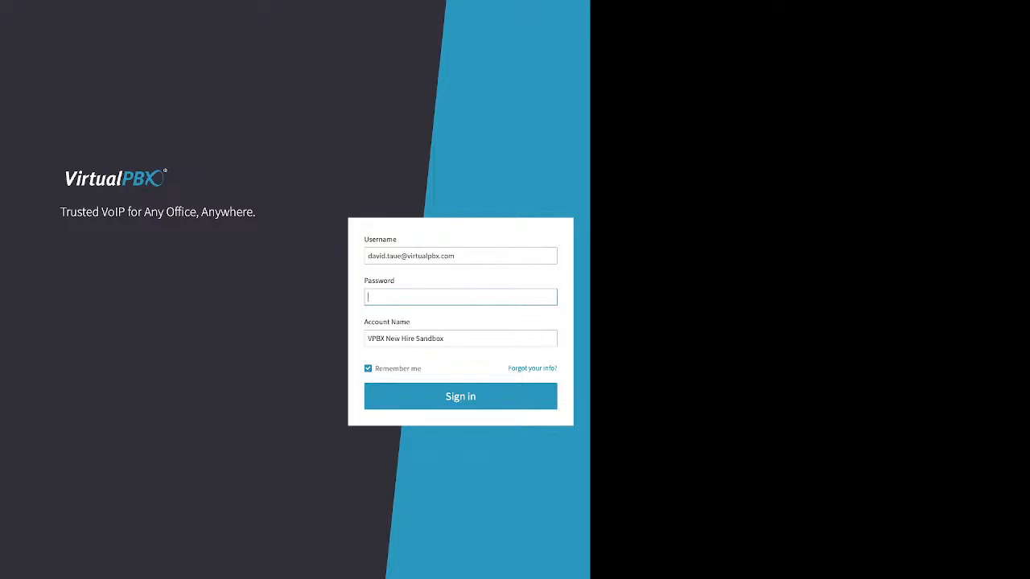
Examine the username, password and account name fields and the forgotten-info link on the sign-in form.
left_click_drag(397, 240, 363, 239)
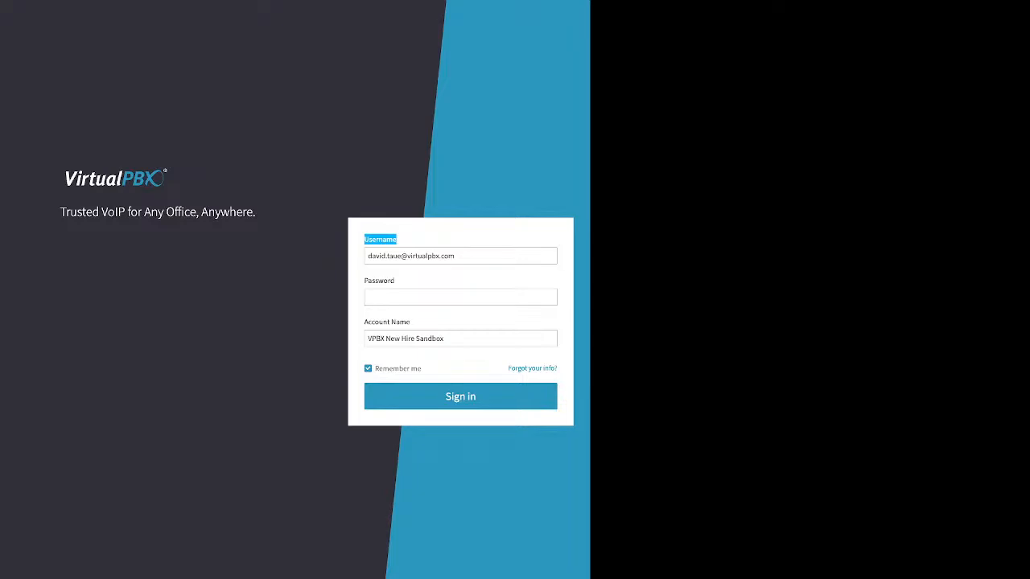
left_click(399, 296)
left_click_drag(395, 281, 364, 281)
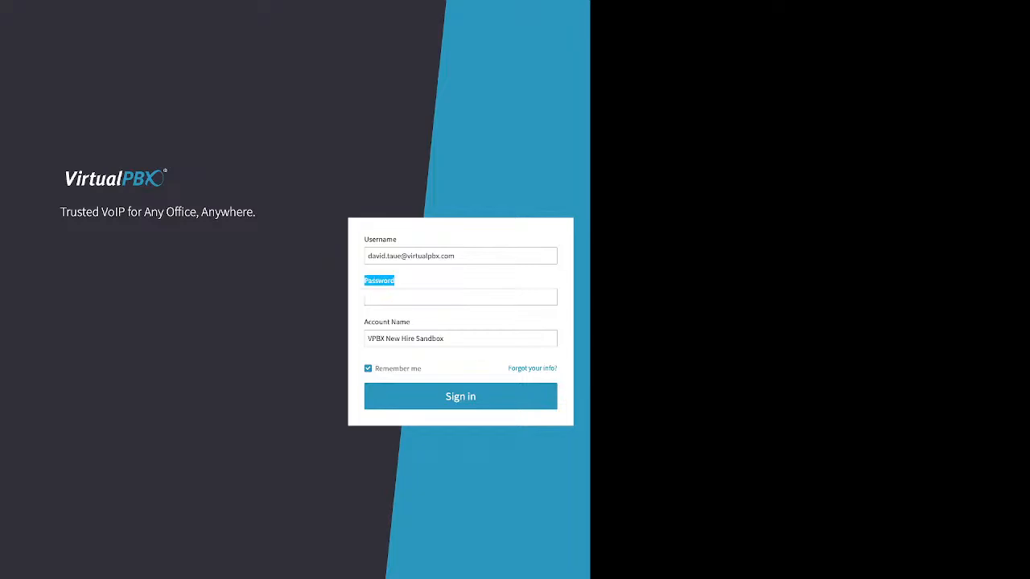
left_click_drag(412, 322, 364, 322)
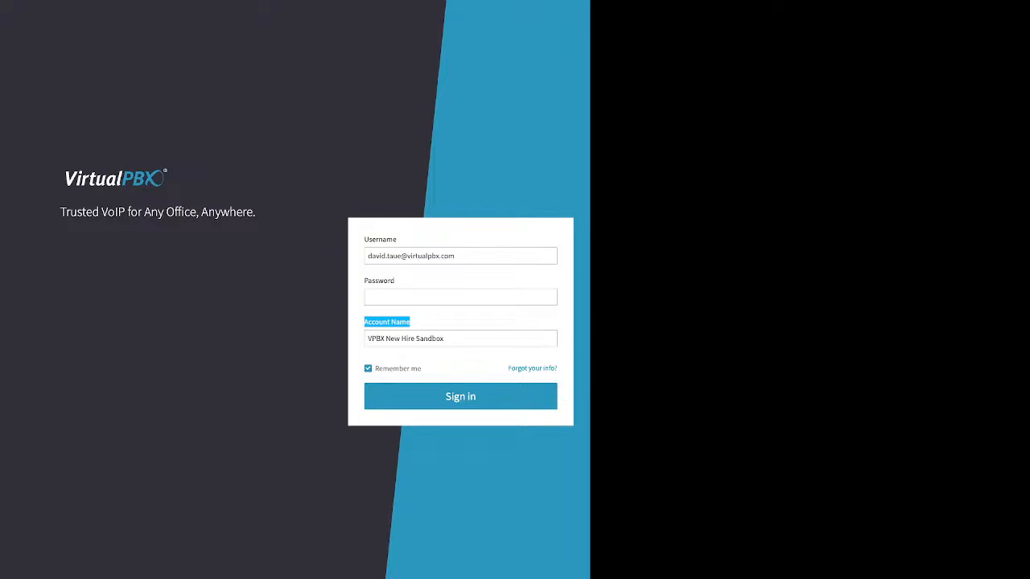
left_click(451, 322)
left_click_drag(509, 368, 552, 369)
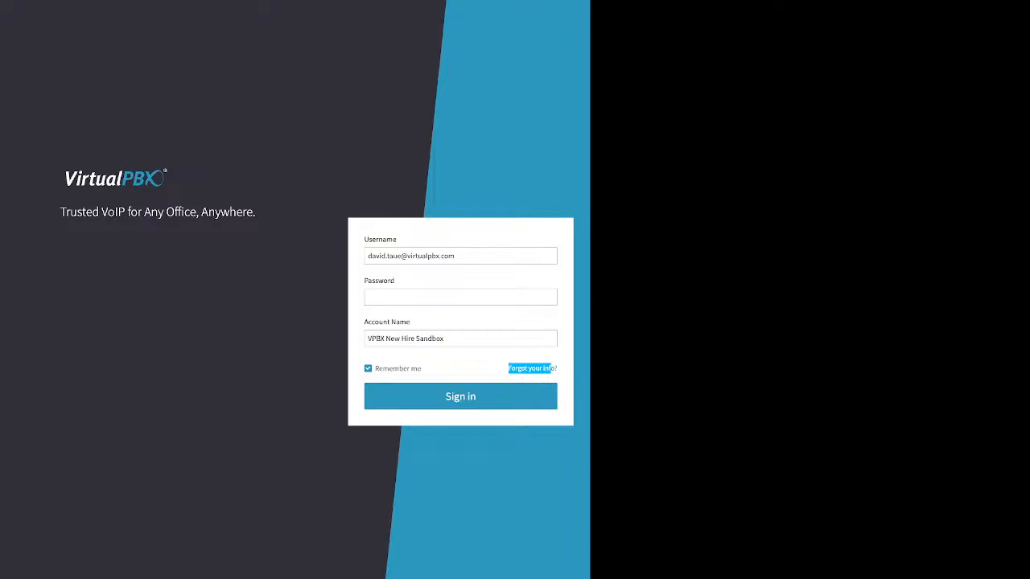
Examine the fields required by the forgotten-info password recovery form and return to the sign-in form.
left_click(533, 369)
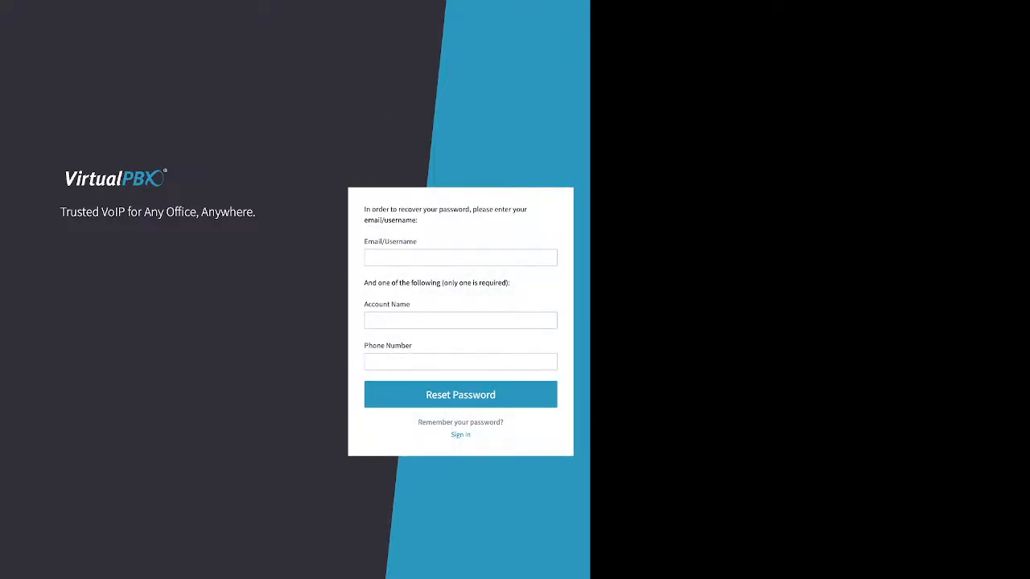
triple_click(390, 241)
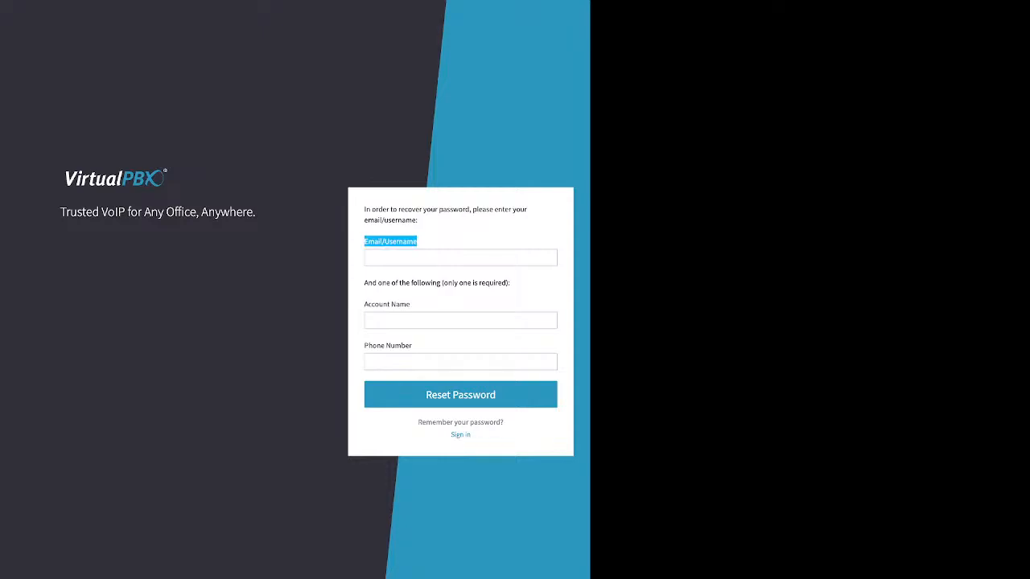
left_click(425, 242)
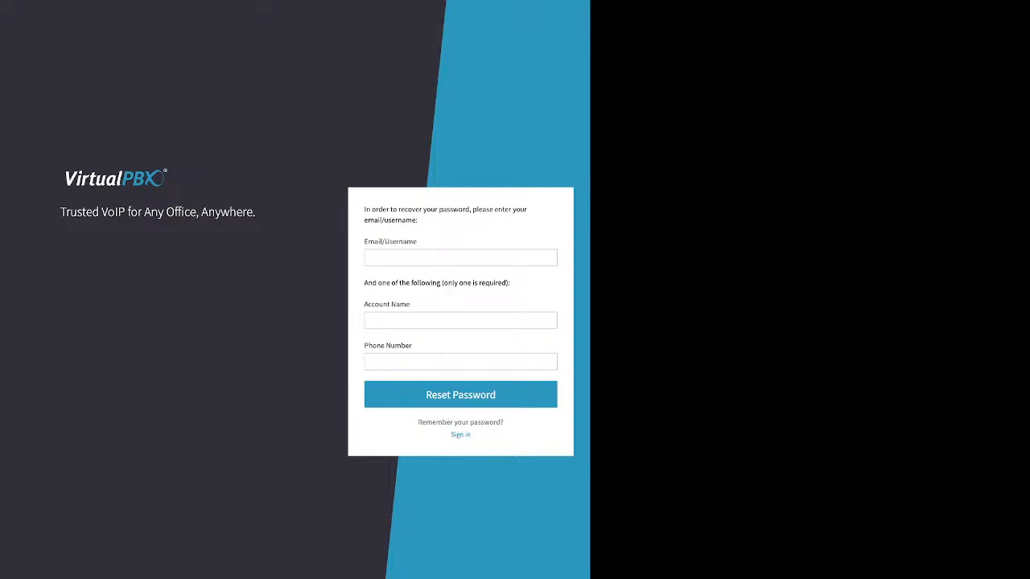
left_click_drag(365, 282, 510, 283)
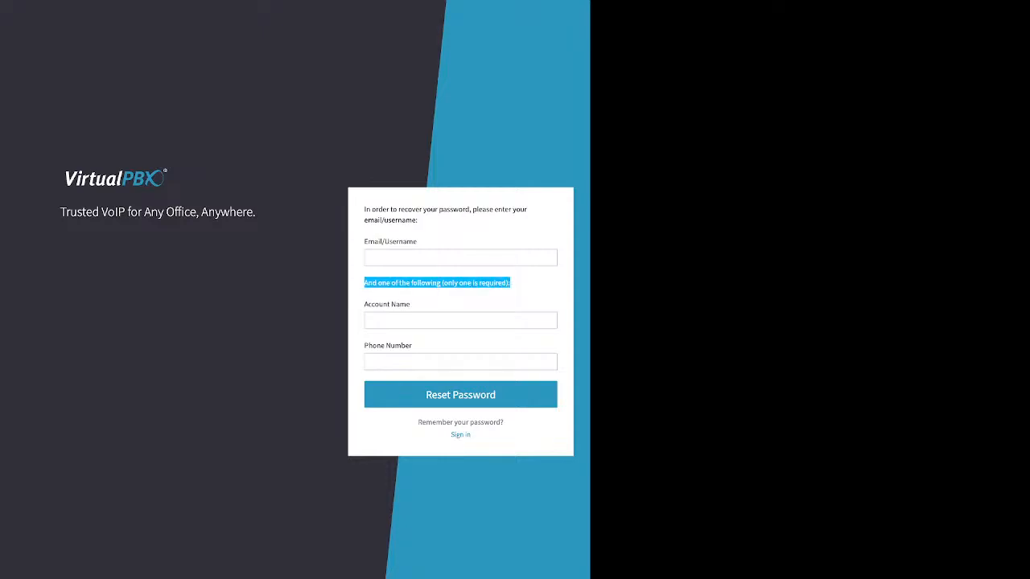
left_click_drag(411, 305, 364, 304)
left_click_drag(411, 345, 368, 345)
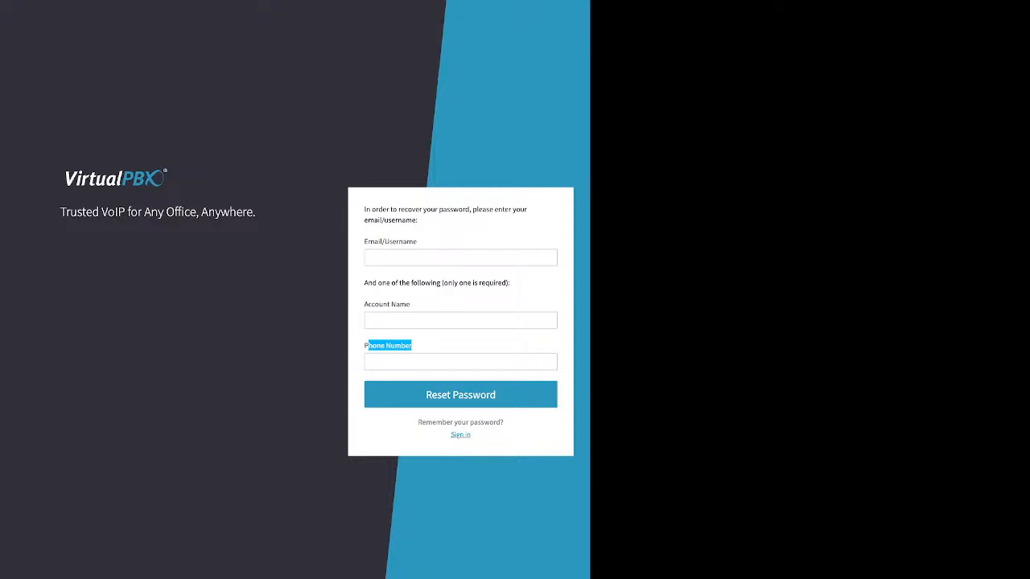
left_click(460, 434)
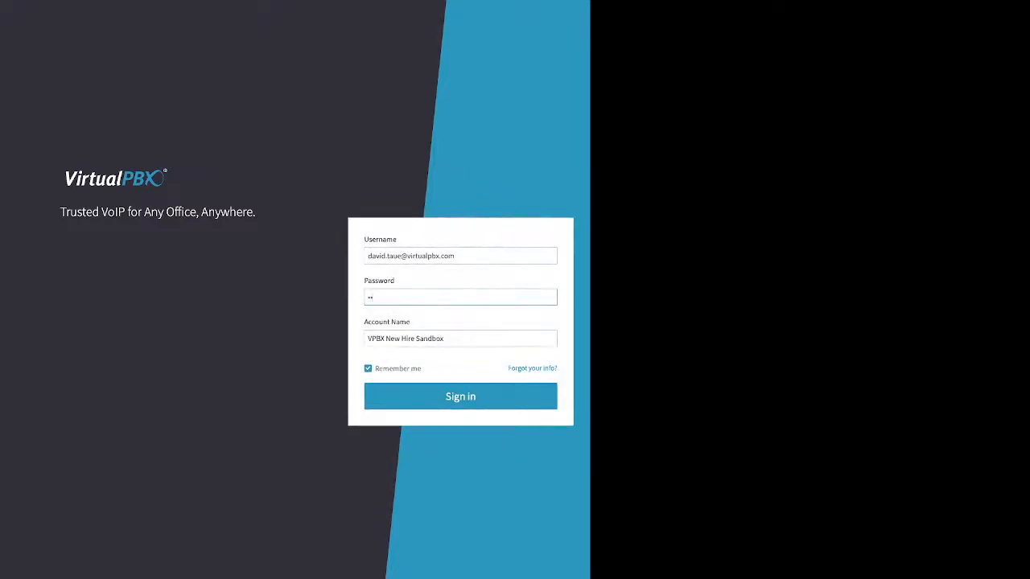
Enter the account password and sign in to the VPBX New Hire Sandbox account.
type("*****")
left_click_drag(423, 369, 375, 369)
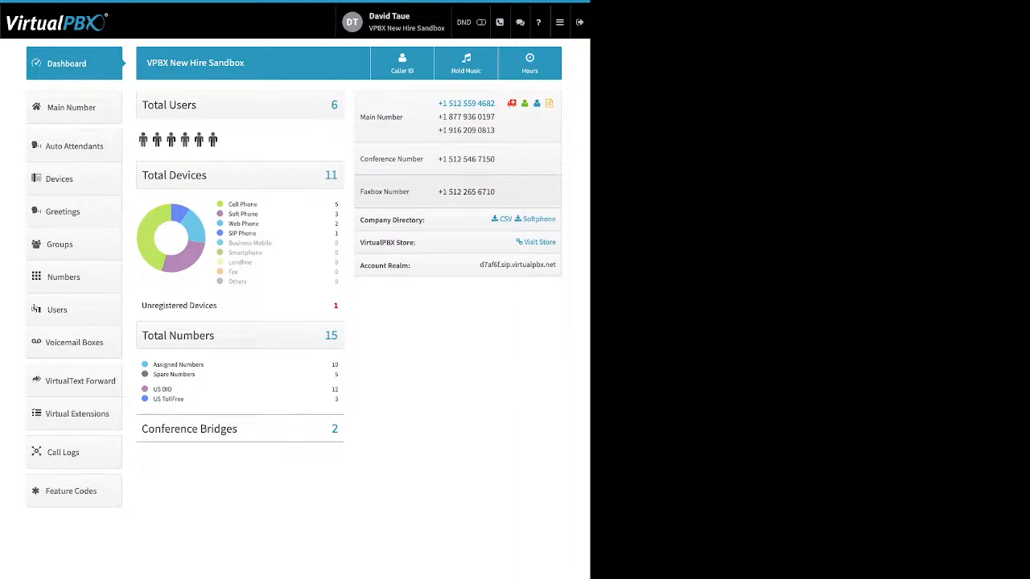
Examine the new password fields and the timezone and language options in the signed-in user's settings.
left_click(394, 22)
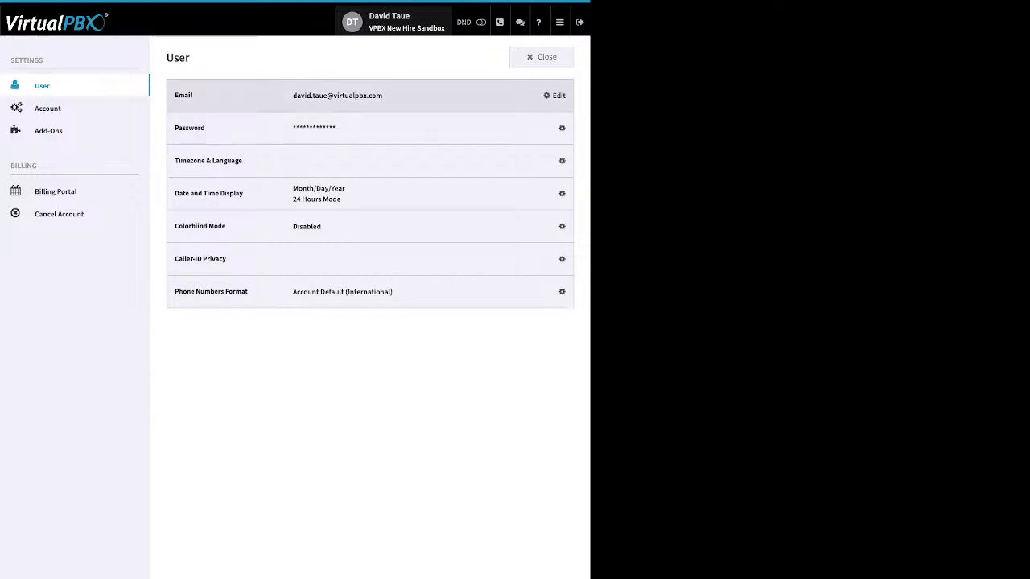
left_click(556, 128)
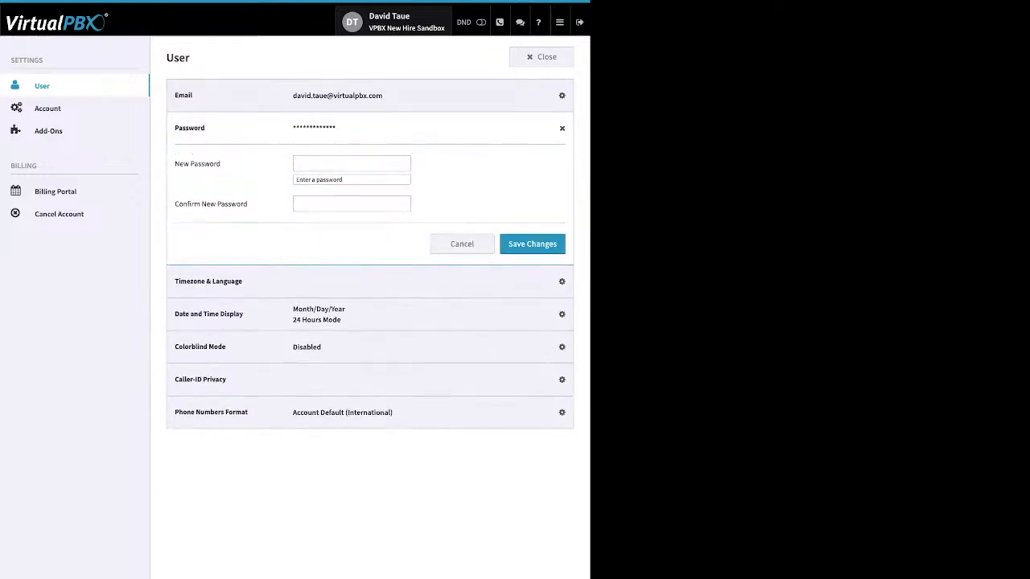
left_click_drag(221, 164, 179, 164)
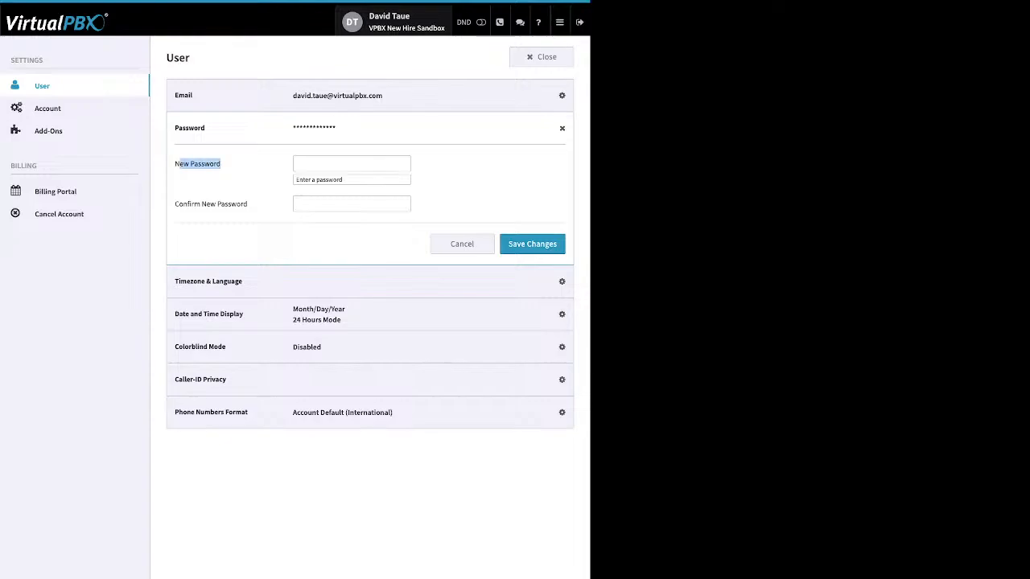
left_click_drag(248, 204, 175, 205)
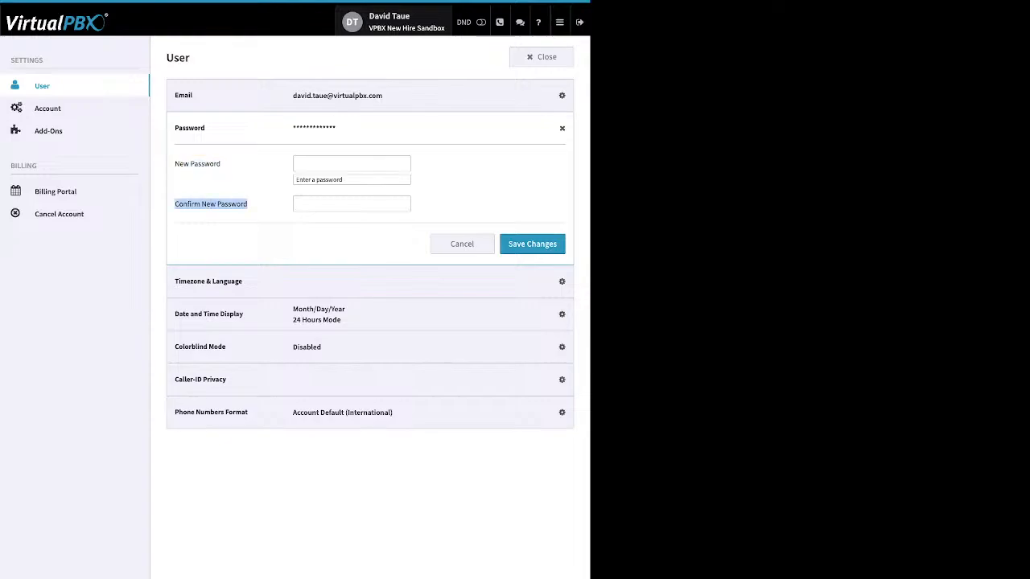
left_click(555, 282)
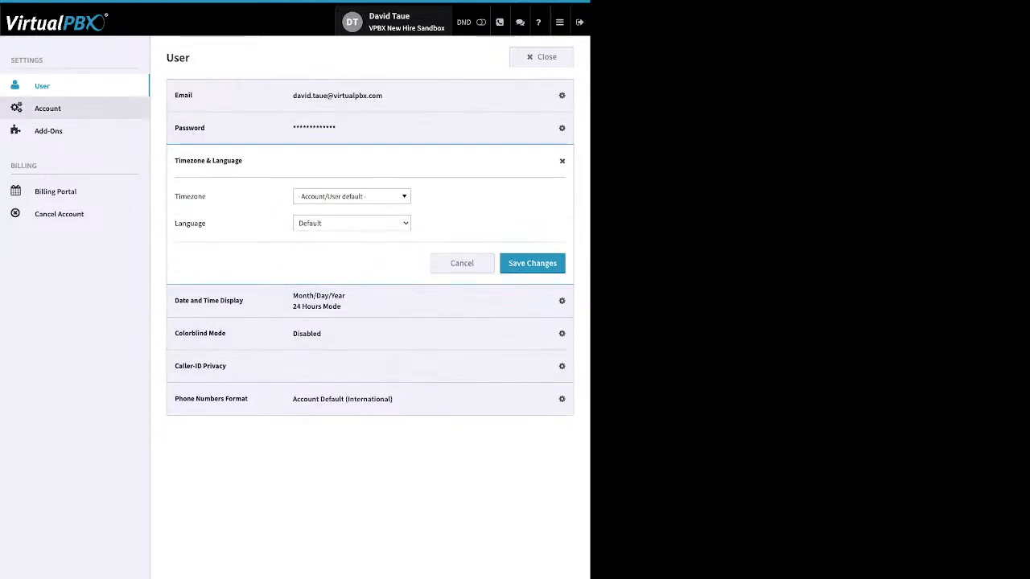
Examine the technical contact, timezone and language, and account name details in the account-wide settings.
left_click(47, 108)
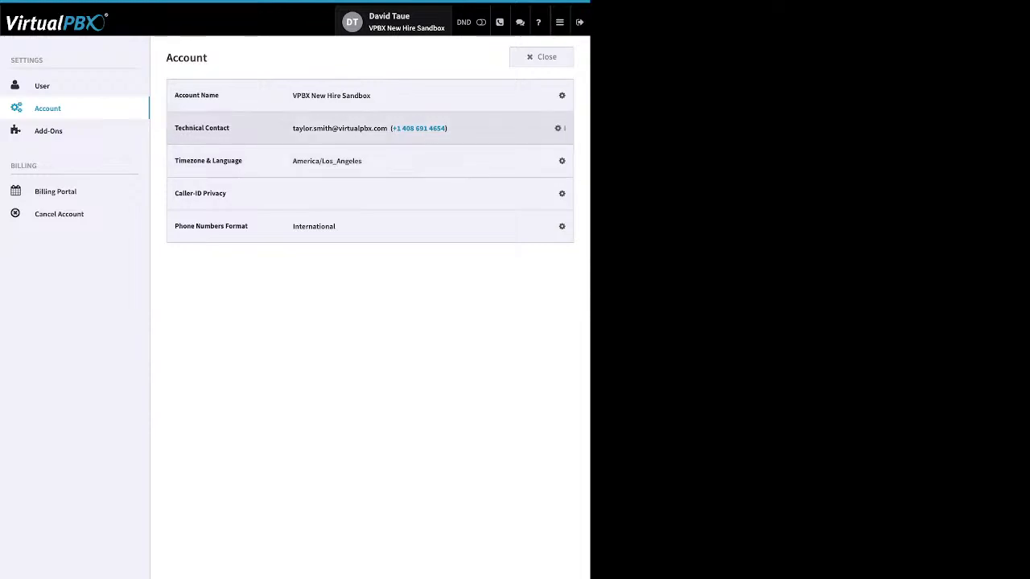
left_click(555, 128)
left_click(554, 128)
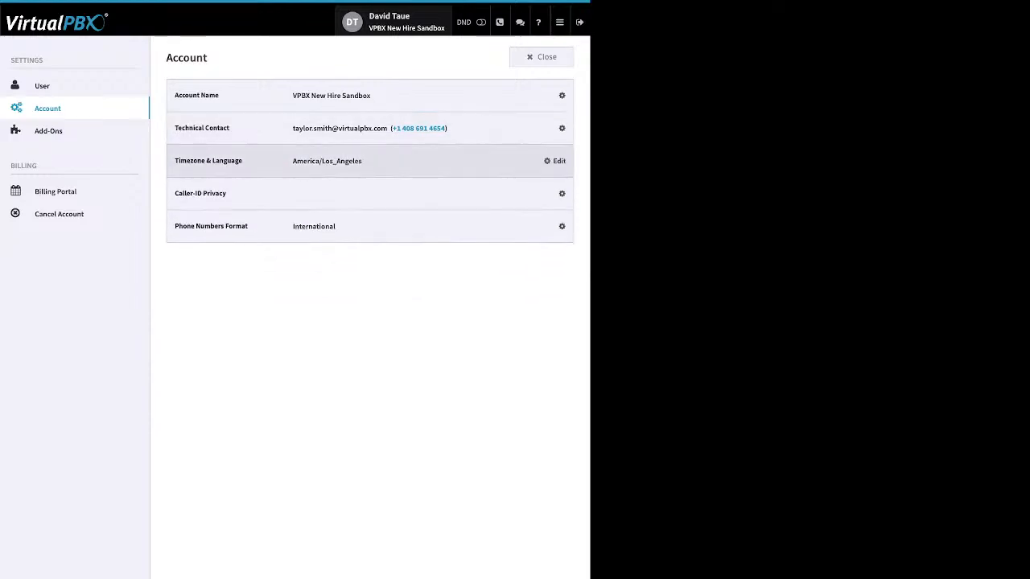
left_click(556, 161)
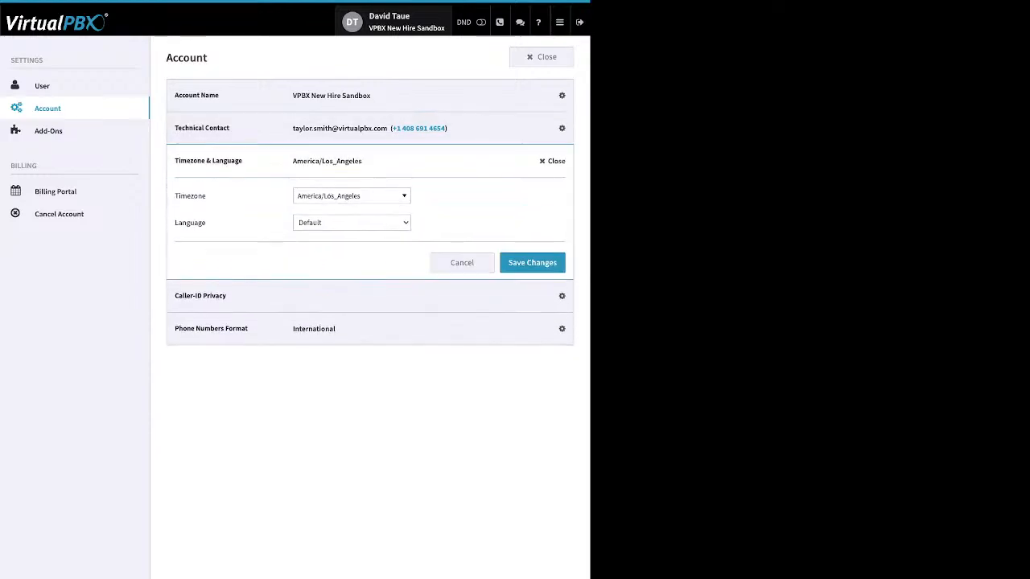
left_click(556, 160)
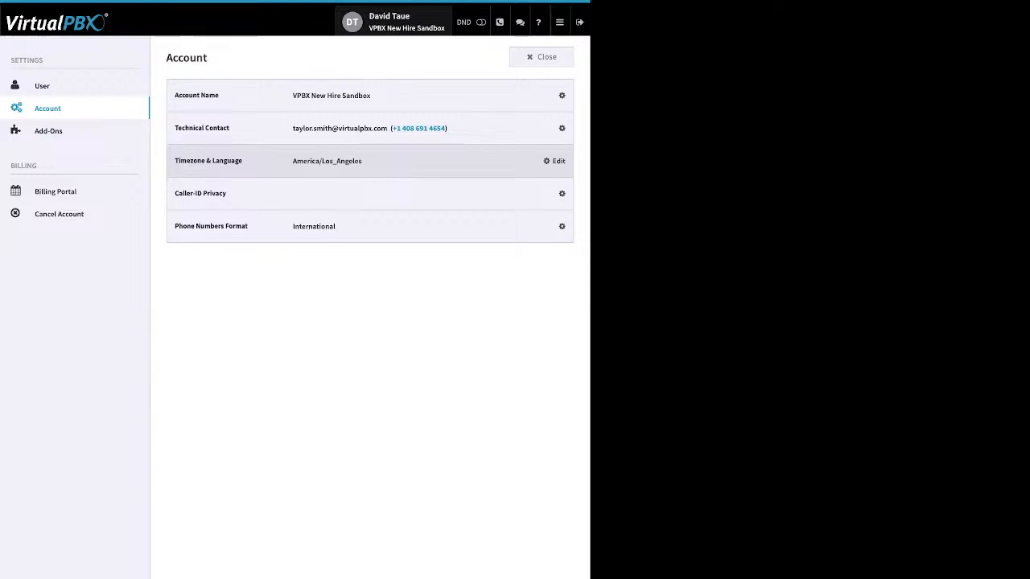
left_click(558, 95)
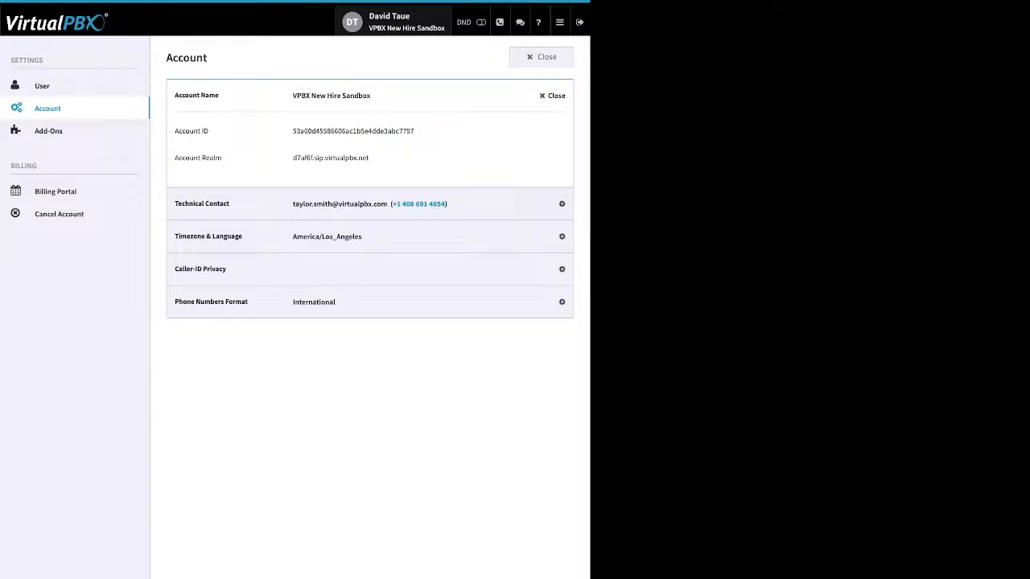
left_click(553, 95)
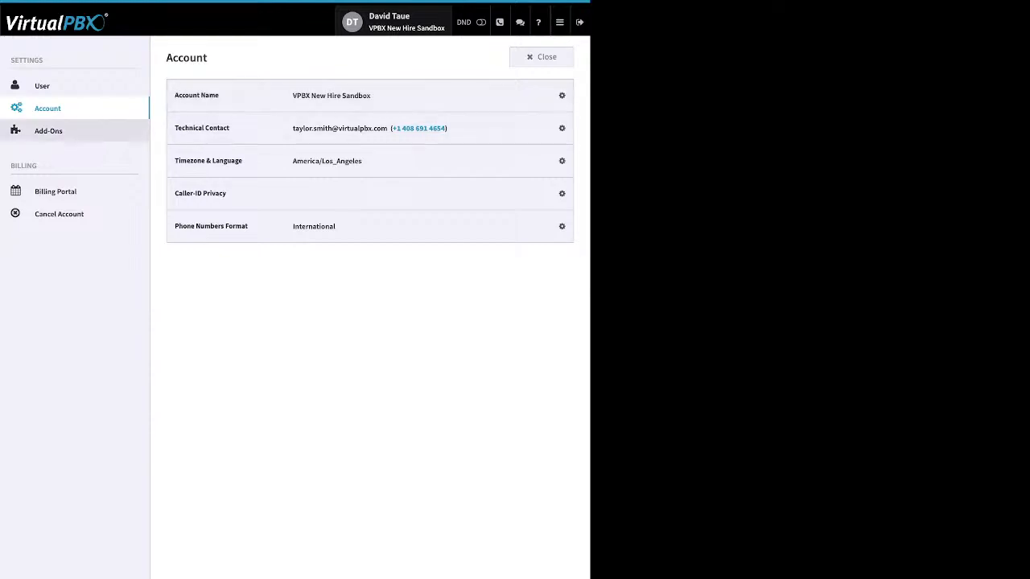
Review the available add-ons, the customer billing portal instructions and the account cancellation page.
left_click(48, 130)
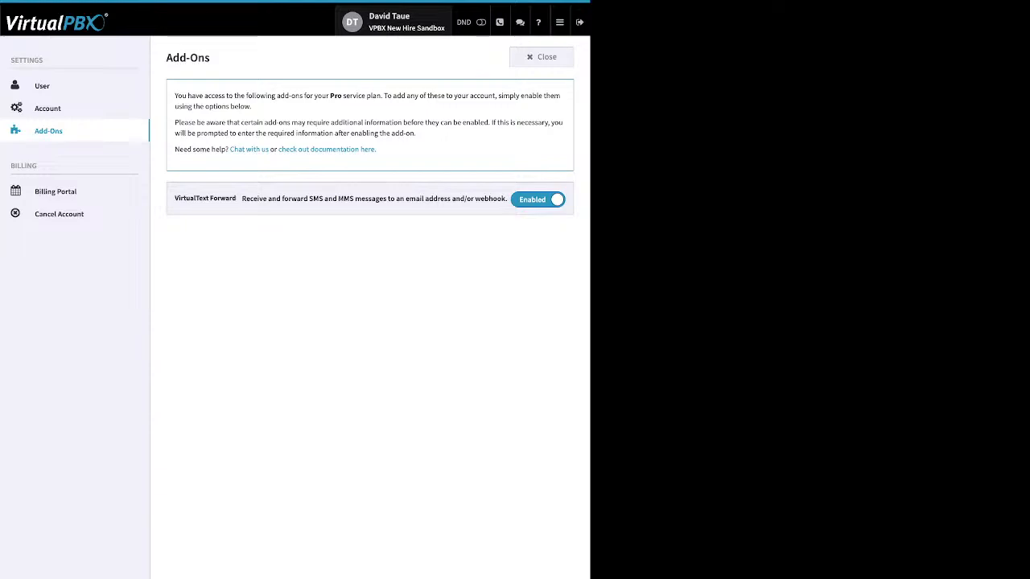
left_click(56, 192)
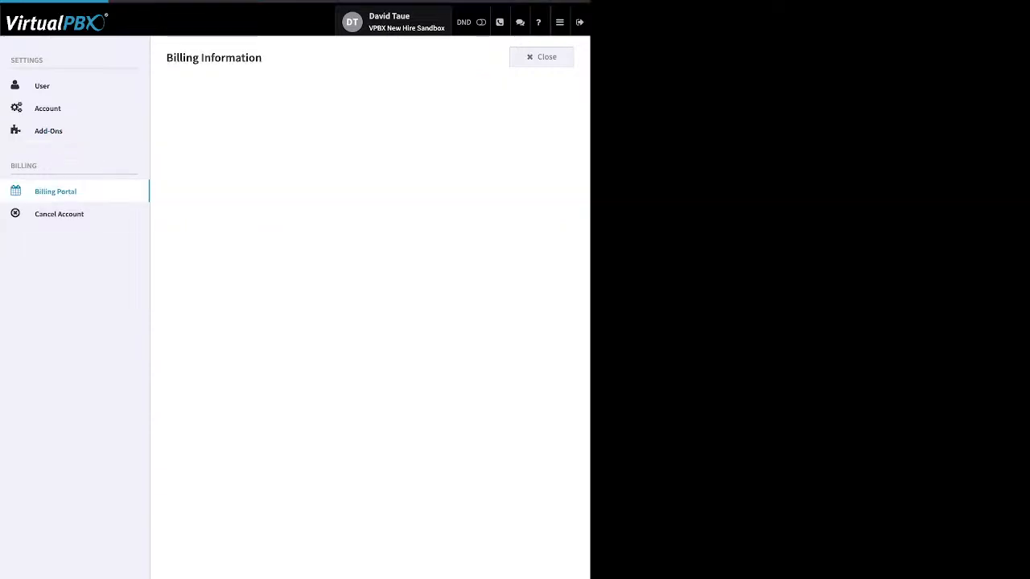
left_click_drag(252, 156, 174, 155)
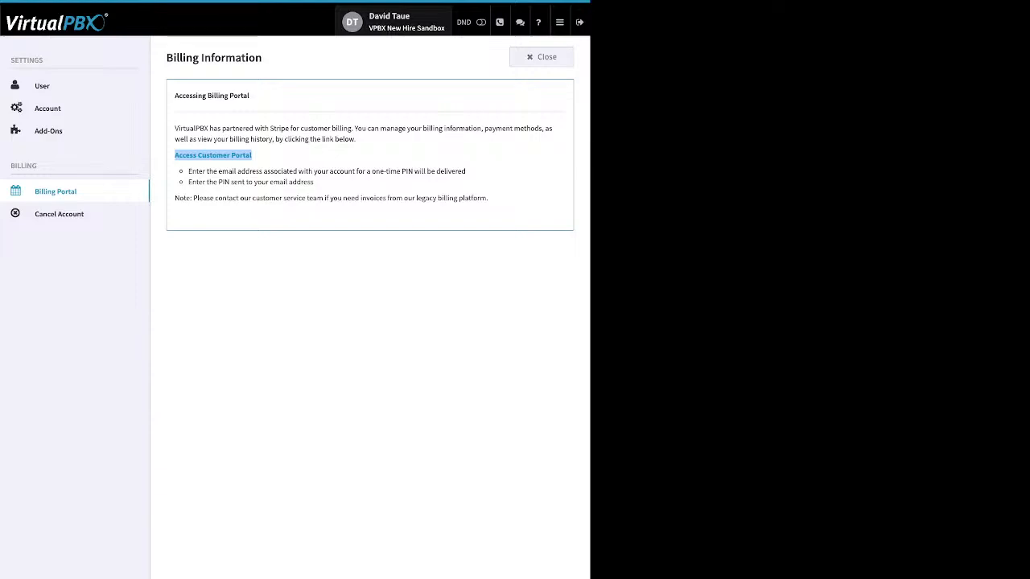
left_click(233, 215)
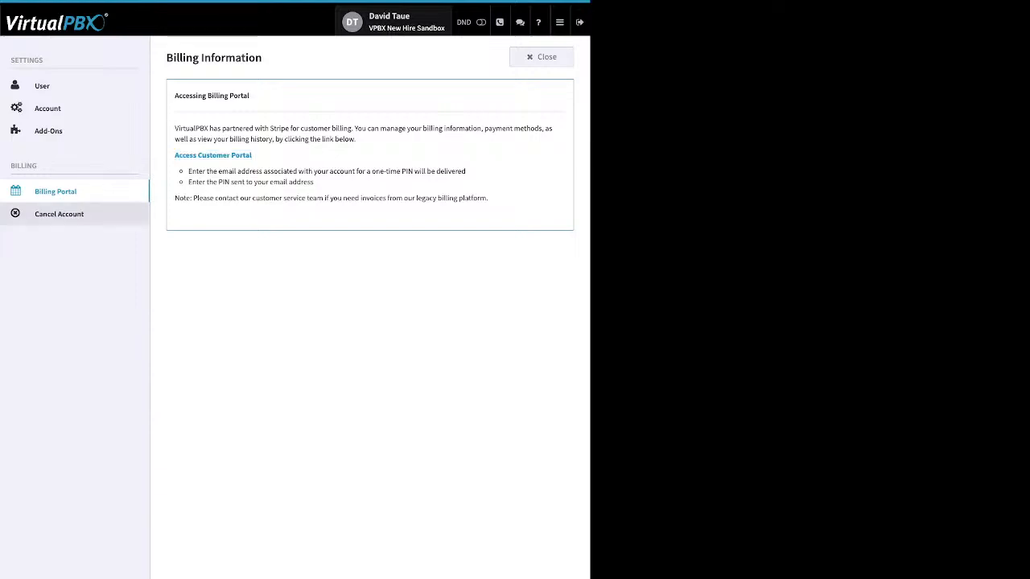
left_click(59, 214)
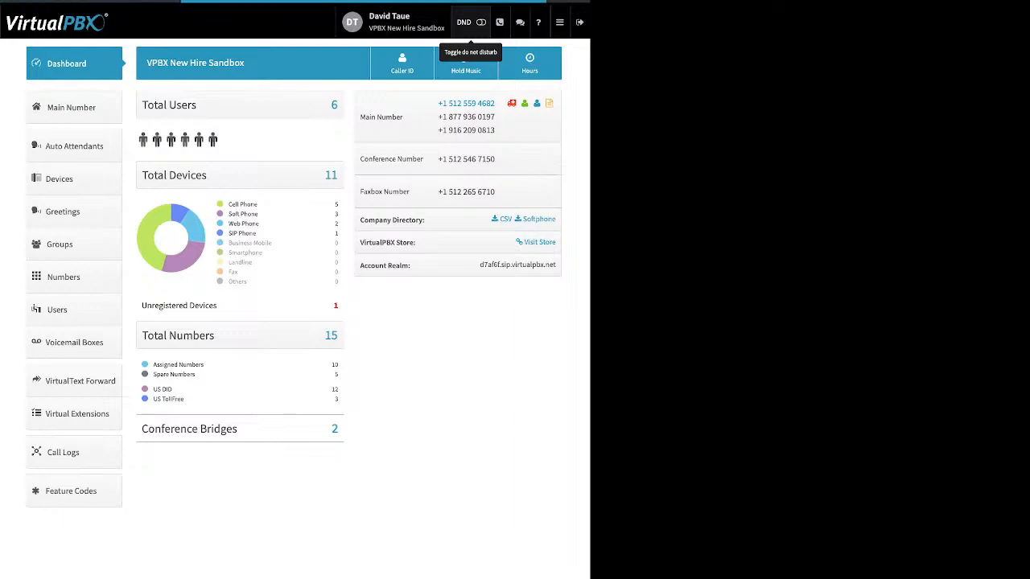
Turn on do not disturb for the signed-in user.
left_click(481, 23)
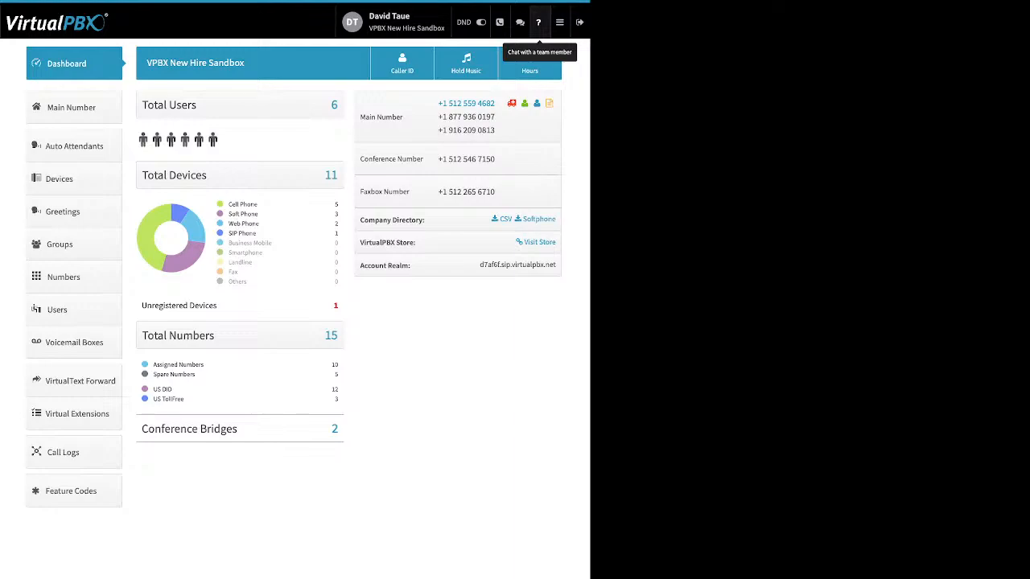
left_click(560, 22)
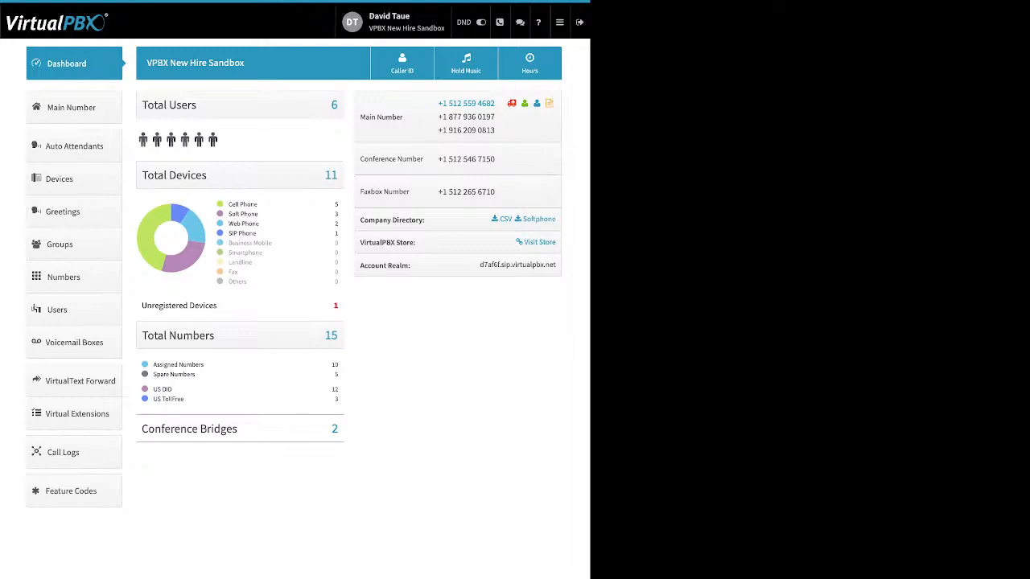
Examine the dashboard's device types, unregistered devices, assigned and spare numbers, US DID and toll-free numbers, and conference bridges.
left_click_drag(256, 204, 229, 205)
left_click_drag(259, 214, 228, 214)
left_click_drag(259, 224, 228, 224)
left_click_drag(257, 233, 232, 234)
left_click_drag(217, 306, 147, 306)
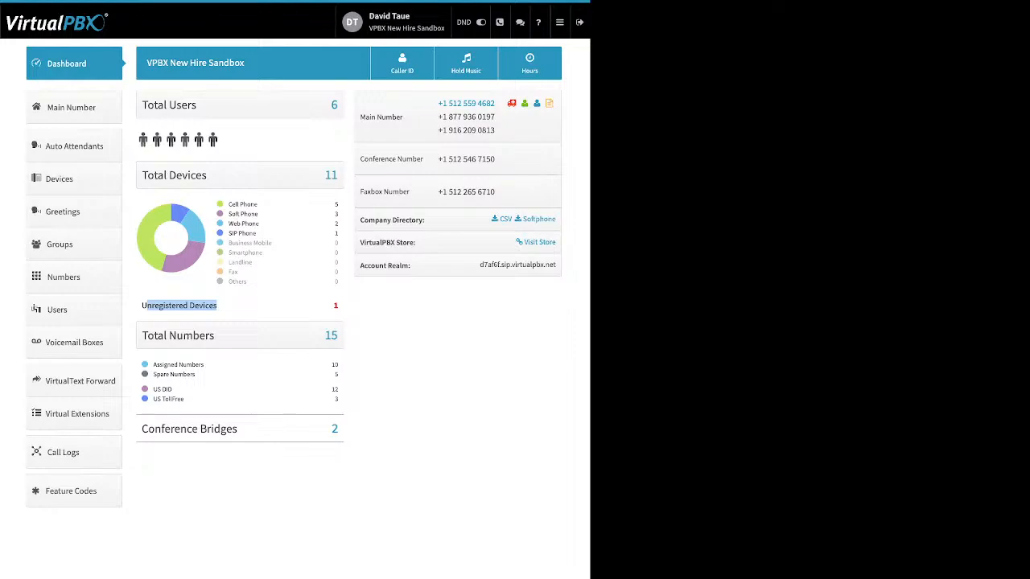
left_click(186, 307)
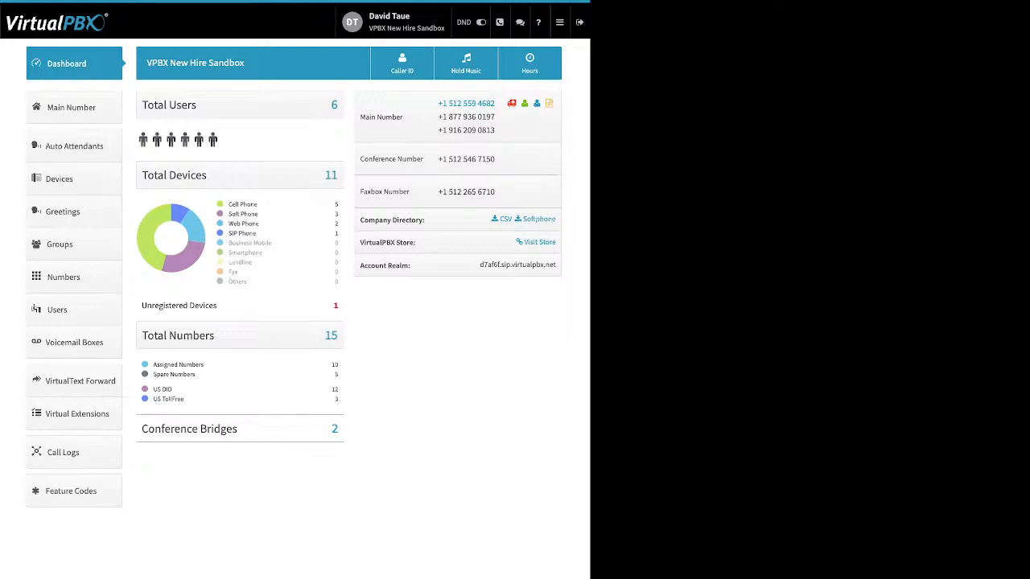
left_click_drag(152, 364, 196, 375)
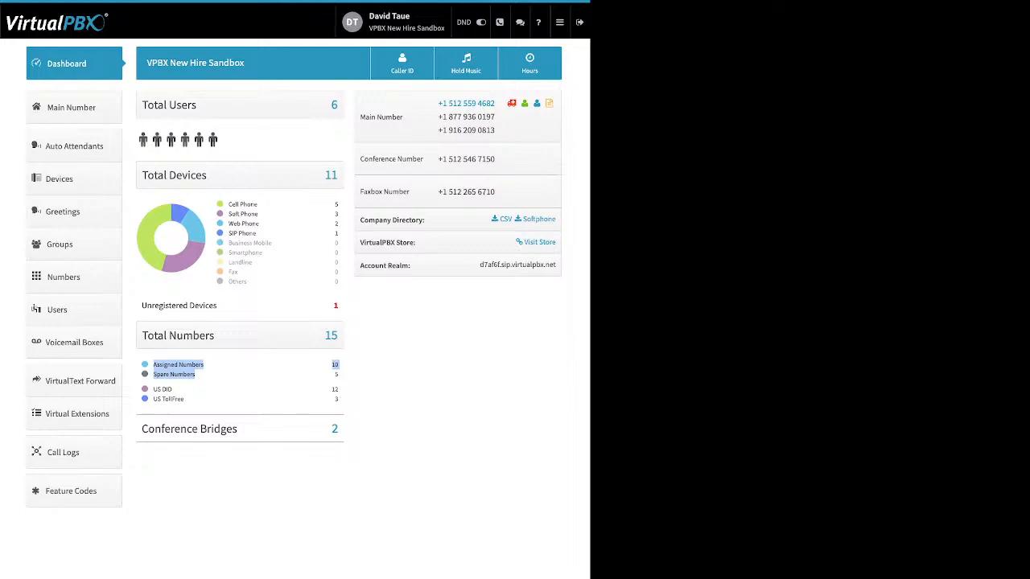
left_click_drag(185, 399, 153, 389)
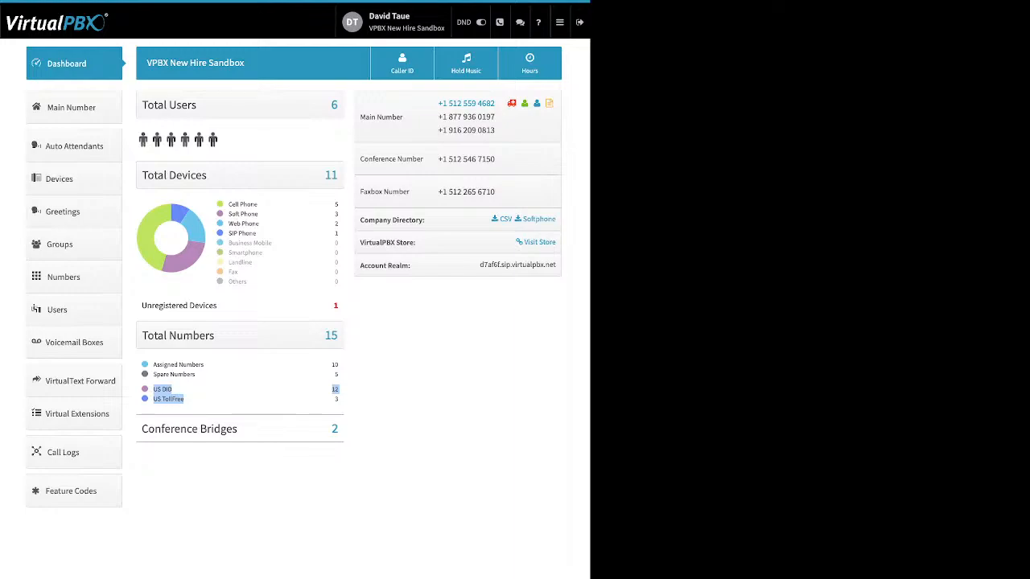
left_click_drag(240, 429, 142, 429)
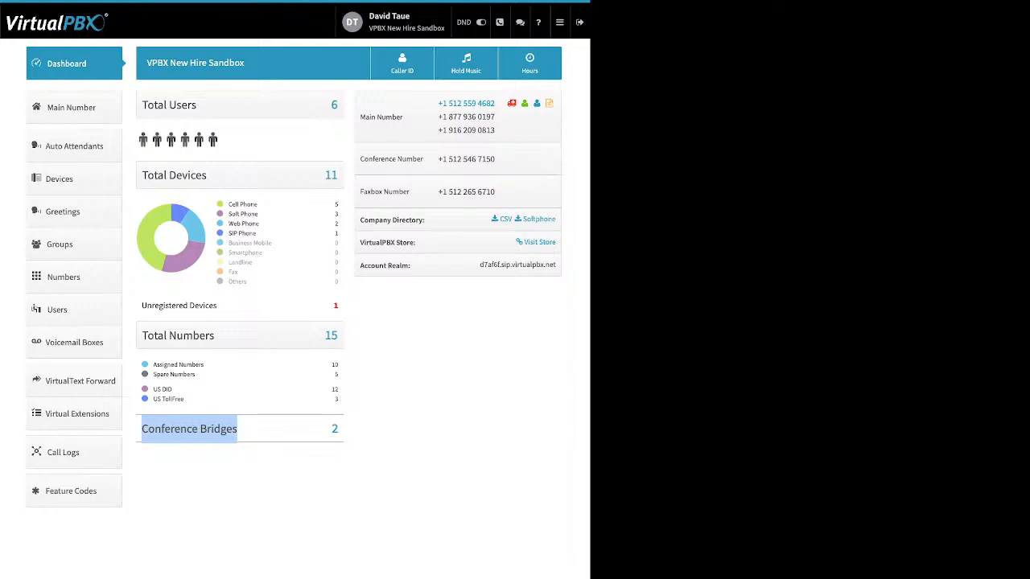
left_click(190, 429)
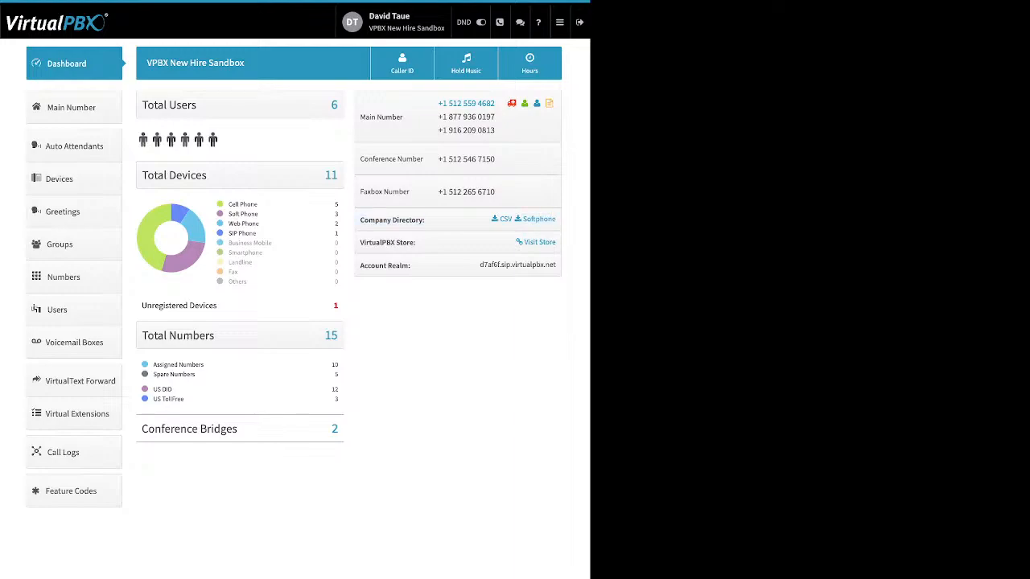
Examine the dashboard's company directory downloads, VirtualPBX Store link and account realm.
left_click_drag(487, 218, 559, 266)
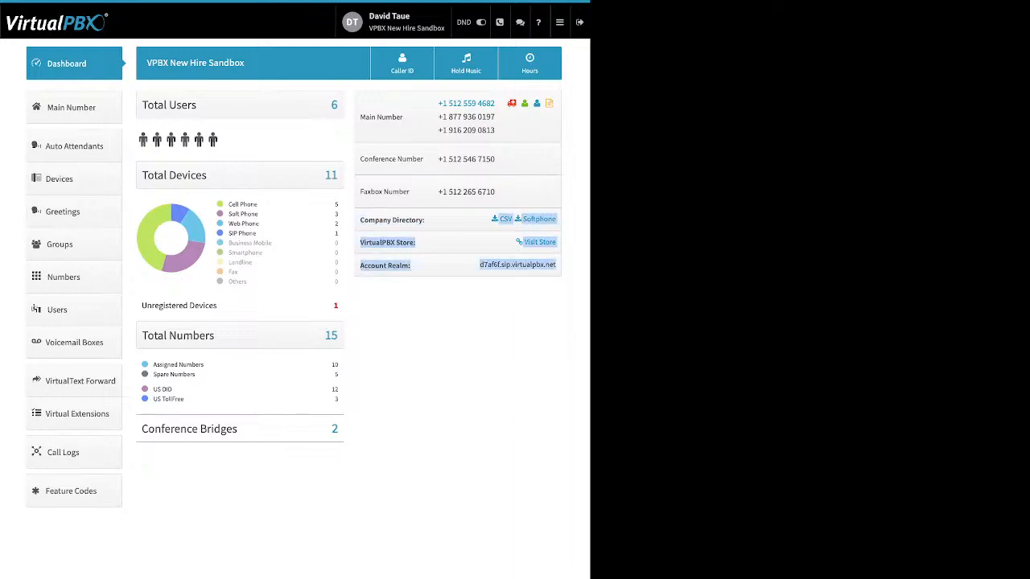
left_click(558, 267)
mouse_move(522, 219)
left_mouse_down()
mouse_move(536, 219)
mouse_move(512, 219)
left_mouse_up()
left_click(512, 219)
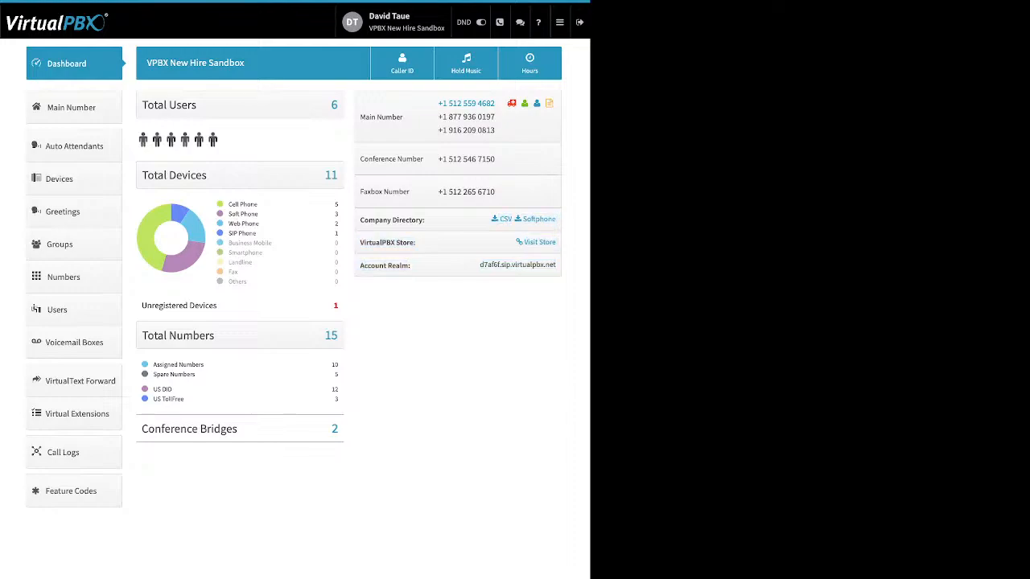
left_click_drag(364, 220, 425, 219)
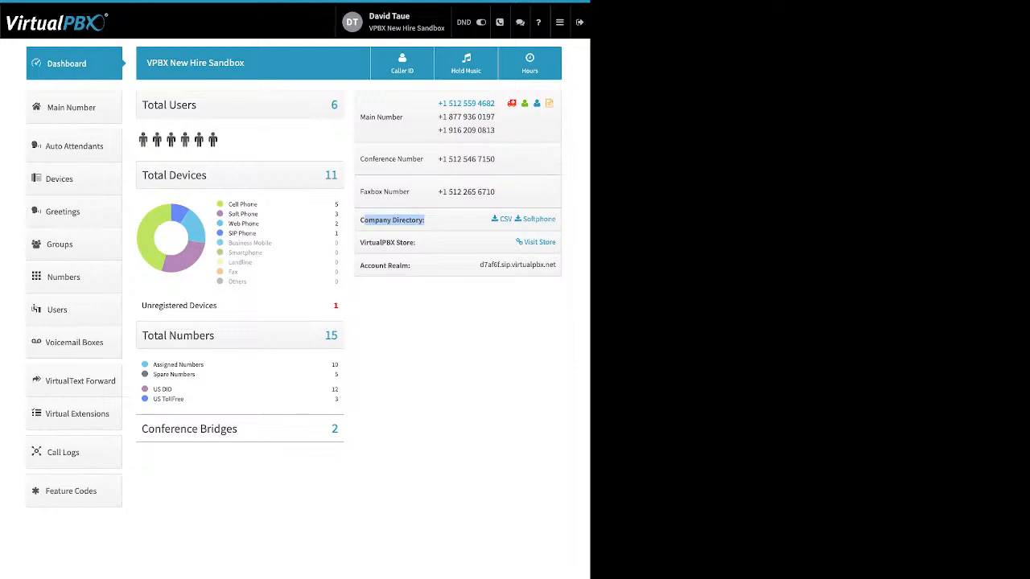
left_click_drag(416, 242, 360, 242)
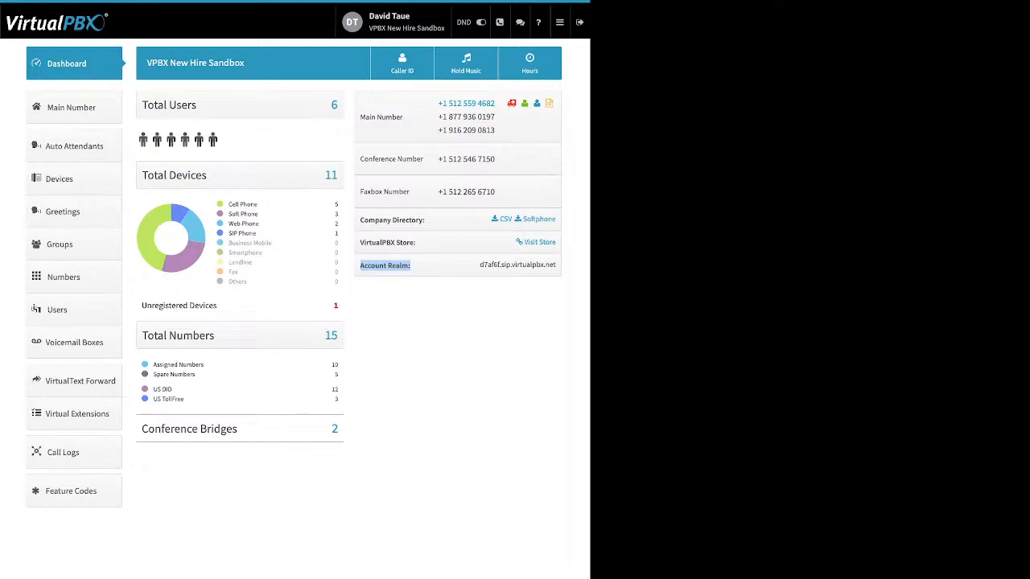
left_click(410, 266)
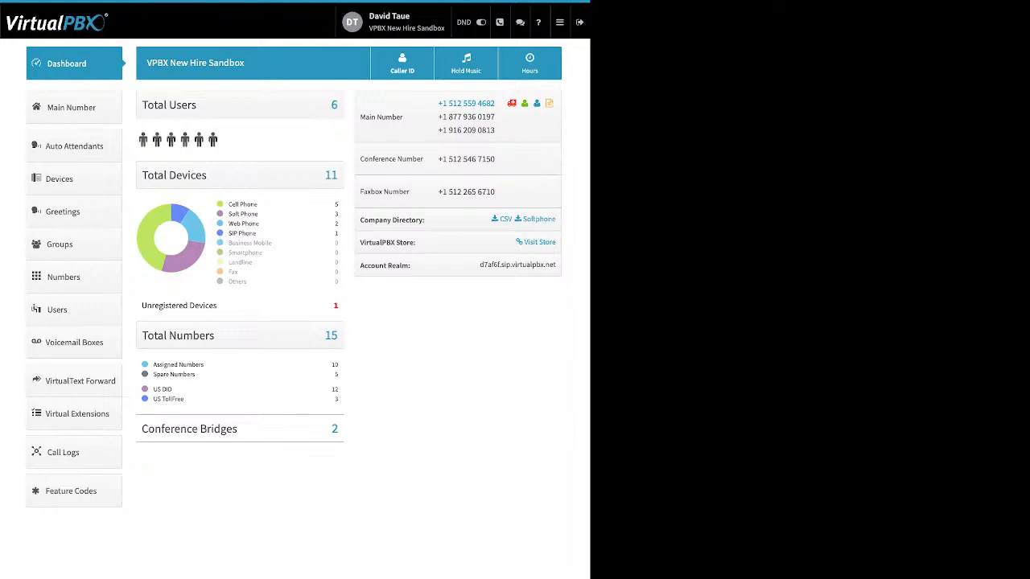
Open the company Caller ID settings and examine the Caller ID number and Caller ID name.
left_click(403, 62)
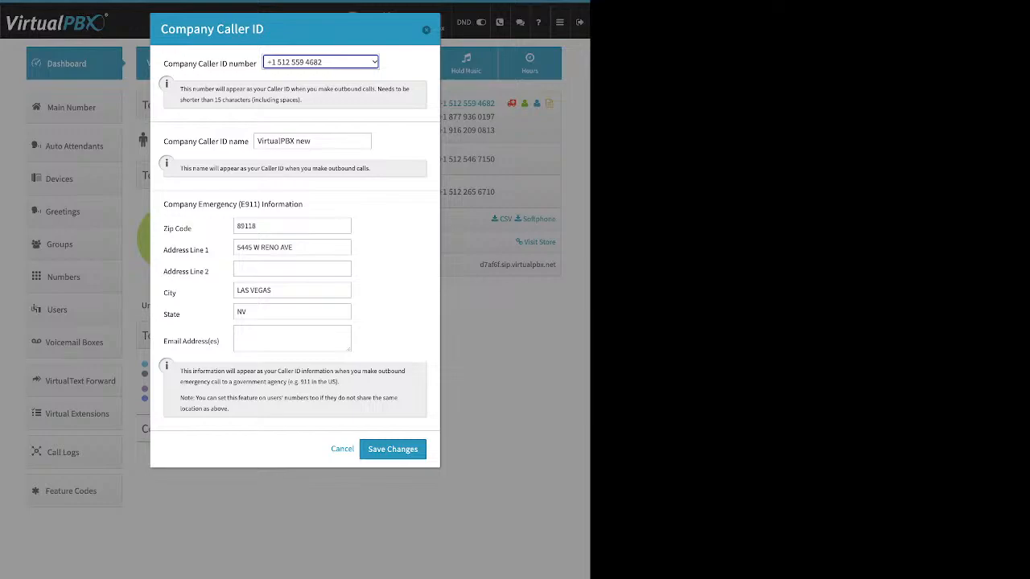
left_click_drag(164, 63, 250, 63)
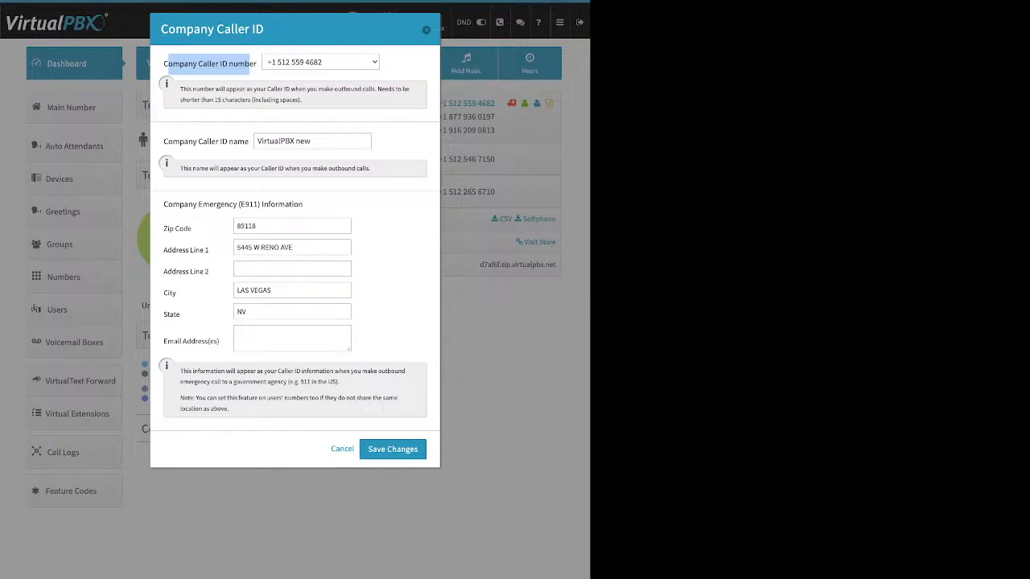
left_click(320, 62)
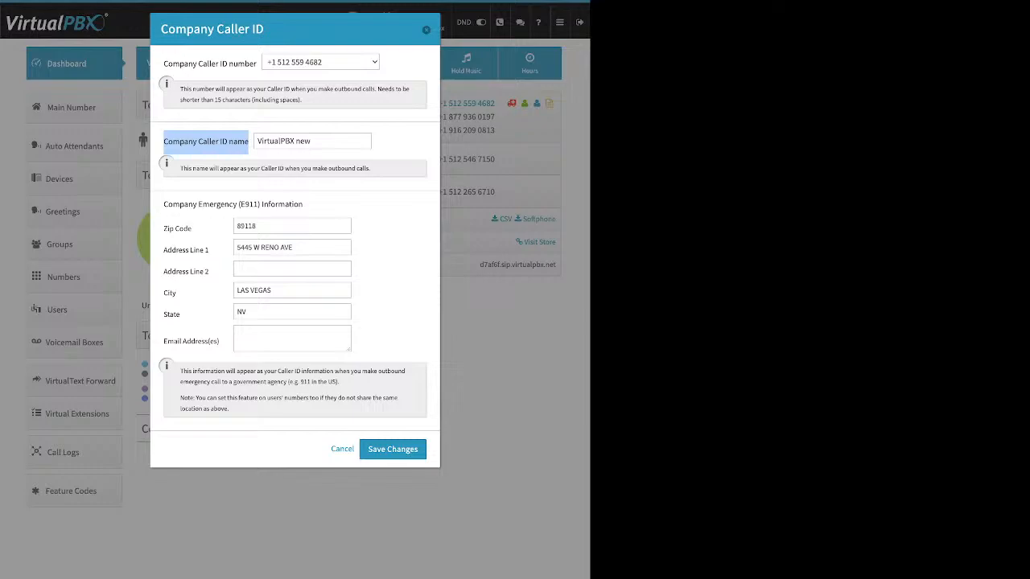
left_click_drag(315, 141, 257, 140)
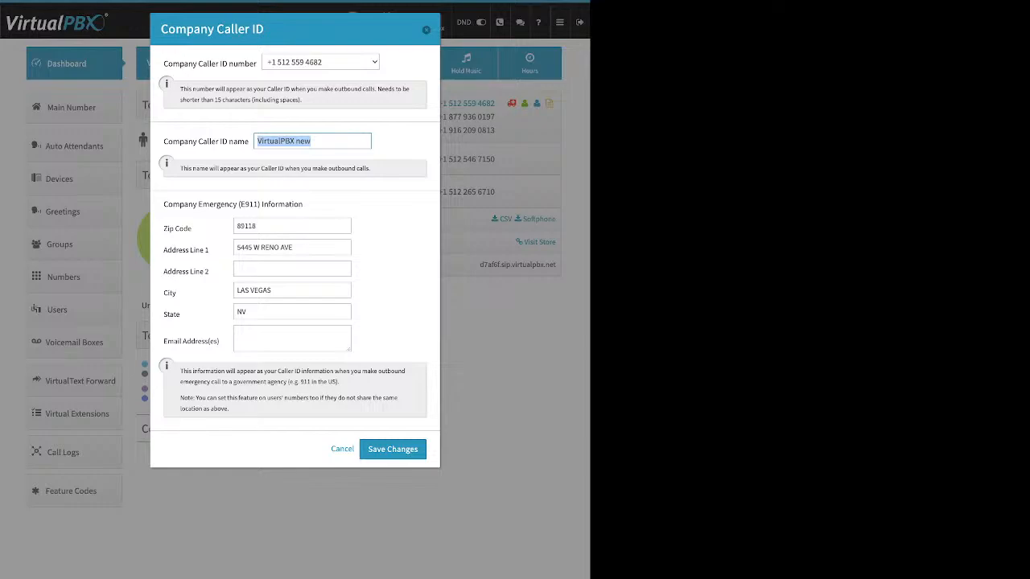
left_click(312, 140)
Review the company emergency (E911) address fields and the Caller ID name, and close the Caller ID settings without saving.
left_click_drag(163, 204, 303, 204)
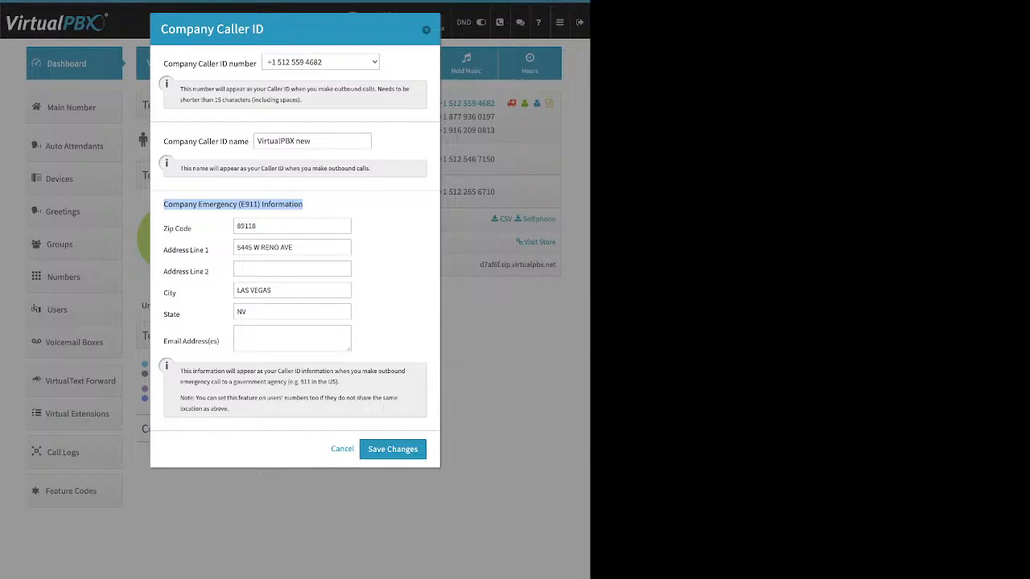
left_click(258, 226)
left_click_drag(193, 228, 168, 228)
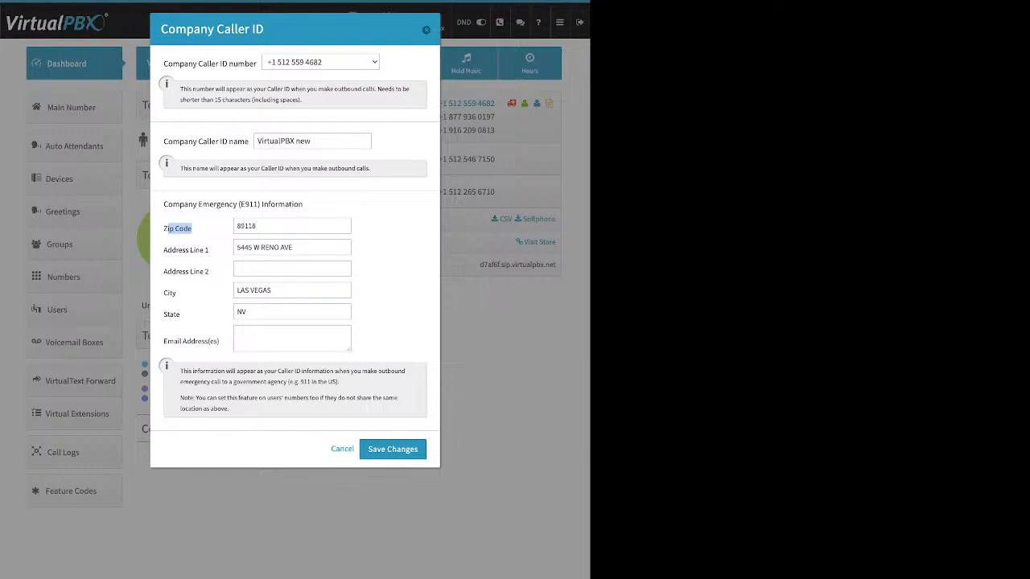
left_click(180, 315)
left_click_drag(181, 315, 164, 315)
left_click(179, 315)
left_click_drag(168, 141, 244, 141)
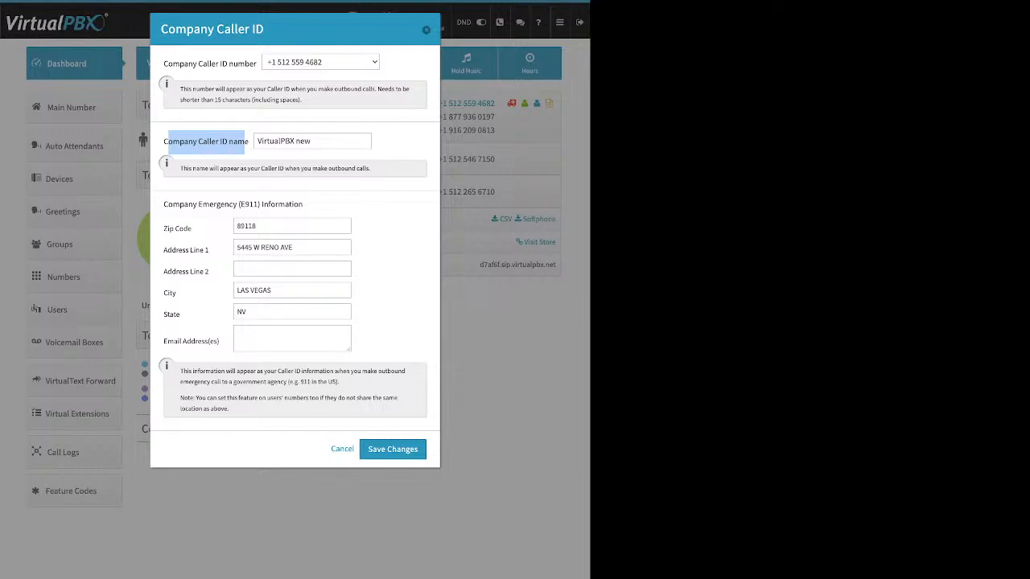
left_click(427, 29)
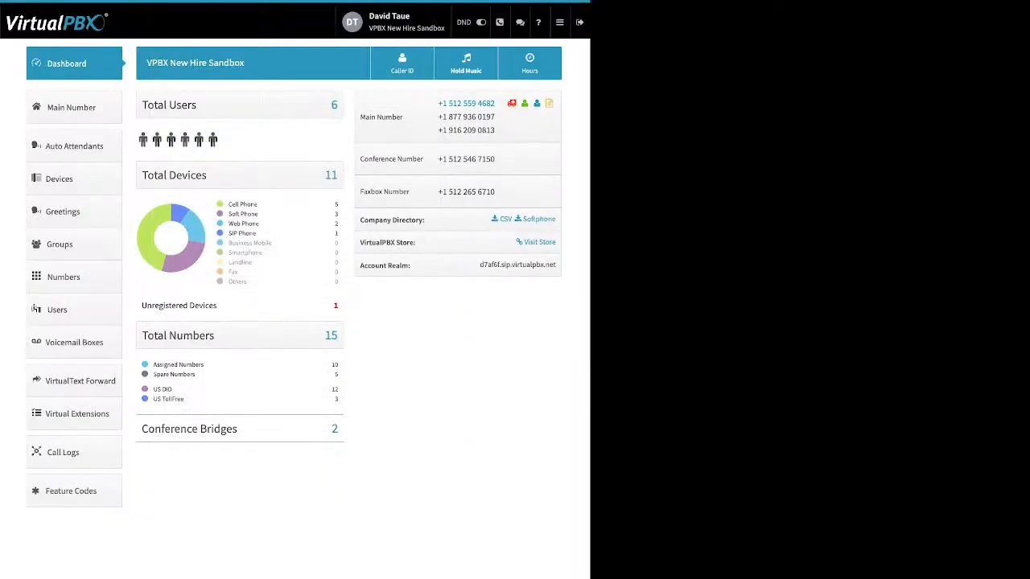
Examine the account's music-on-hold selection and file upload option, and close the settings without saving.
left_click(466, 65)
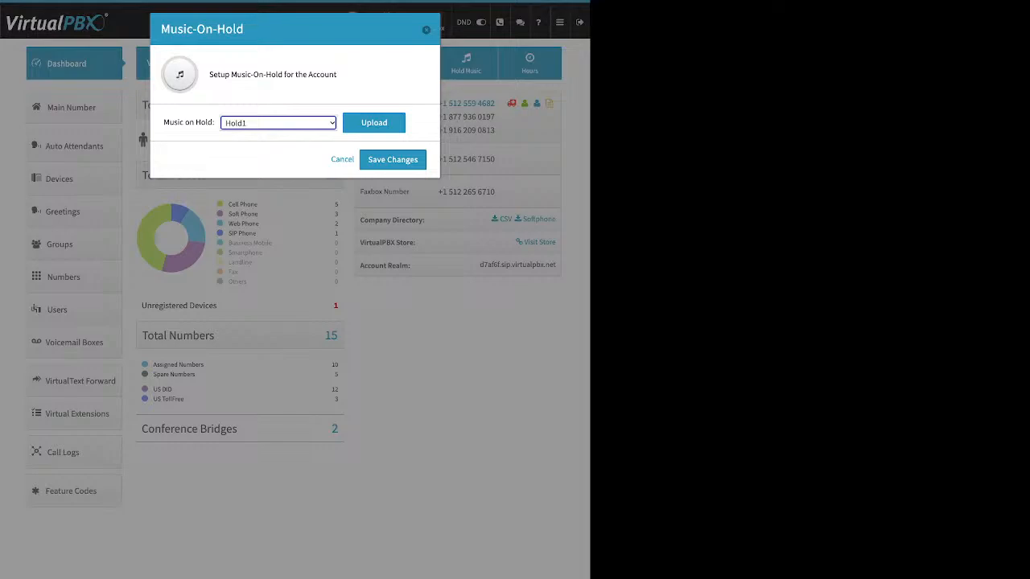
left_click(375, 123)
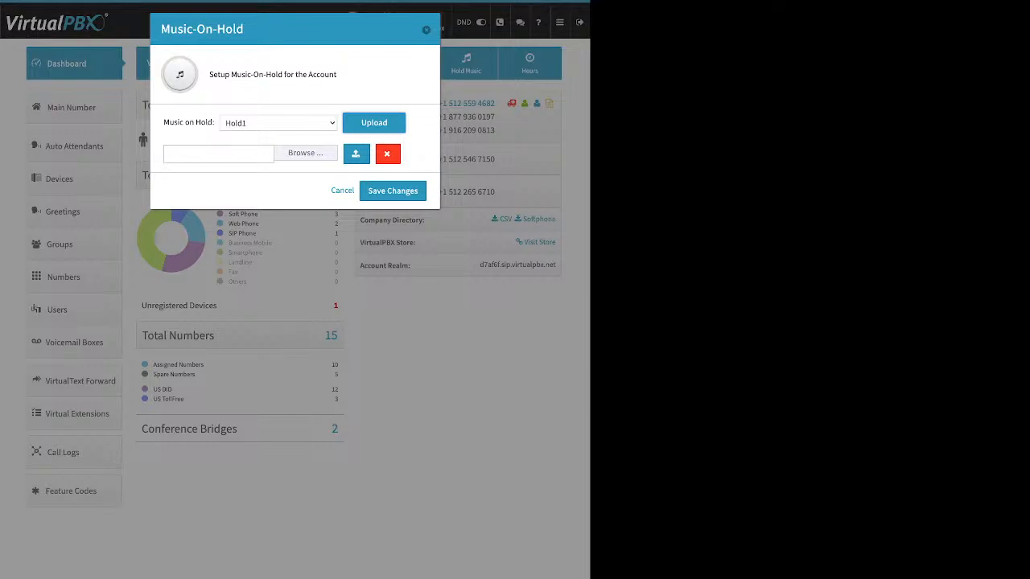
left_click(426, 30)
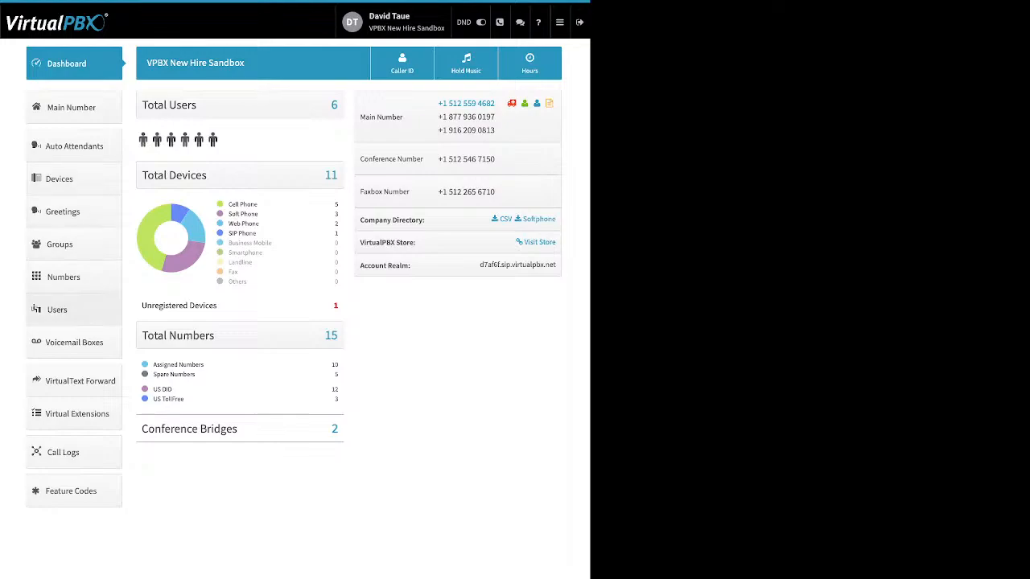
Open the form for adding a user and examine its first name, last name, login email and password fields.
left_click(61, 309)
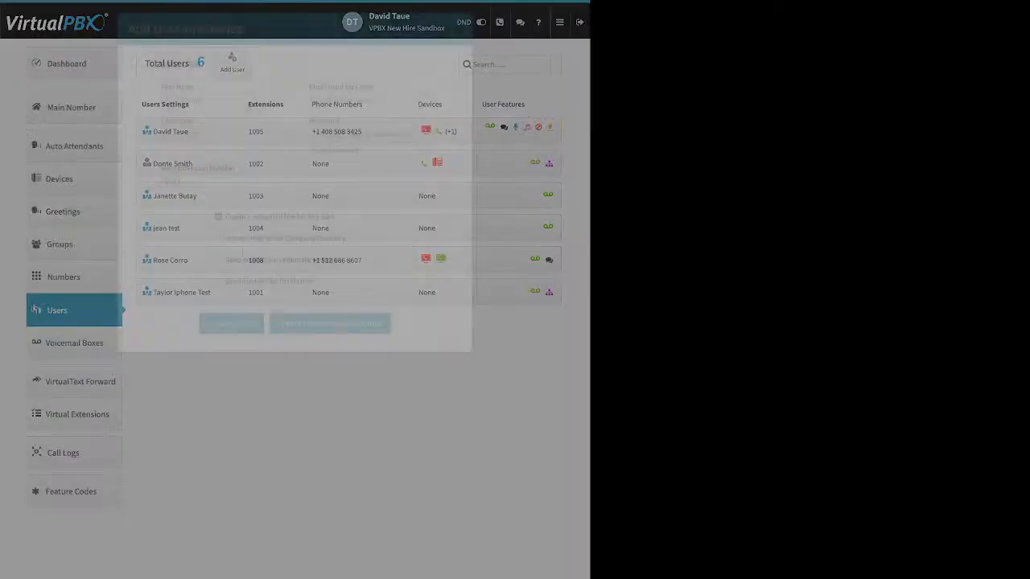
left_click_drag(161, 87, 175, 87)
left_click_drag(161, 121, 175, 121)
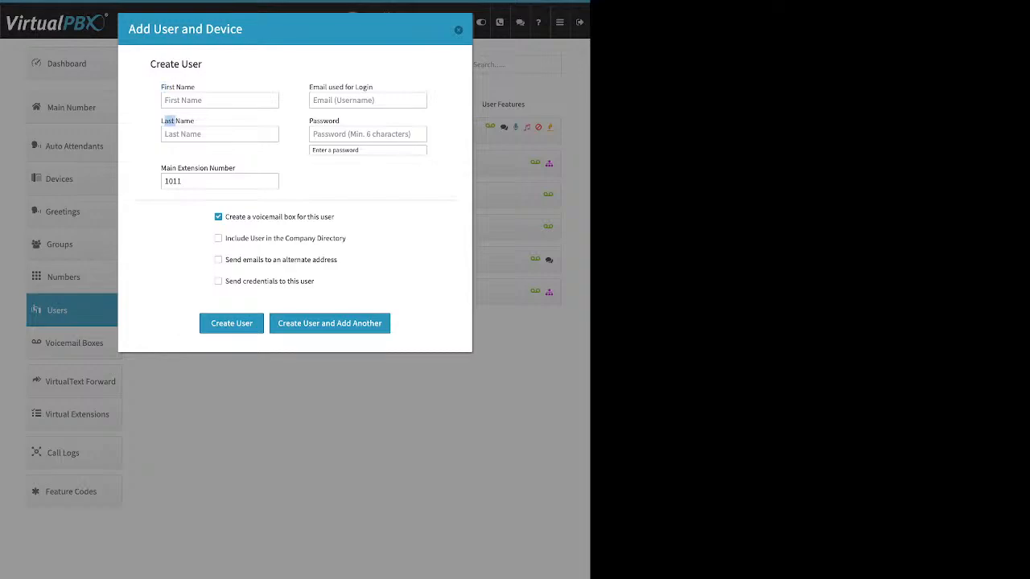
left_click(170, 121)
left_click_drag(309, 87, 364, 87)
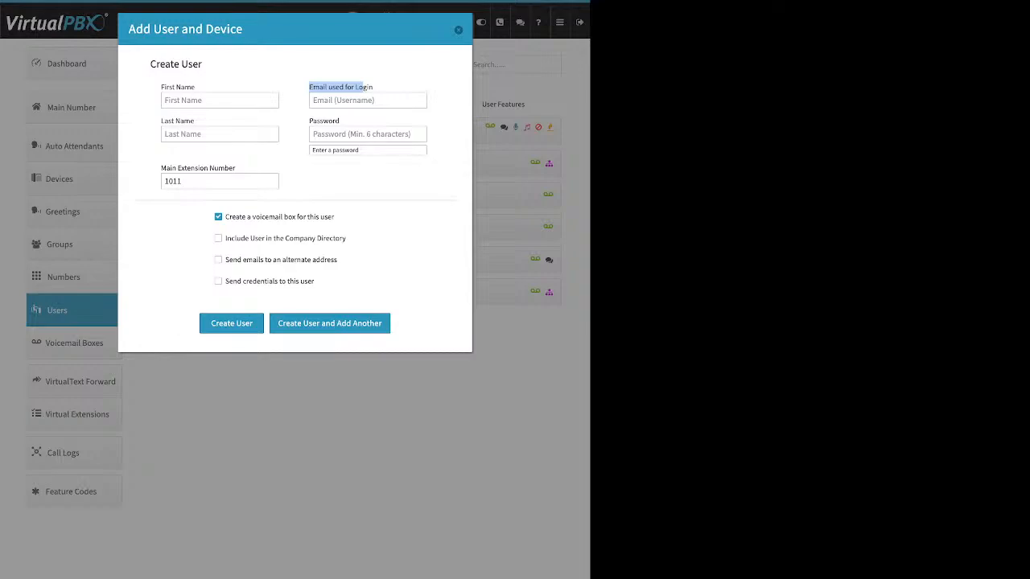
left_click(363, 87)
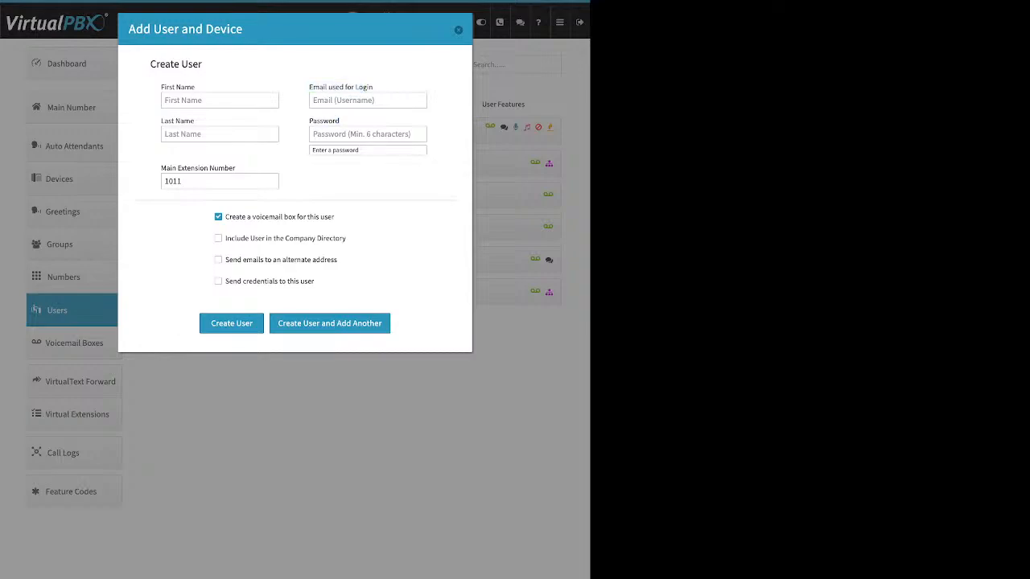
left_click_drag(313, 121, 328, 120)
left_click(329, 121)
Set the new user's main extension number to 6832.
left_click_drag(235, 169, 161, 168)
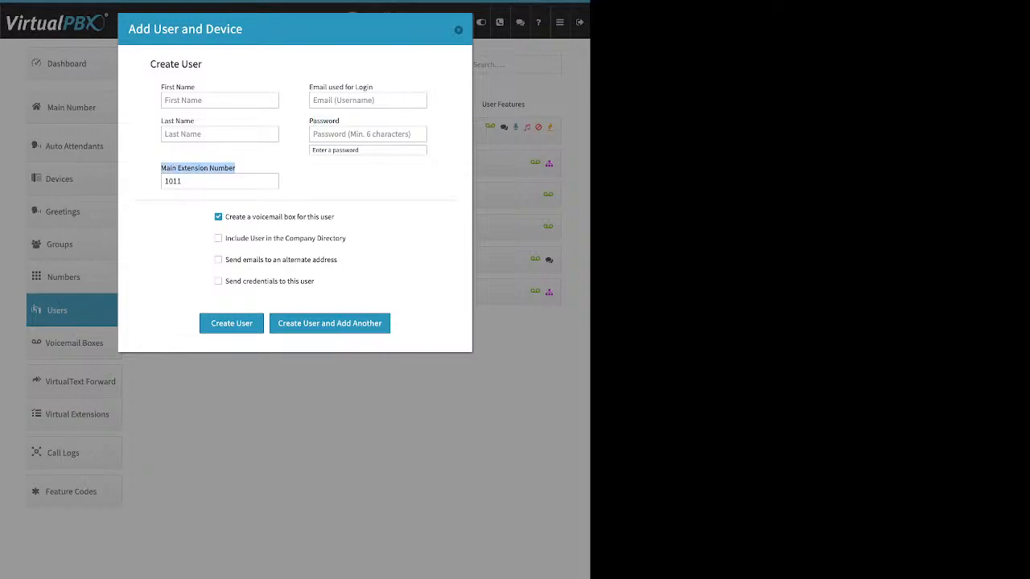
left_click(182, 181)
double_click(174, 181)
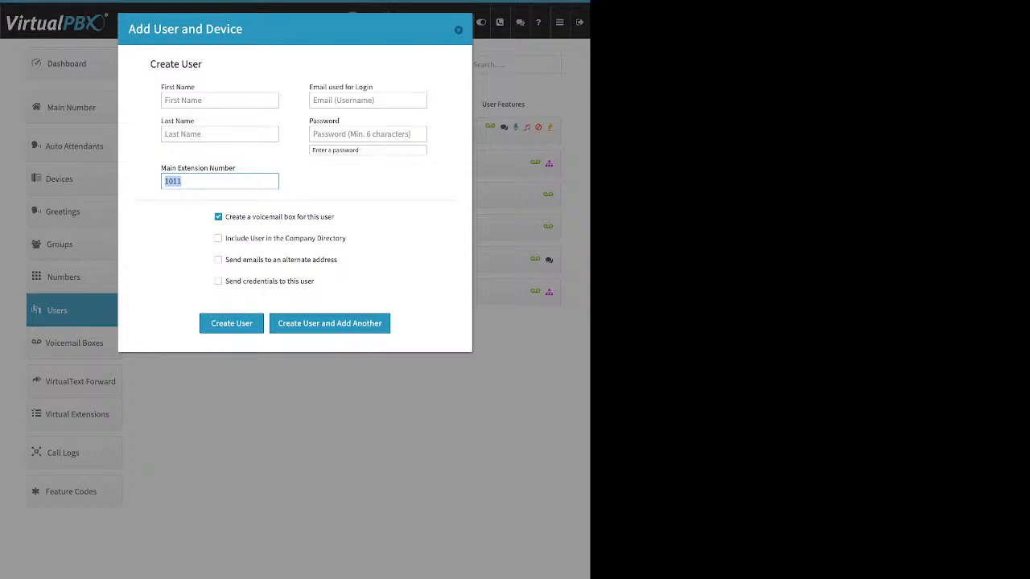
type("6832")
Review the new user's voicemail box option and try switching inclusion in the company directory on and off.
left_click_drag(335, 216, 229, 216)
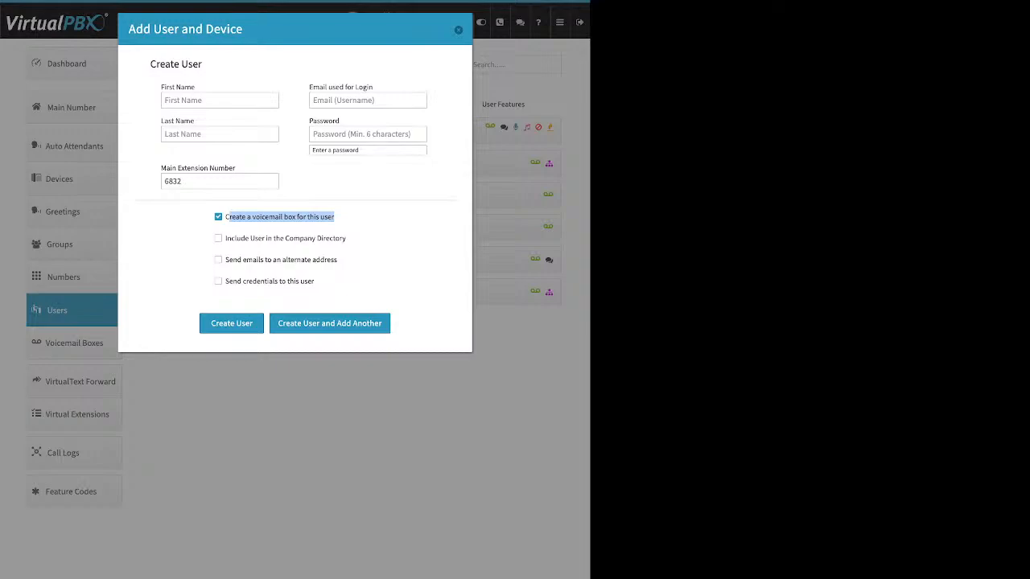
left_click(362, 219)
left_click_drag(348, 239, 222, 239)
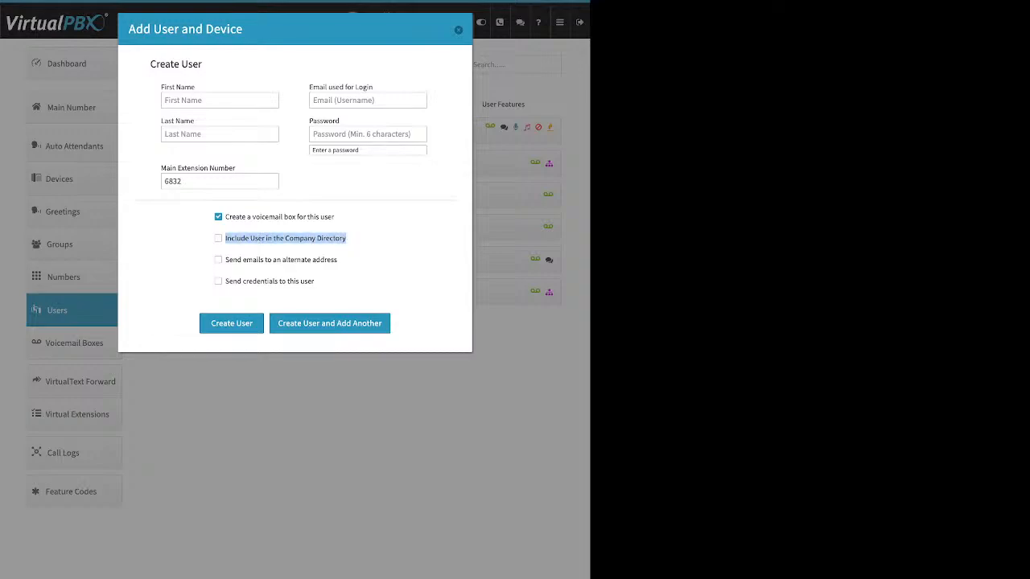
left_click(218, 238)
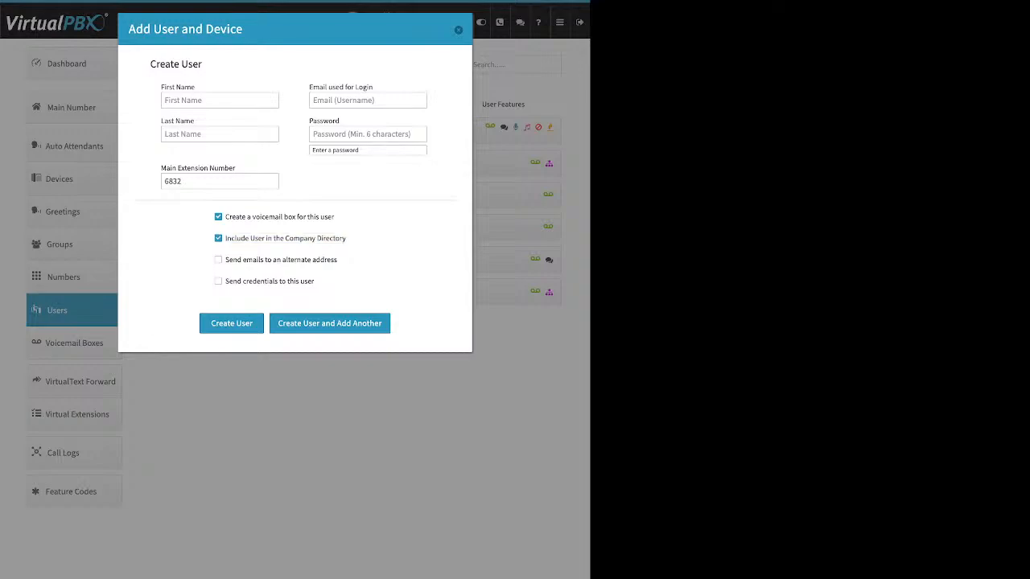
left_click(218, 238)
Try the new user's alternate email address and send credentials options, and close the form without creating the user.
left_click_drag(339, 260, 224, 260)
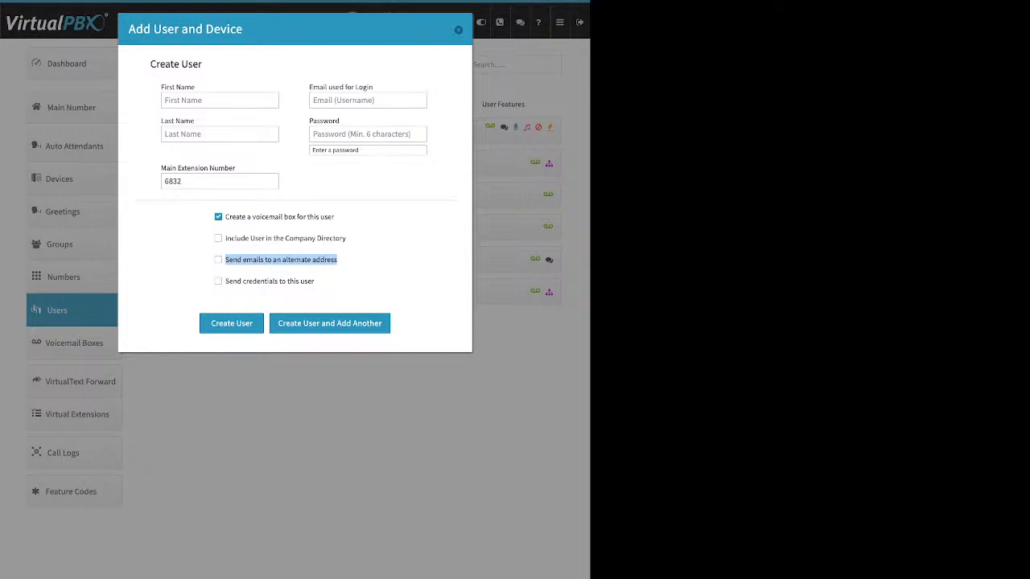
left_click(218, 260)
left_click(292, 284)
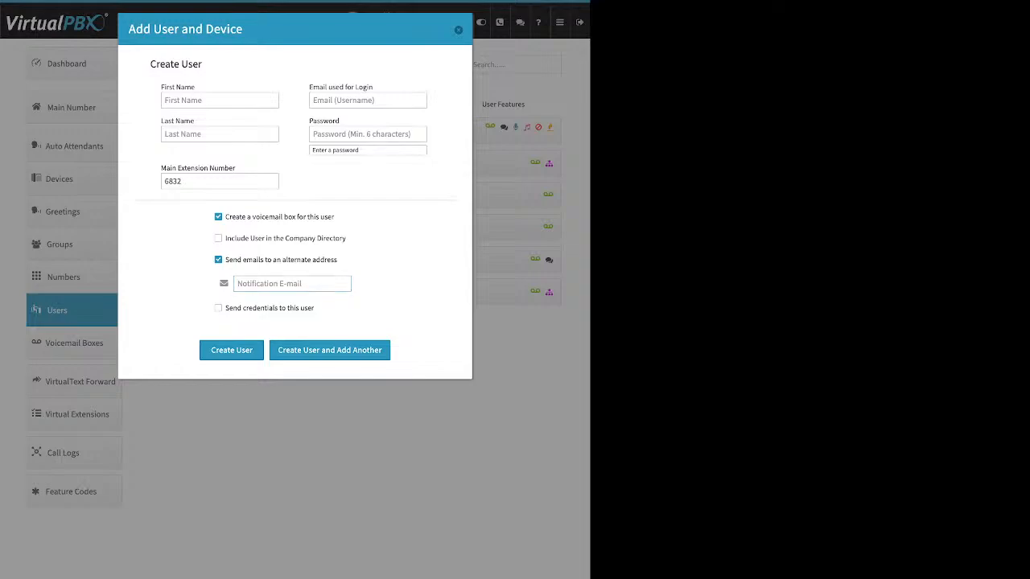
left_click(218, 260)
left_click_drag(315, 281, 225, 281)
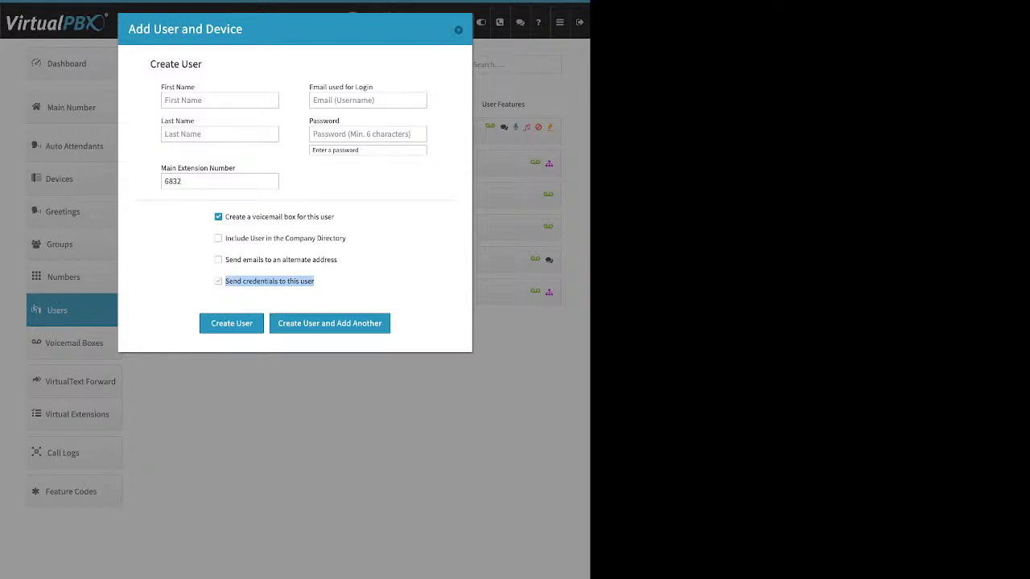
left_click(218, 281)
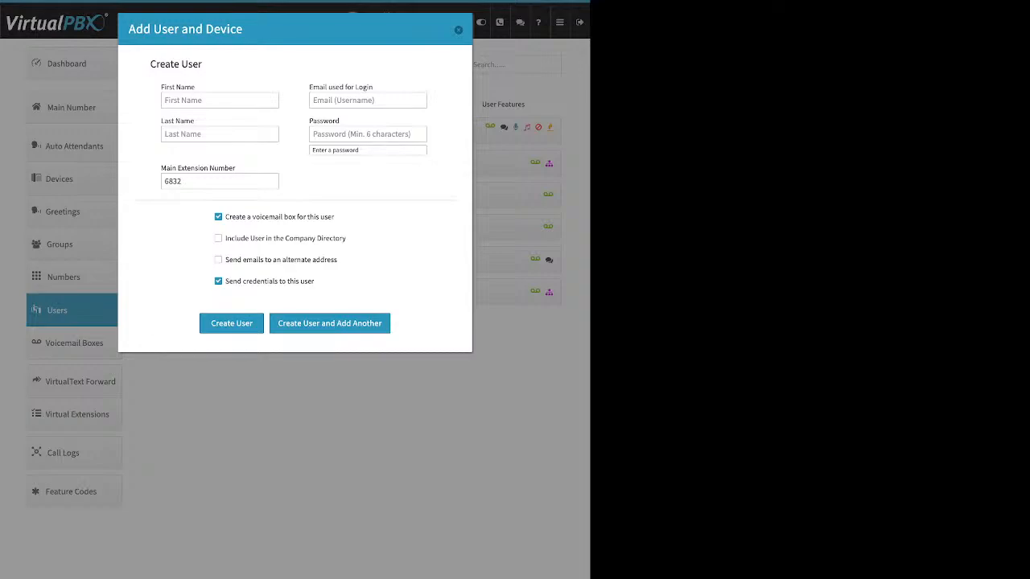
left_click(219, 281)
left_click(458, 30)
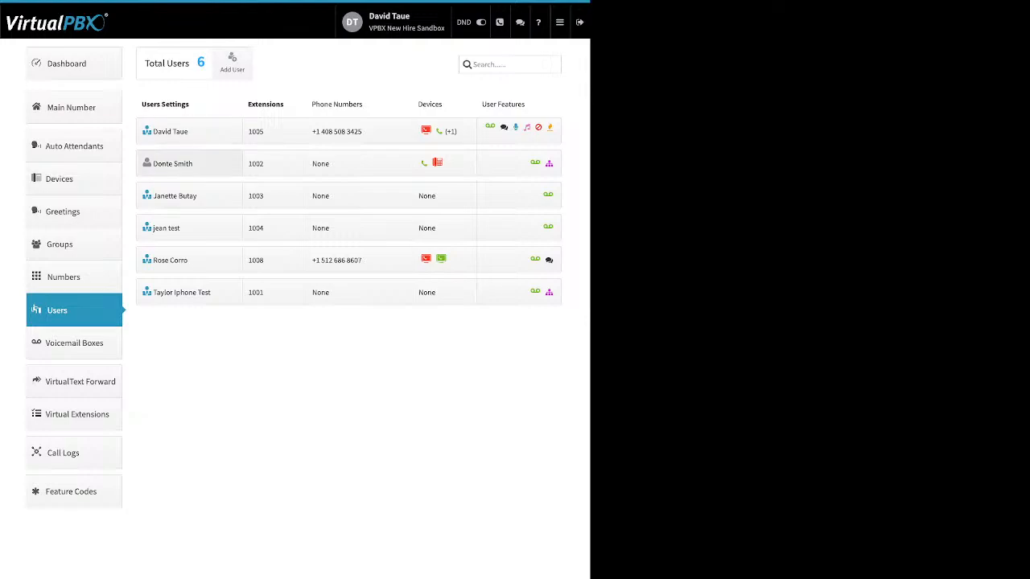
Open the settings of the user at extension 1002, examine the name and credential update options, and return to those settings.
left_click(173, 163)
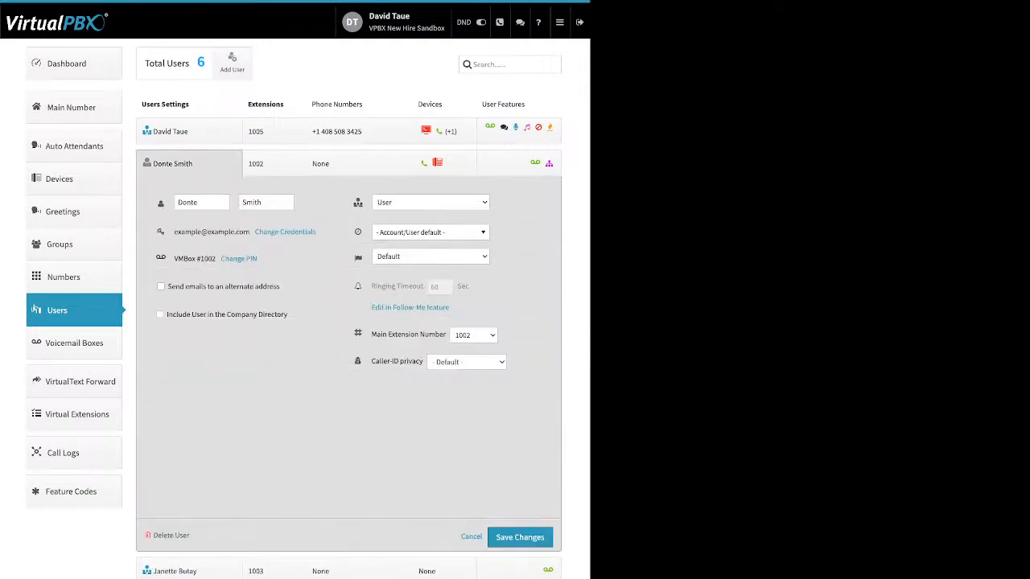
left_click_drag(201, 203, 160, 203)
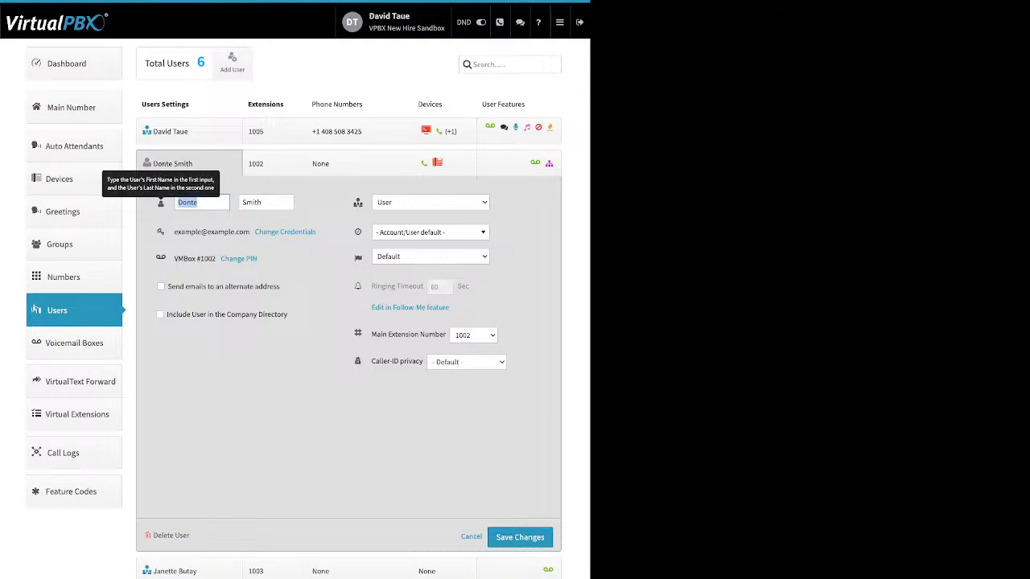
left_click_drag(320, 232, 256, 232)
left_click(284, 233)
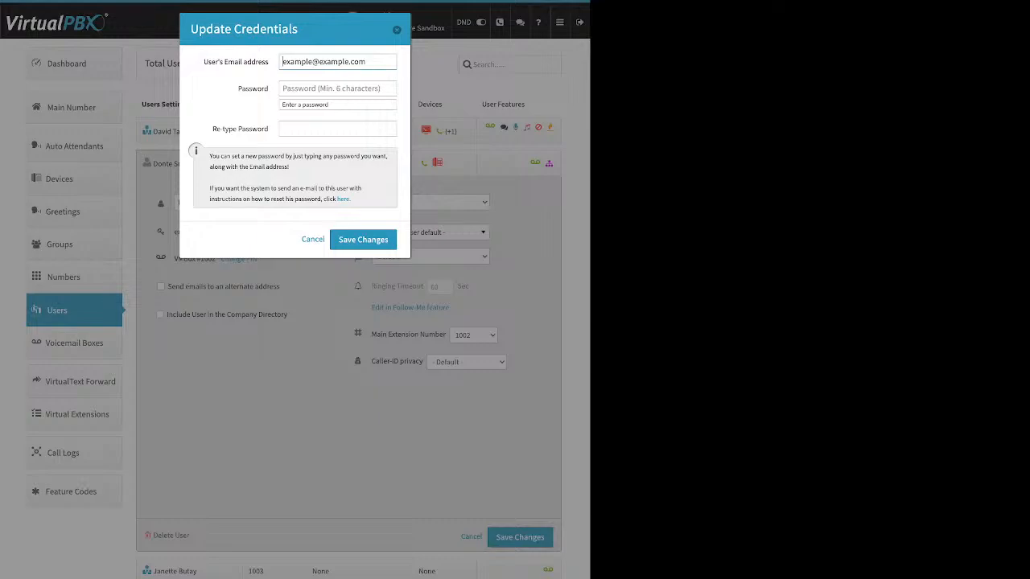
left_click_drag(352, 199, 336, 200)
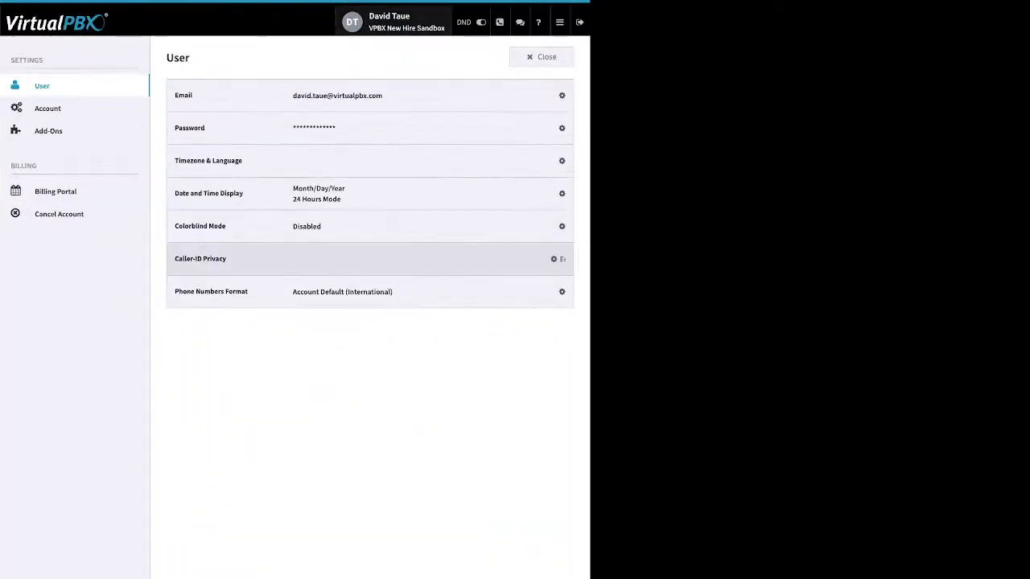
left_click(541, 57)
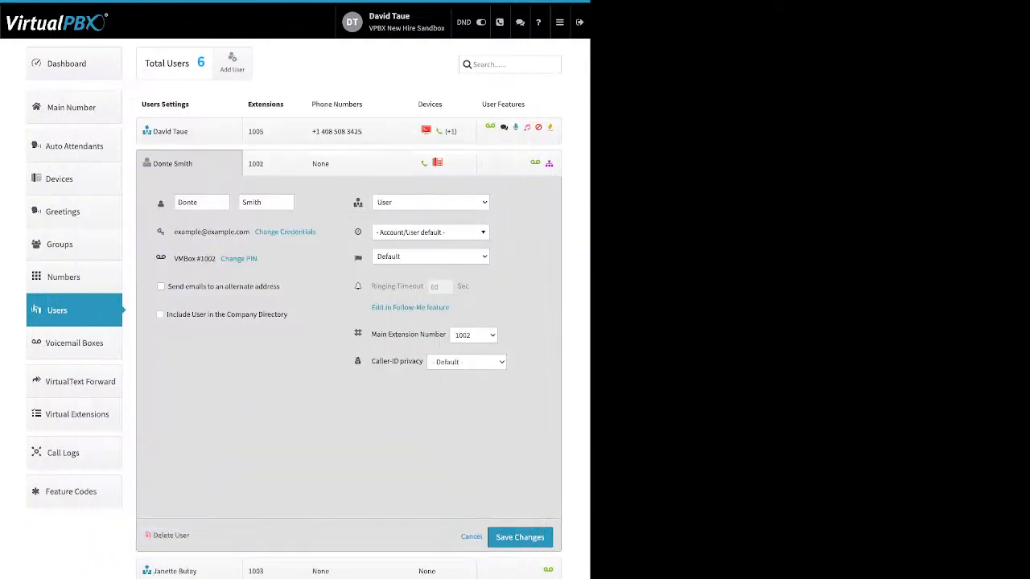
Examine the voicemail PIN update form of the user at extension 1002, close it, and review the alternate email and company directory options.
left_click_drag(258, 259, 220, 259)
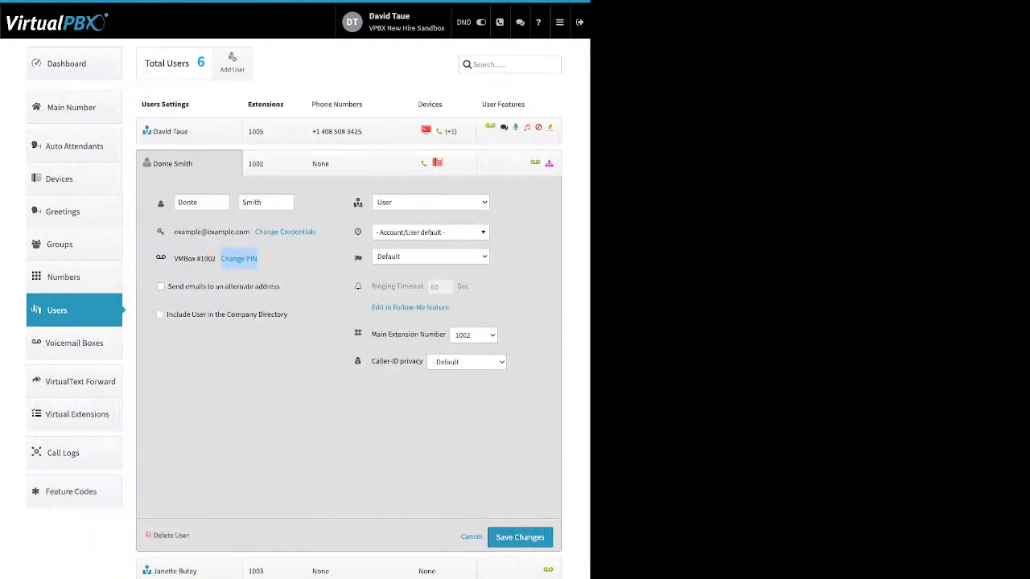
left_click(237, 259)
double_click(263, 62)
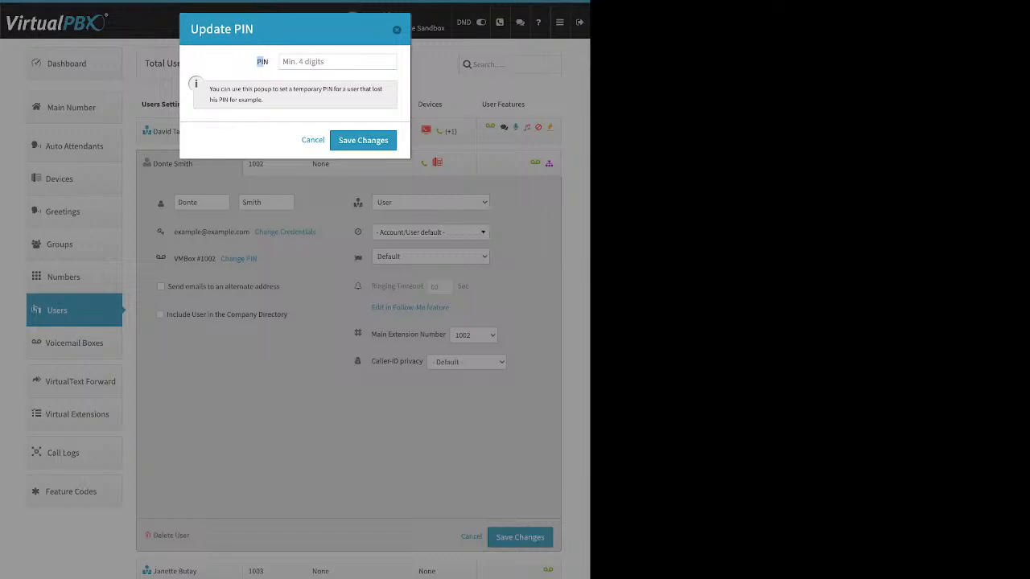
key("Escape")
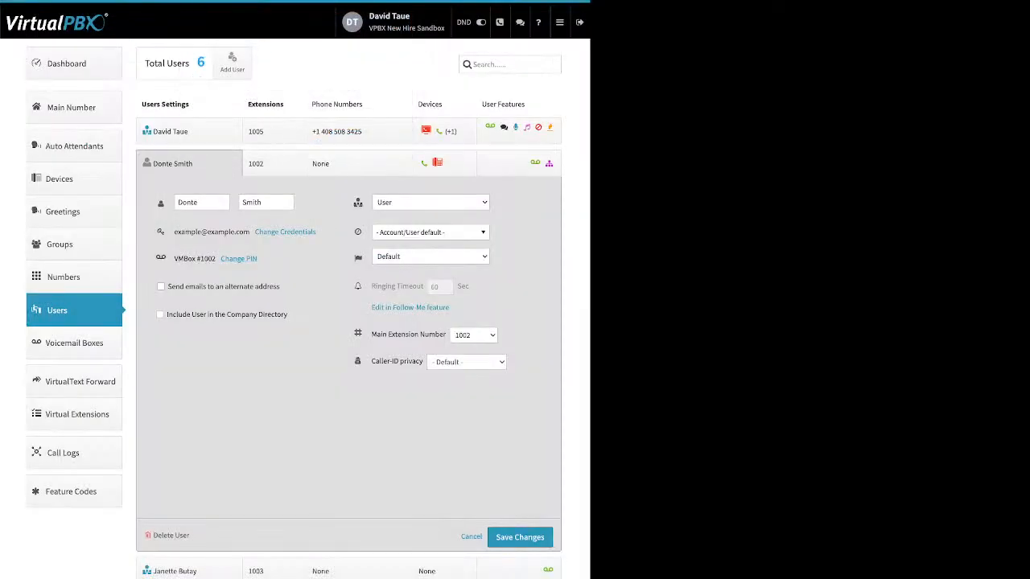
left_click_drag(280, 287, 168, 286)
left_click_drag(287, 314, 167, 315)
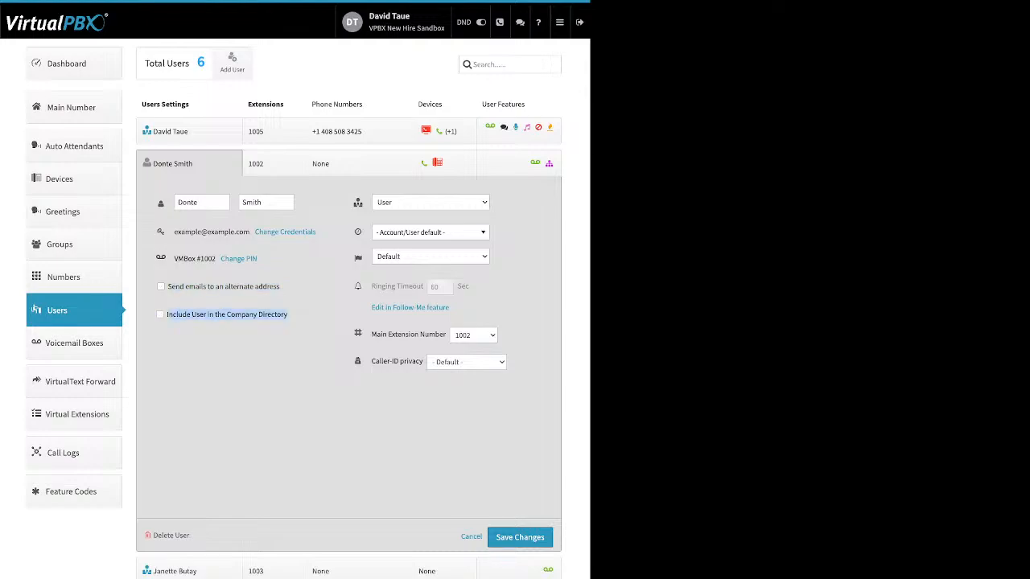
left_click(211, 342)
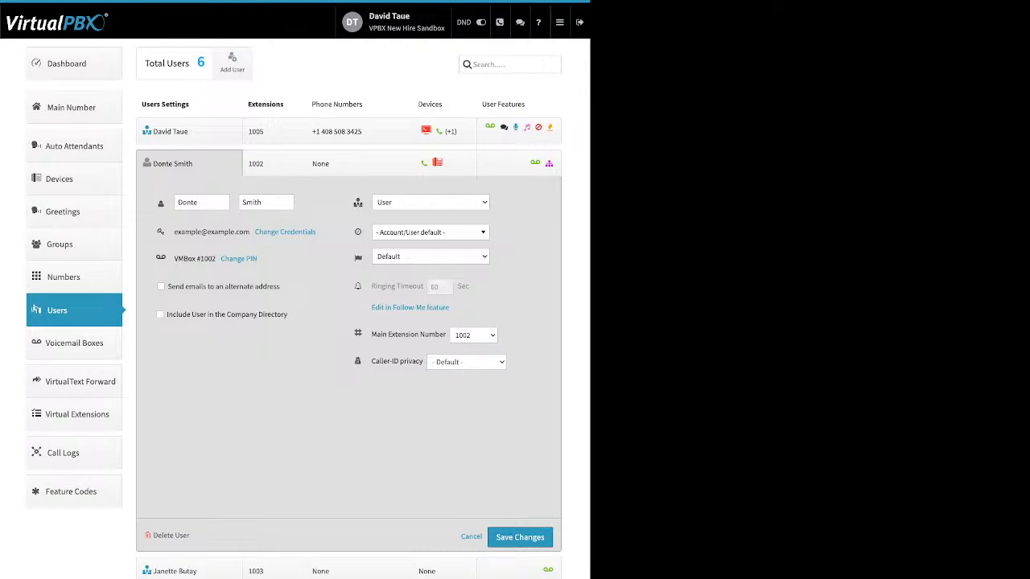
Look through the user's time zone choices and try French (fr-FR) as the user's language.
left_click(430, 232)
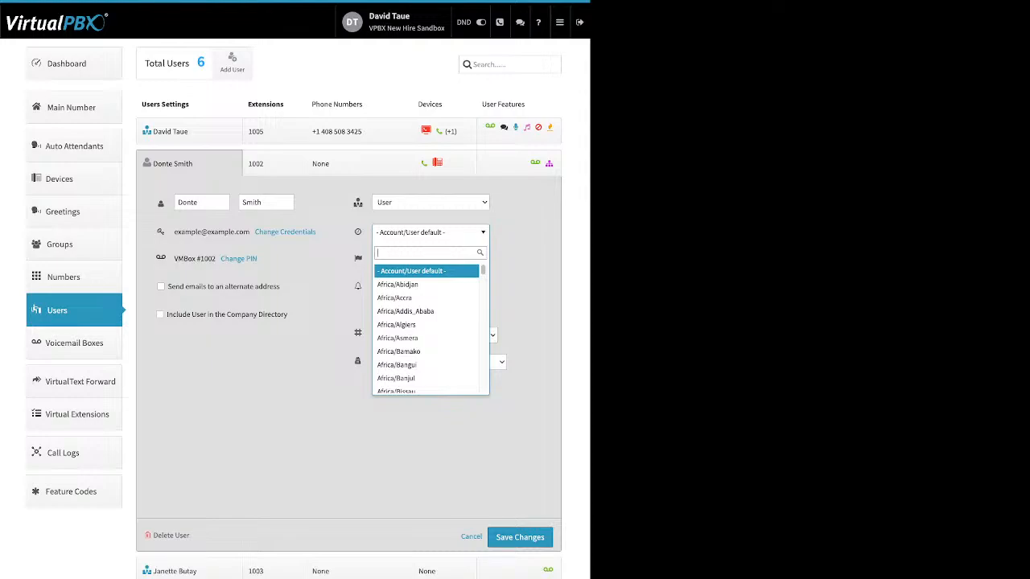
key("Escape")
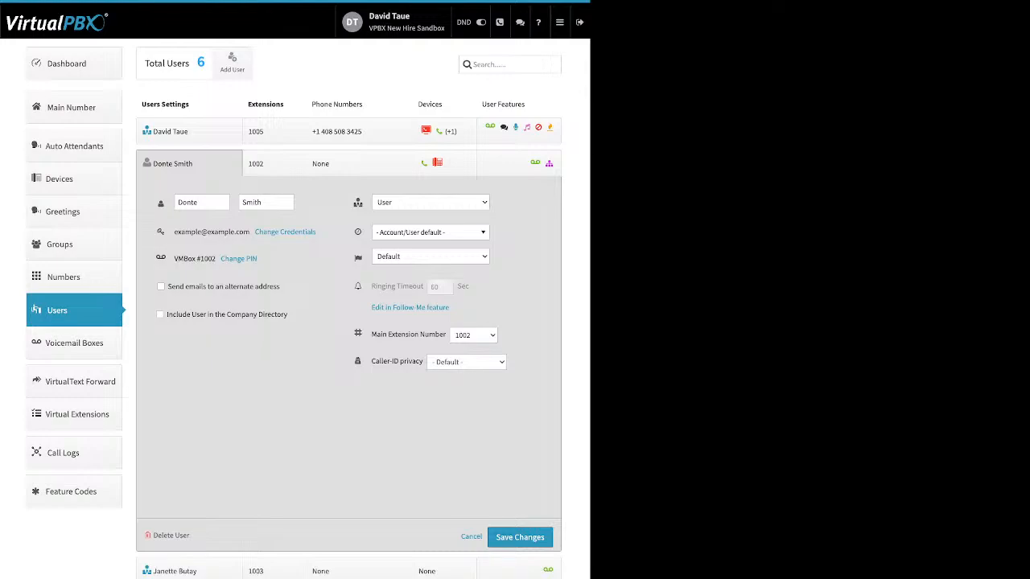
left_click(429, 257)
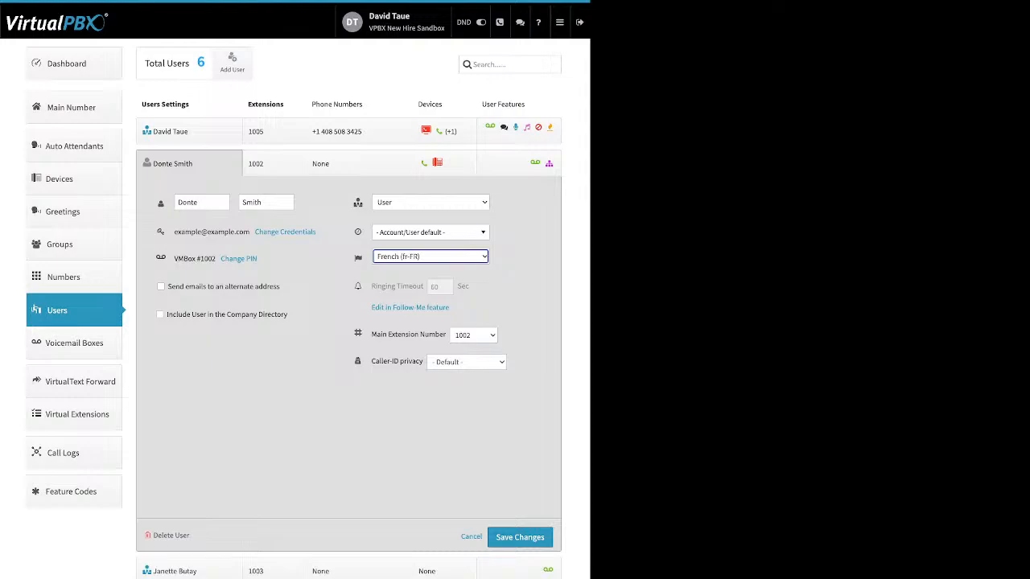
Try adding another extension number to the user at extension 1002, and cancel the addition.
left_click(273, 163)
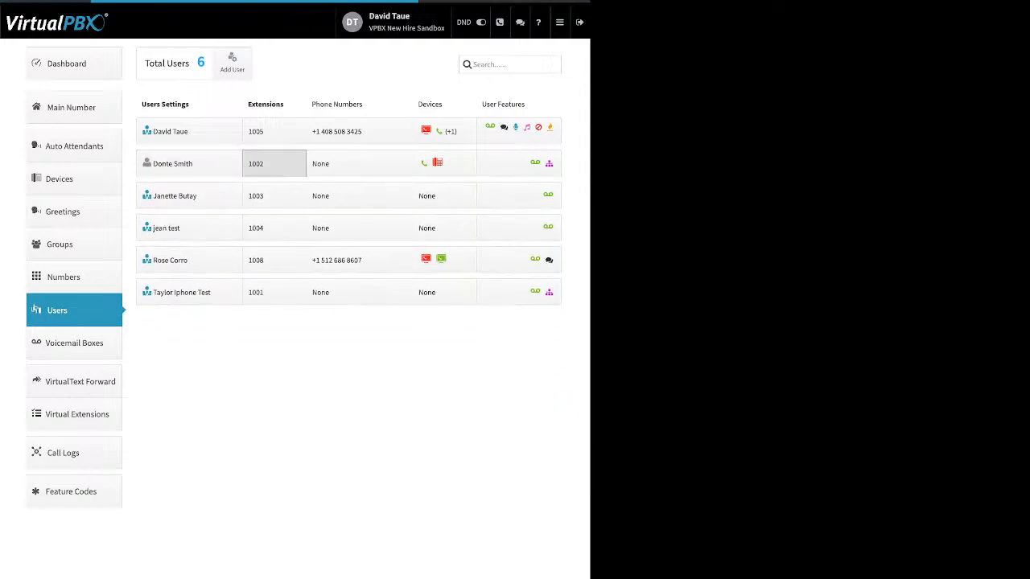
left_click_drag(247, 235, 159, 234)
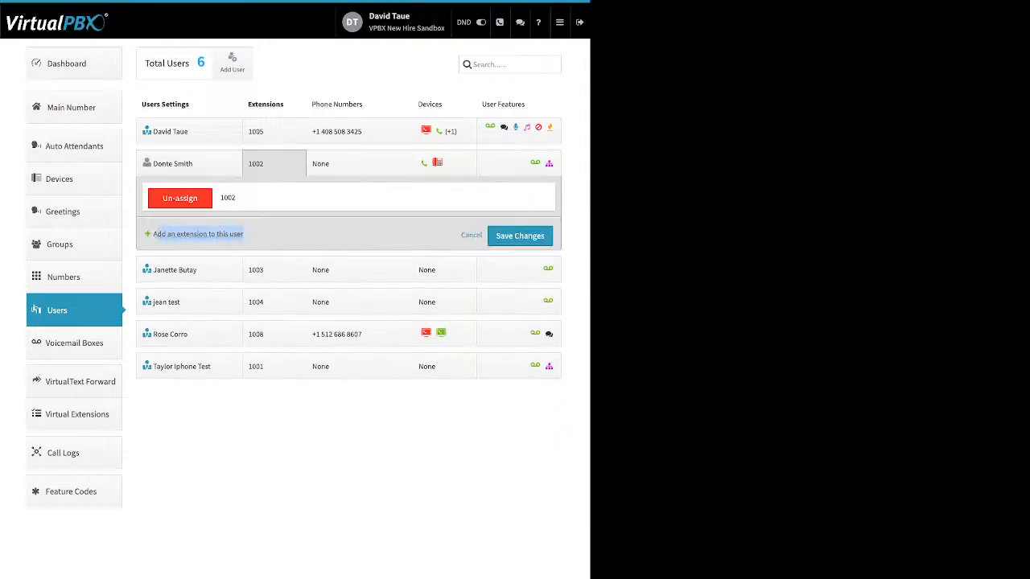
left_click(198, 234)
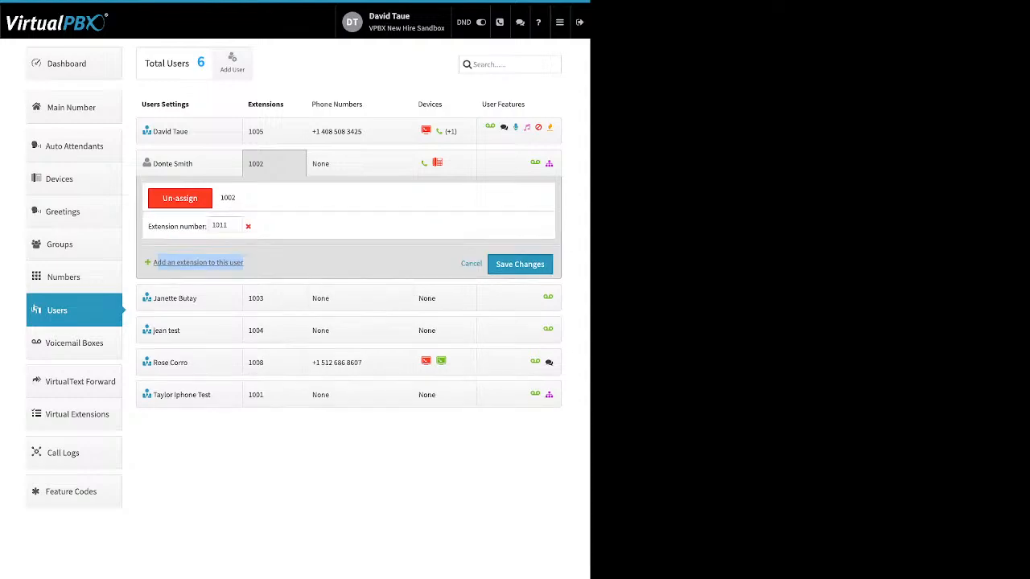
left_click(471, 264)
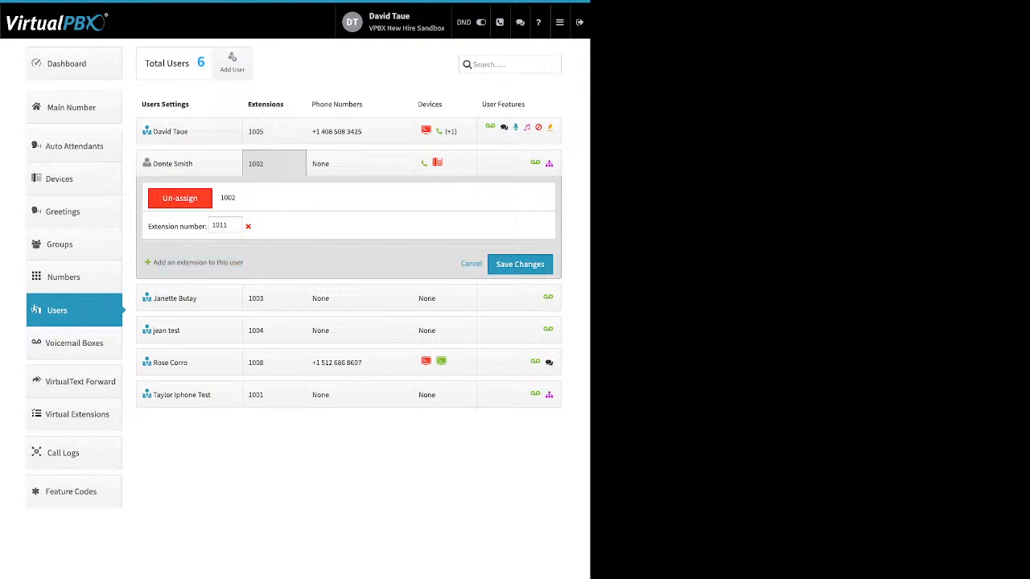
Assign the first number in the spare numbers list to the user at extension 1002 and save the assignment.
left_click(346, 164)
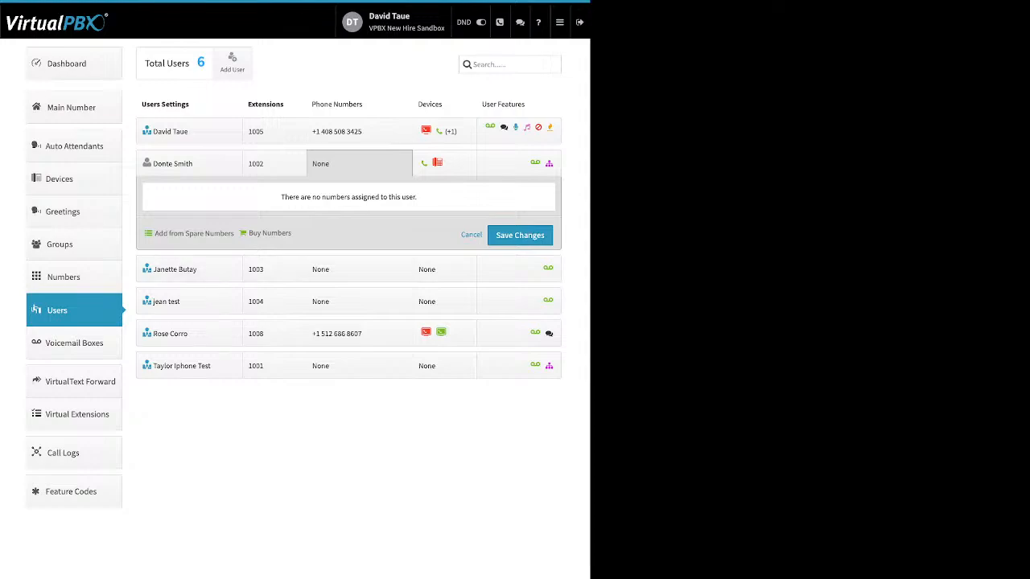
left_click_drag(154, 234, 230, 234)
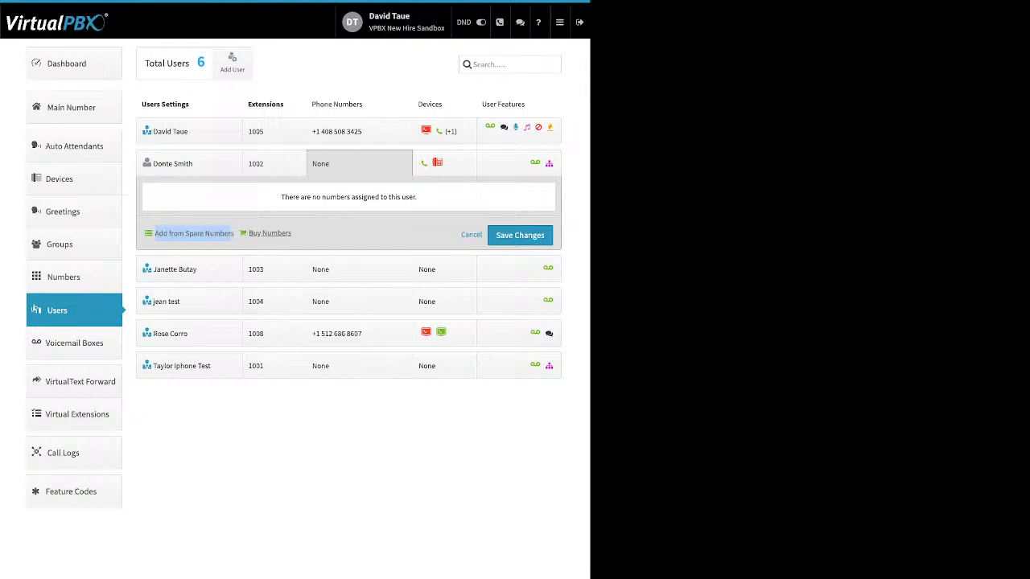
left_click(194, 233)
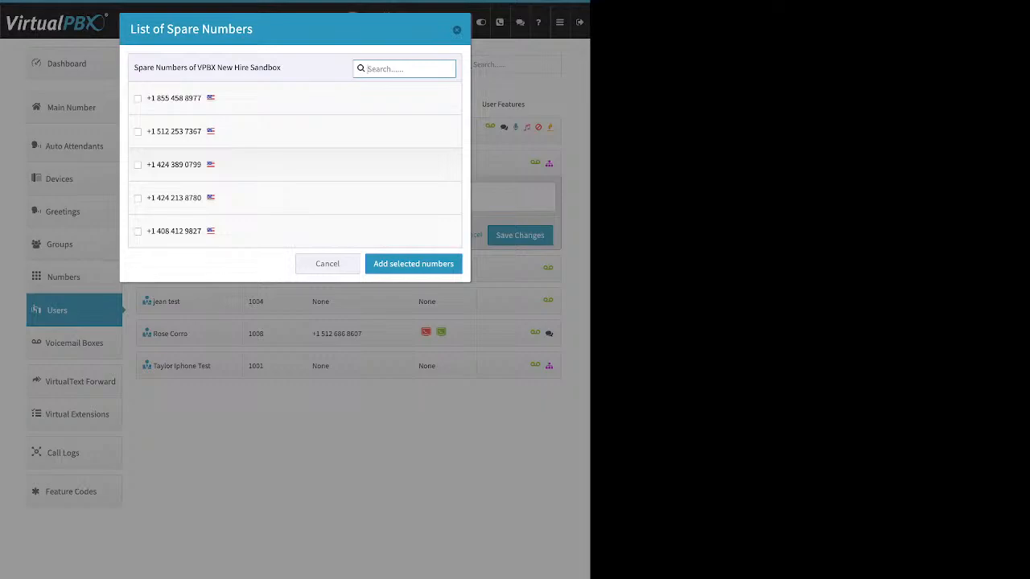
left_click(137, 98)
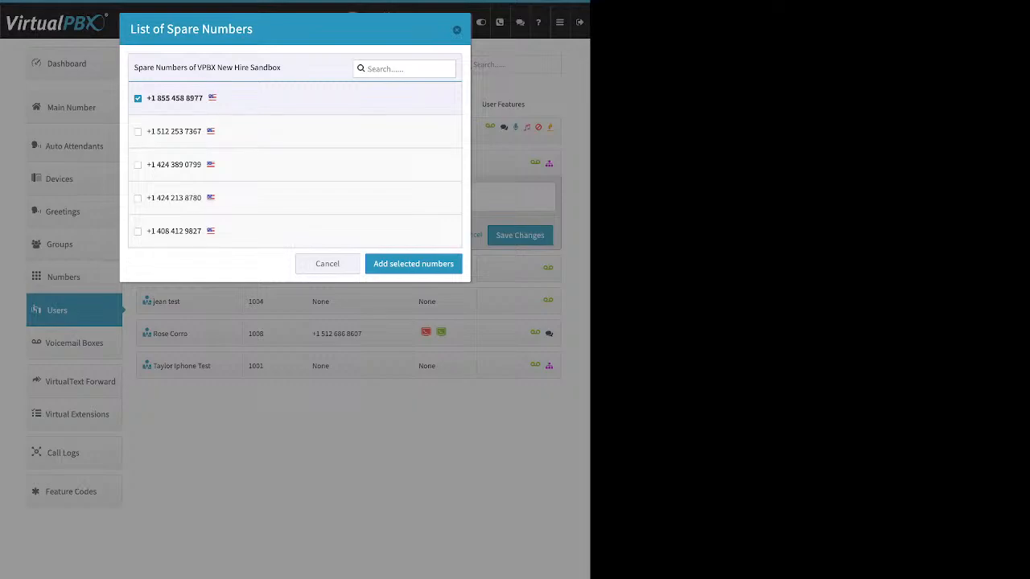
left_click(413, 264)
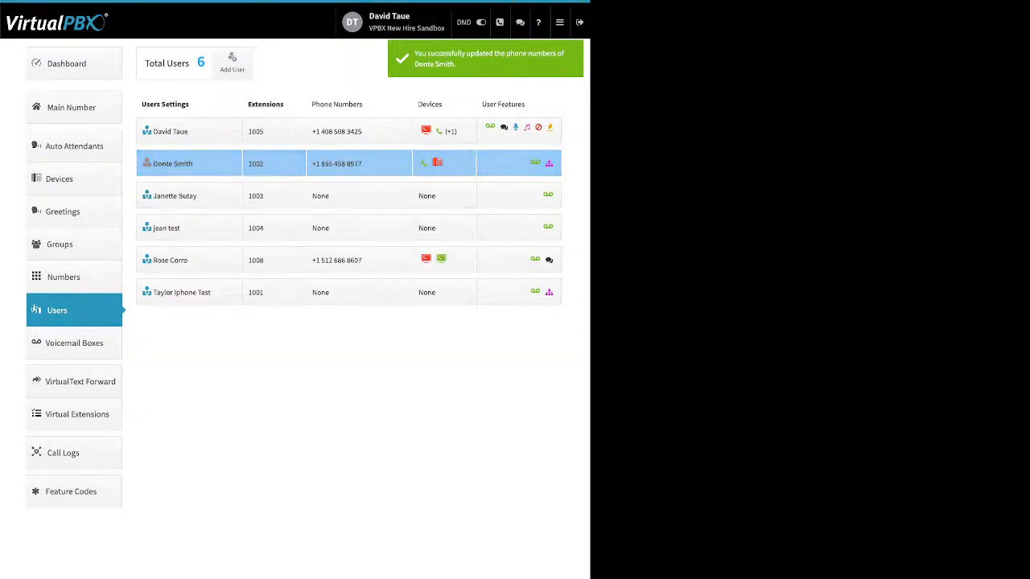
Buy a toll-free number for the user at extension 1002 by searching the 86* prefix and adding one of the 866 numbers.
left_click(336, 163)
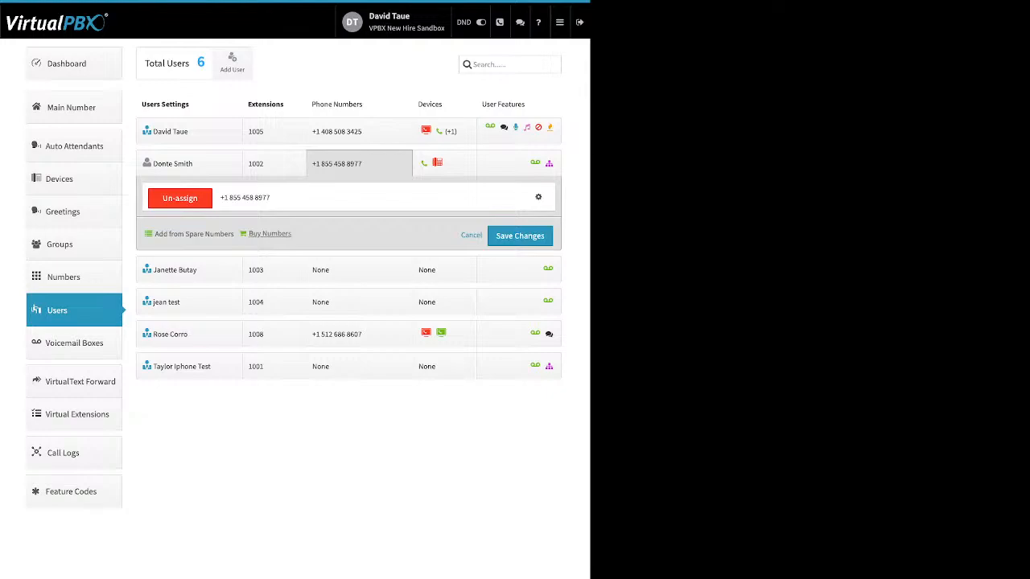
left_click(269, 233)
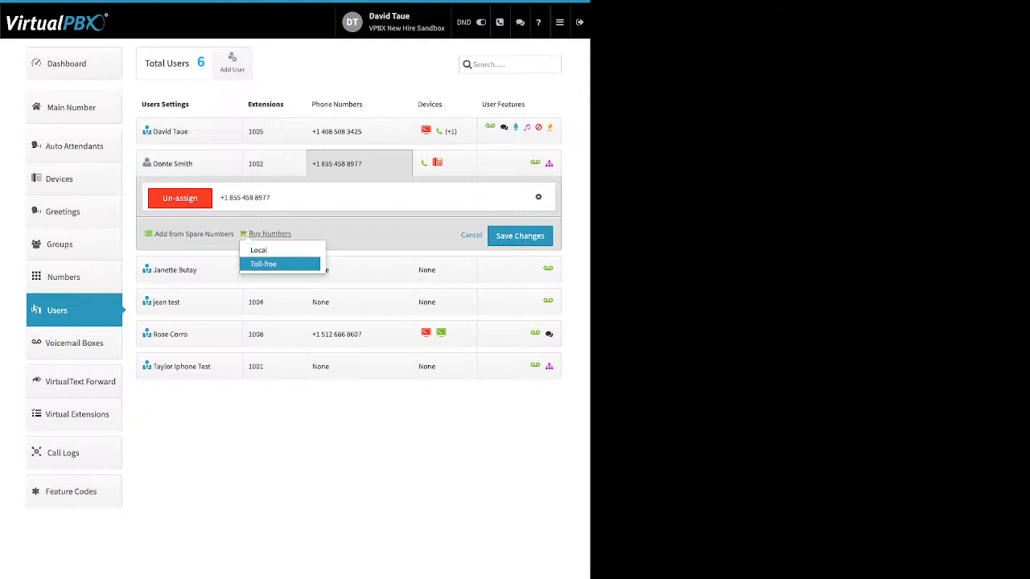
left_click(266, 264)
left_click(282, 84)
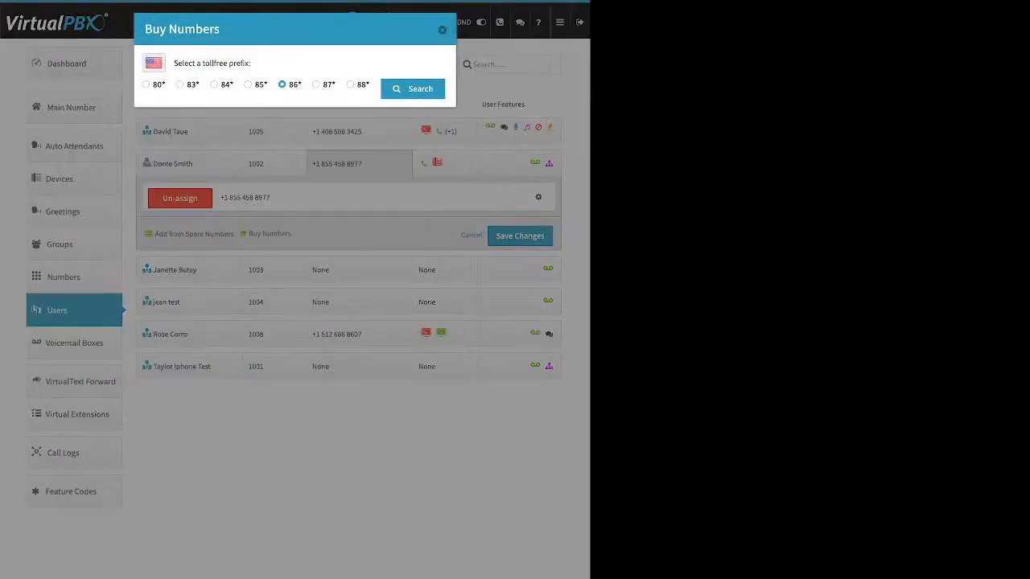
left_click(412, 90)
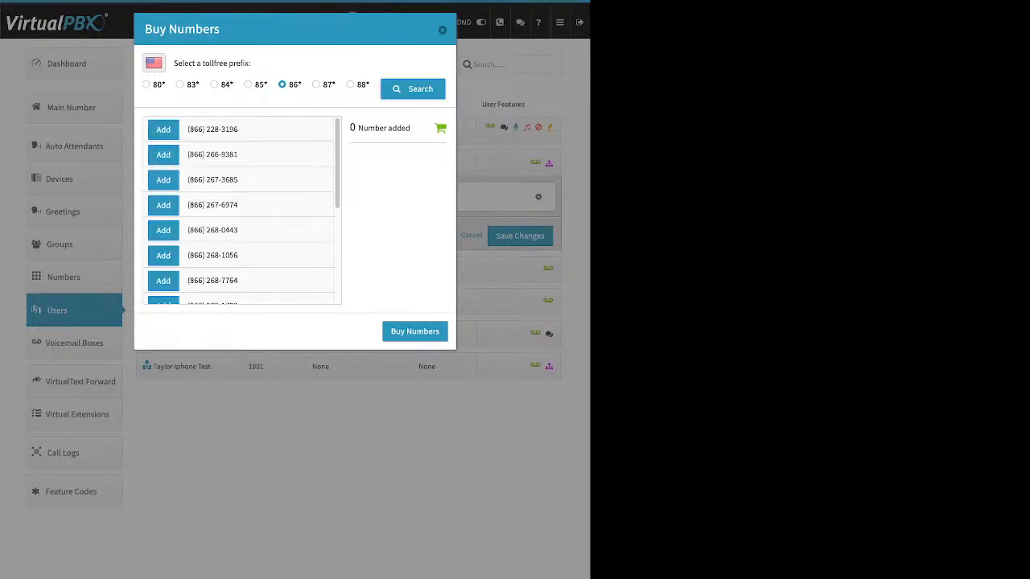
scroll(241, 209, "down", 5)
scroll(241, 210, "down", 5)
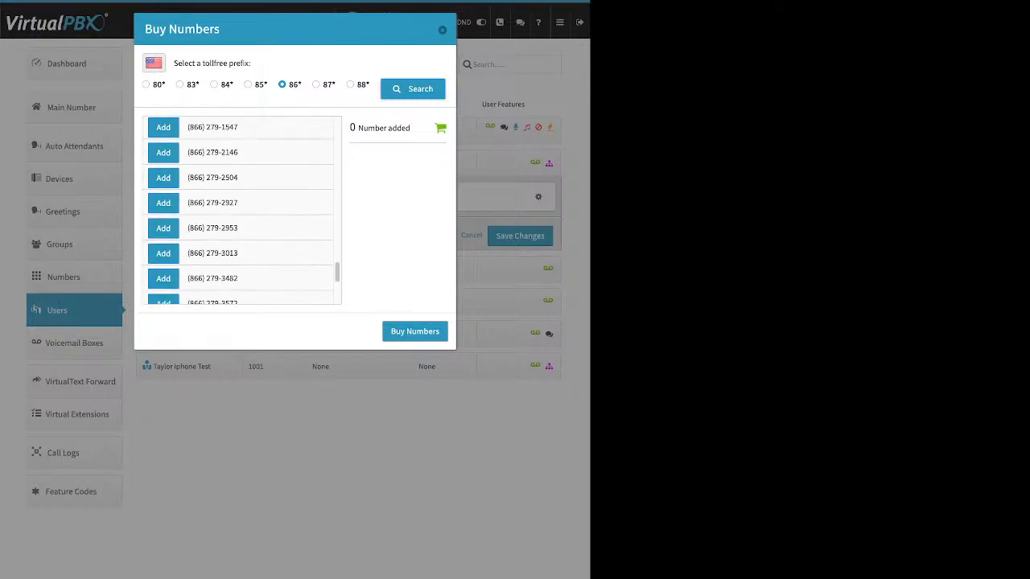
left_click(163, 228)
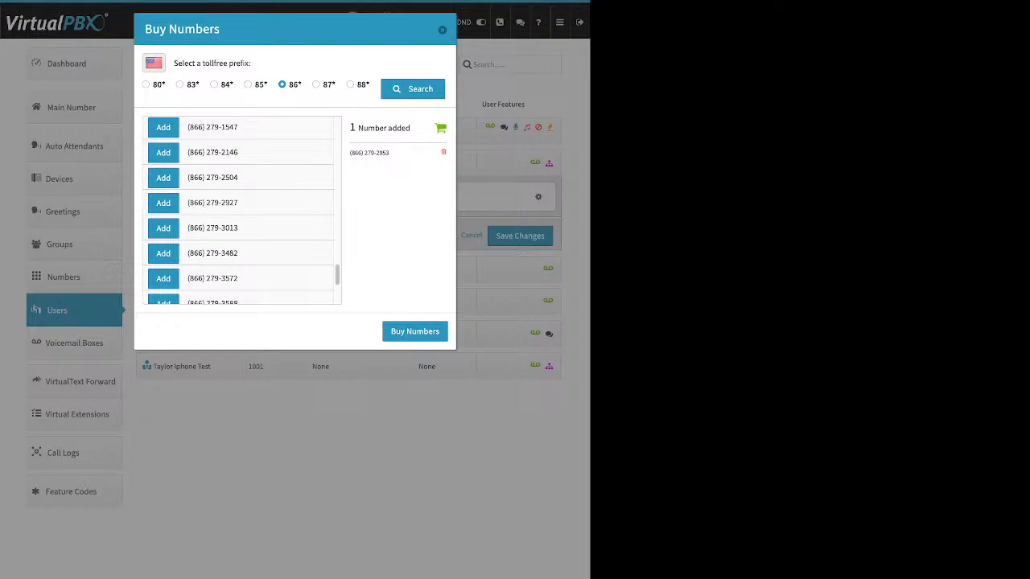
left_click(415, 331)
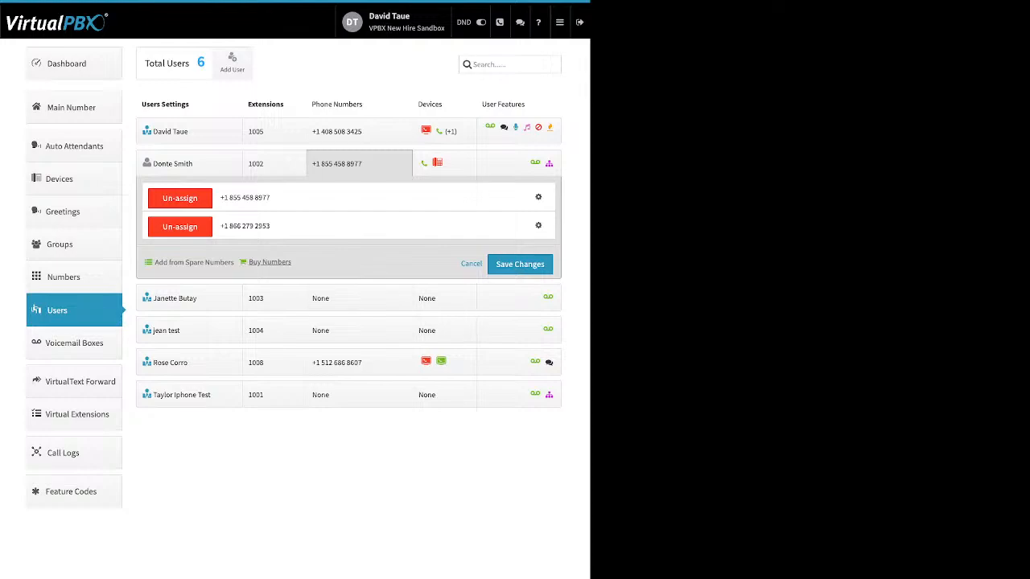
Search for local United States numbers to buy for this user under area code 310, and read the search response.
left_click(270, 262)
left_click(259, 278)
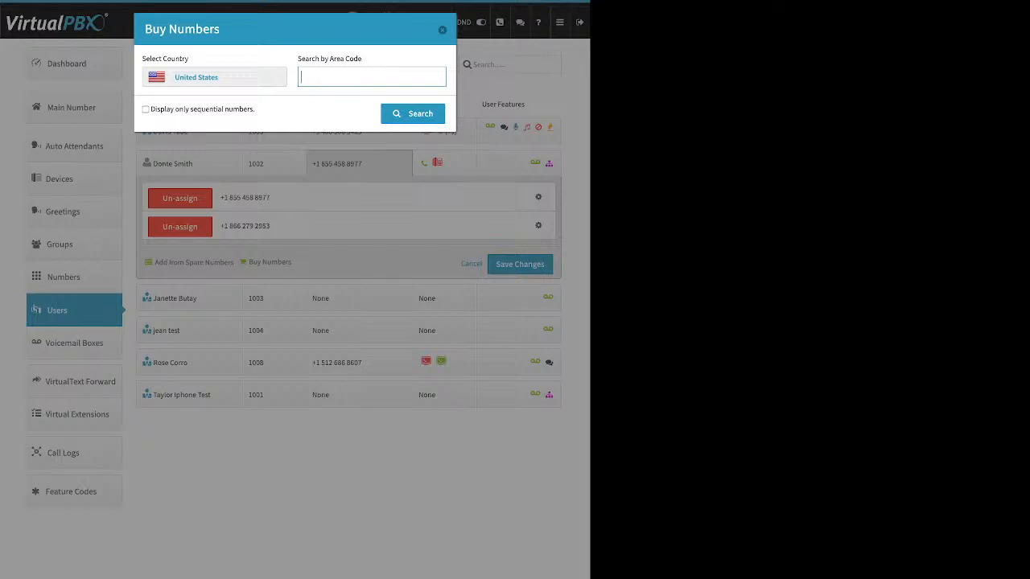
type("310")
key("Return")
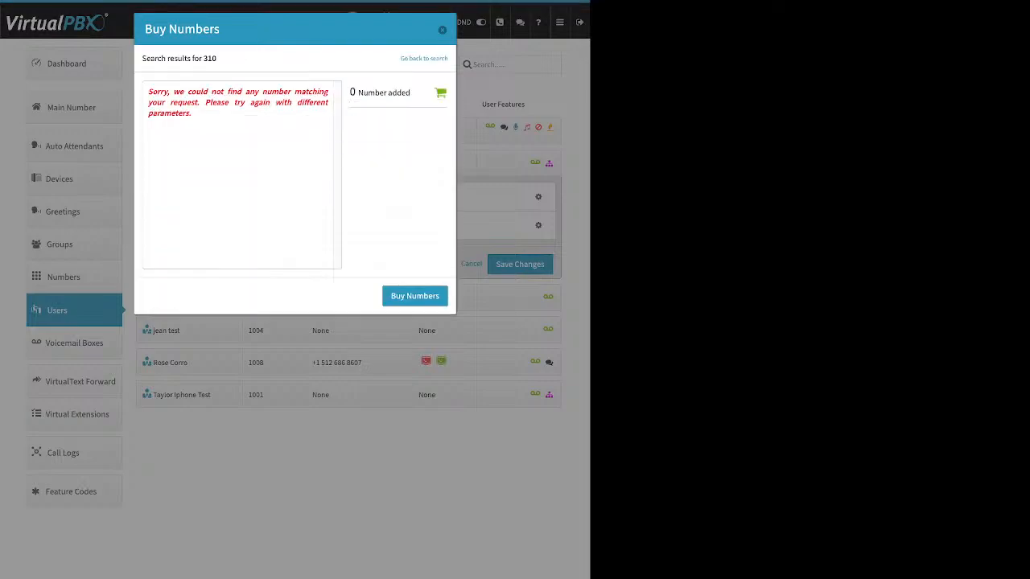
left_click_drag(192, 113, 148, 91)
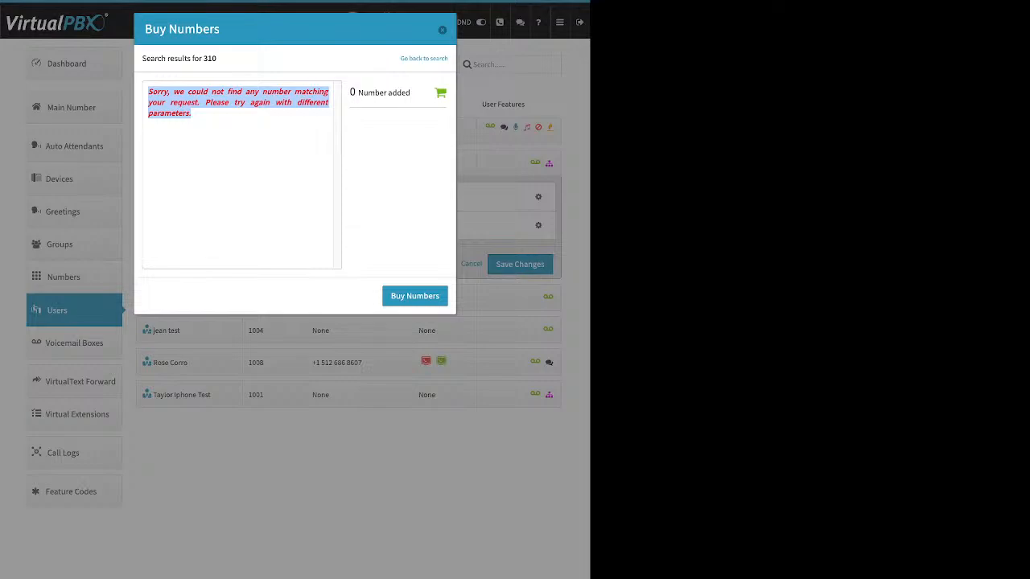
Search local numbers by area code 424 instead, and buy one of them for the user at extension 1002.
left_click(424, 59)
double_click(309, 77)
type("424")
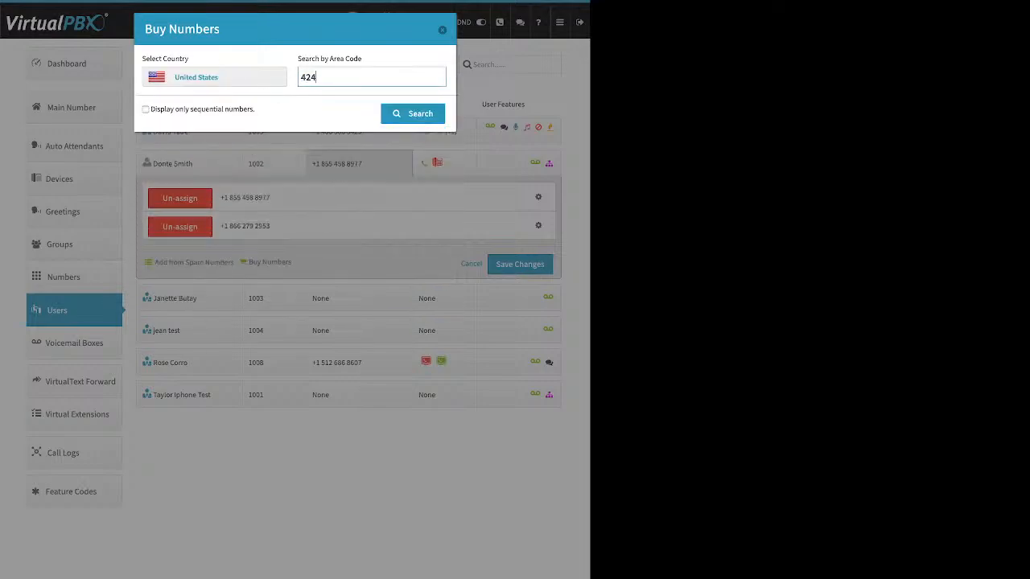
key("Return")
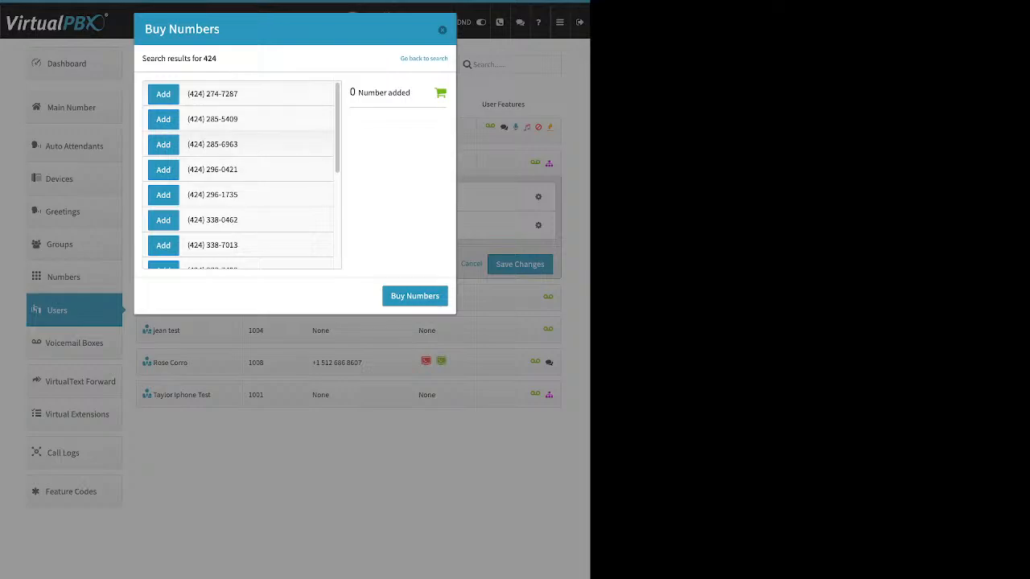
scroll(238, 175, "down", 5)
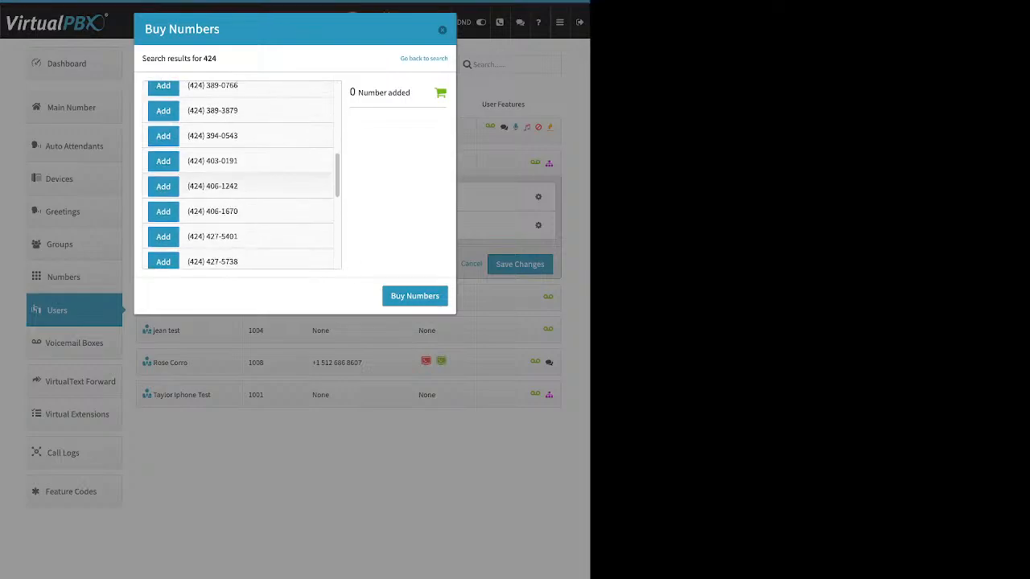
left_click(163, 210)
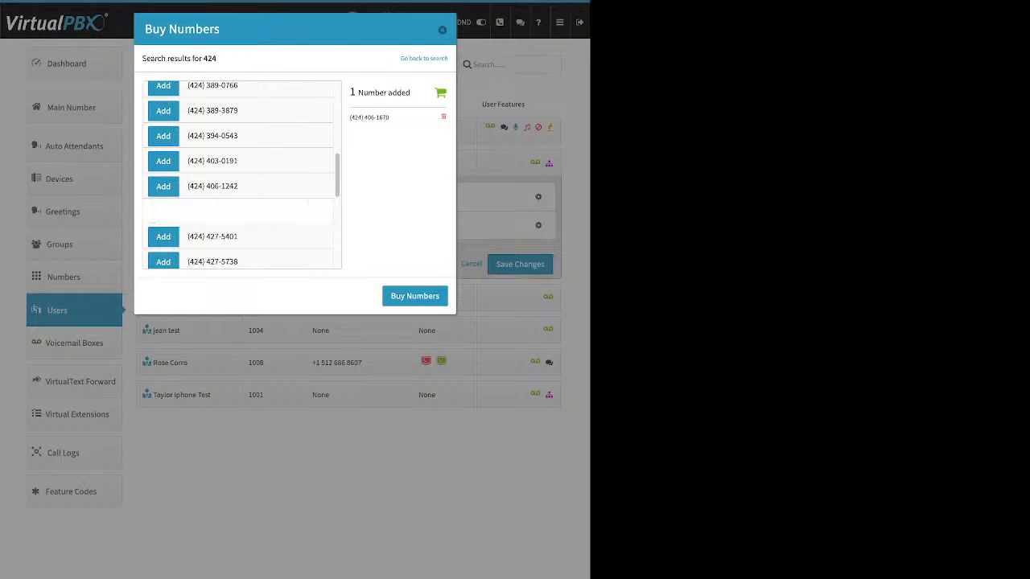
left_click(414, 296)
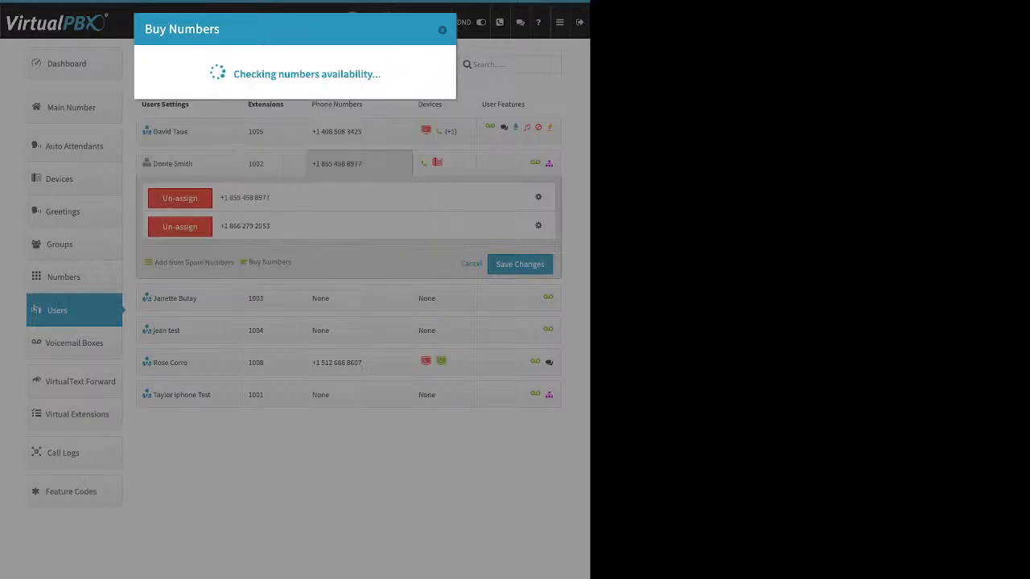
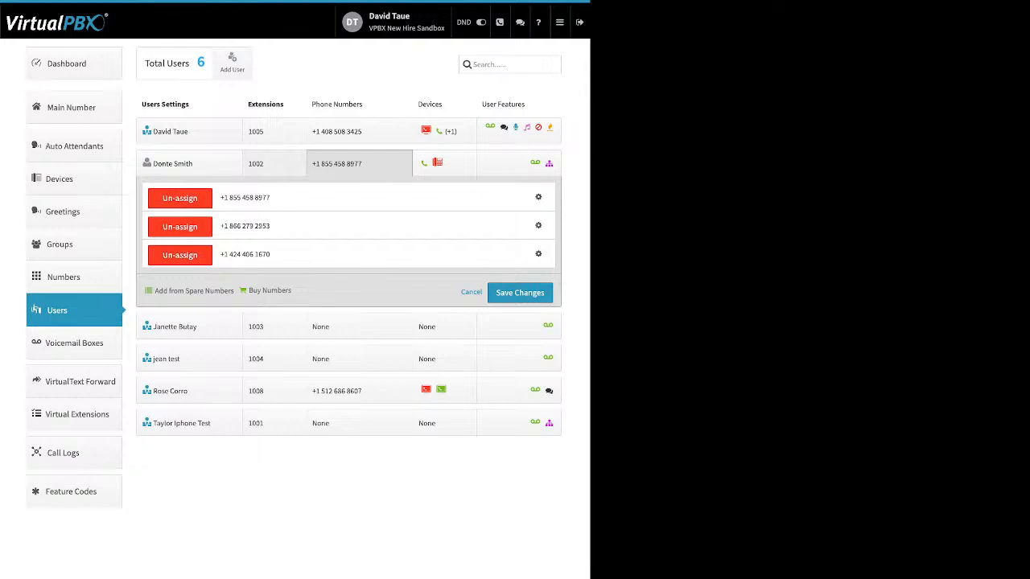
Open the Caller ID settings of the user's 855 number, try turning on Inbound Caller ID Name, and discard the change.
left_click(538, 197)
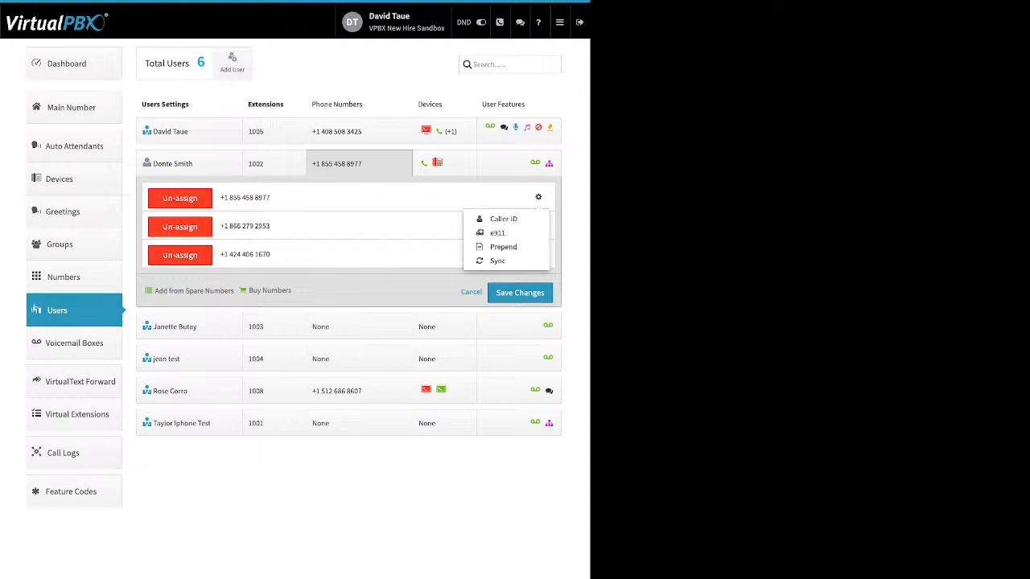
left_click(502, 218)
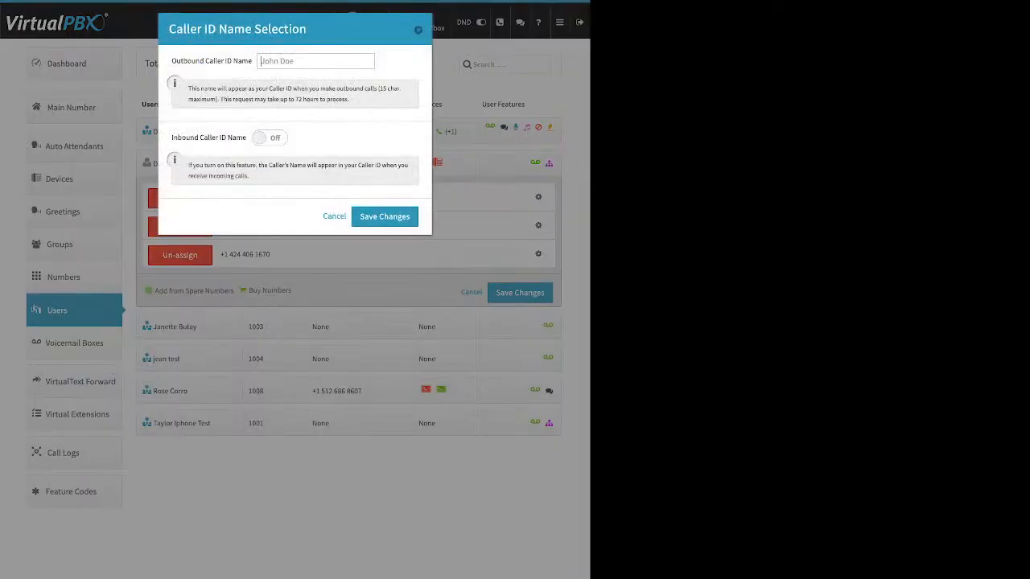
left_click_drag(172, 61, 232, 61)
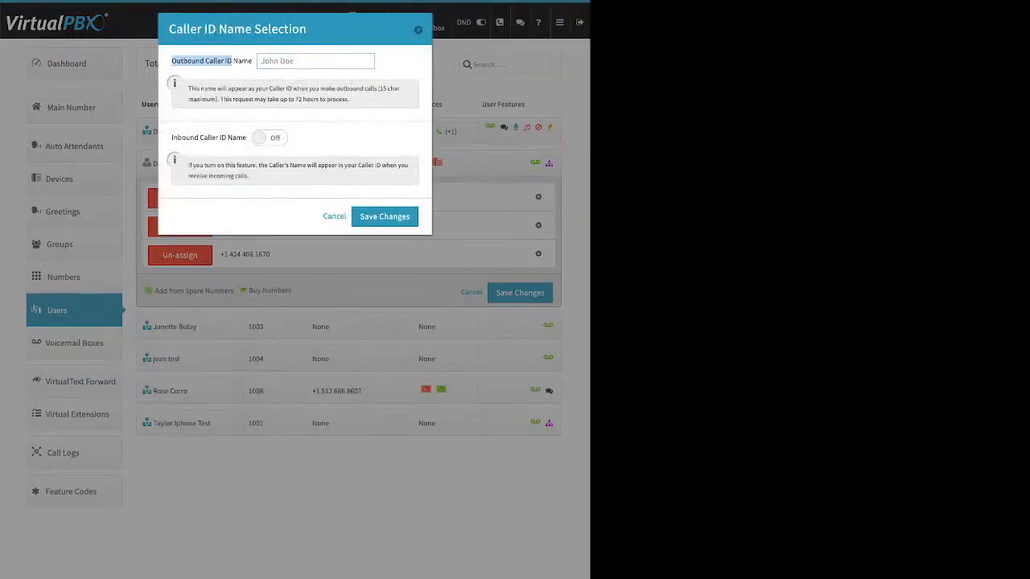
left_click_drag(171, 137, 226, 138)
left_click(269, 138)
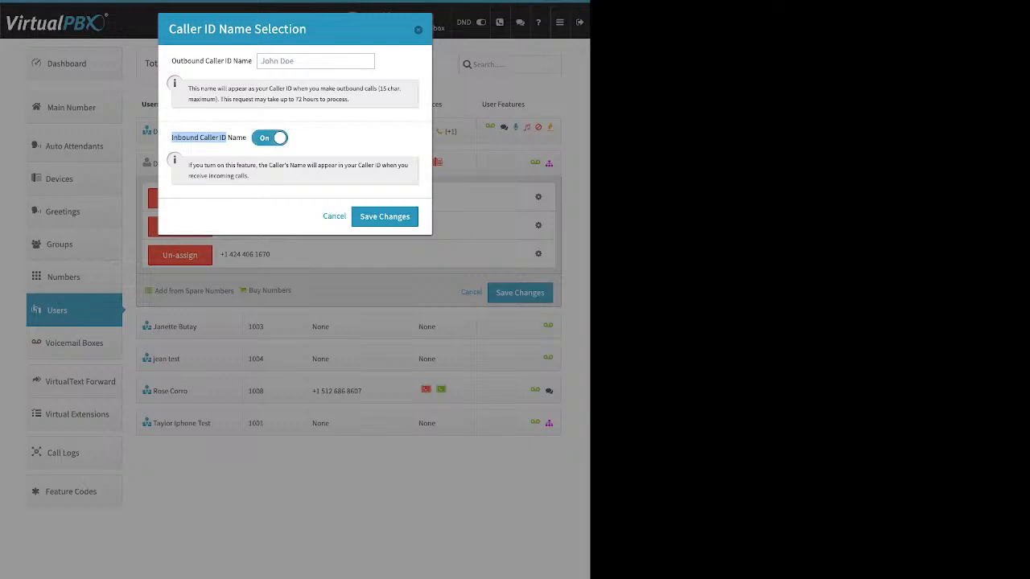
left_click(418, 30)
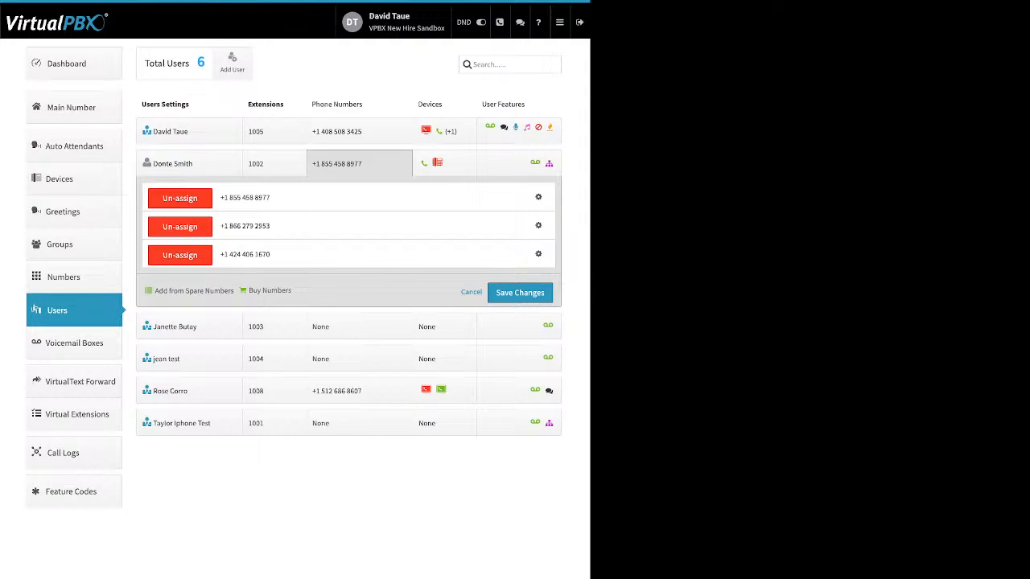
Review the e911 location form and the number prepend setup for the same 855 number, and close the number list.
left_click(538, 197)
left_click(497, 232)
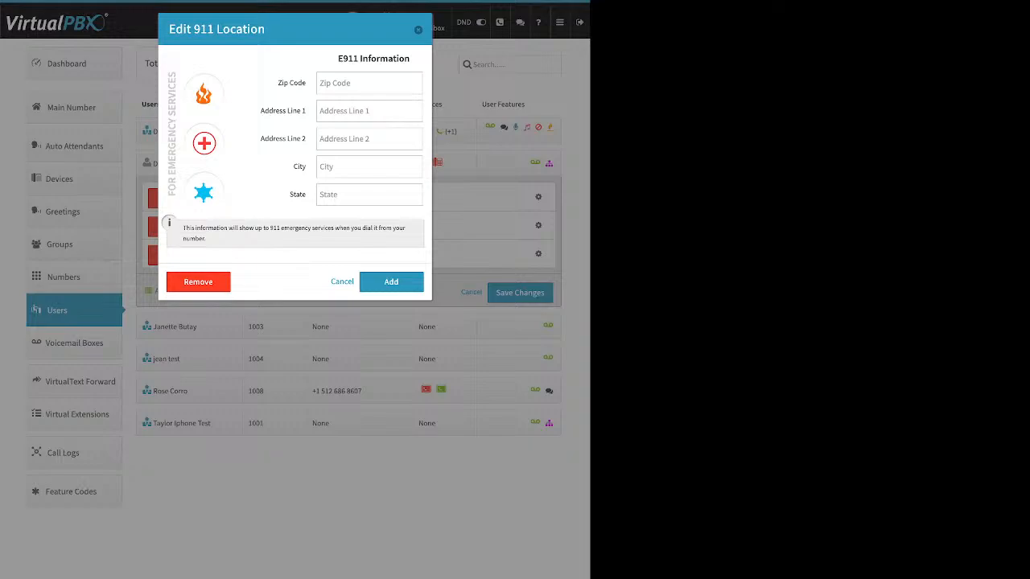
key("Escape")
left_click(538, 197)
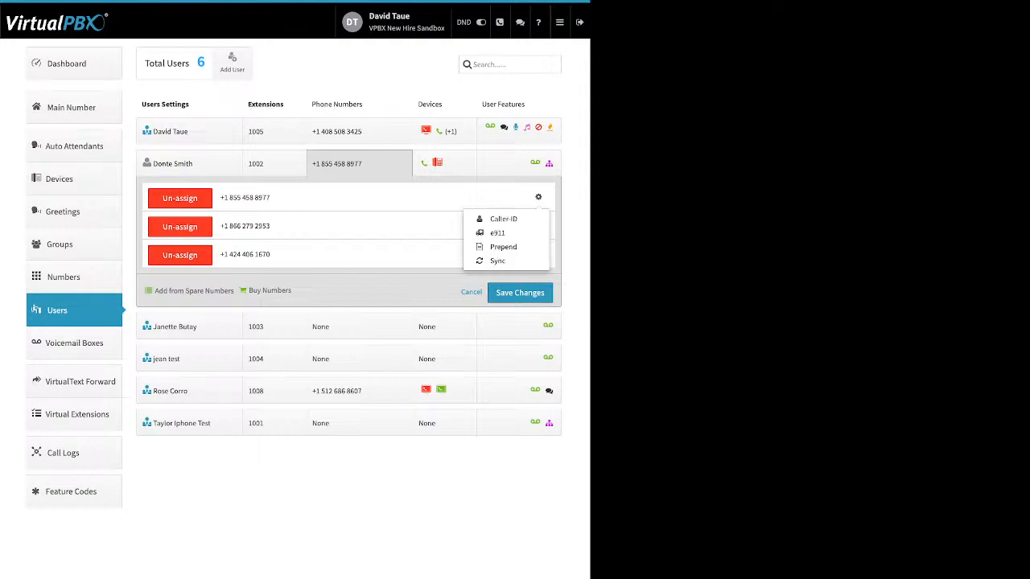
left_click(503, 247)
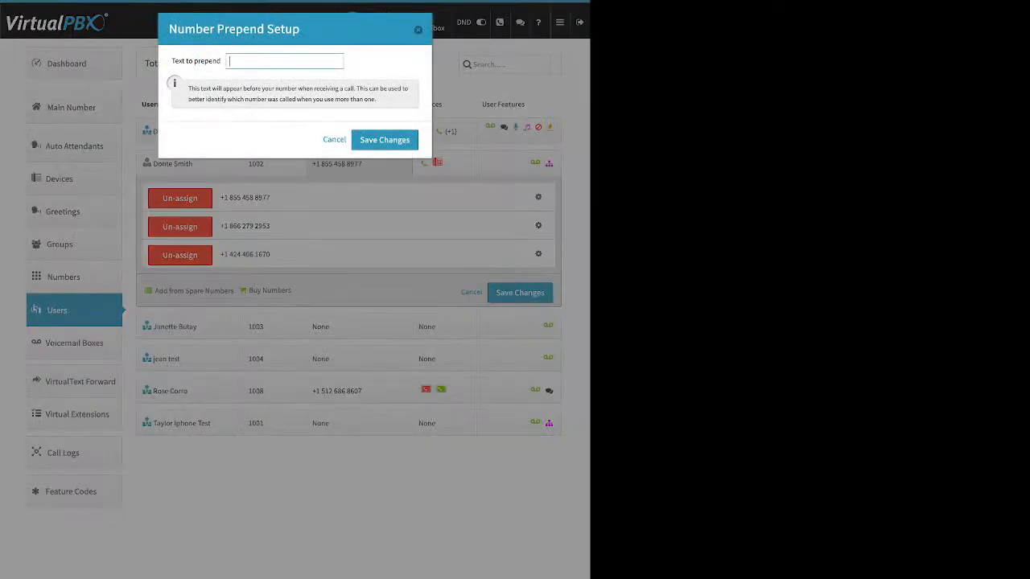
left_click_drag(175, 61, 221, 61)
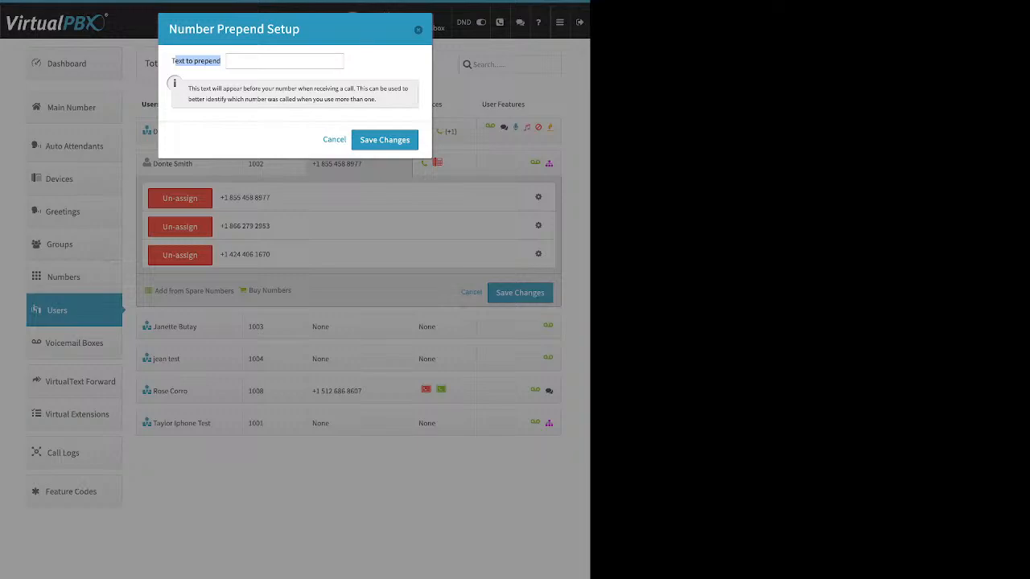
key("Escape")
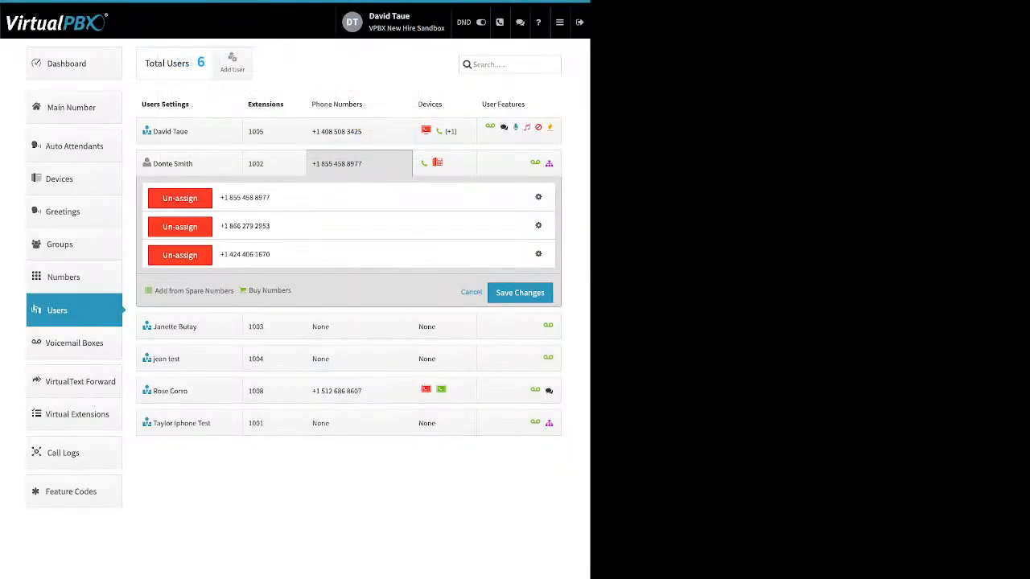
key("Escape")
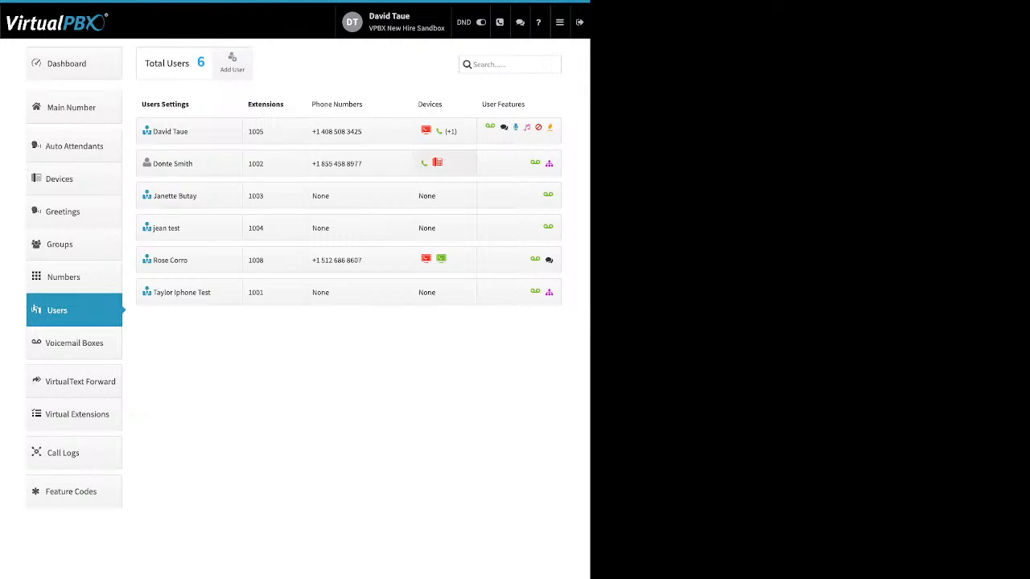
Start adding a new SIP phone for the user at extension 1002 and browse the Yealink and Obihai models.
left_click(438, 163)
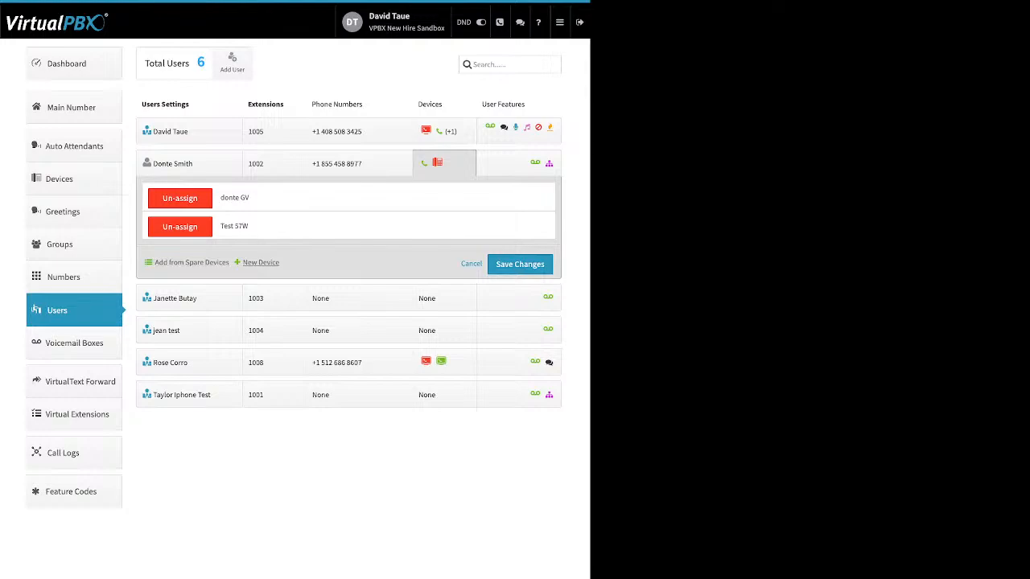
left_click_drag(281, 263, 252, 263)
left_click(256, 263)
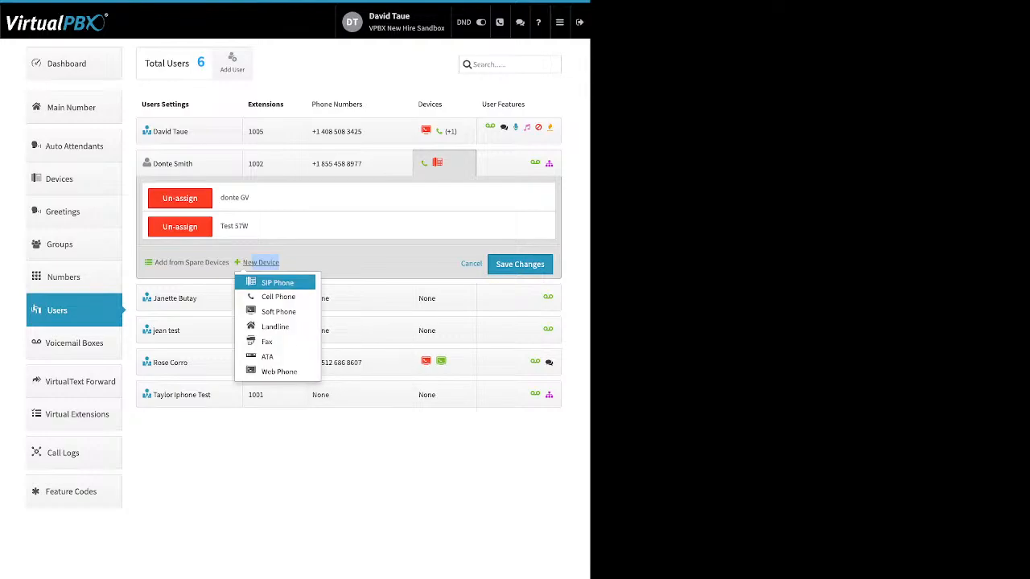
left_click(277, 283)
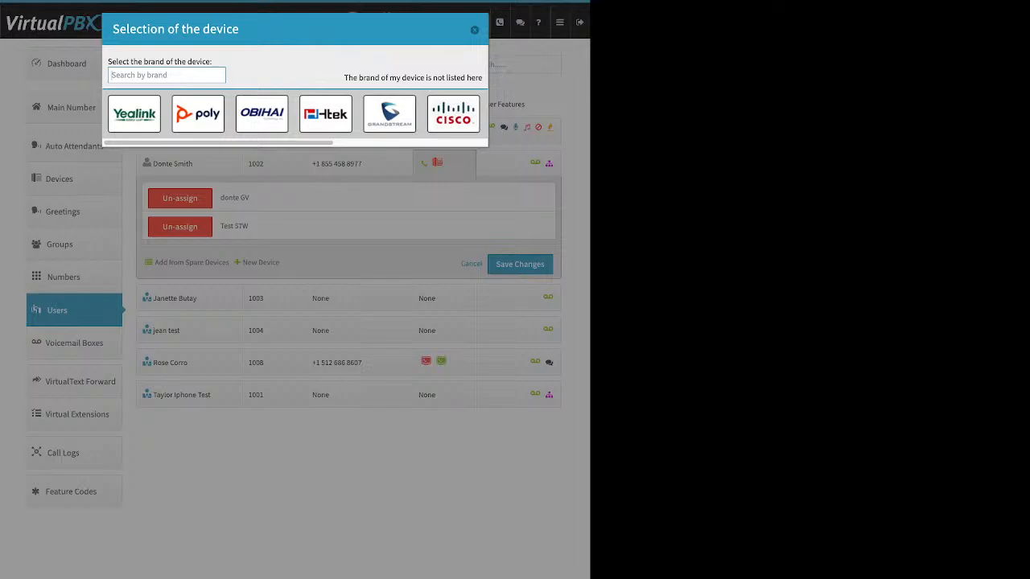
left_click(134, 114)
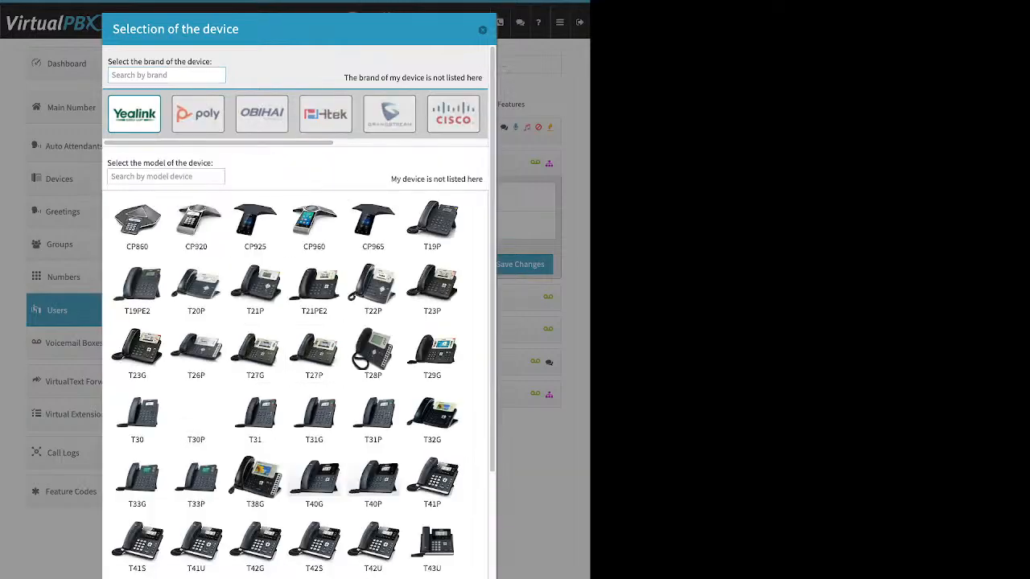
scroll(314, 354, "down", 4)
scroll(314, 330, "up", 3)
left_click(262, 115)
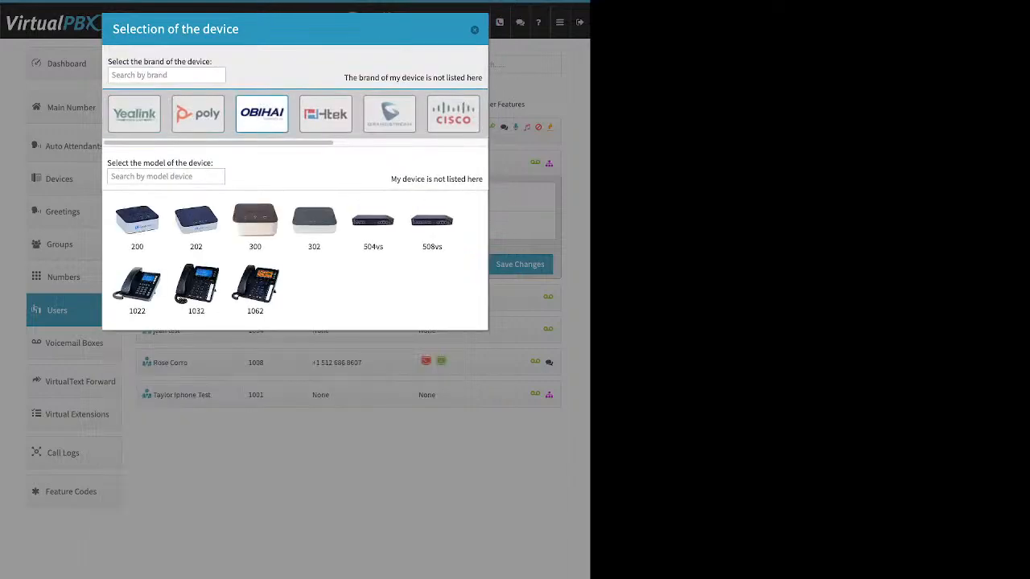
Choose the Cisco 962 as the new SIP phone, review its device name and MAC address fields, and discard the device.
left_click(453, 114)
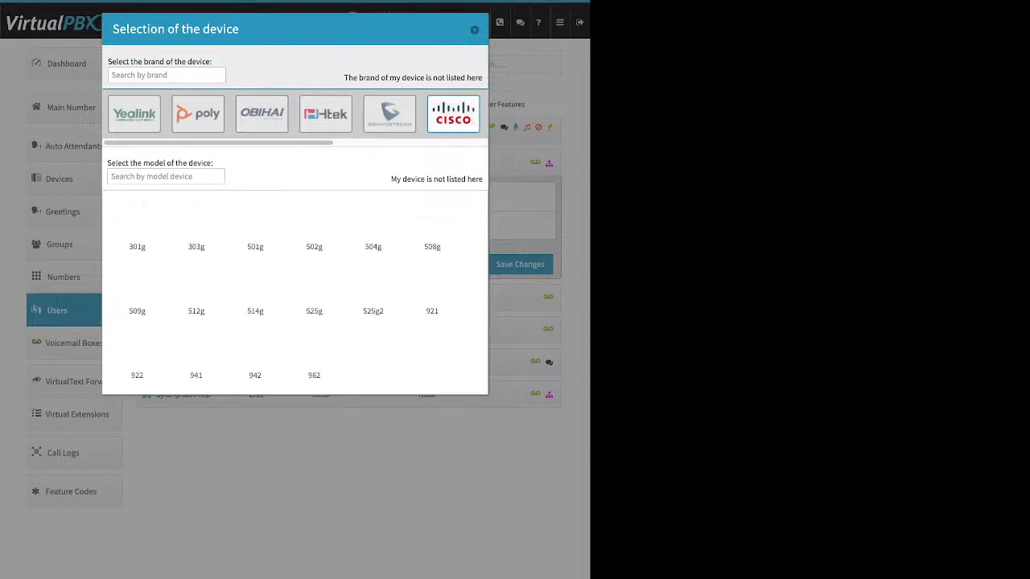
left_click(314, 354)
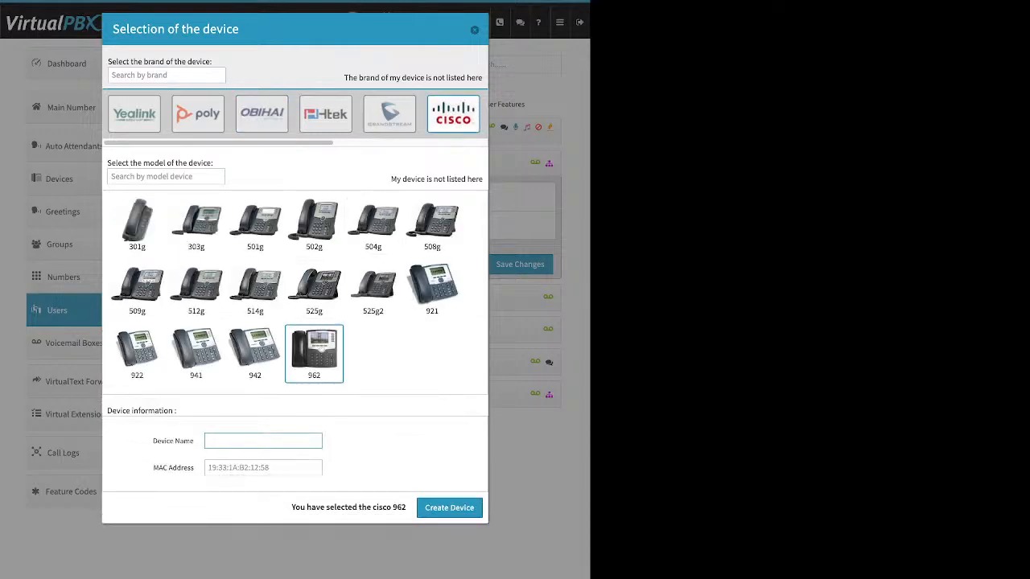
left_click_drag(153, 441, 184, 441)
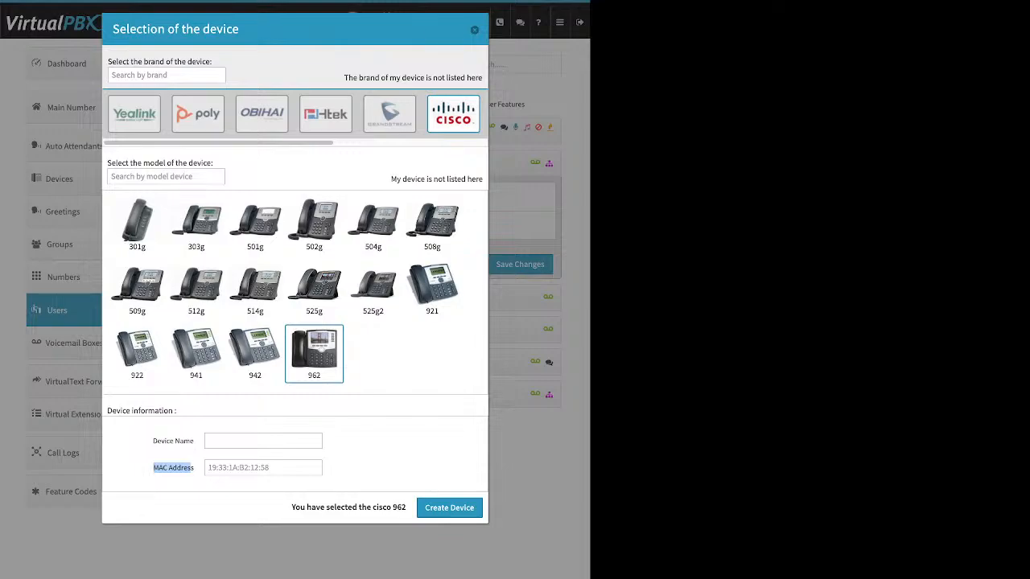
left_click(474, 30)
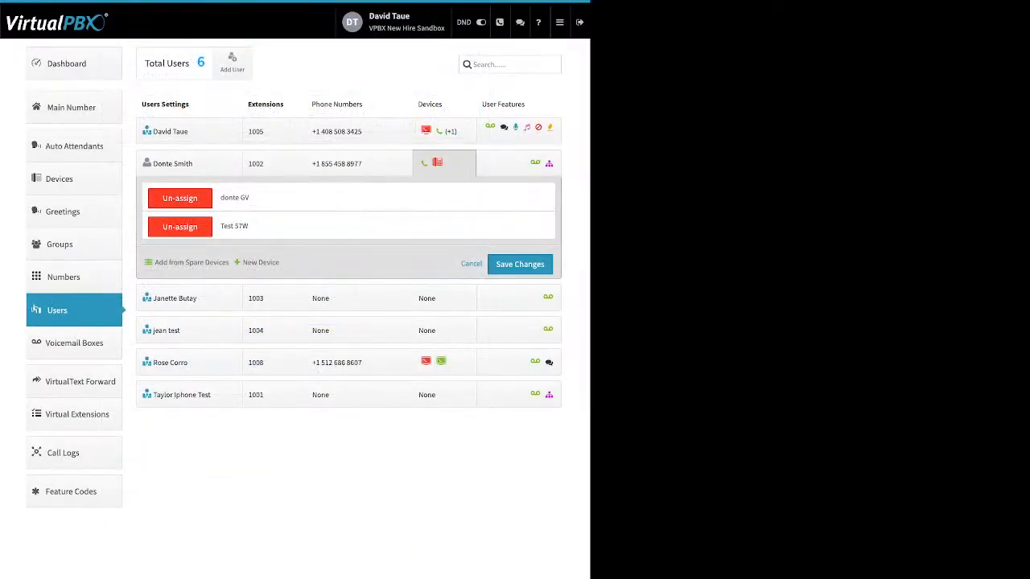
Unlock the Test 57W phone for reprovisioning in its Miscellaneous settings, and save the device and the device assignments of extension 1002.
left_click(444, 163)
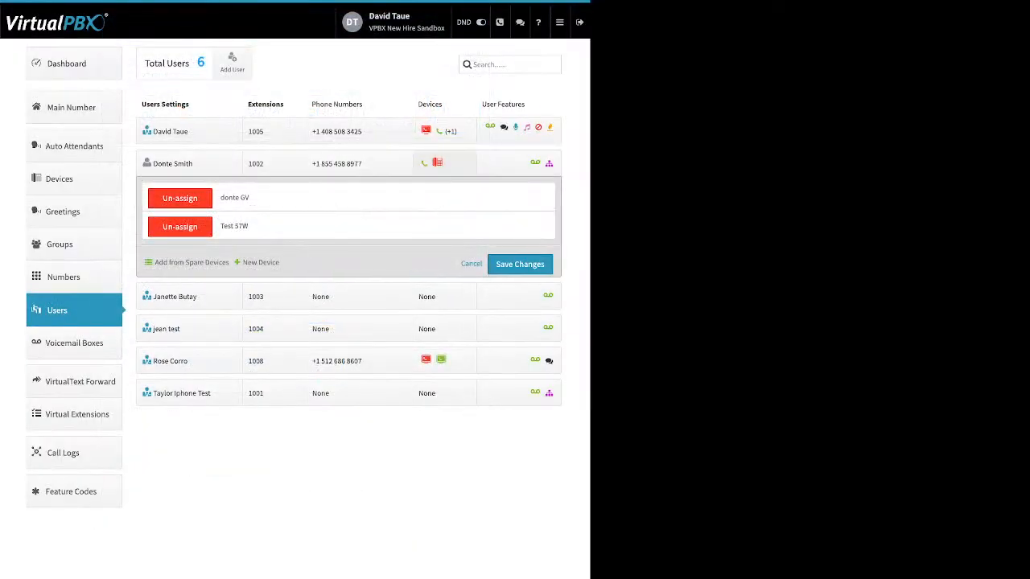
left_click(444, 164)
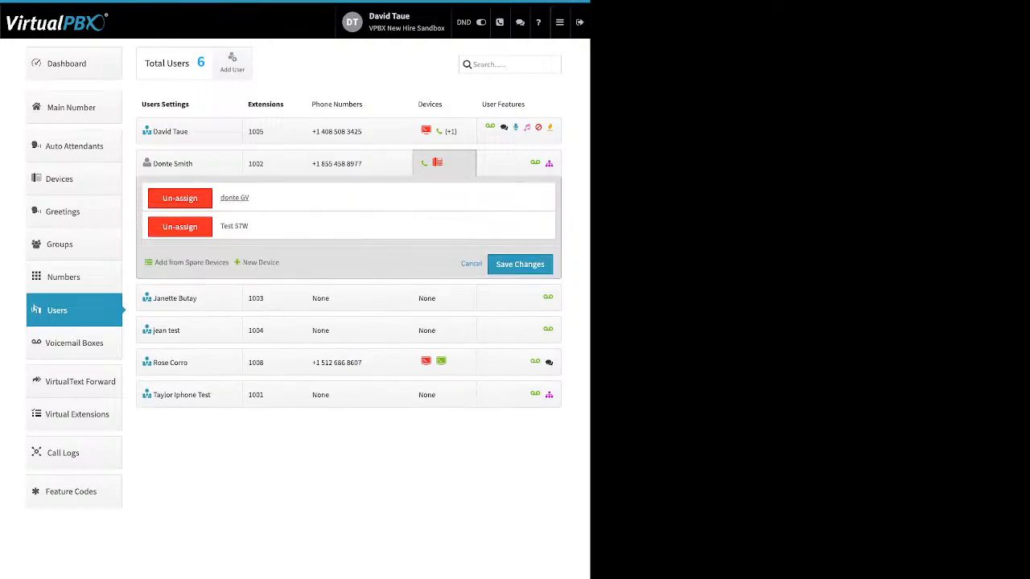
left_click_drag(249, 226, 224, 227)
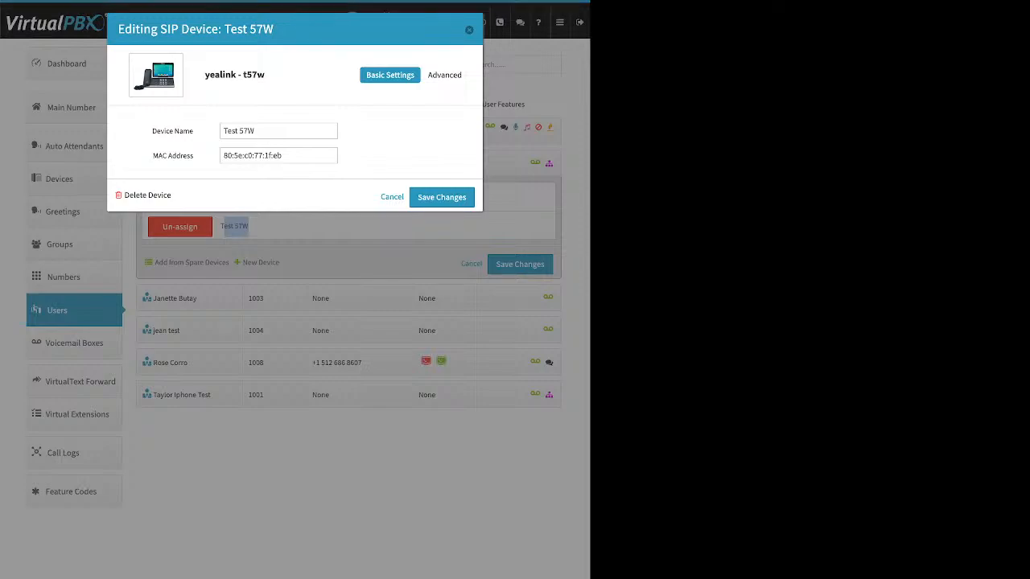
left_click(447, 75)
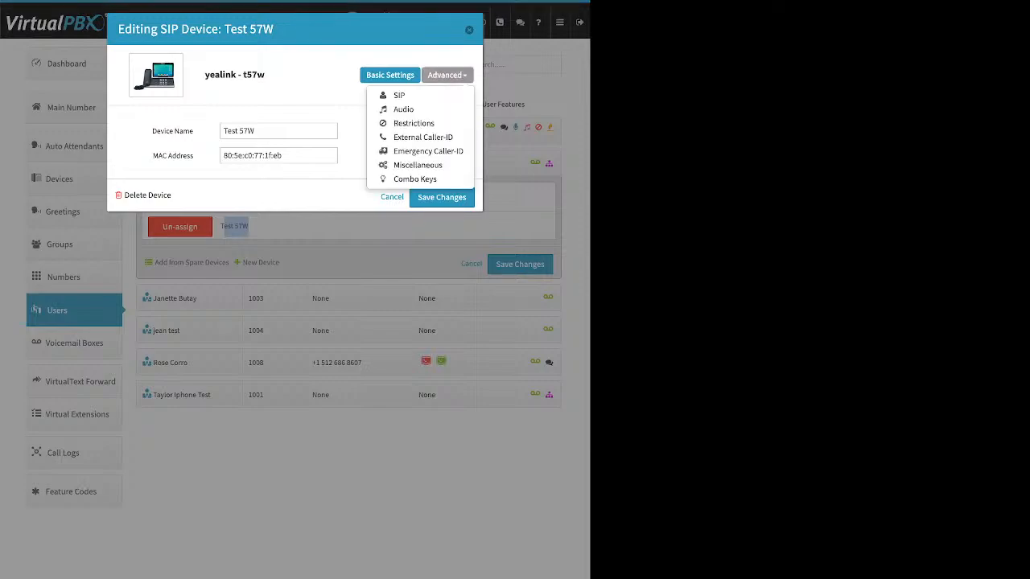
left_click(418, 165)
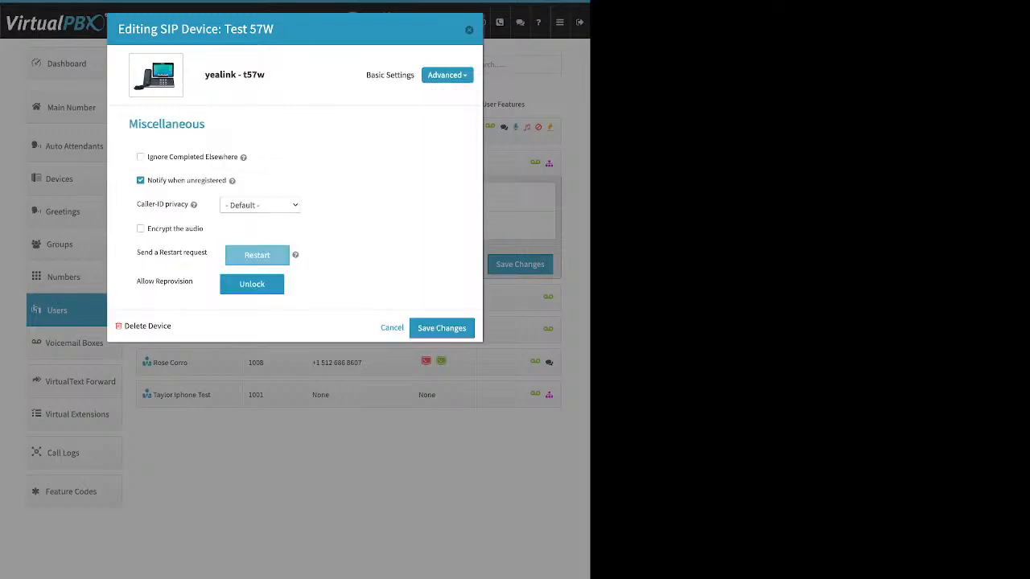
left_click_drag(136, 281, 193, 281)
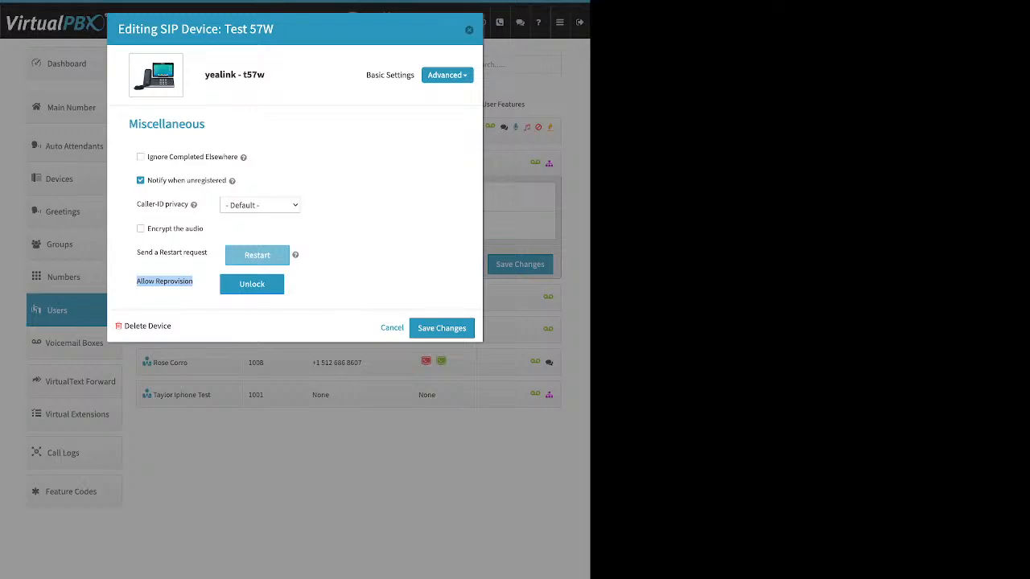
left_click(251, 284)
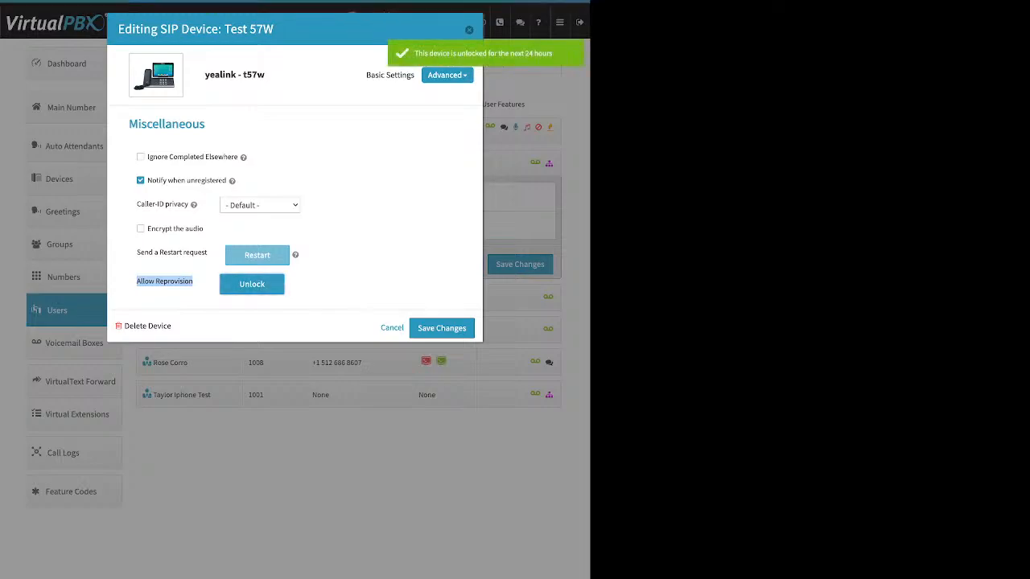
left_click(442, 329)
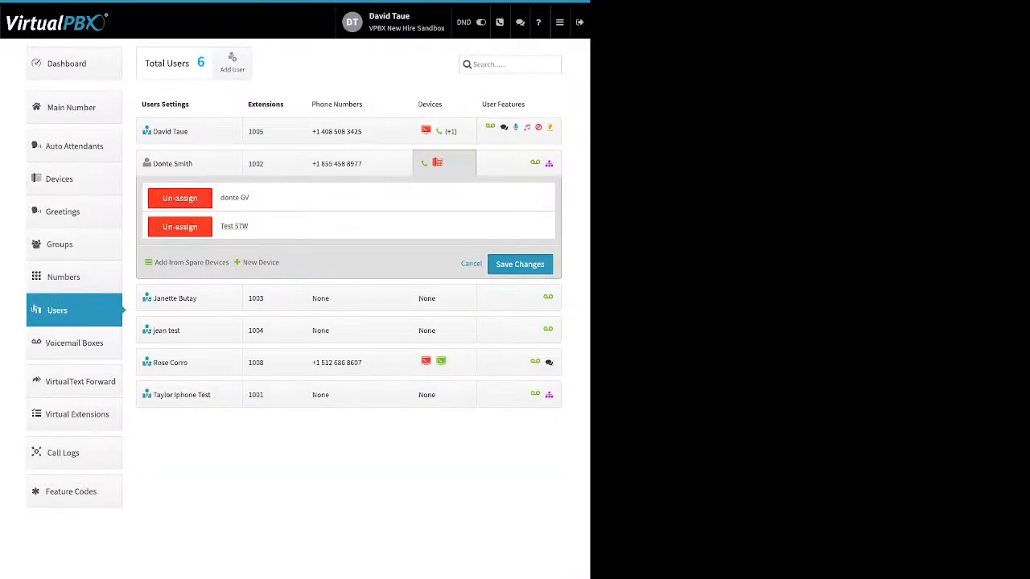
left_click(526, 266)
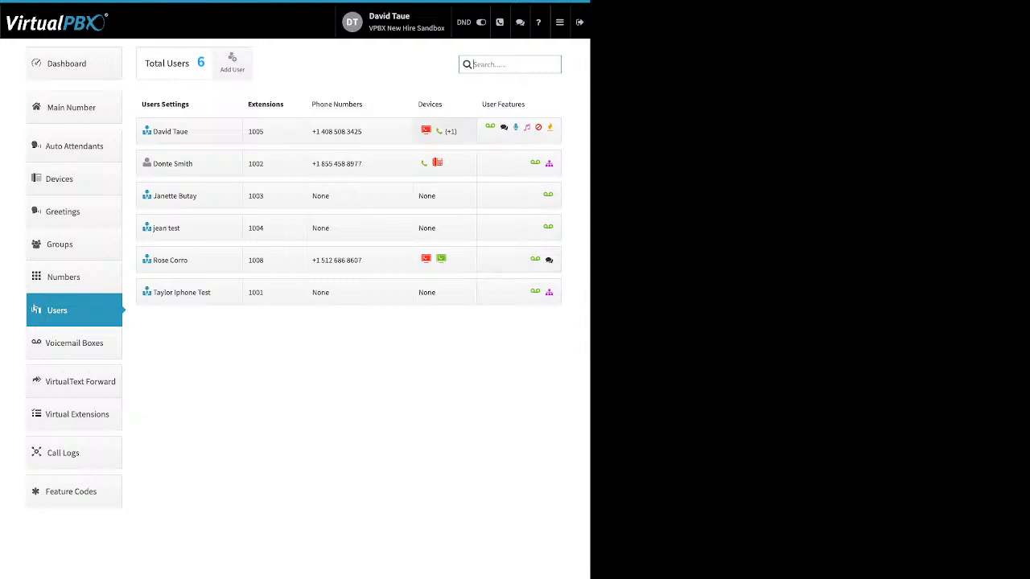
Open a new cell phone form for the user at extension 1005, review its device name and number fields, and cancel it.
left_click(443, 131)
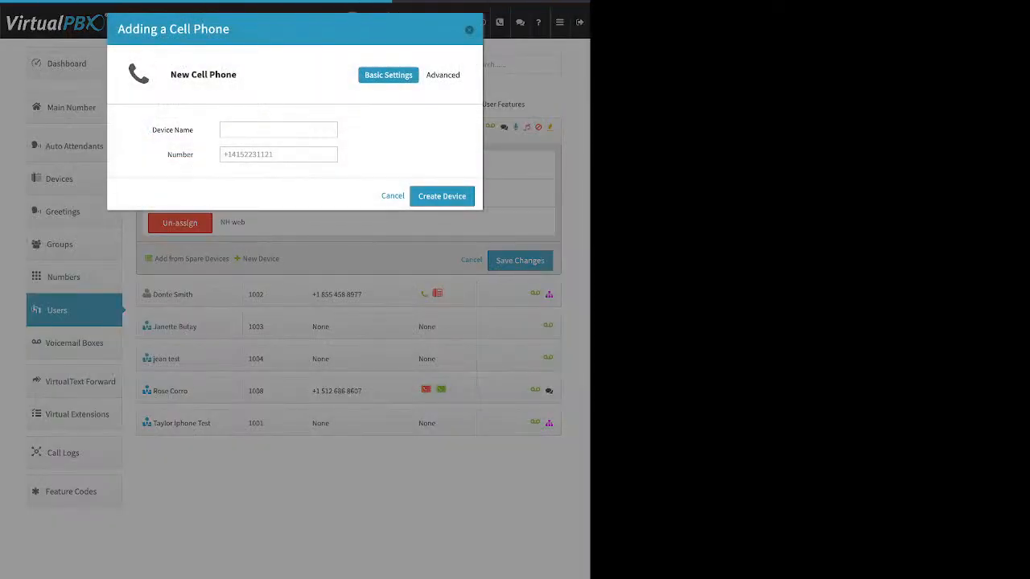
left_click_drag(153, 129, 194, 130)
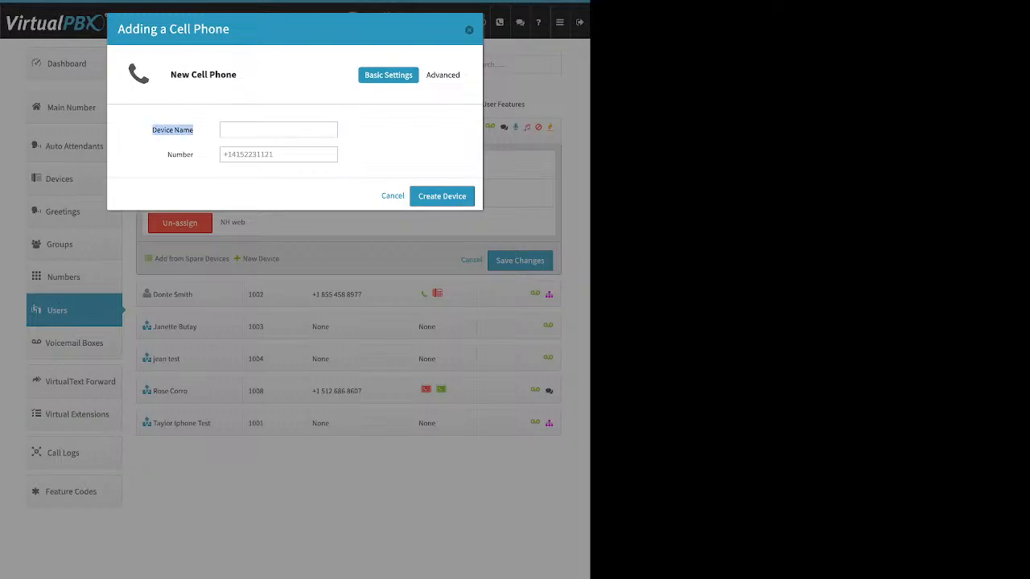
left_click(168, 154)
left_click_drag(168, 154, 194, 154)
left_click(279, 154)
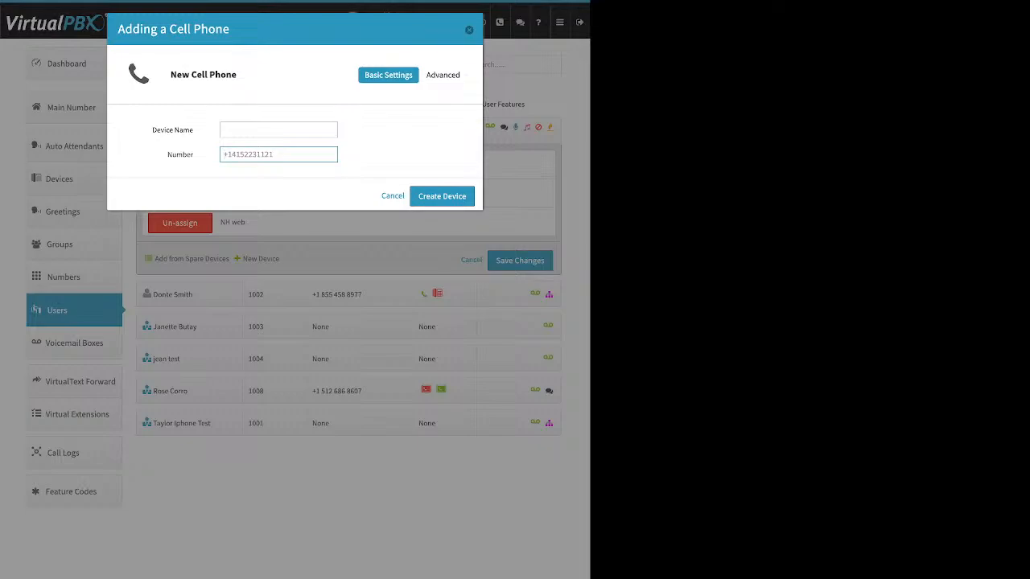
key("Escape")
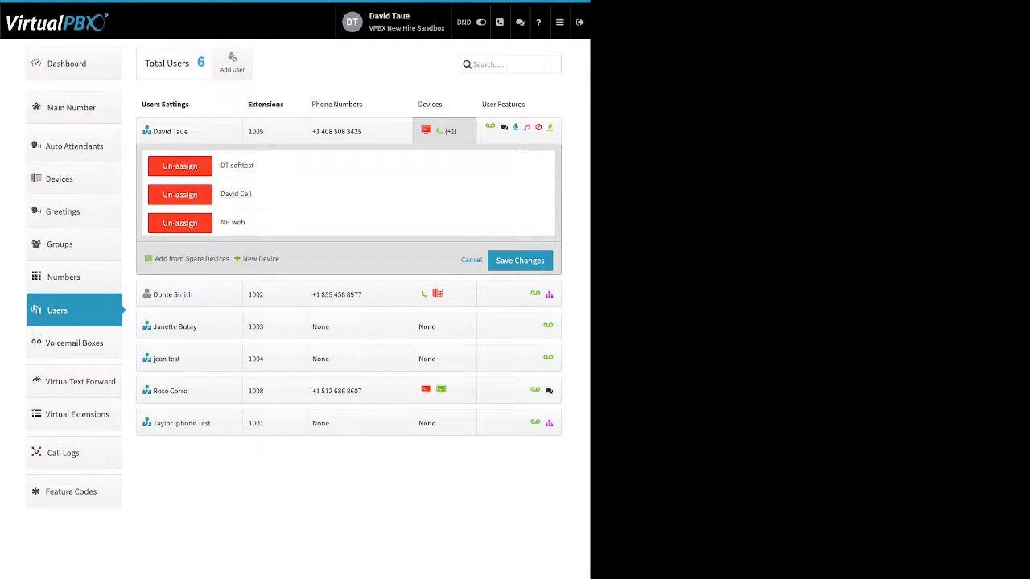
Open the cell phone assigned to the user at extension 1005 and examine its number.
left_click(236, 194)
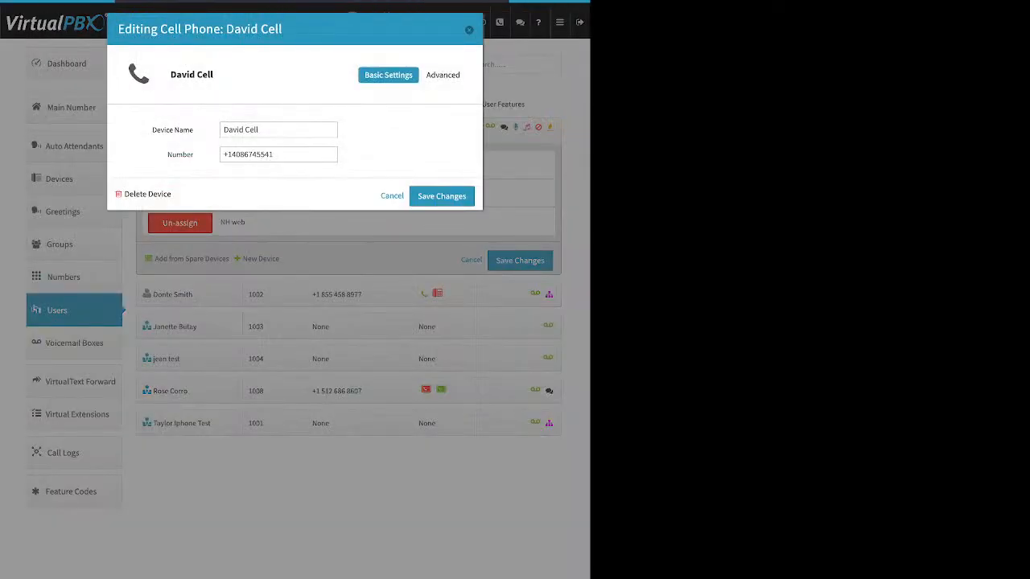
left_click_drag(167, 154, 275, 154)
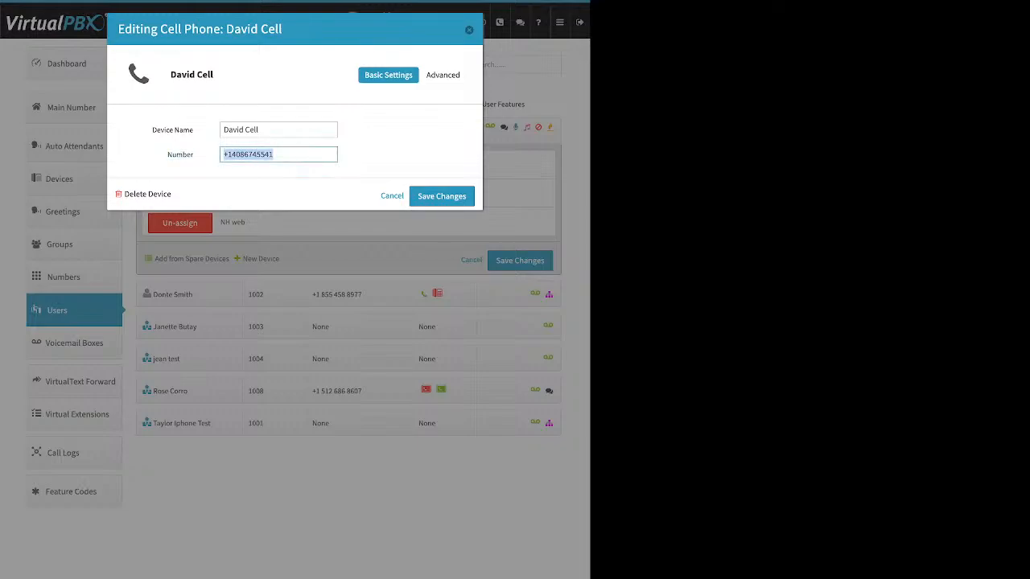
left_click(296, 154)
Review the cell phone's advanced options, toggling use of the cellphone's voicemail on and off and trying the Keep Original Caller ID option.
mouse_move(446, 75)
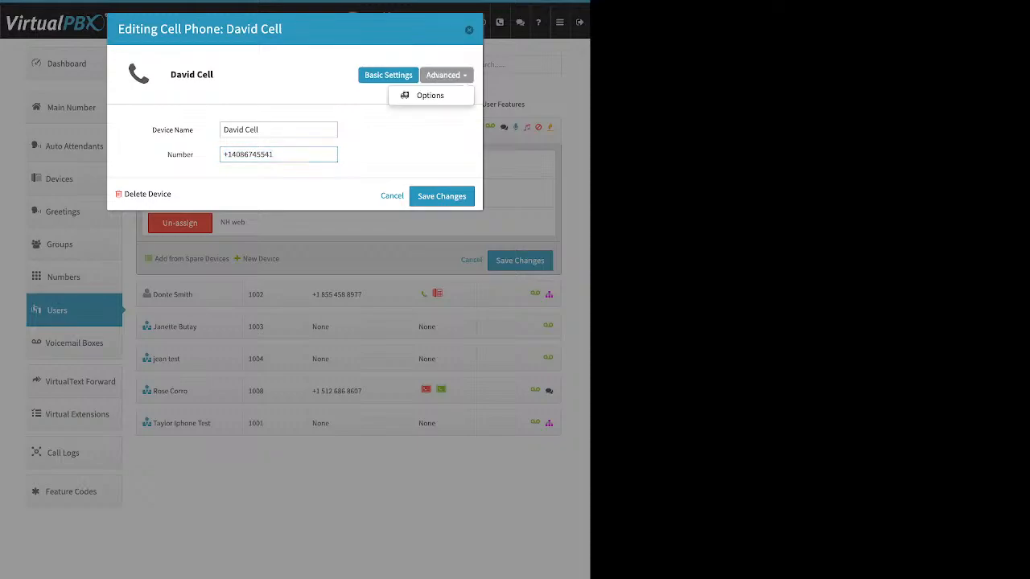
left_click(430, 95)
left_click(224, 146)
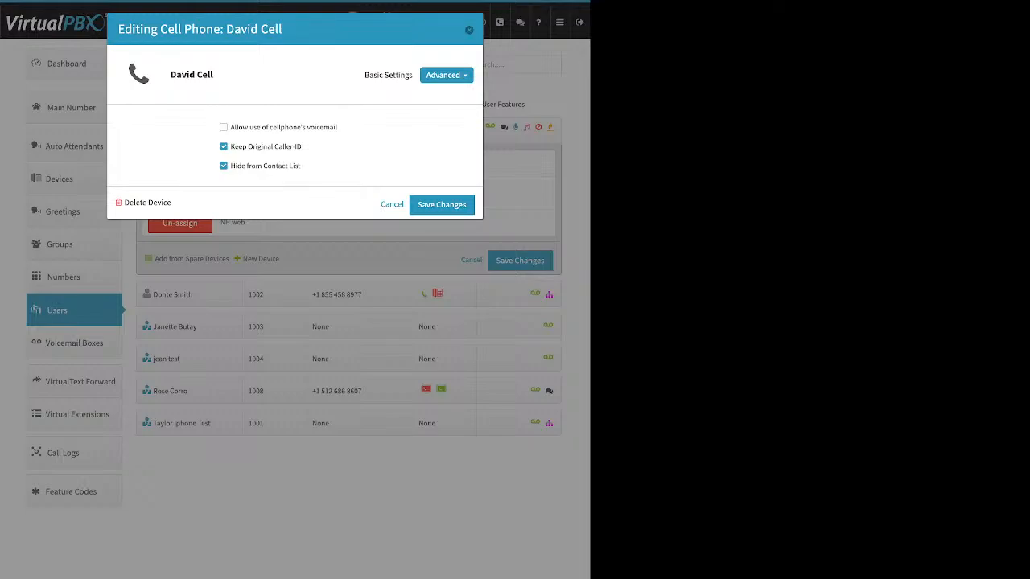
left_click_drag(337, 127, 230, 127)
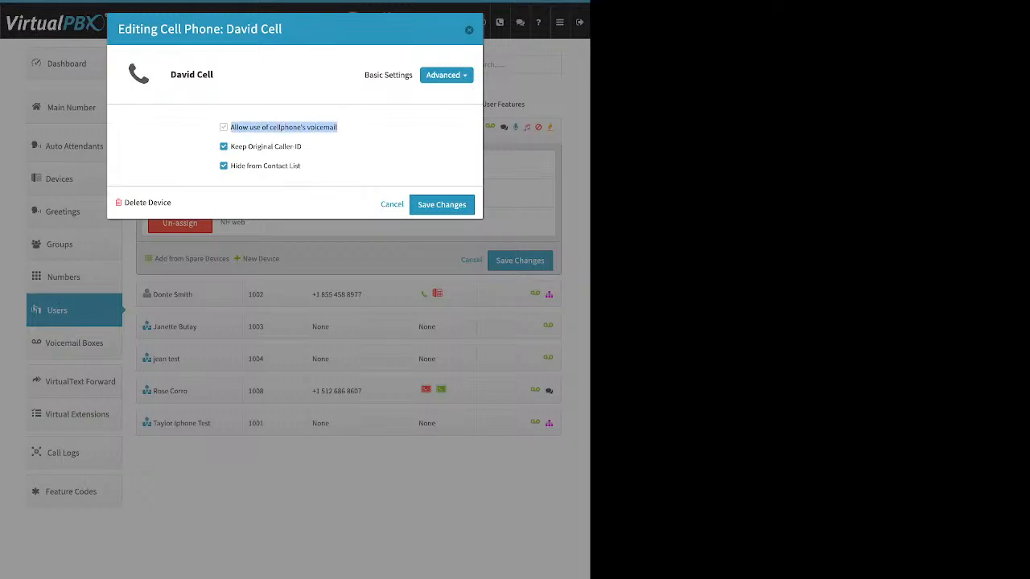
left_click(224, 127)
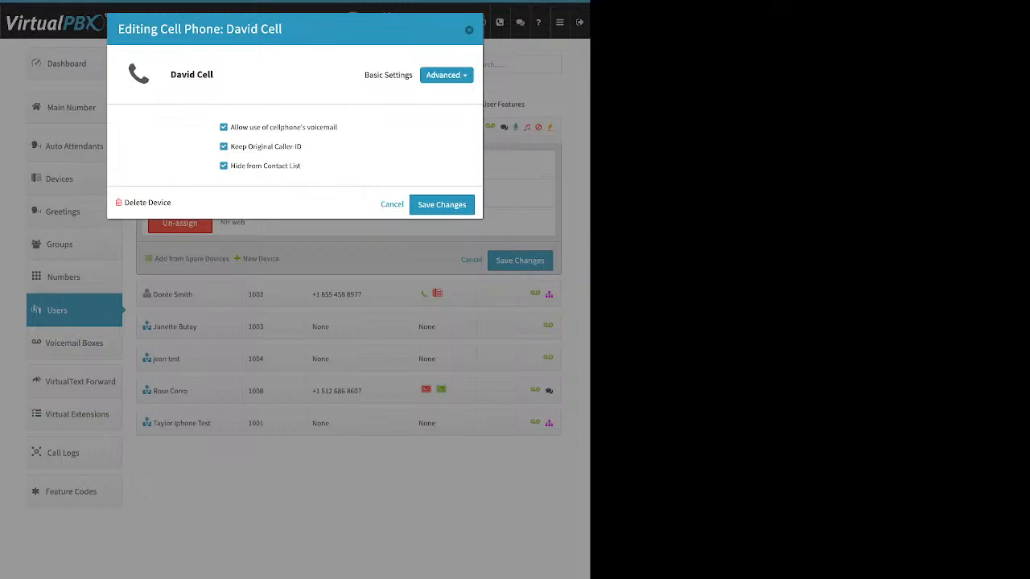
left_click(224, 127)
left_click_drag(302, 147, 230, 146)
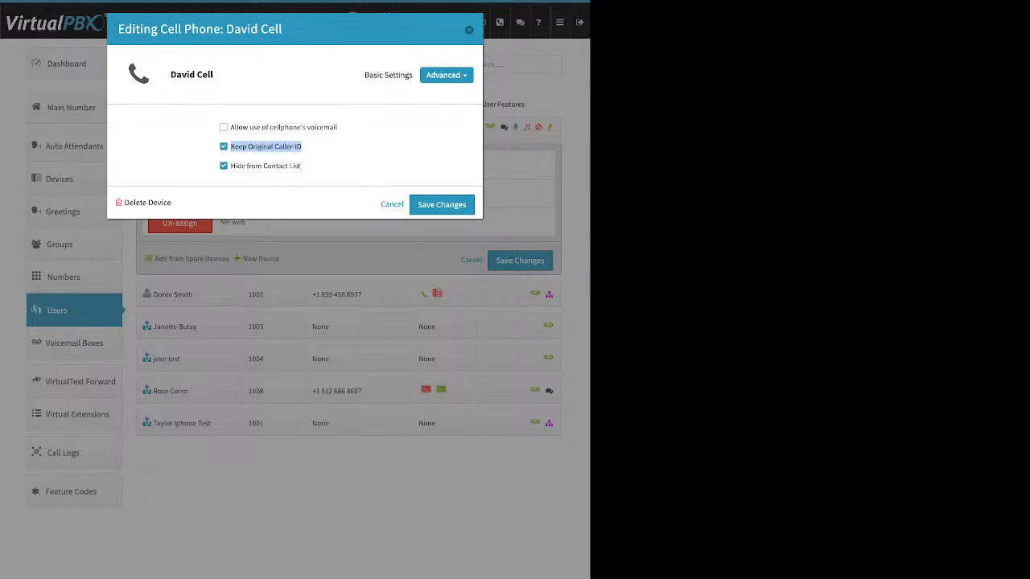
left_click(225, 147)
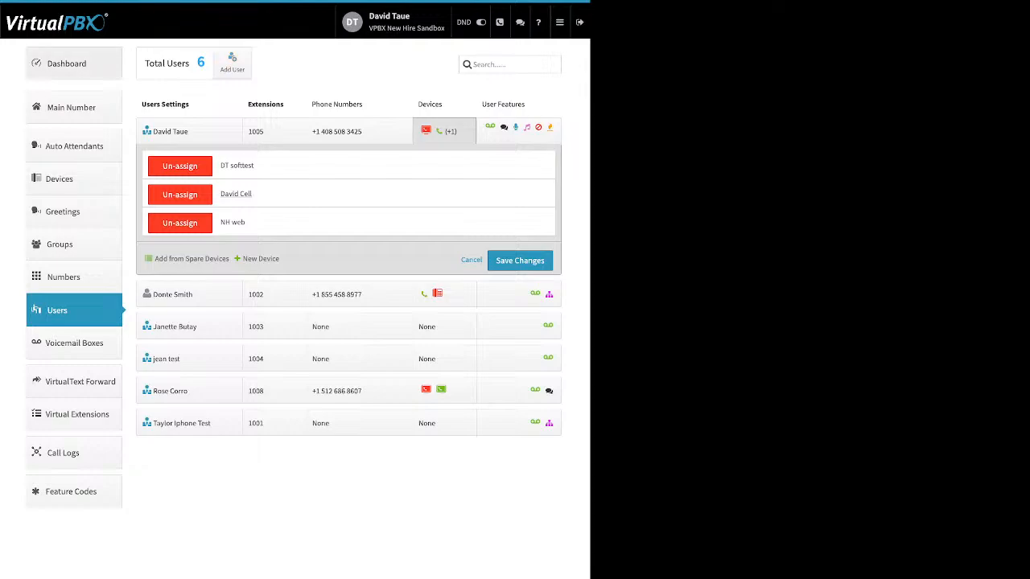
Go to the dashboard, review the Company Caller ID number setting, and close it without changes.
left_click(74, 63)
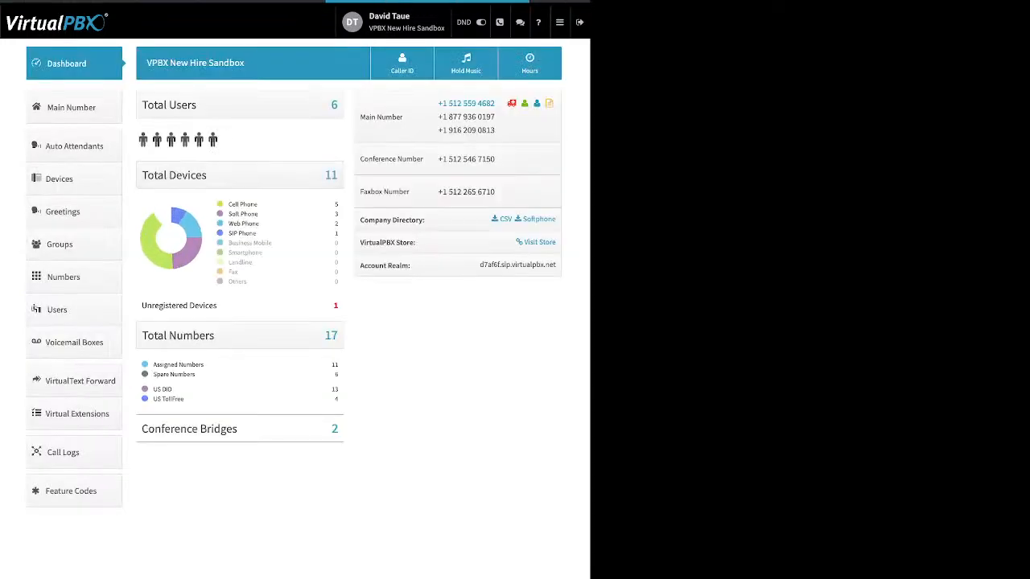
left_click(402, 63)
left_click_drag(164, 64, 249, 63)
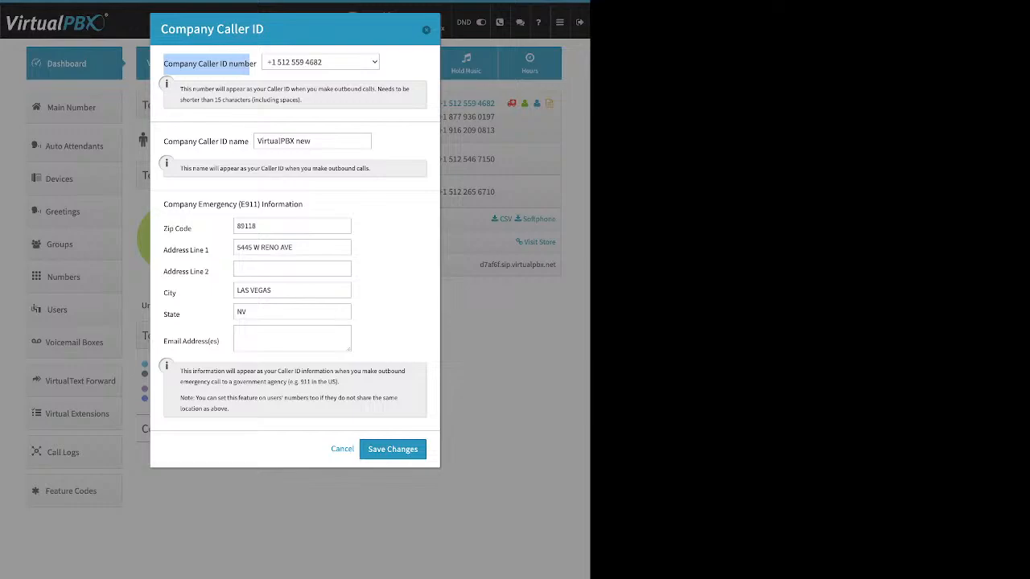
left_click(427, 30)
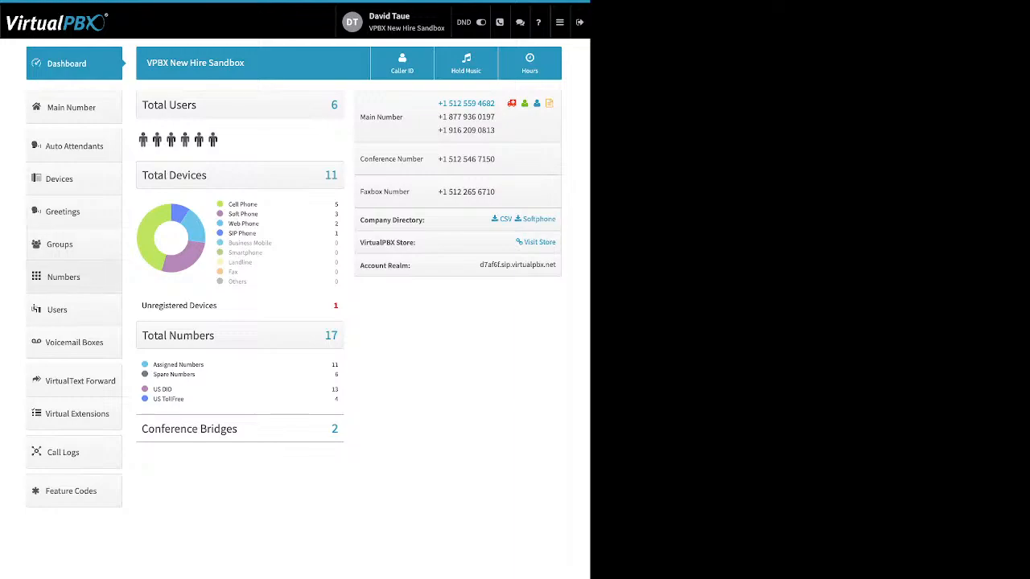
Start adding a new soft phone for the user at extension 1002, then read and dismiss the emergency call notice.
left_click(57, 310)
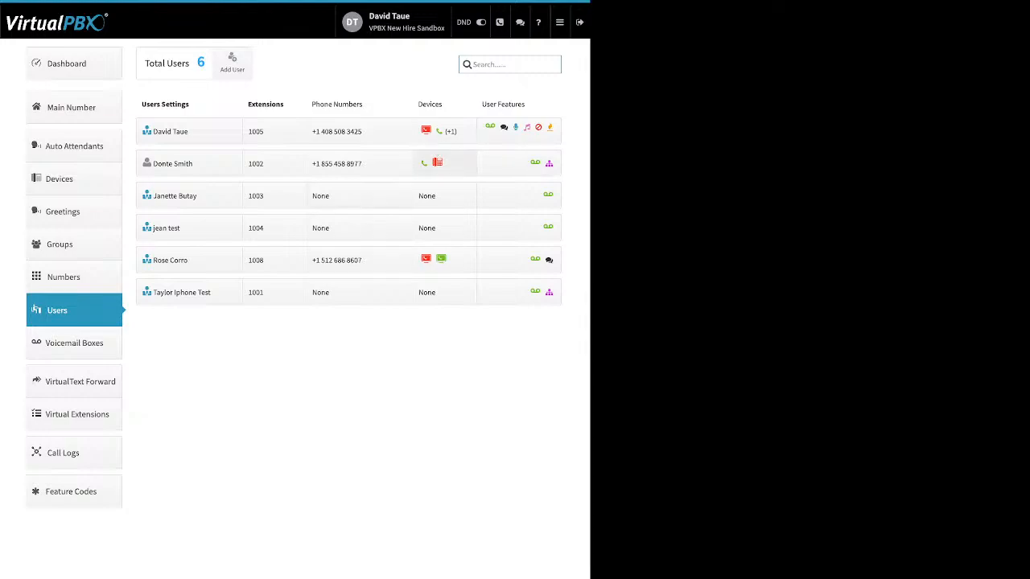
left_click(443, 164)
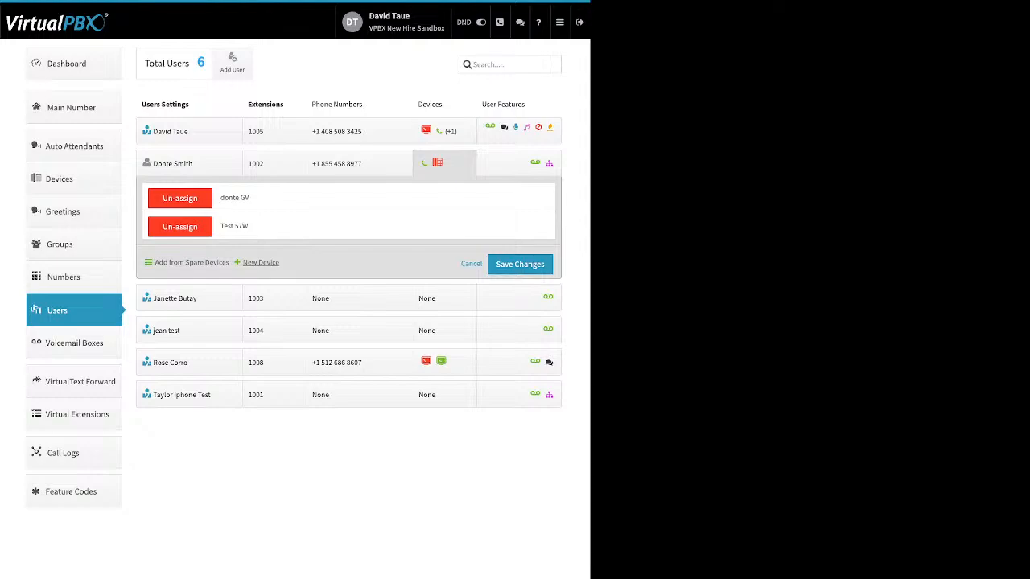
left_click(259, 262)
left_click(279, 311)
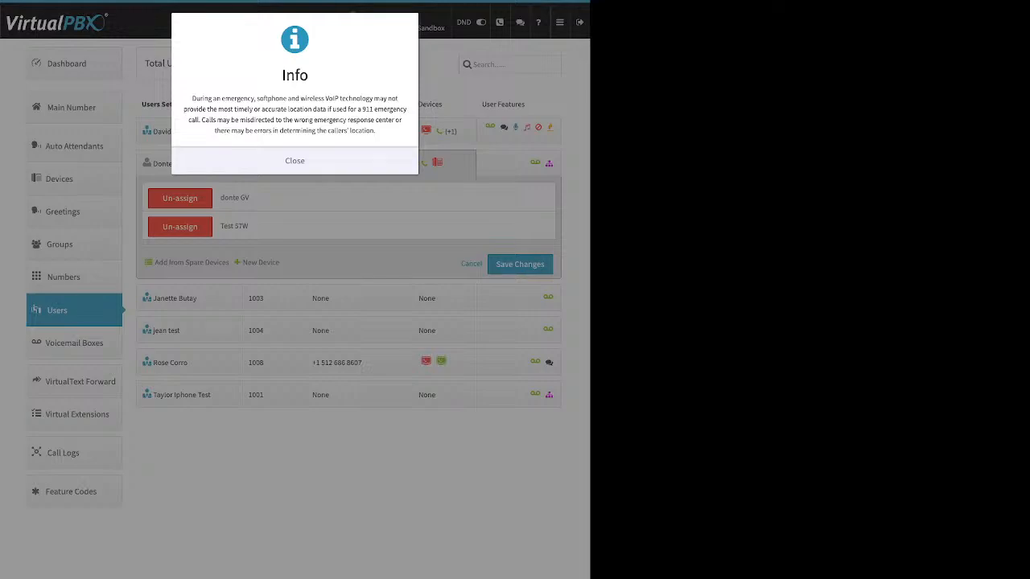
left_click_drag(375, 131, 253, 98)
left_click(294, 161)
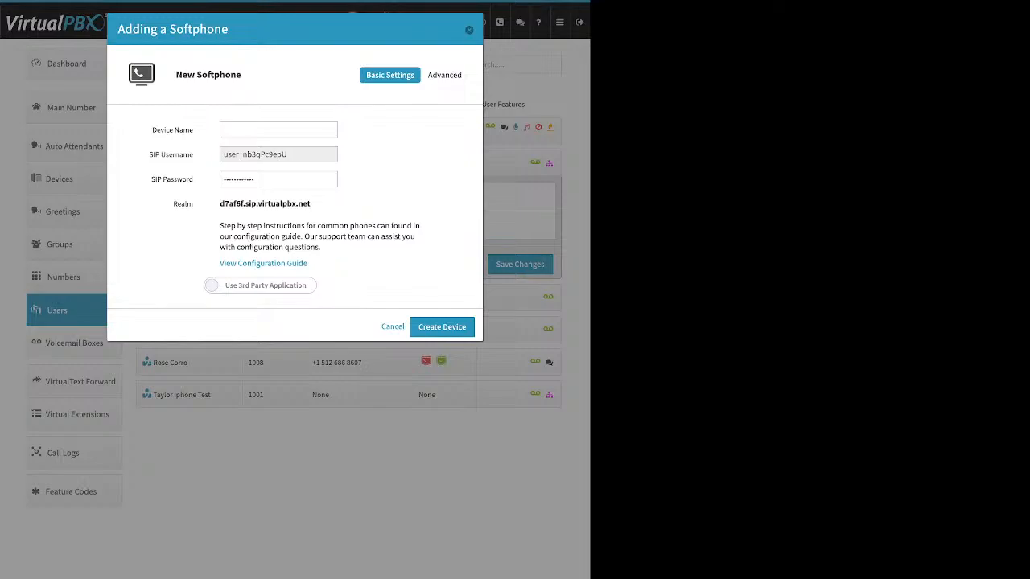
Examine the new softphone's Device Name, SIP Username and SIP Password fields.
left_click_drag(151, 130, 194, 129)
left_click(279, 130)
left_click(278, 154)
left_click_drag(149, 154, 194, 155)
left_click_drag(290, 155, 224, 155)
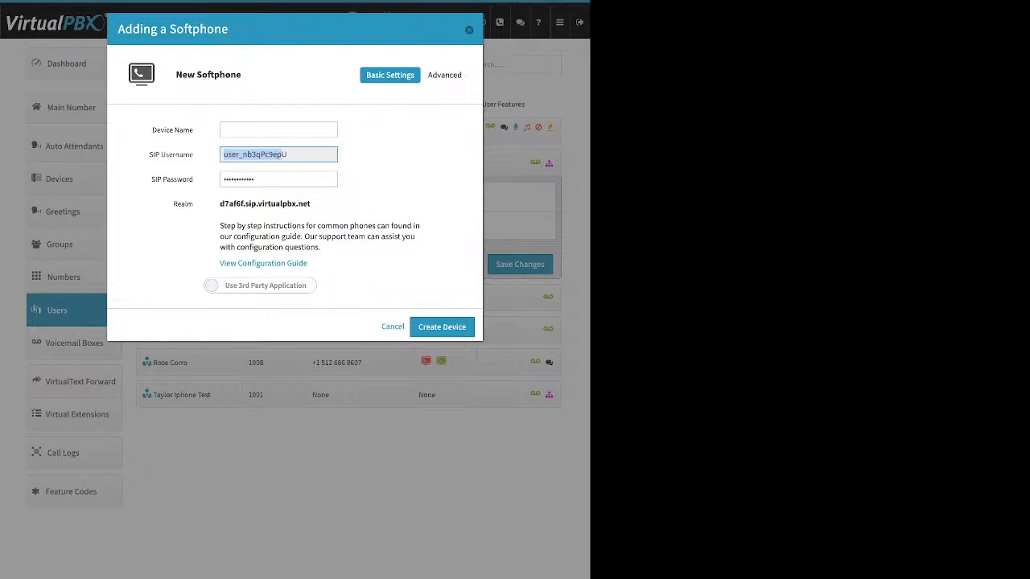
left_click_drag(151, 178, 193, 179)
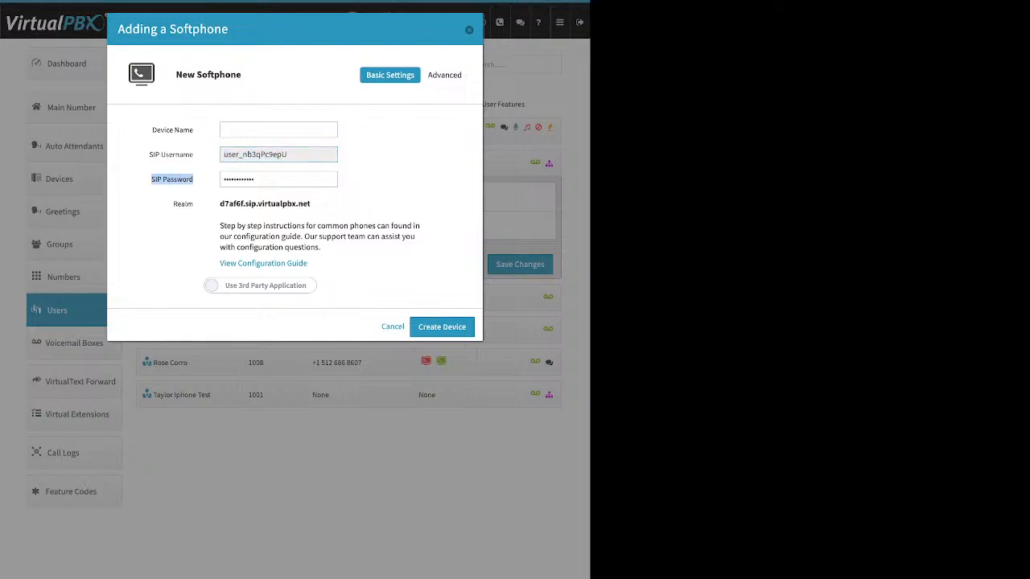
left_click(275, 180)
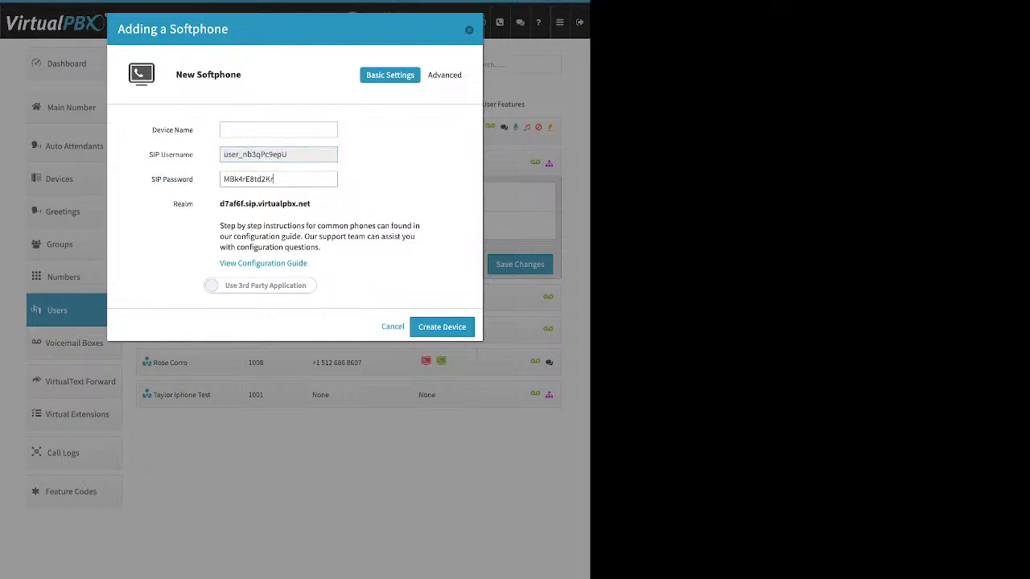
left_click_drag(275, 179, 222, 180)
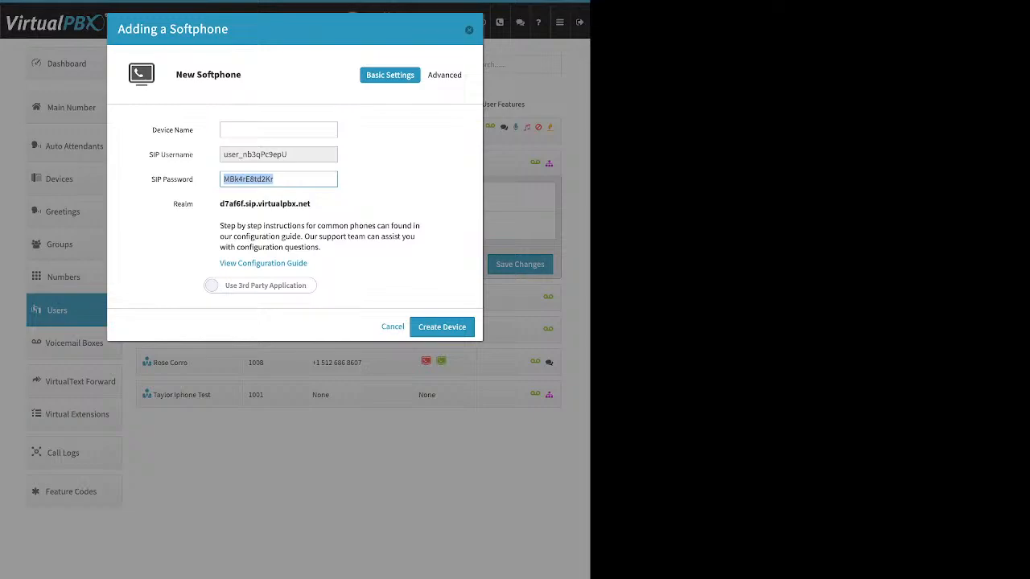
Review the softphone's realm and configuration guide link, switch it to Use VirtualPBX Application, and discard the device.
left_click(219, 203)
left_click_drag(311, 204, 220, 205)
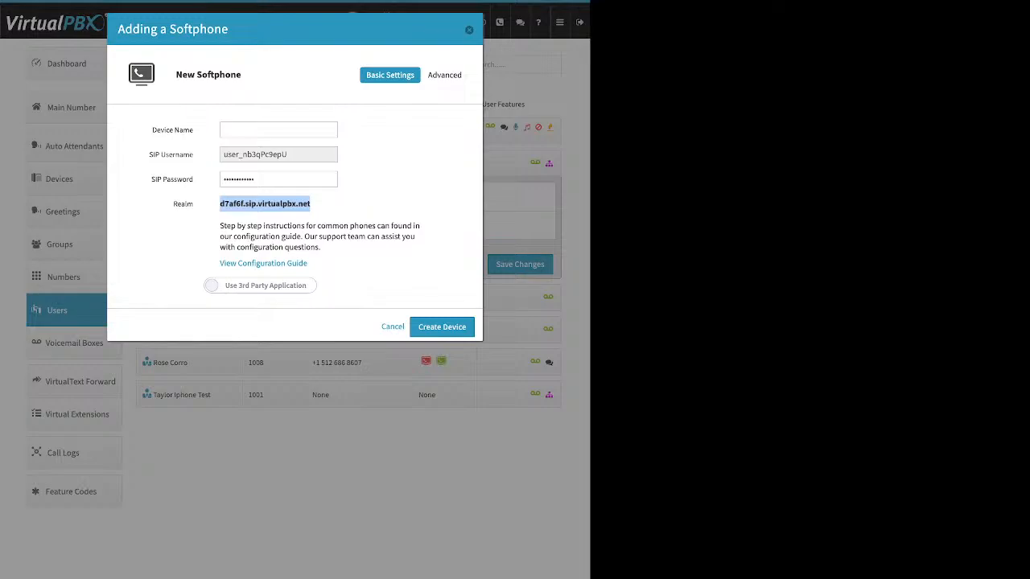
left_click_drag(309, 264, 224, 264)
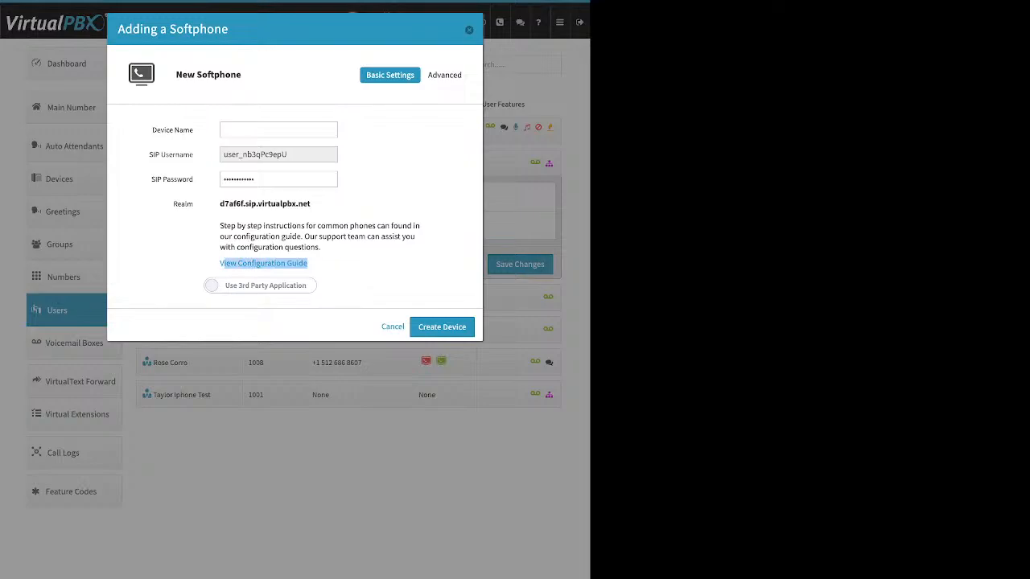
left_click(216, 265)
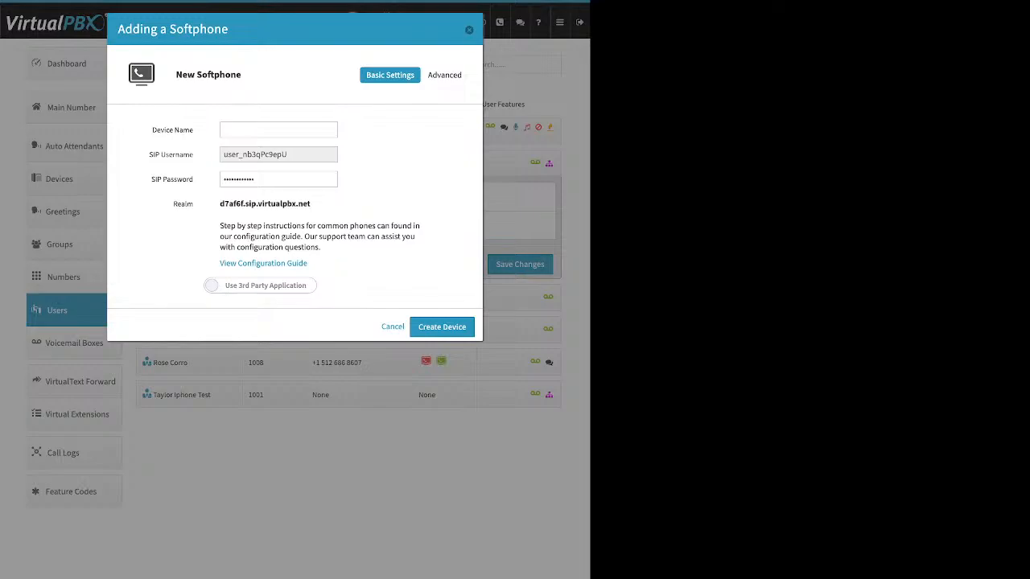
left_click(260, 285)
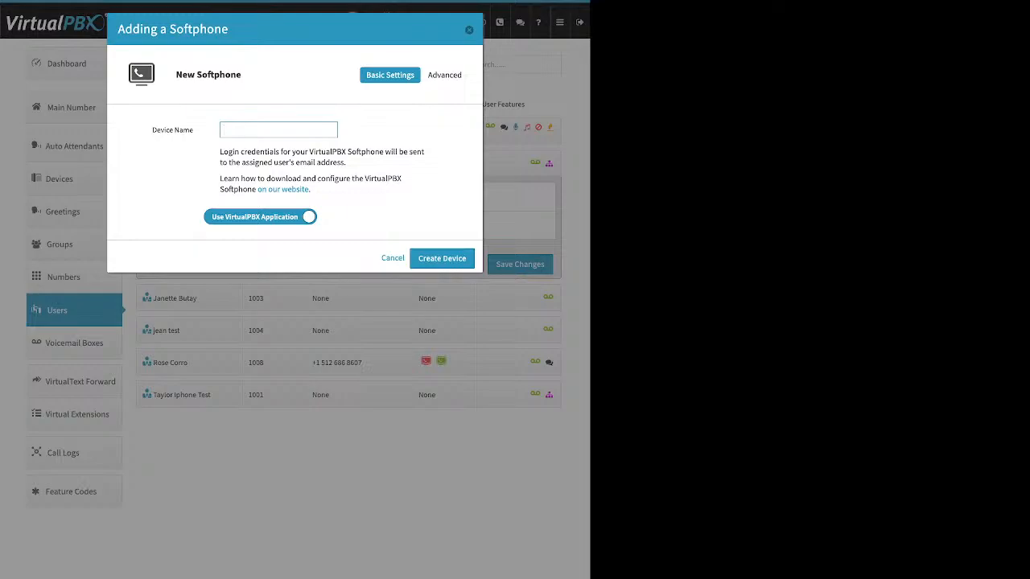
key("Escape")
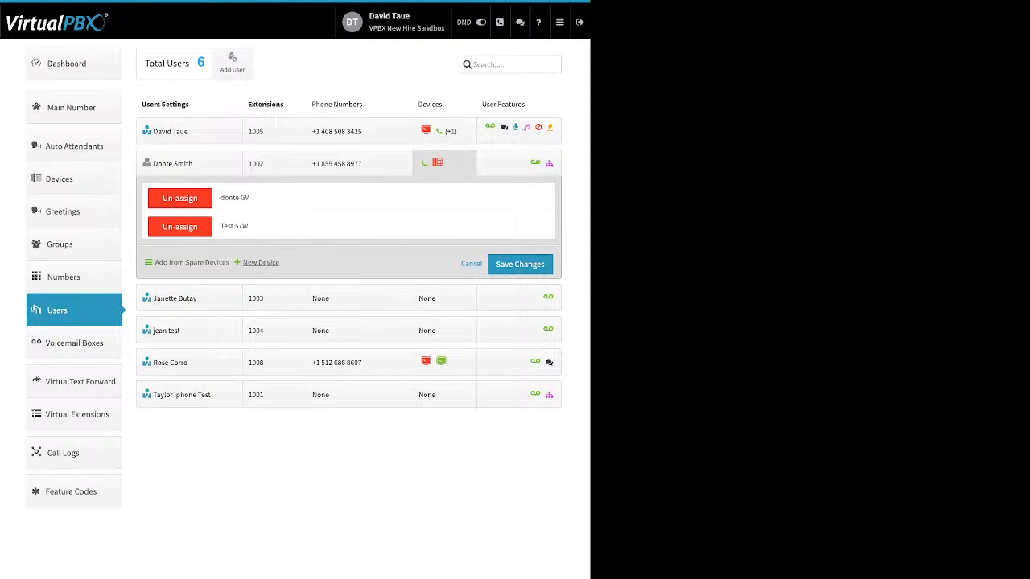
Open a new web phone form for the user at extension 1002, review its device name field, and cancel it.
left_click(259, 262)
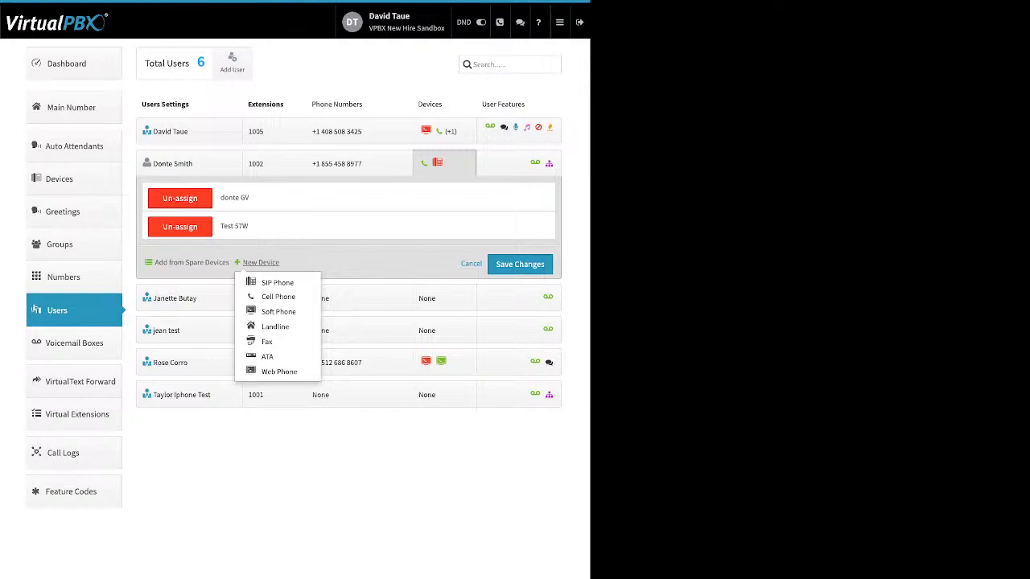
left_click(279, 372)
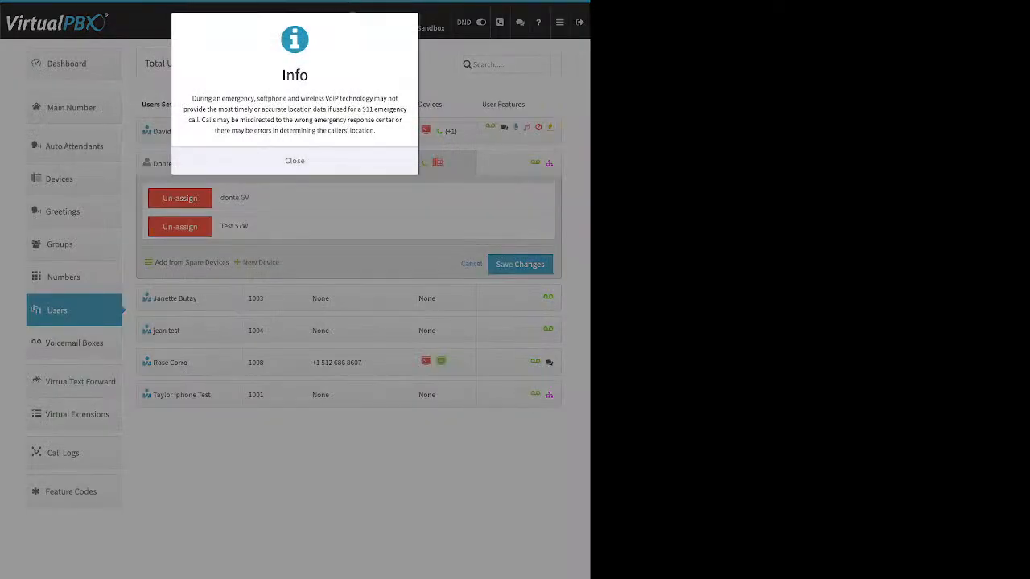
left_click(294, 161)
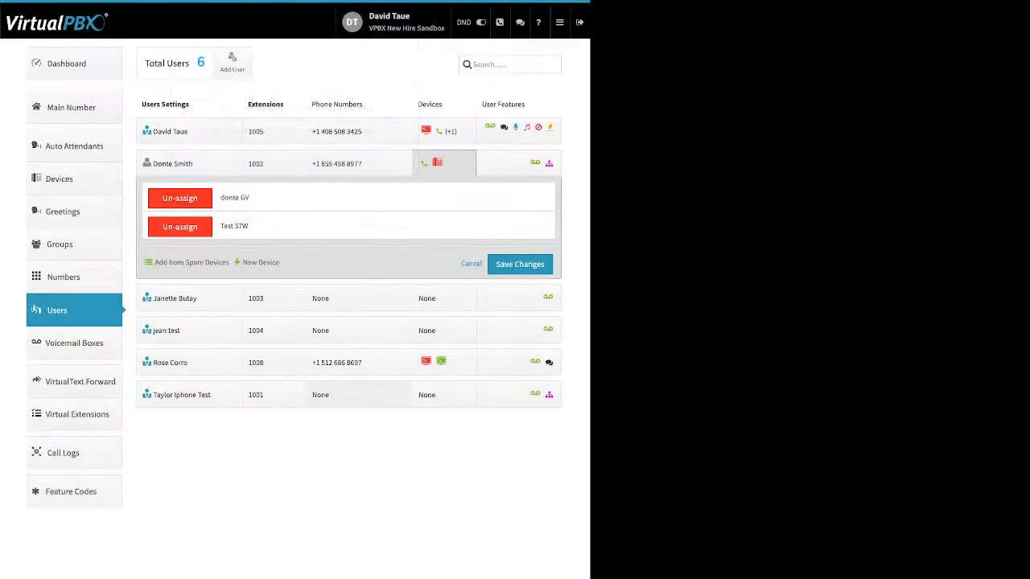
left_click_drag(152, 129, 184, 130)
left_click(279, 130)
left_click(392, 196)
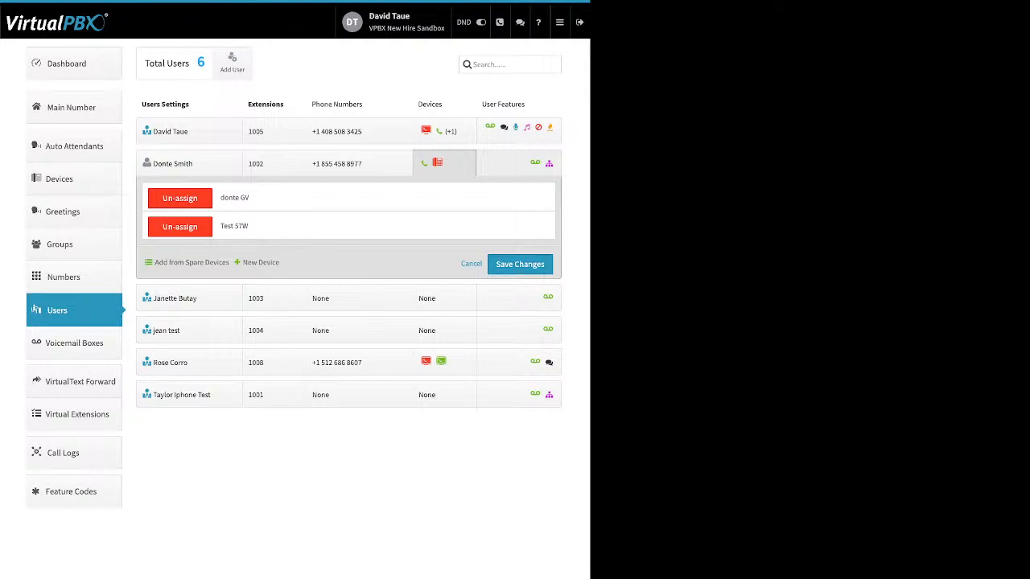
Look over the choices for assigning spare or new devices to the user at extension 1002.
left_click_drag(151, 263, 278, 263)
left_click(261, 263)
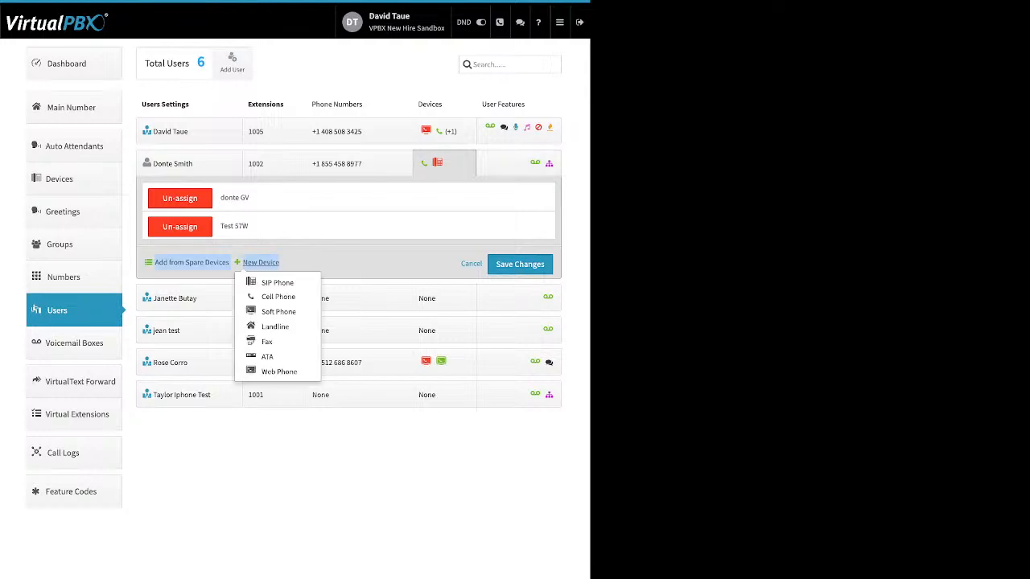
left_click(362, 263)
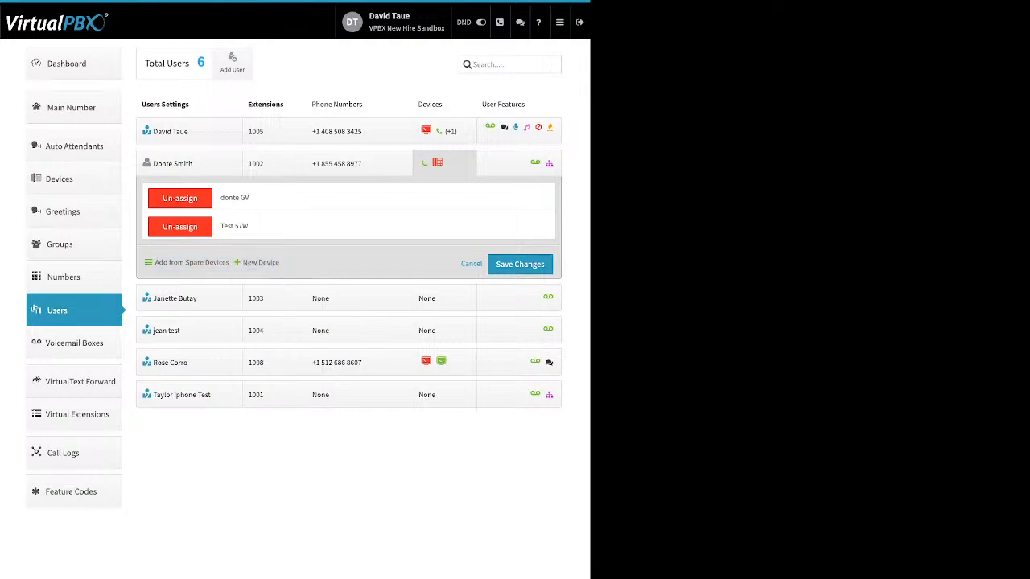
Examine the Caller-ID Number feature of the user at extension 1005, including its selectable numbers when switched on, and cancel without saving.
left_click(504, 127)
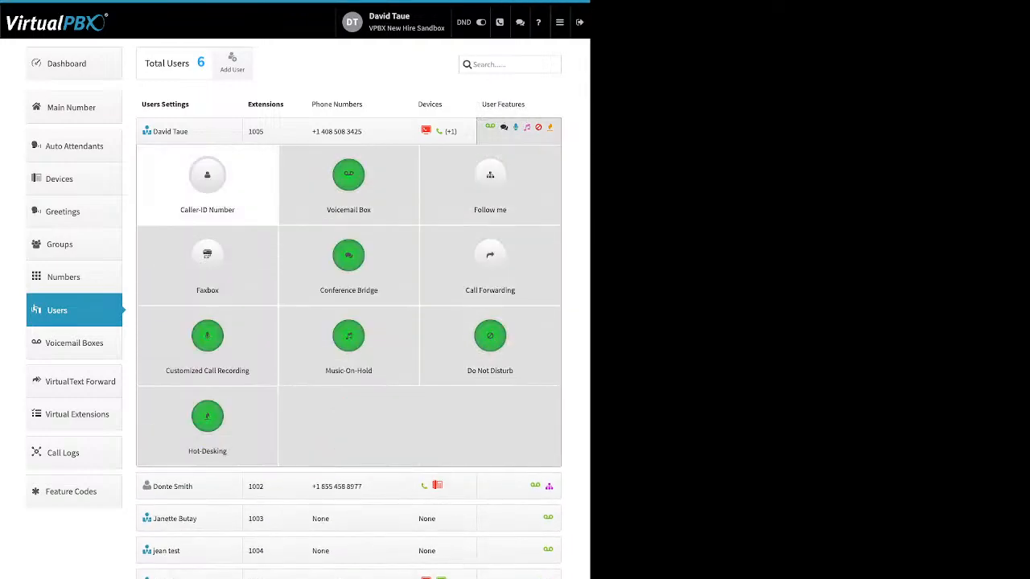
left_click(207, 181)
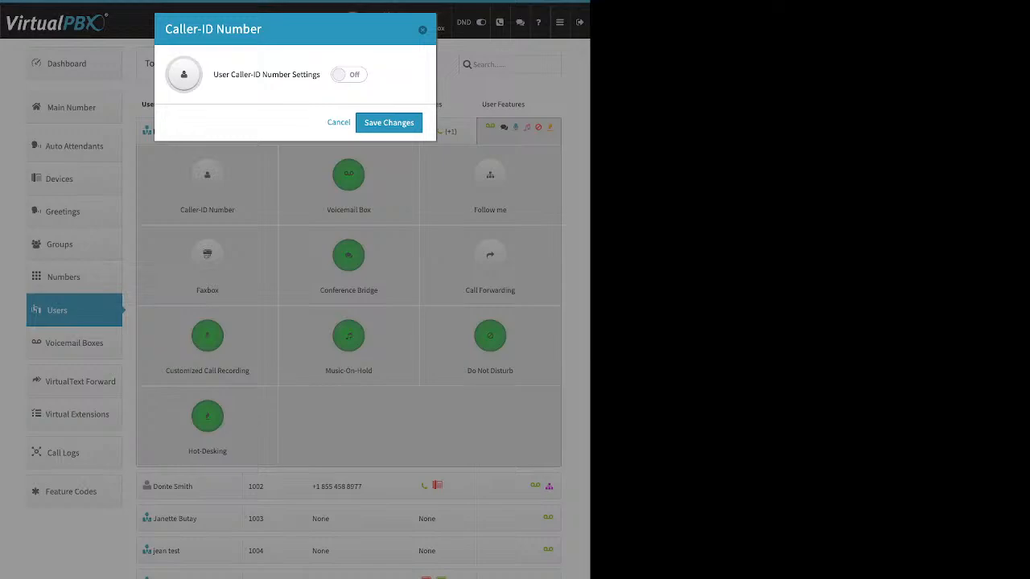
left_click_drag(213, 75, 279, 75)
left_click(350, 74)
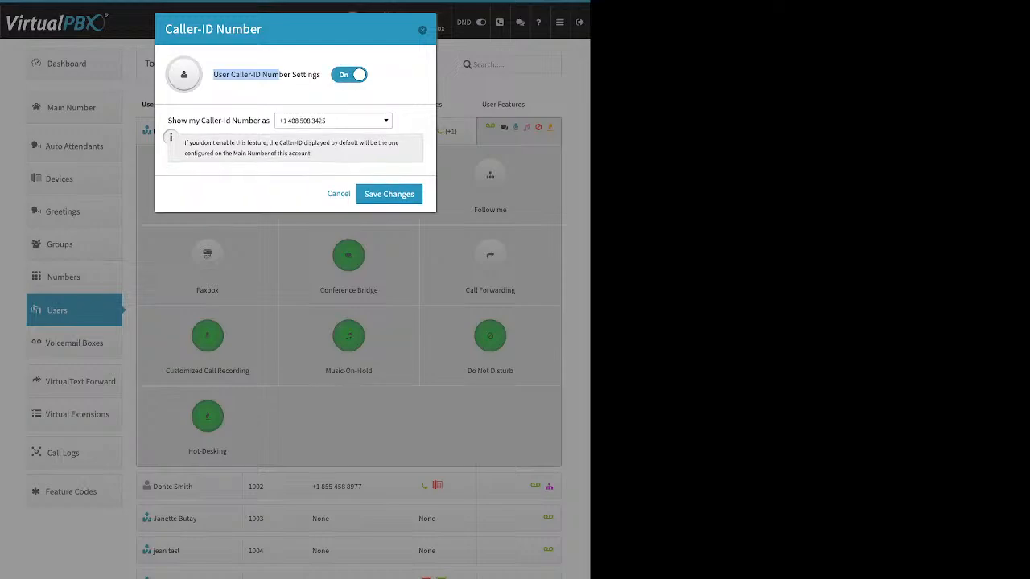
left_click(333, 121)
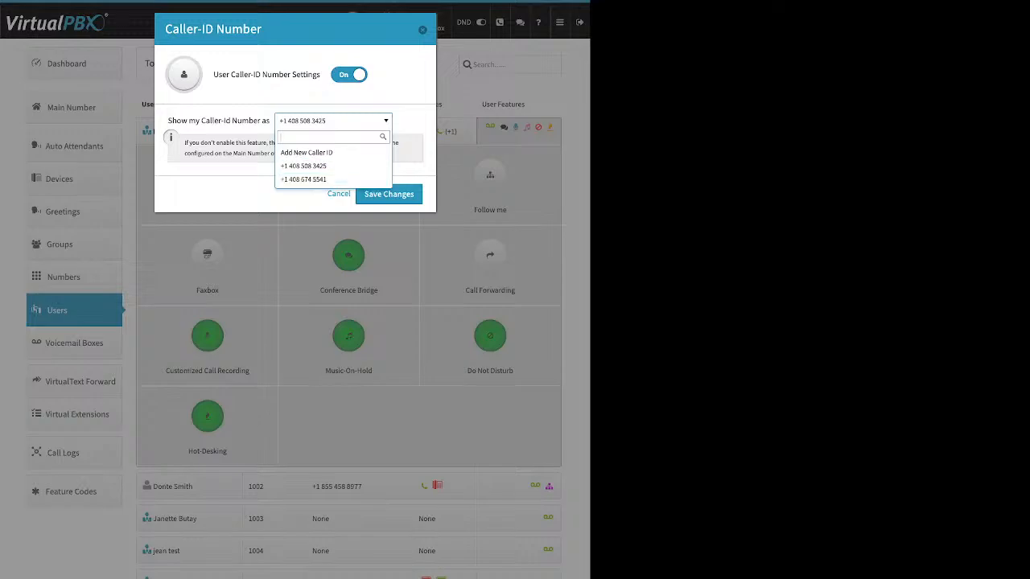
key("Escape")
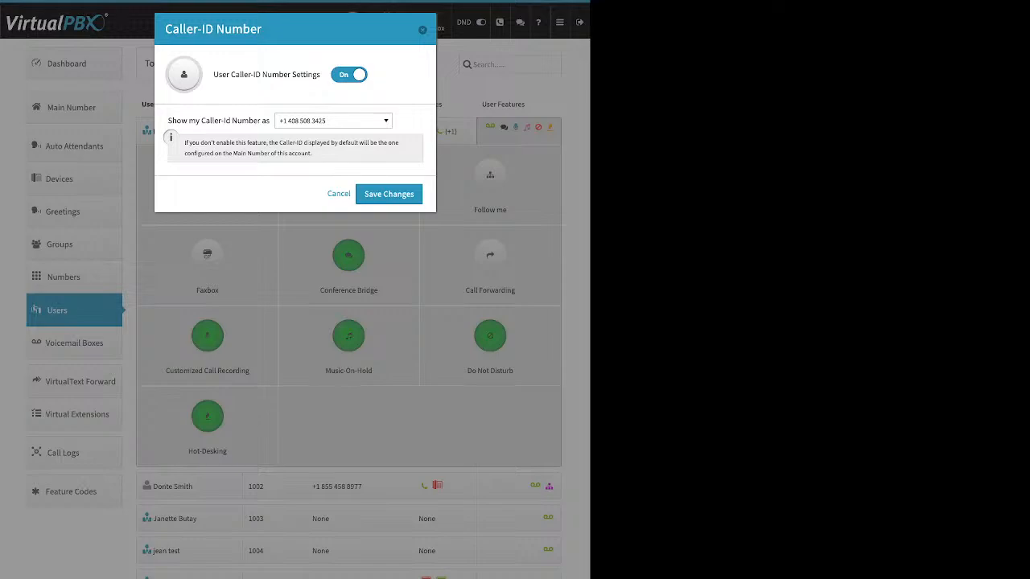
left_click(339, 193)
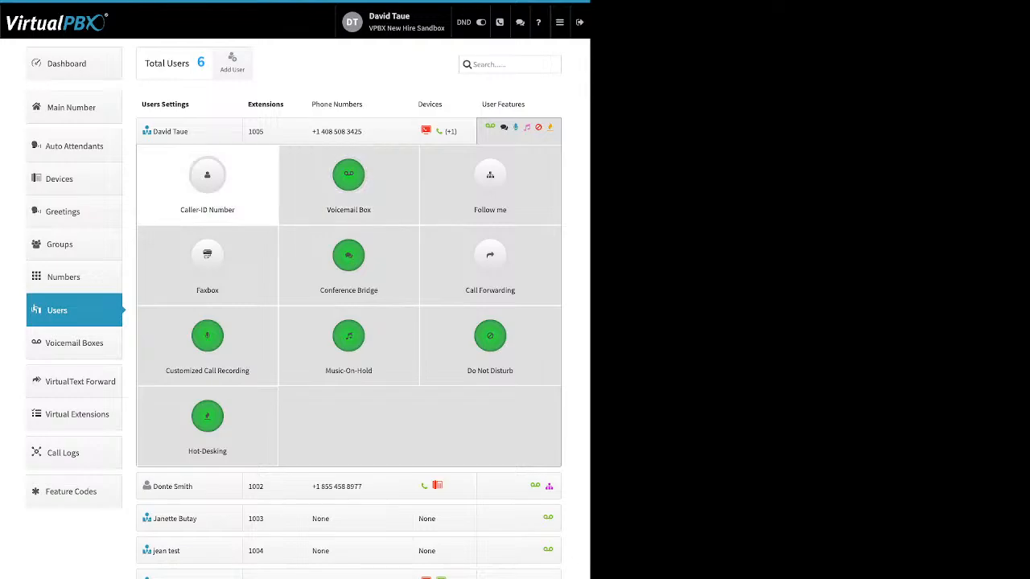
left_click(207, 182)
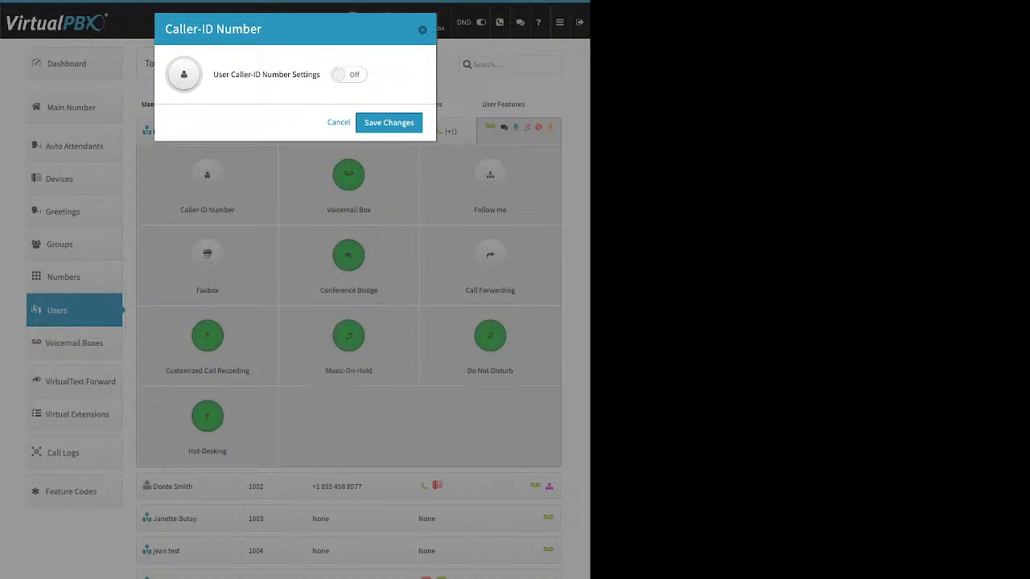
left_click(339, 122)
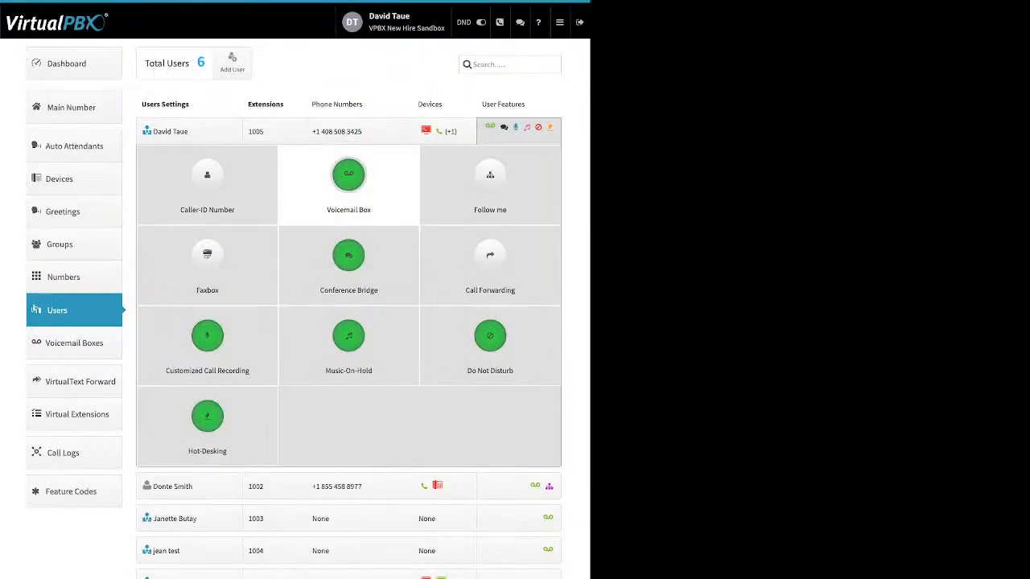
Review the Voicemail Box feature of the user at extension 1005, focusing on attaching the voicemail message to email.
left_click(348, 181)
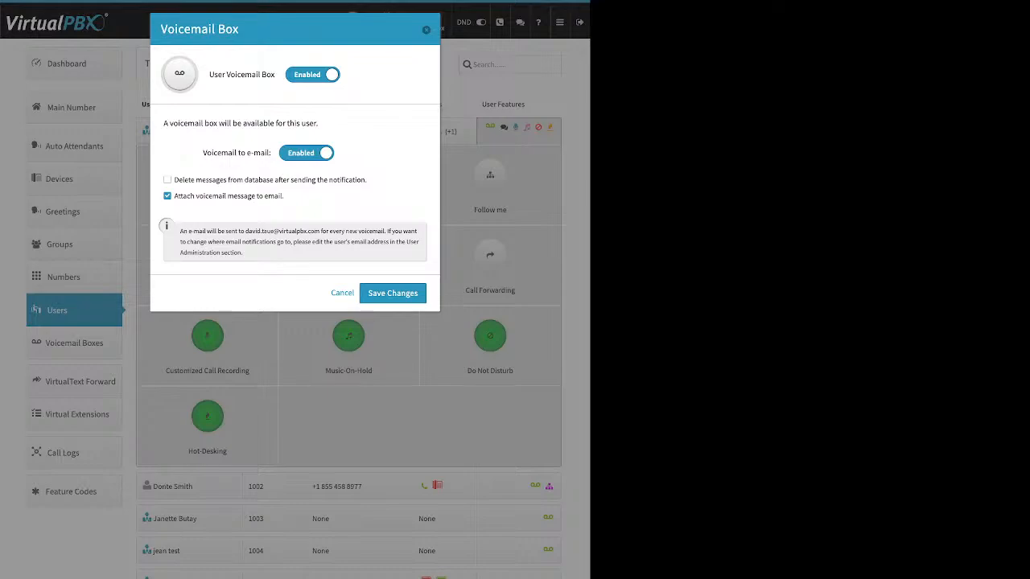
left_click_drag(283, 196, 174, 196)
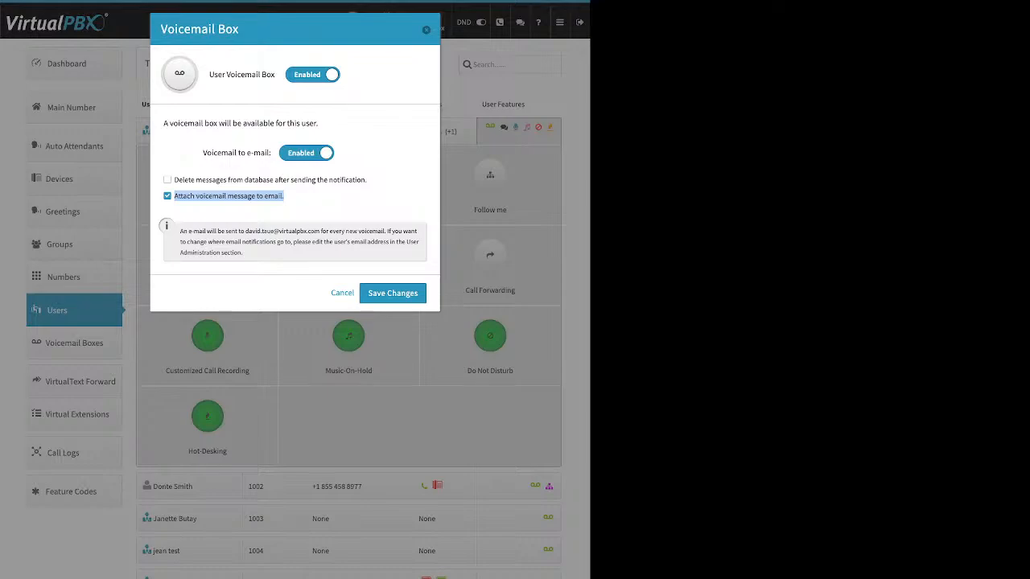
left_click(393, 294)
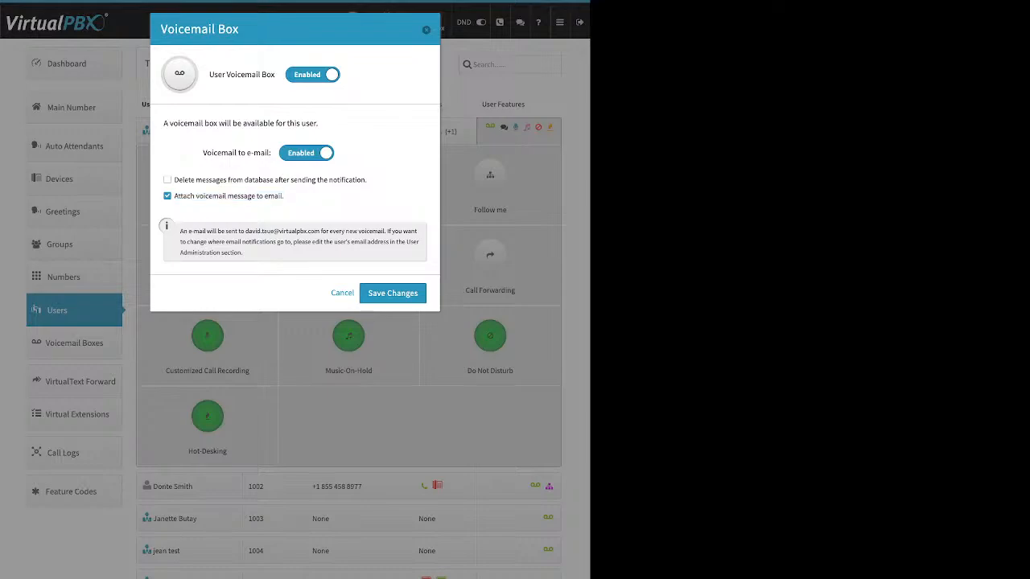
Go to the User Portal, select the voicemail received 12/26/2023, and look over its marking options.
left_click(560, 23)
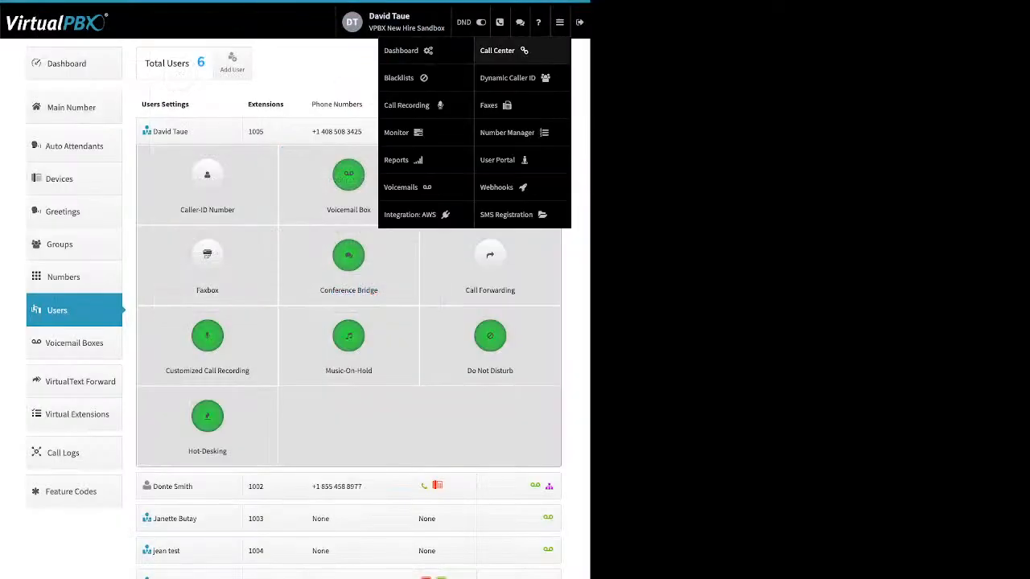
left_click(497, 160)
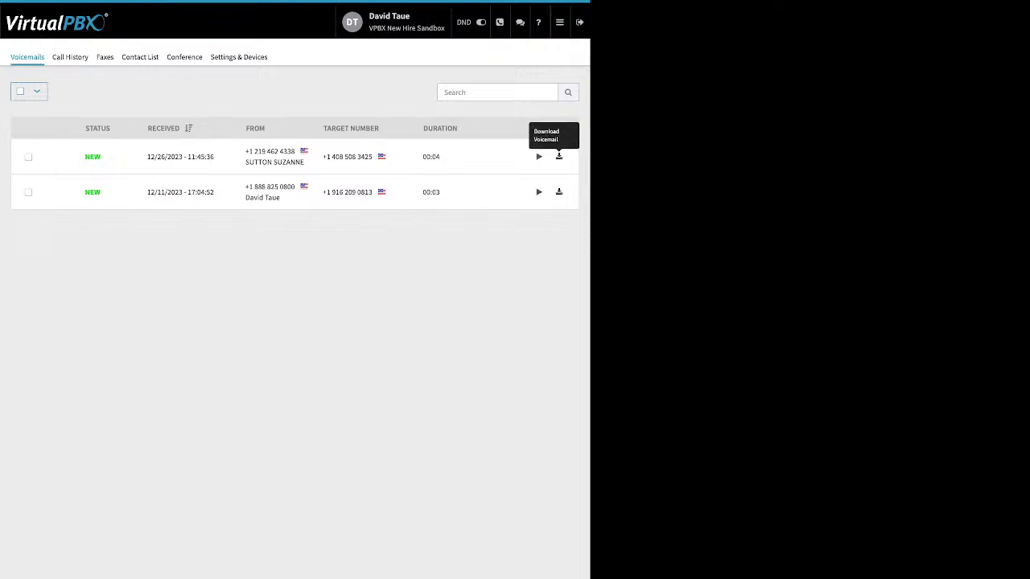
left_click(28, 157)
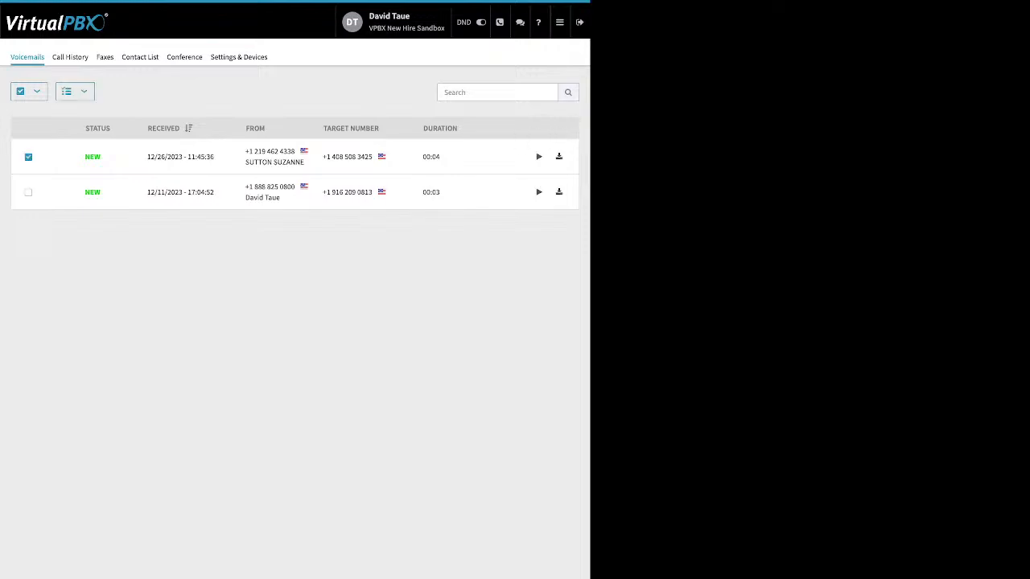
left_click(75, 90)
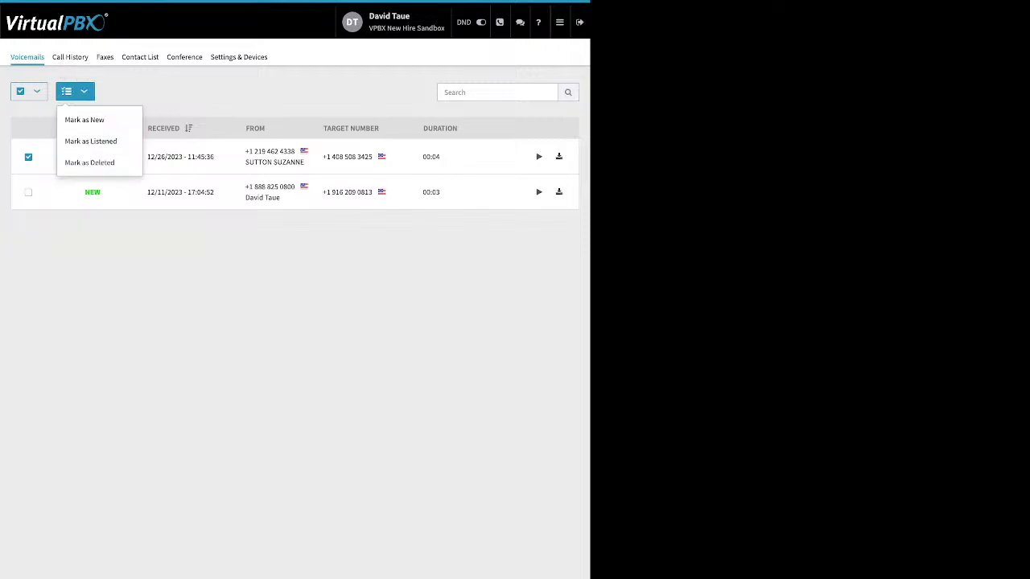
key("Escape")
Return to the Voicemail Box feature of the user at extension 1005, review the option to delete messages after notification, and close it.
left_click(559, 21)
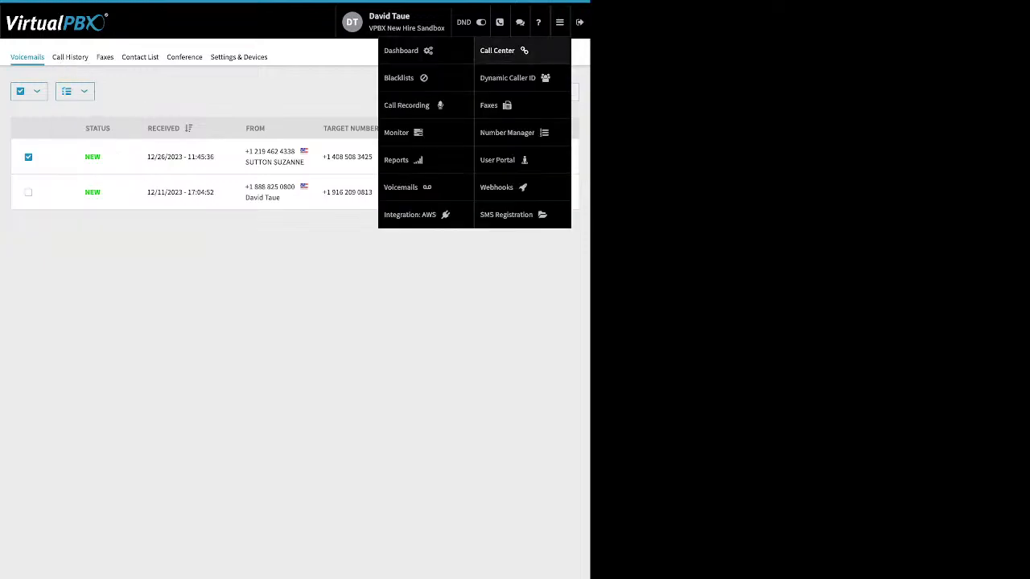
left_click(402, 48)
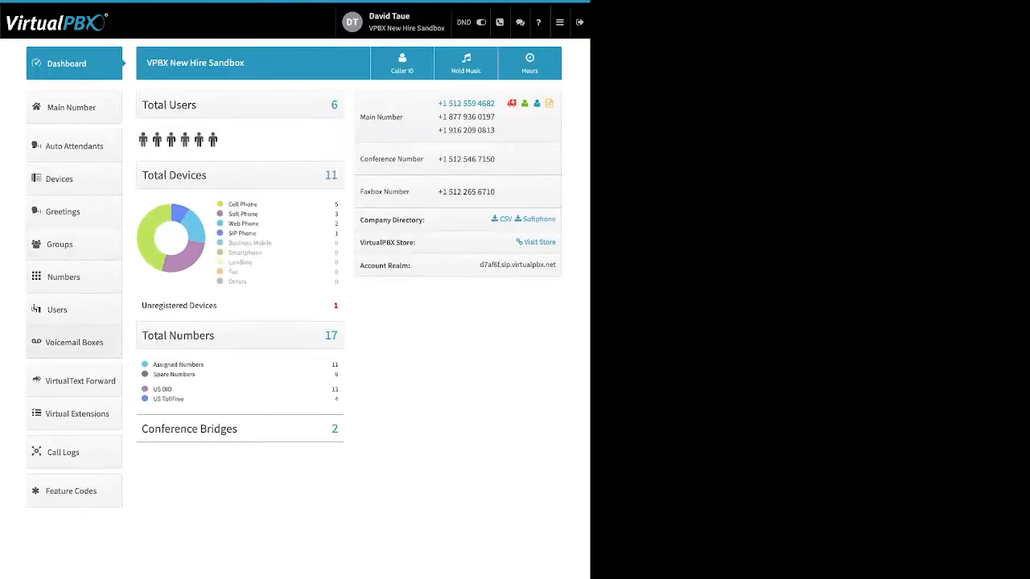
left_click(60, 310)
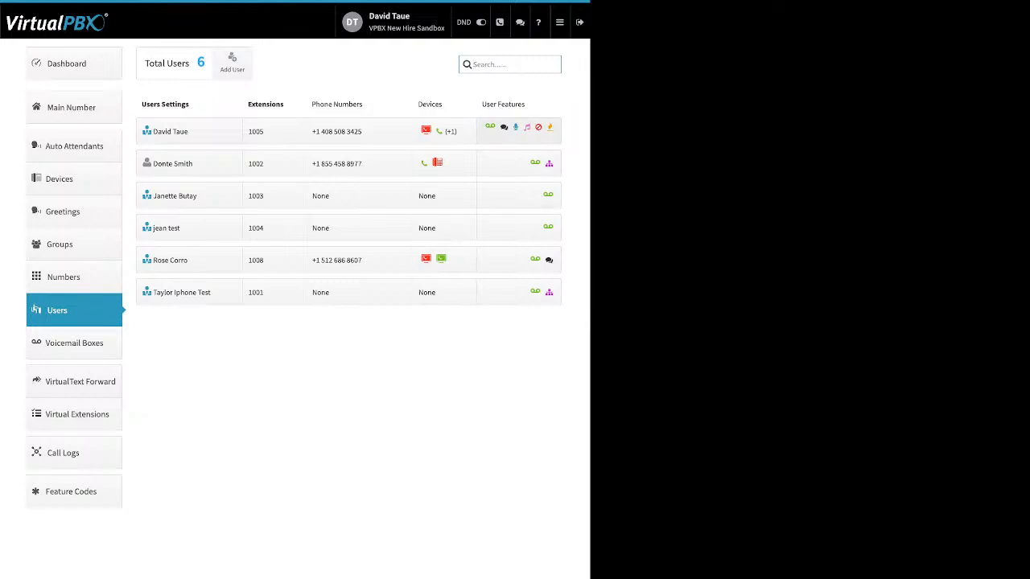
left_click(519, 131)
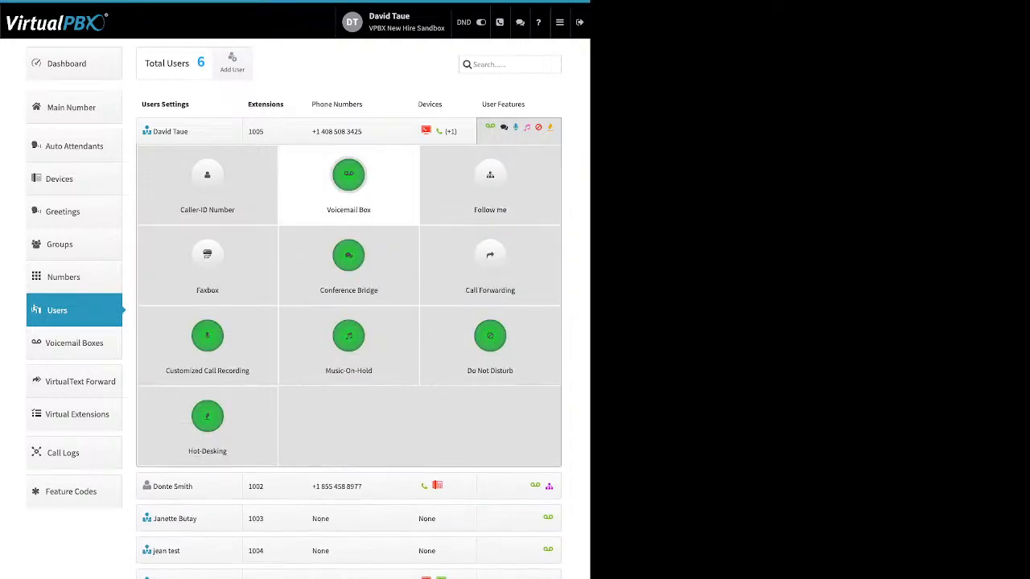
left_click(348, 181)
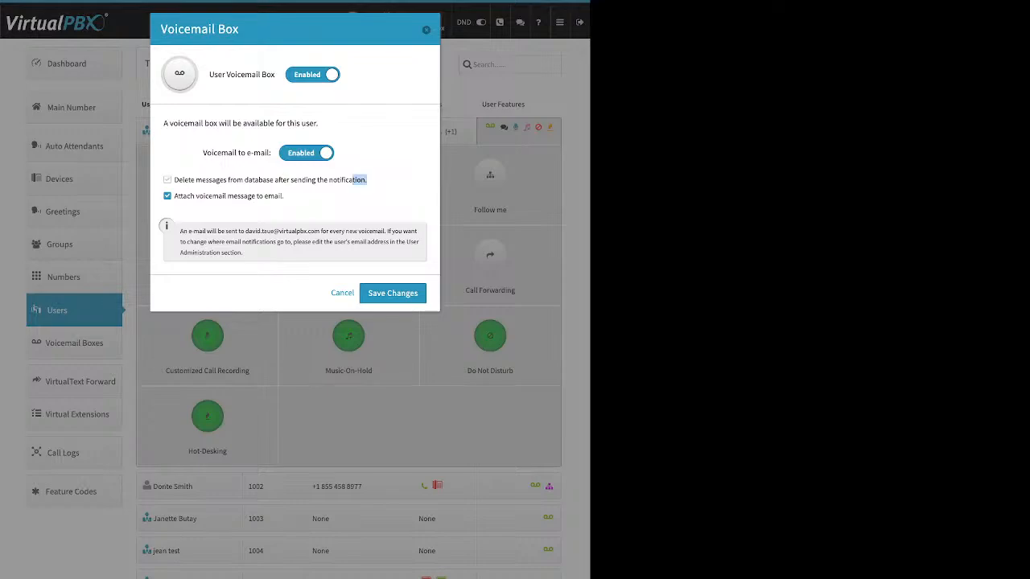
left_click_drag(175, 180, 368, 180)
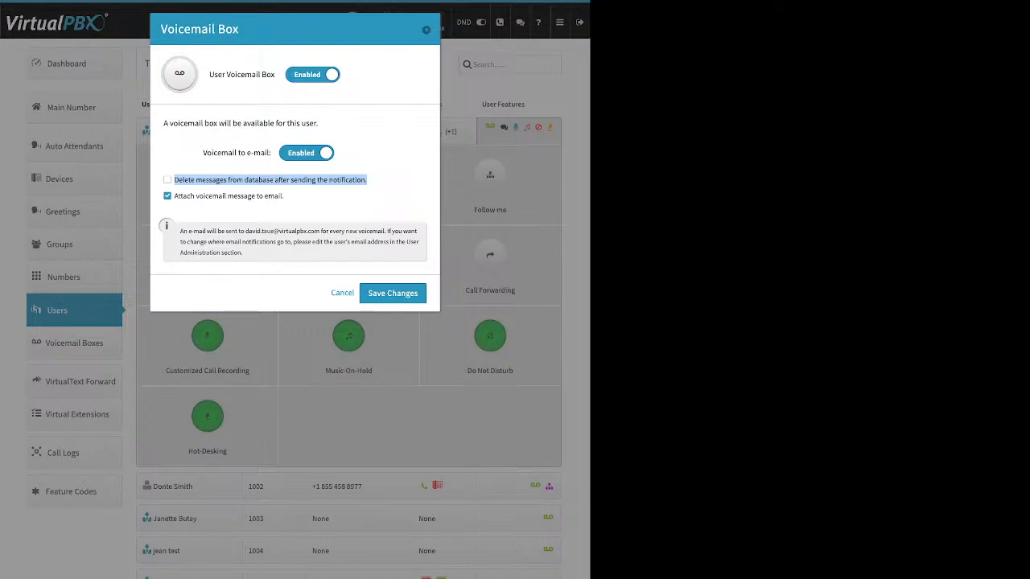
key("Escape")
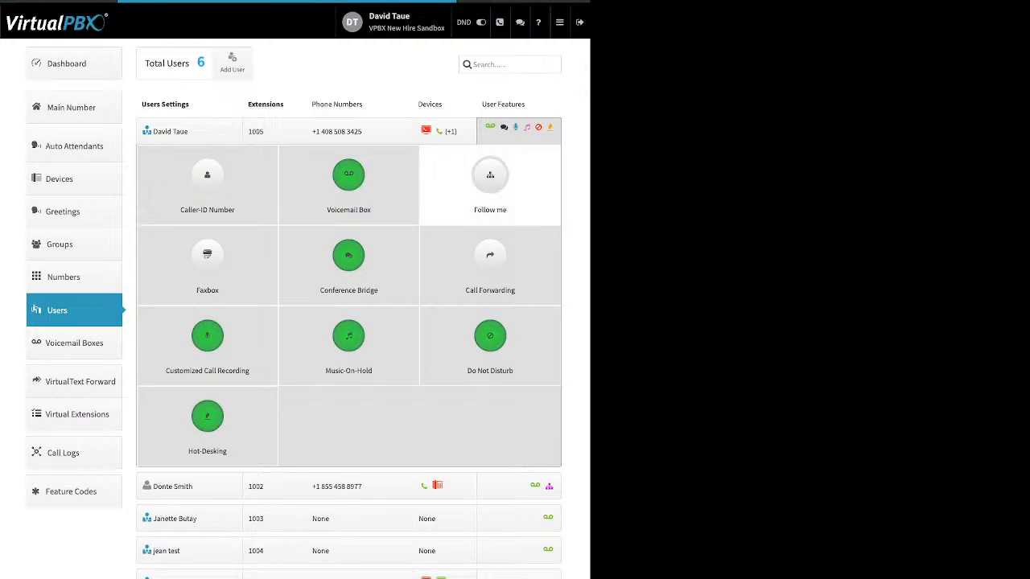
Enable Follow me for the user at extension 1005 and review the Do not ring column.
left_click(490, 181)
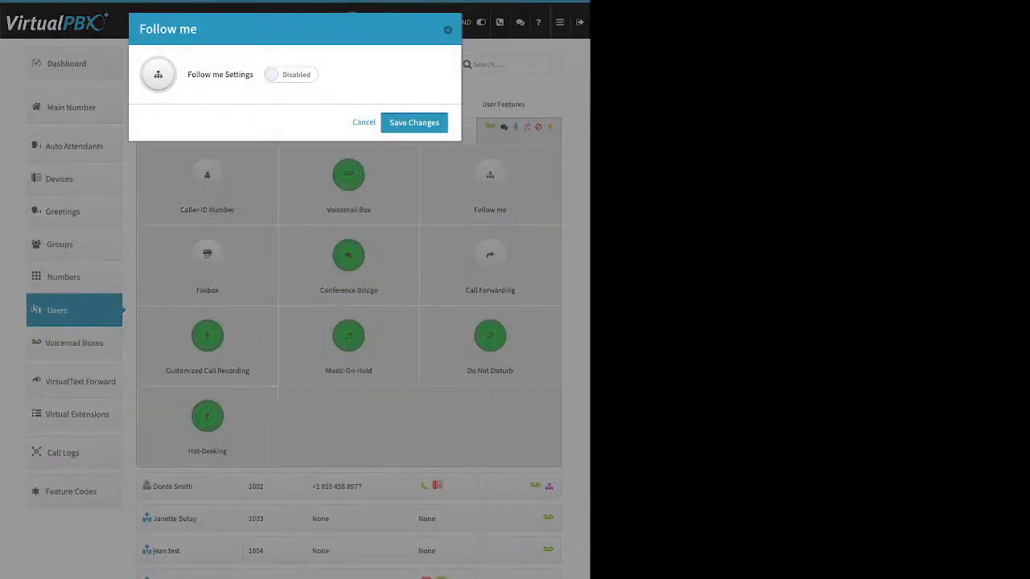
left_click_drag(196, 74, 254, 74)
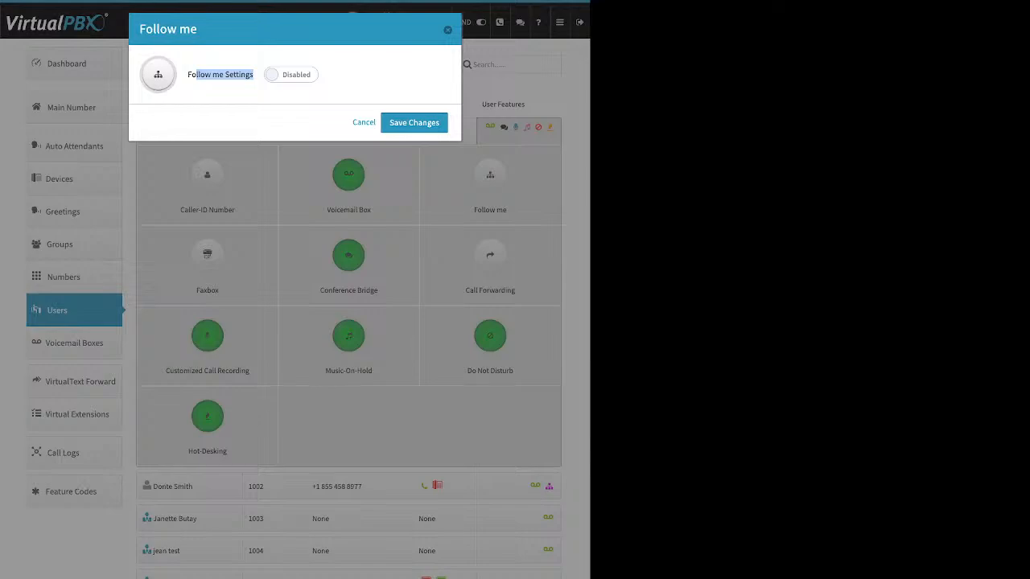
left_click(291, 75)
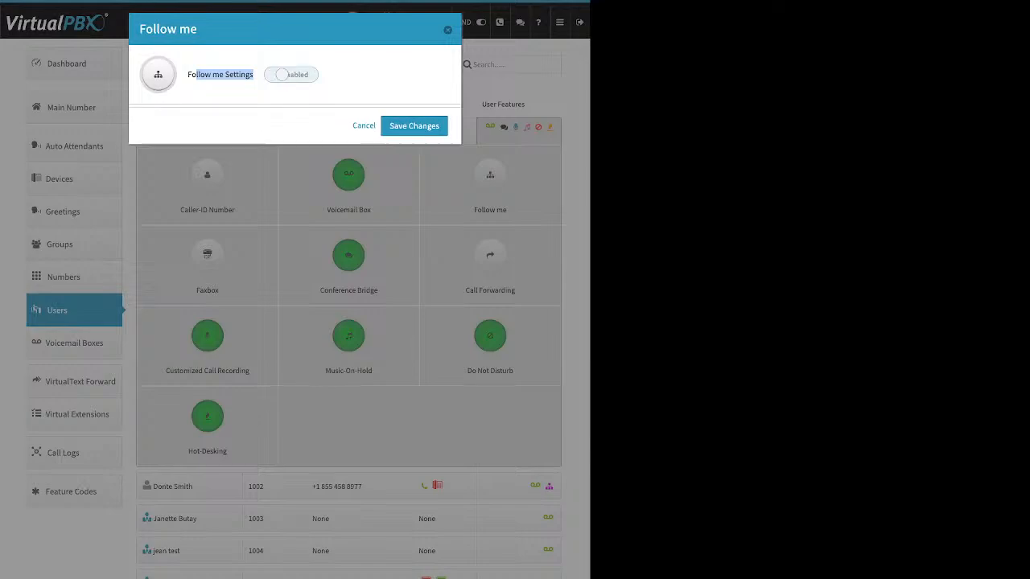
mouse_move(429, 126)
left_mouse_down()
mouse_move(444, 138)
mouse_move(424, 126)
left_mouse_up()
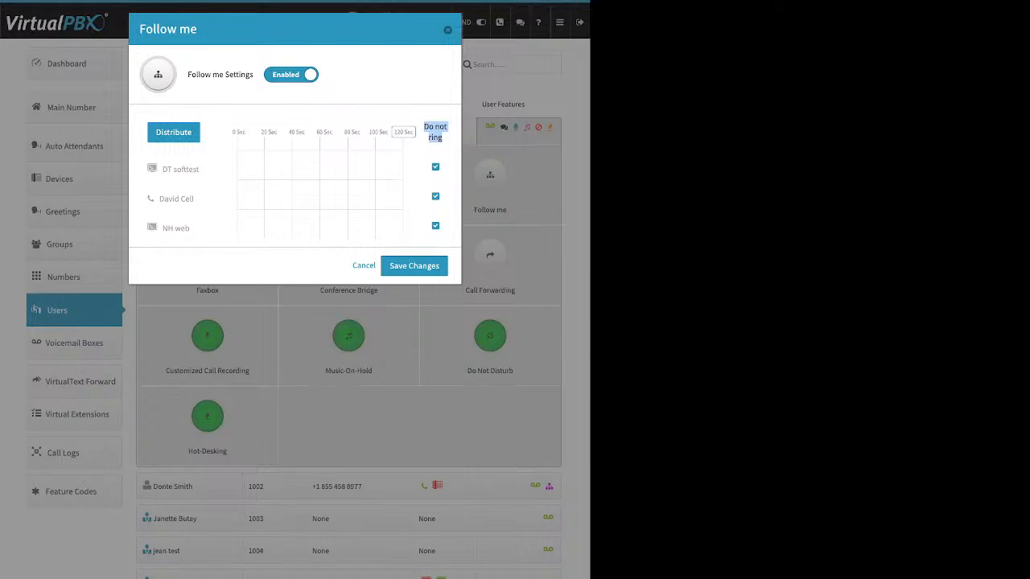
left_click(435, 137)
Allow NH web and DT softtest to ring, with NH web ringing from 0 to 65 seconds and DT softtest from 0 to 70 seconds.
left_click(435, 225)
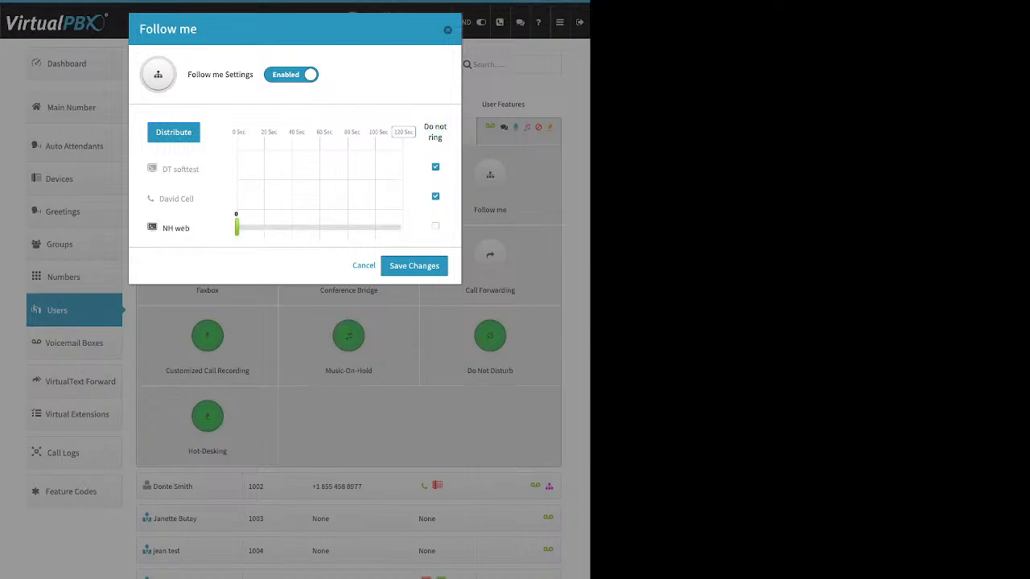
left_click(435, 166)
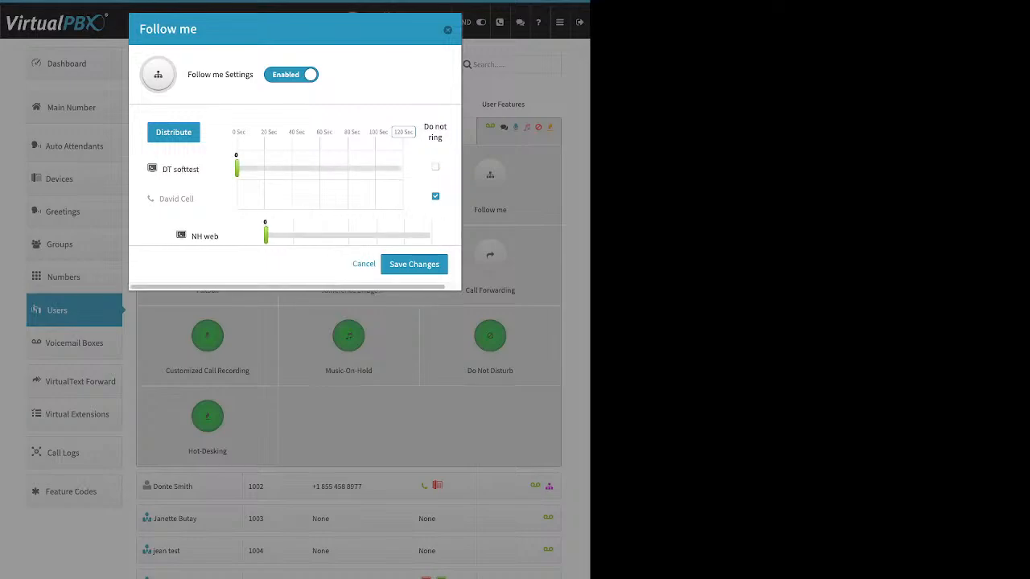
left_click_drag(237, 228, 327, 227)
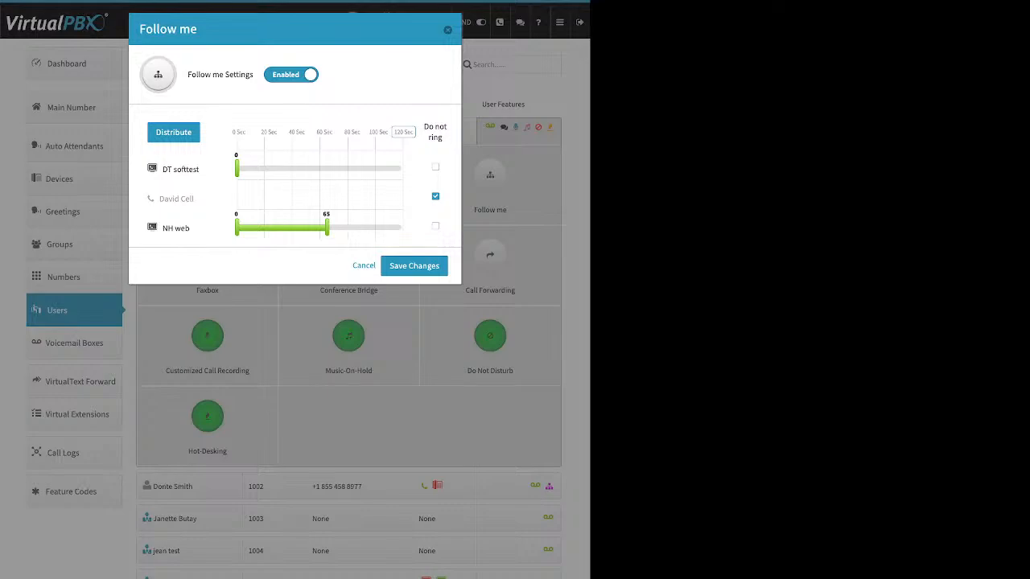
left_click_drag(237, 169, 335, 169)
Set the Follow me timeline's maximum to 600 seconds and distribute the ring time evenly between the two ringing devices.
left_click_drag(415, 131, 358, 131)
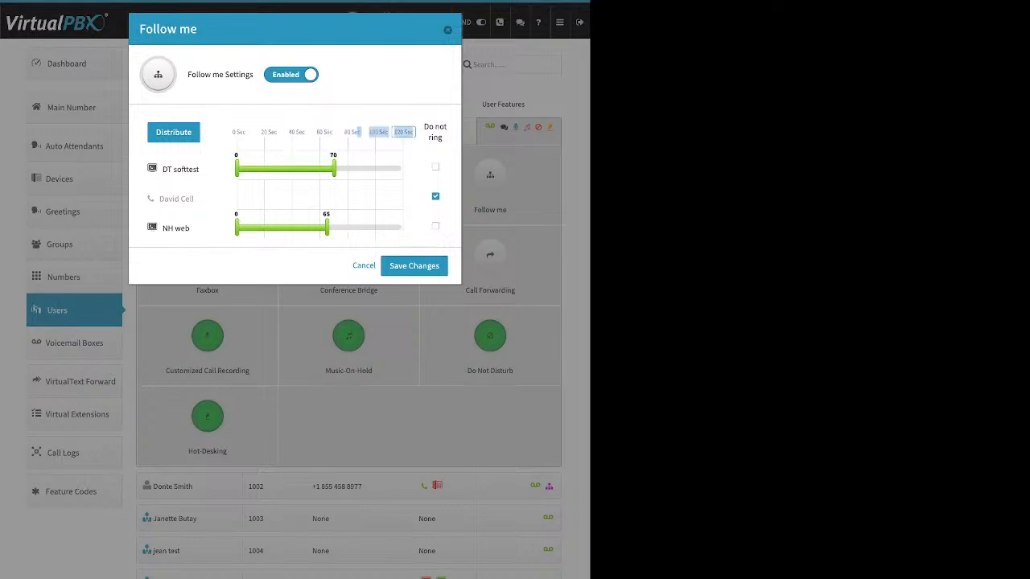
left_click(404, 132)
type("600")
key("Return")
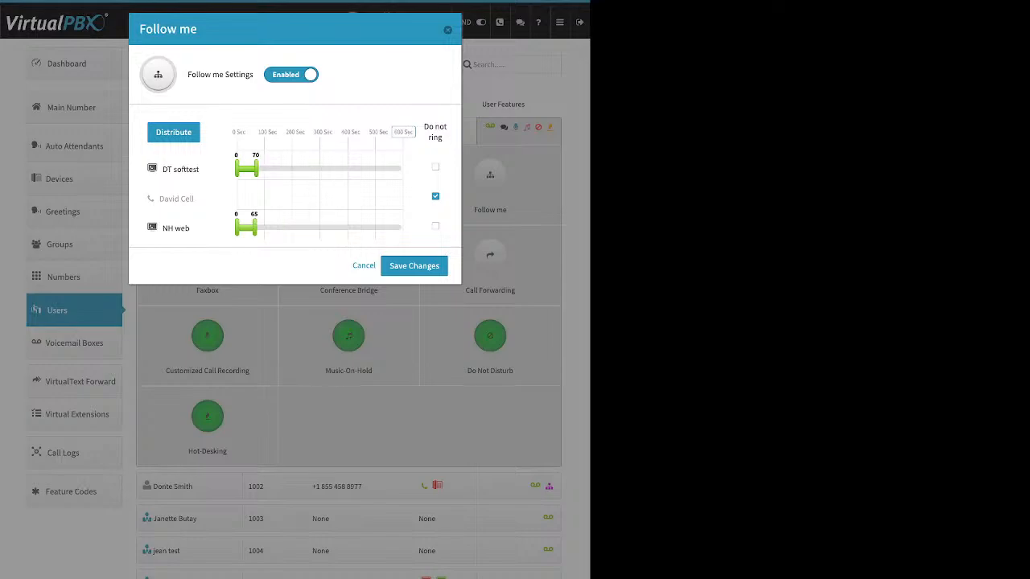
left_click(173, 132)
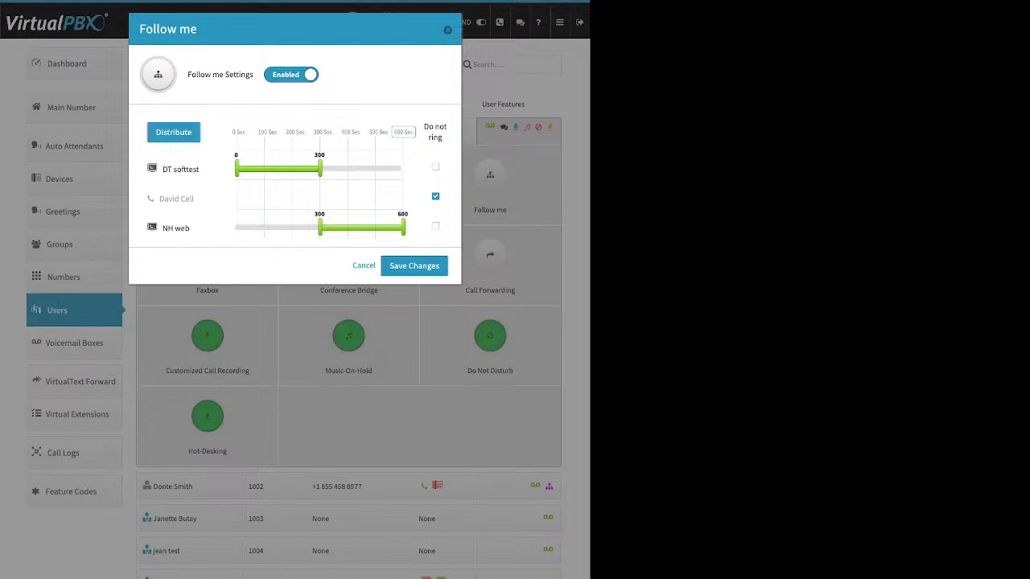
Set the Follow me timeline's maximum to 90 seconds and distribute the ring time evenly, with NH web placed ahead of DT softtest.
left_click(403, 132)
type("90")
key("Return")
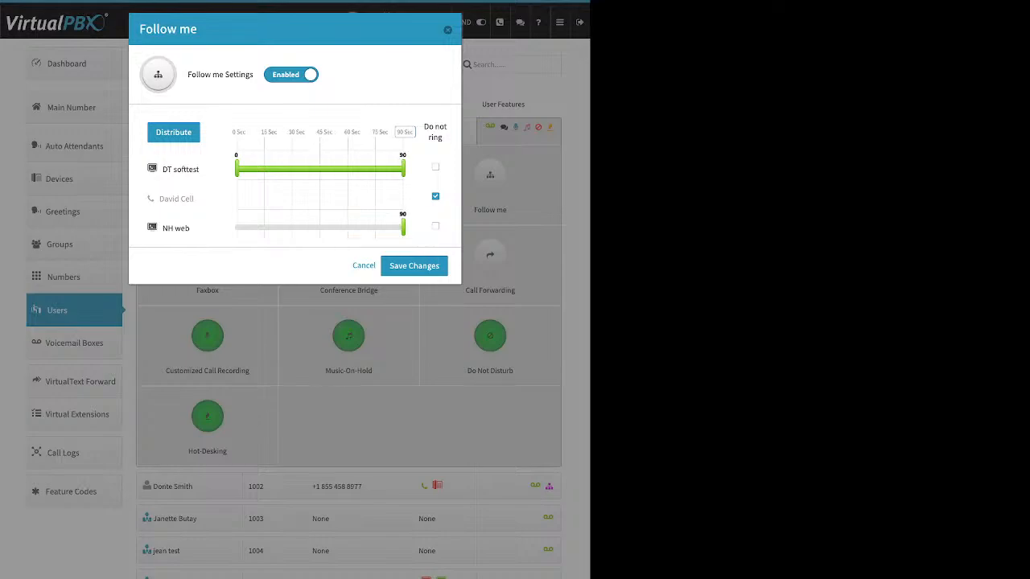
left_click(174, 133)
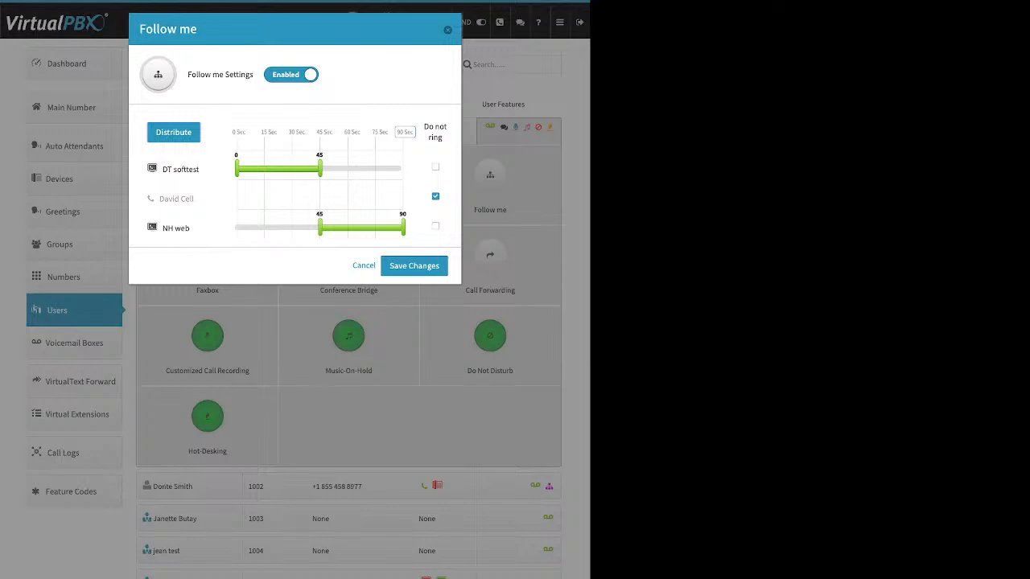
left_click_drag(176, 229, 216, 157)
left_click(174, 132)
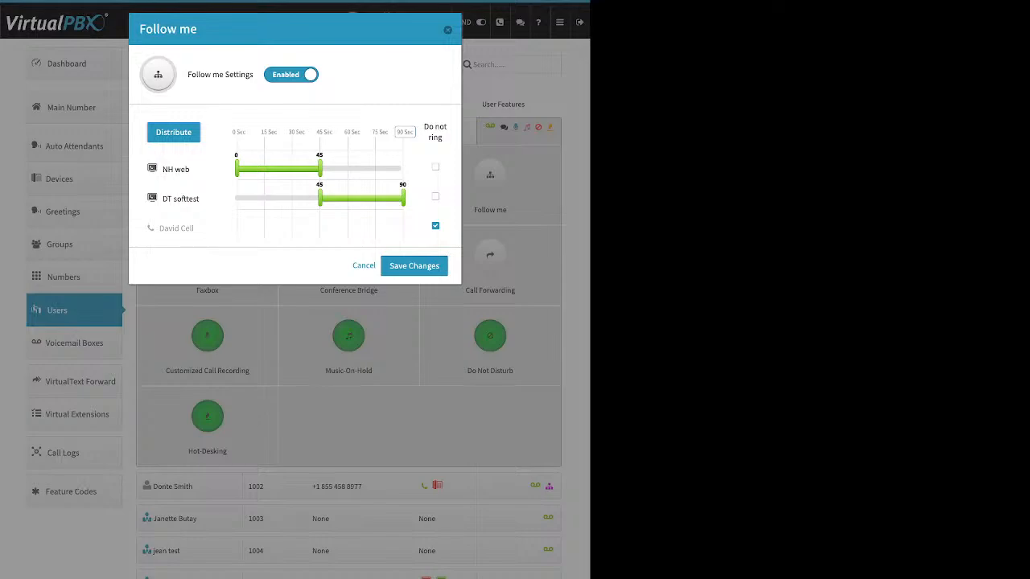
Stretch the Follow me ring times of NH web and DT softtest to 0–90 seconds each, and close the settings without saving.
left_click_drag(320, 198, 274, 198)
left_click_drag(320, 169, 362, 169)
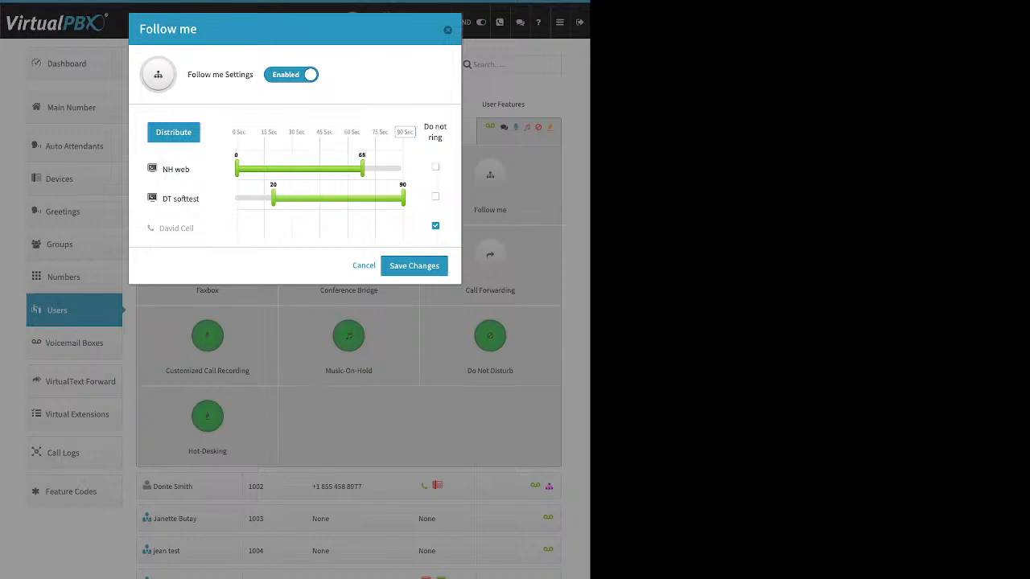
left_click_drag(274, 198, 237, 198)
left_click_drag(363, 169, 403, 169)
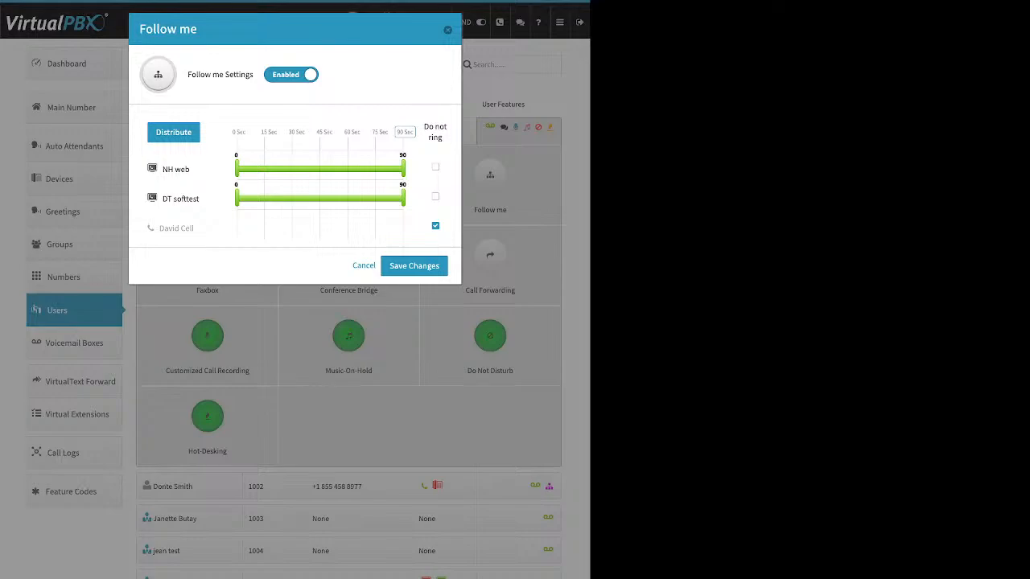
left_click(447, 31)
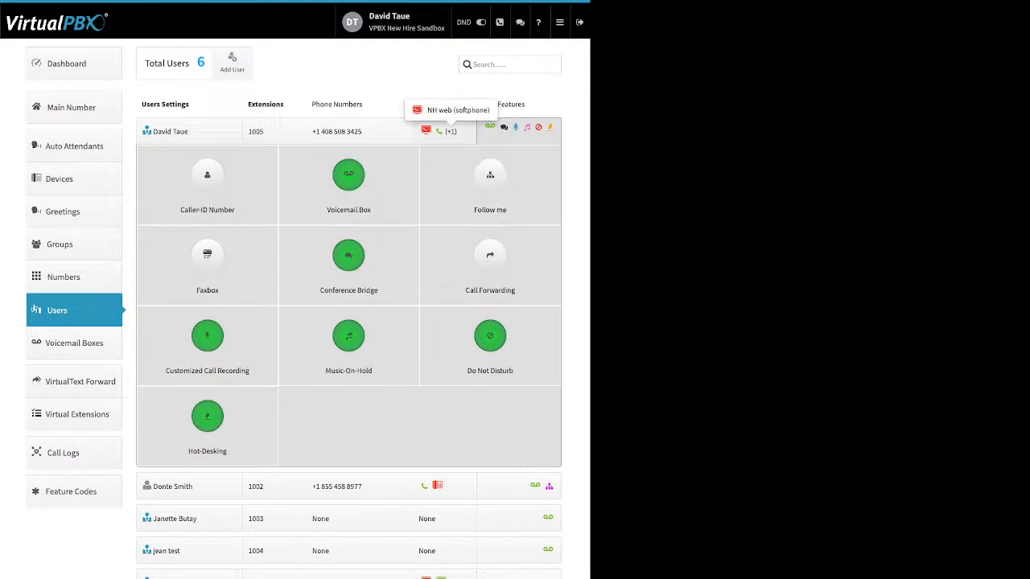
View the devices assigned to the user at extension 1005 and return to that user's features.
left_click(451, 131)
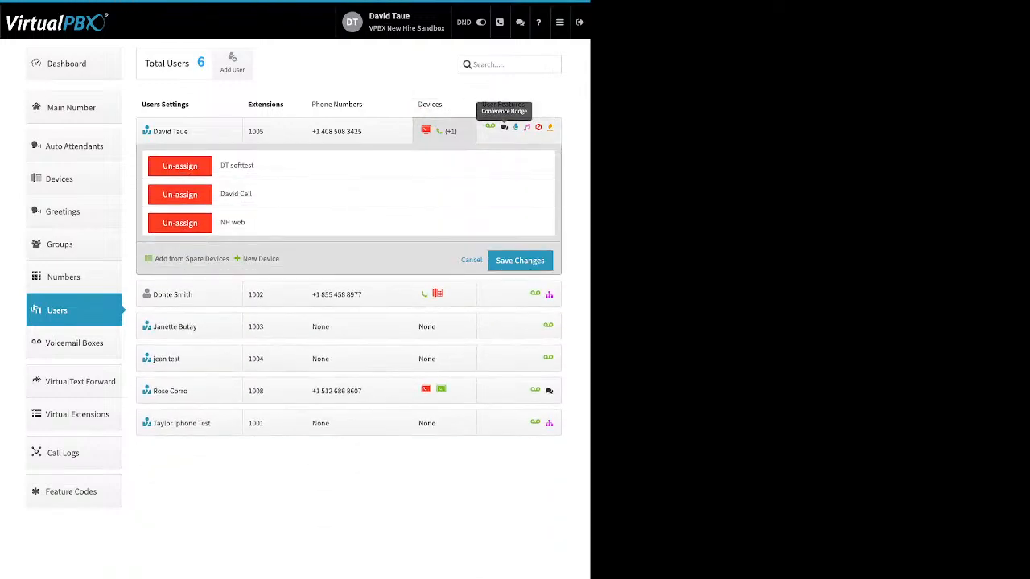
left_click(519, 130)
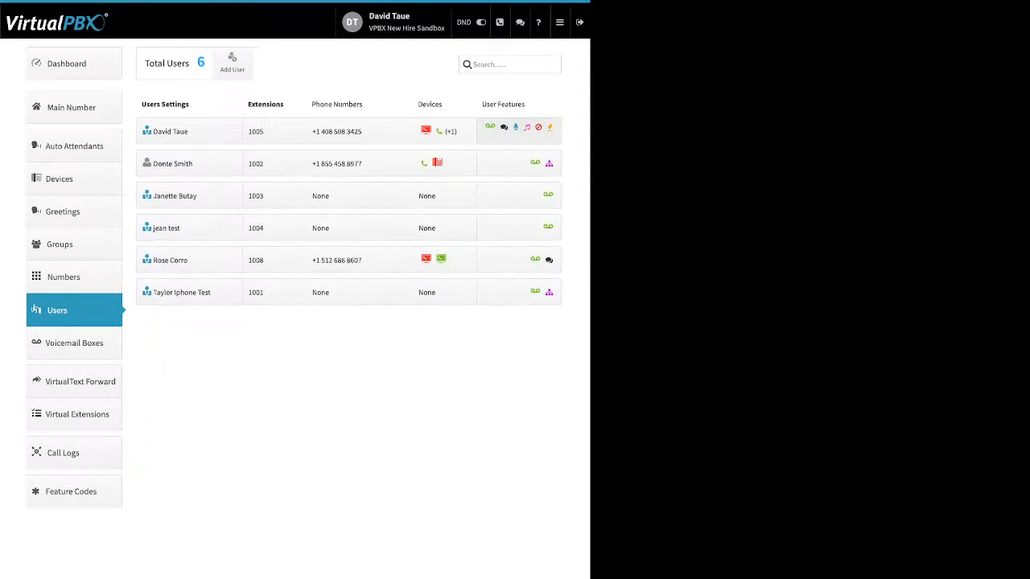
left_click(504, 127)
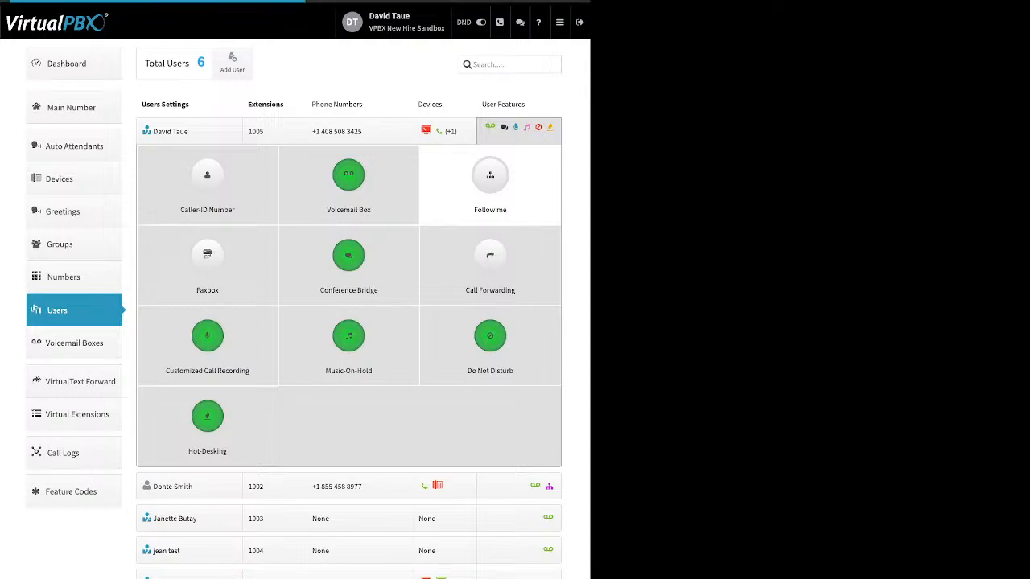
Enable Follow me, allow all three devices to ring, and distribute the 120 seconds of ring time evenly among them.
left_click(490, 178)
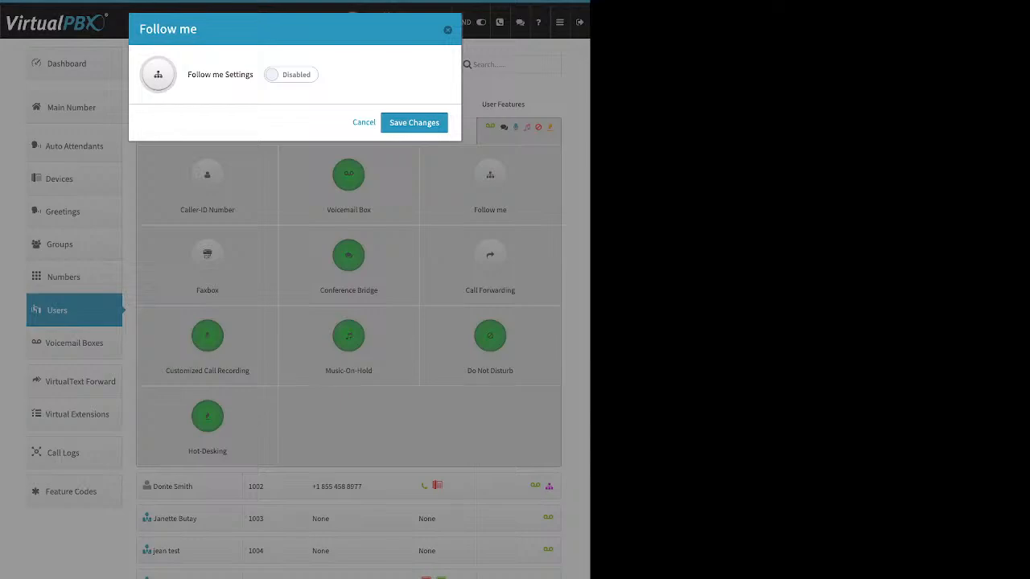
left_click(292, 74)
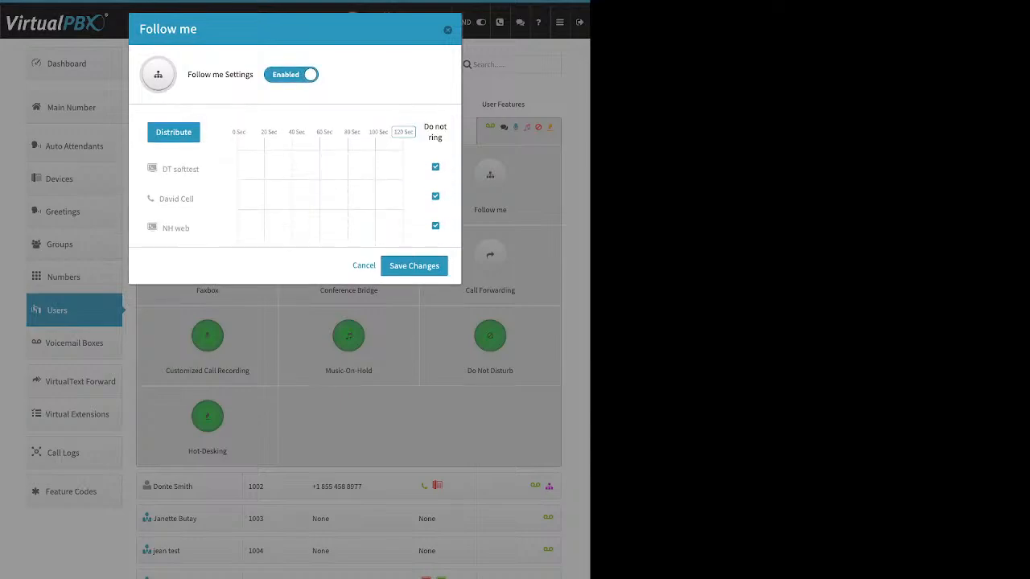
left_click(436, 168)
left_click(435, 196)
left_click(436, 226)
left_click(173, 132)
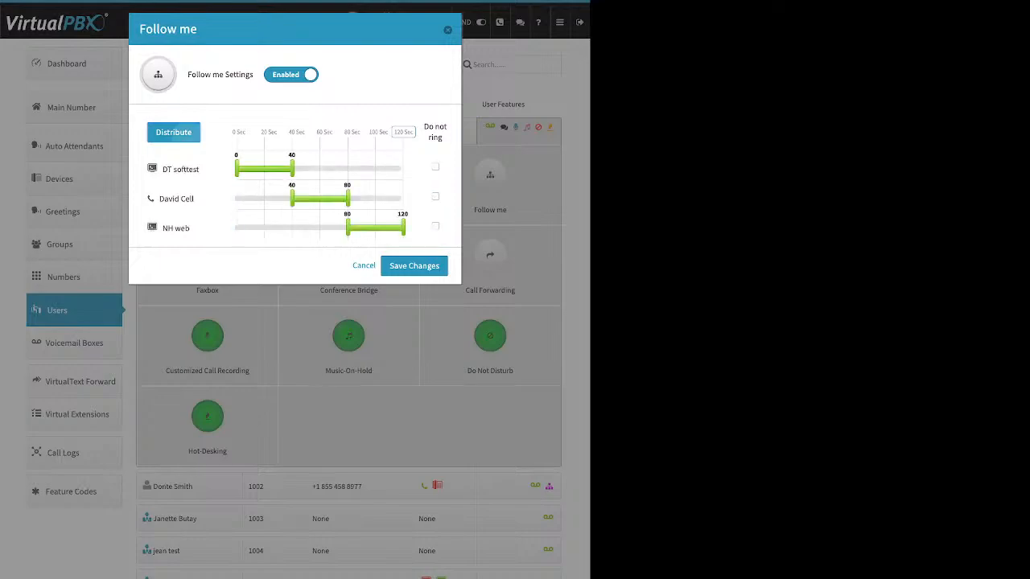
Move the cell phone below NH web in the Follow me order and redistribute the ring time evenly.
left_click_drag(176, 199, 220, 241)
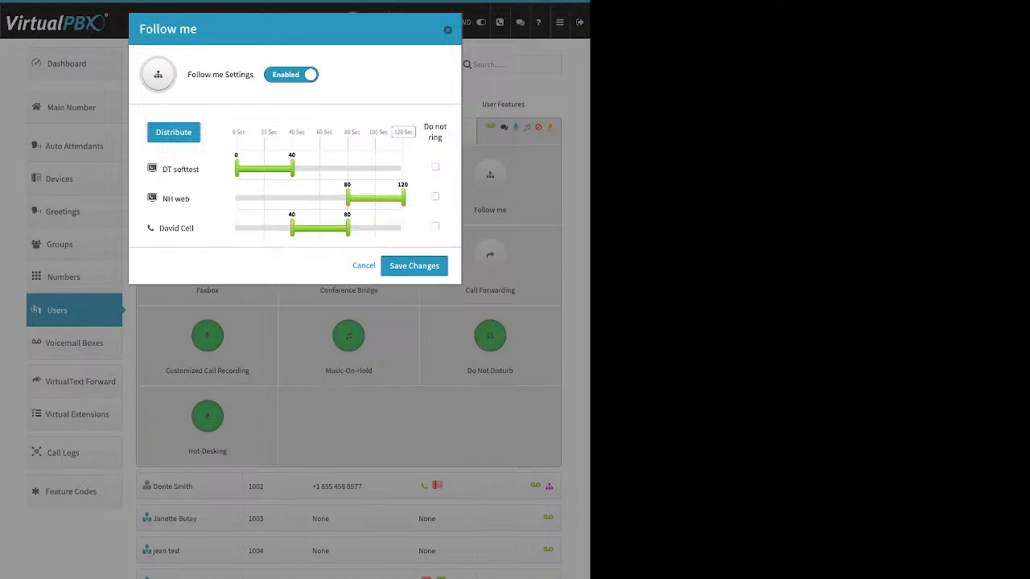
left_click(173, 131)
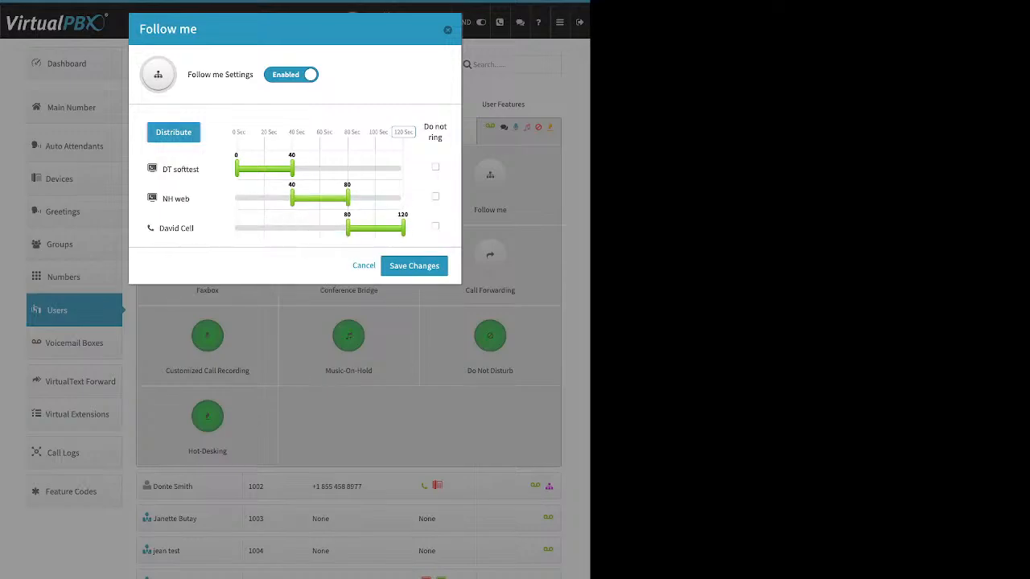
left_click(414, 266)
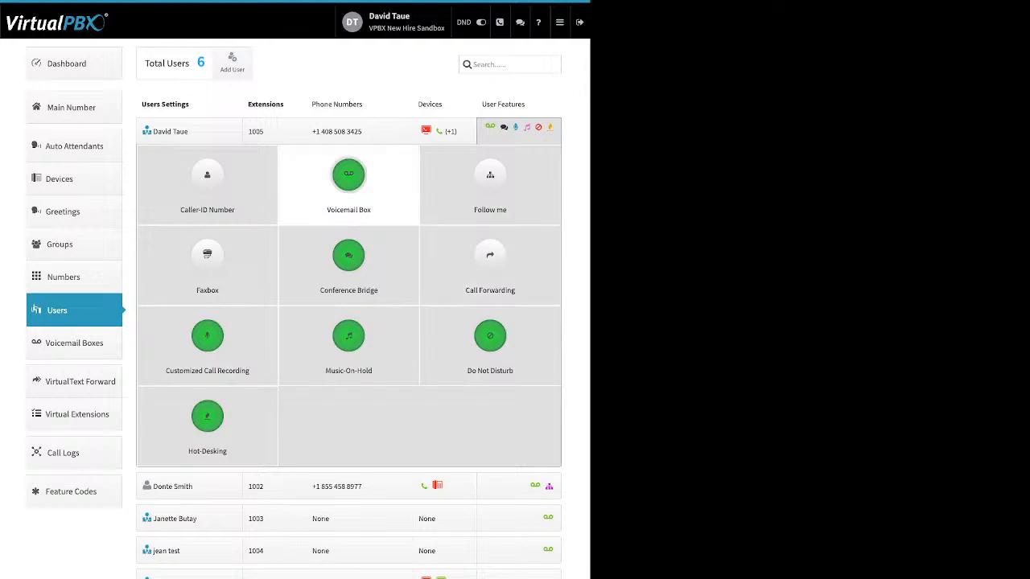
Enable Faxbox for the user, assign new extension 9999 as the Fax to Email number, and close the settings without saving.
left_click(207, 256)
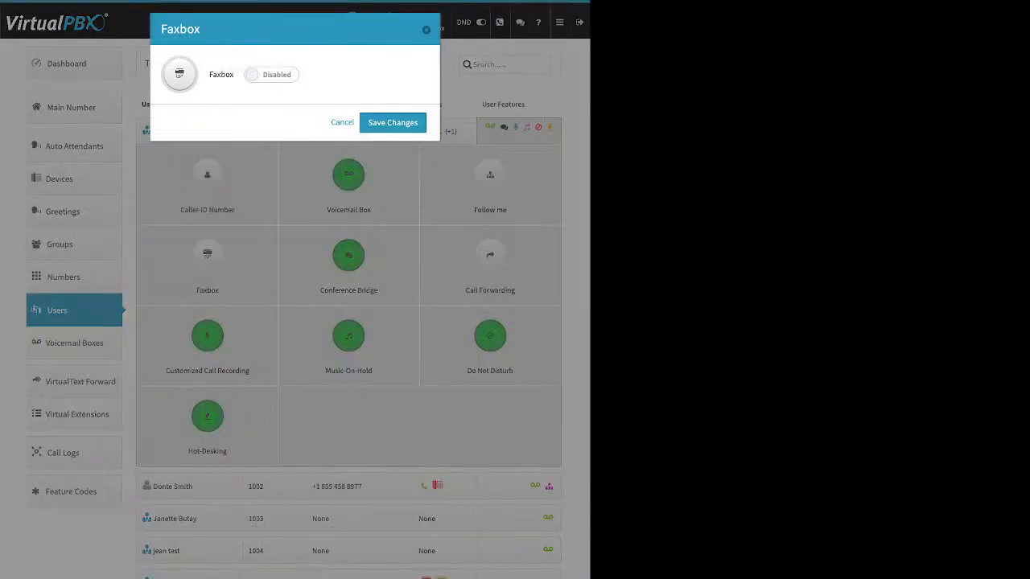
left_click(272, 74)
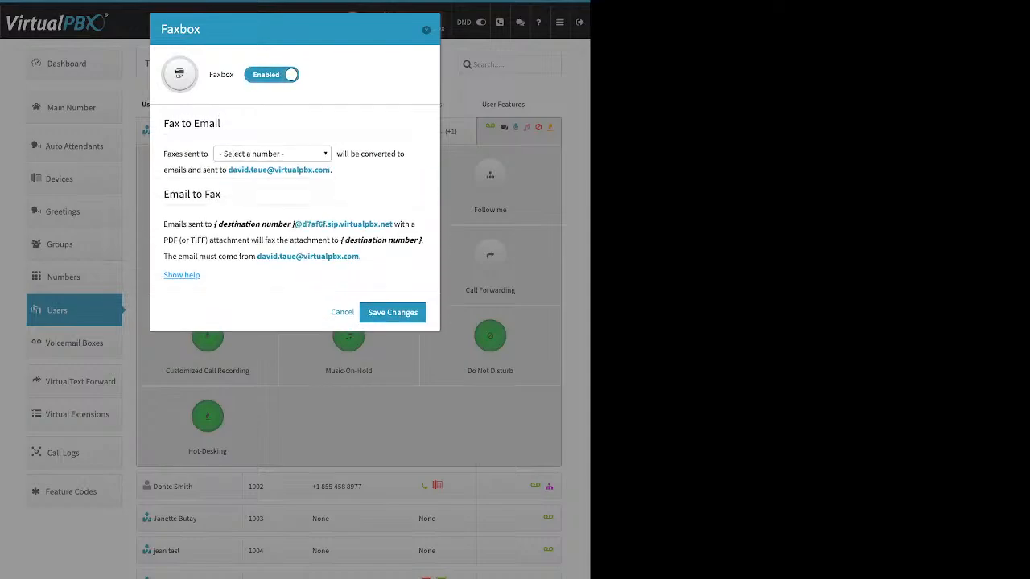
left_click(272, 154)
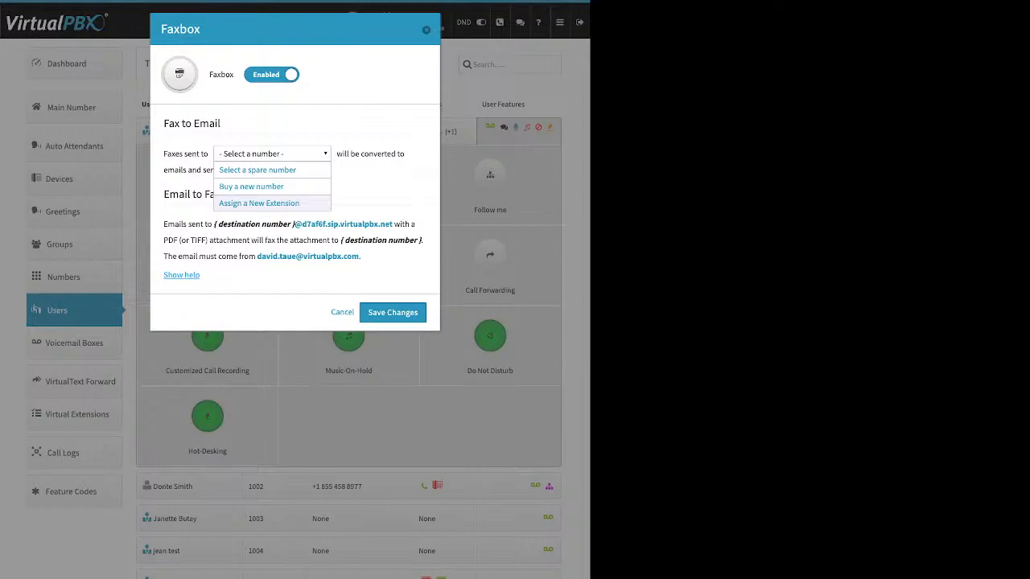
left_click(258, 203)
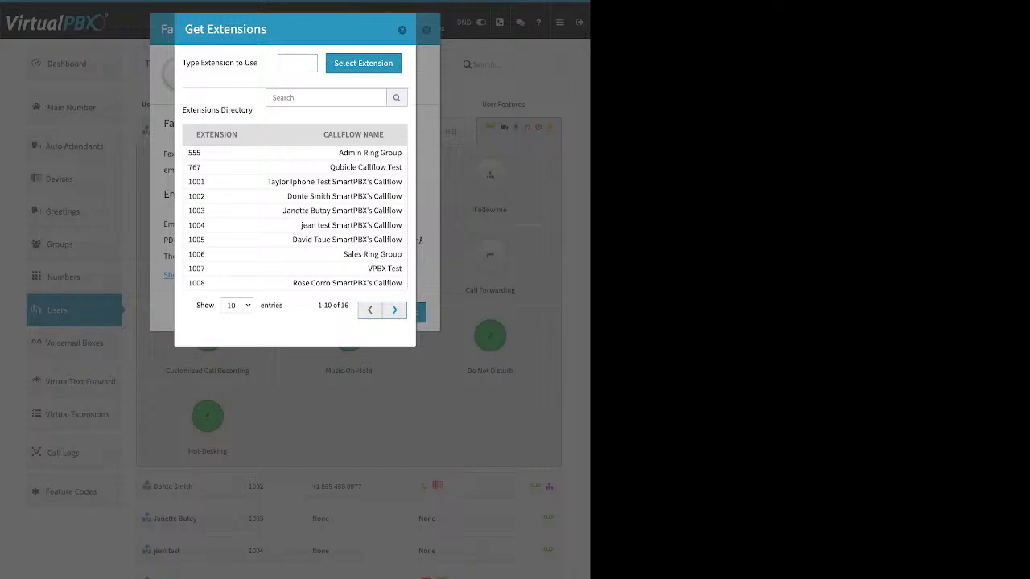
type("9999")
left_click(363, 64)
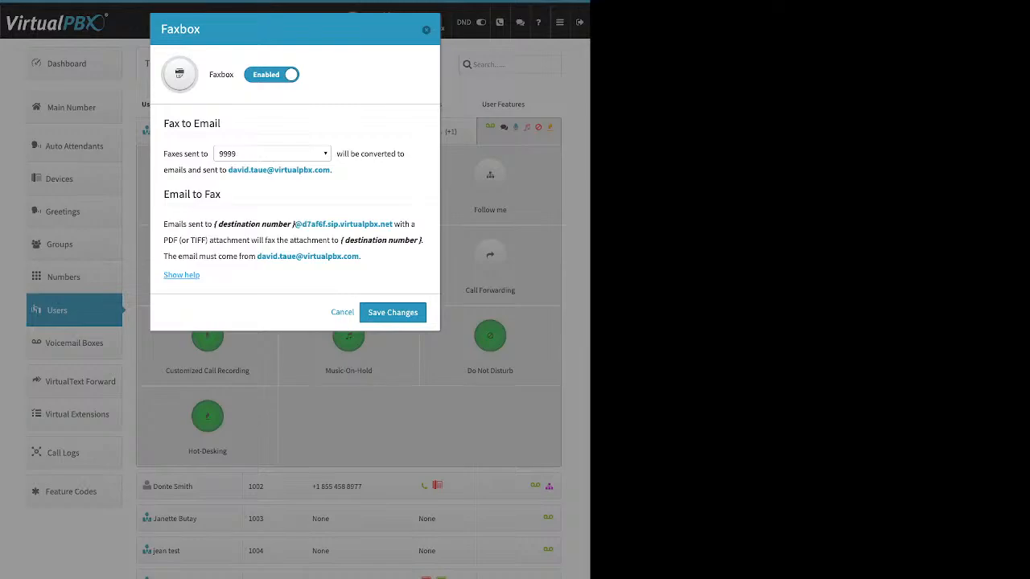
left_click(426, 30)
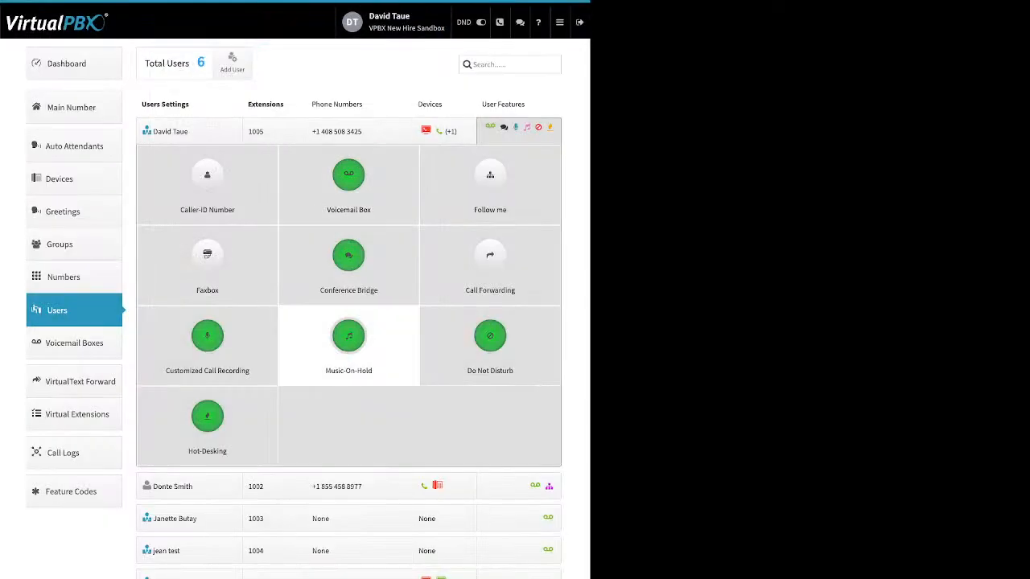
Review the user's Conference Bridge settings, including the conference room PIN and the video conferencing option, and close them.
left_click(348, 261)
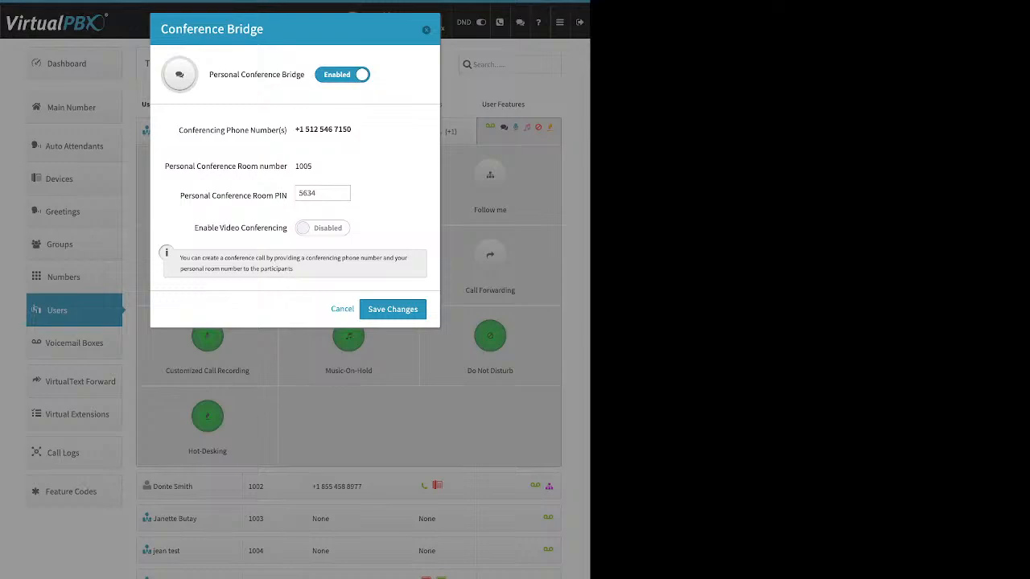
left_click_drag(213, 75, 305, 75)
left_click_drag(180, 195, 287, 195)
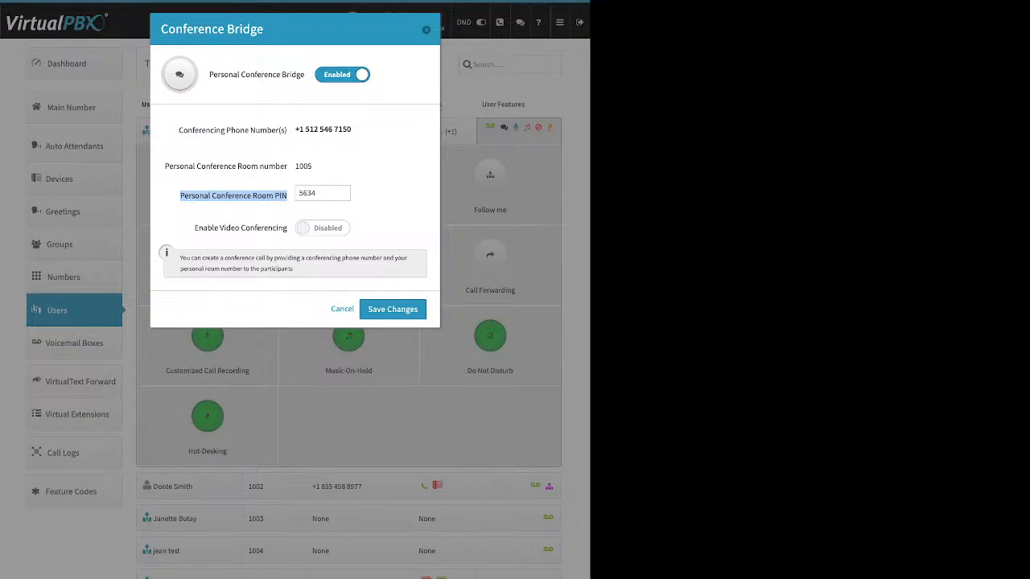
left_click(233, 196)
left_click_drag(194, 228, 287, 228)
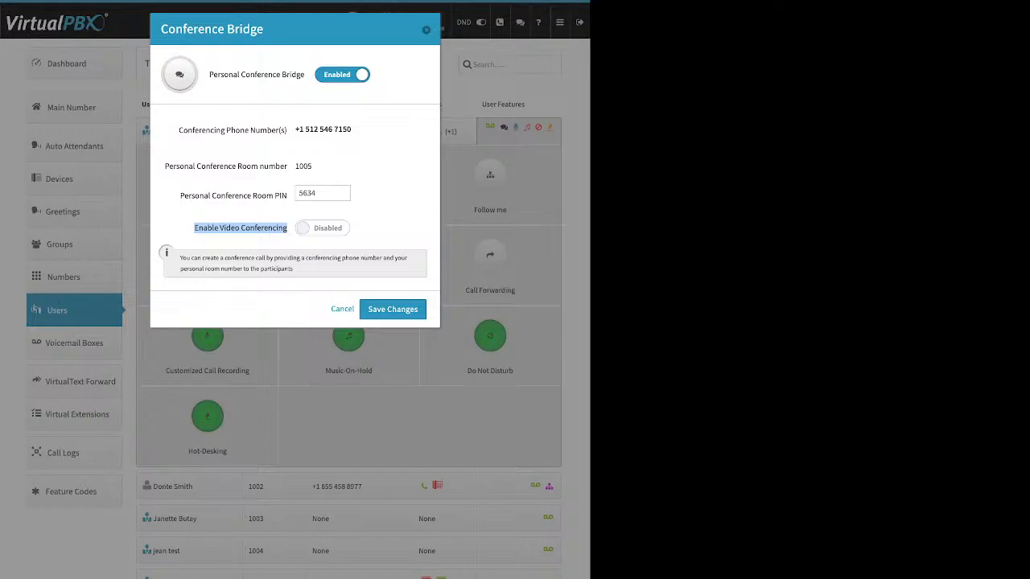
key("Escape")
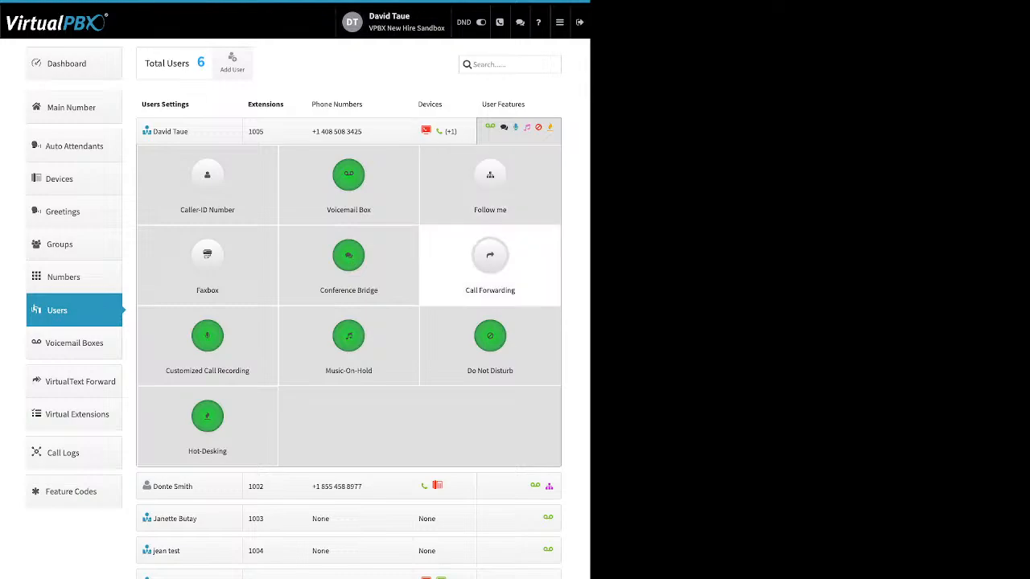
Switch Call Forwarding to Failover Mode, review the forwarding destination and number, and close the settings without saving.
left_click(490, 256)
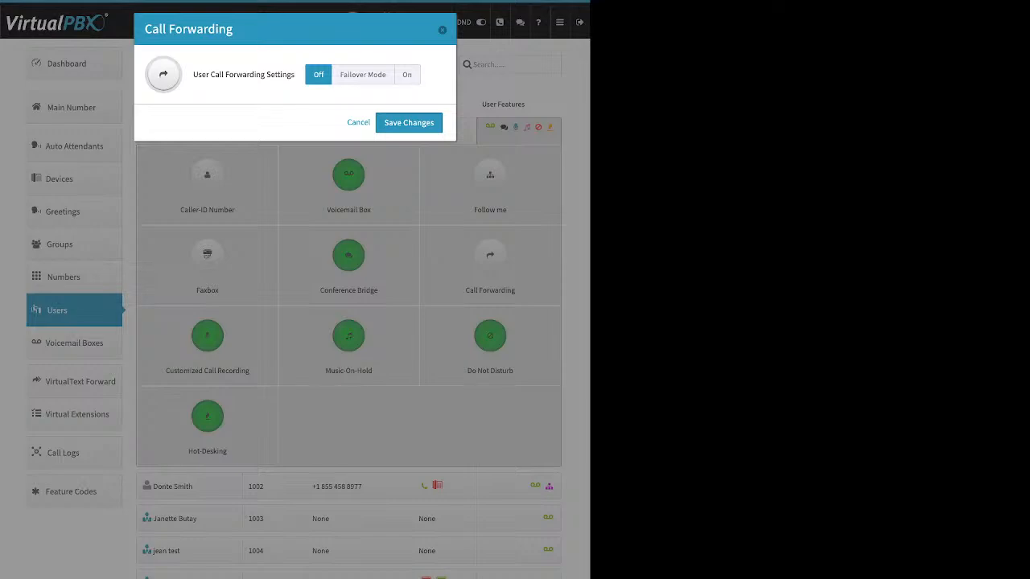
left_click(363, 75)
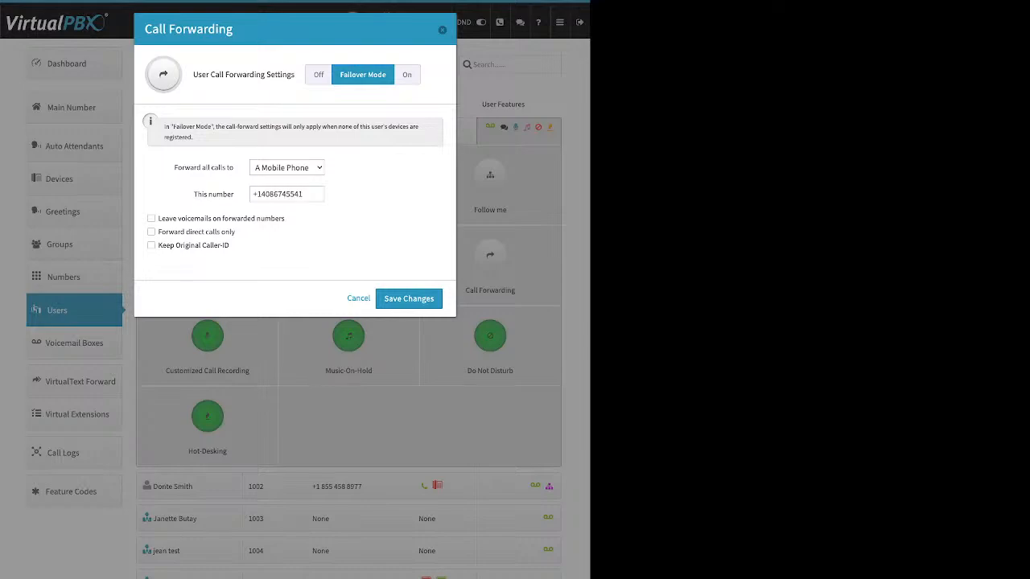
left_click_drag(182, 168, 305, 195)
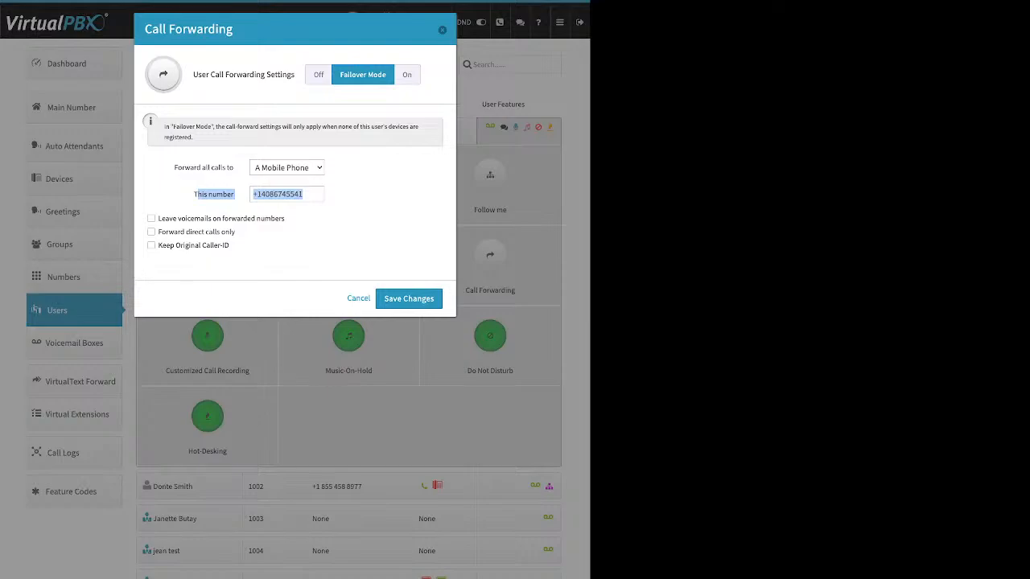
key("Escape")
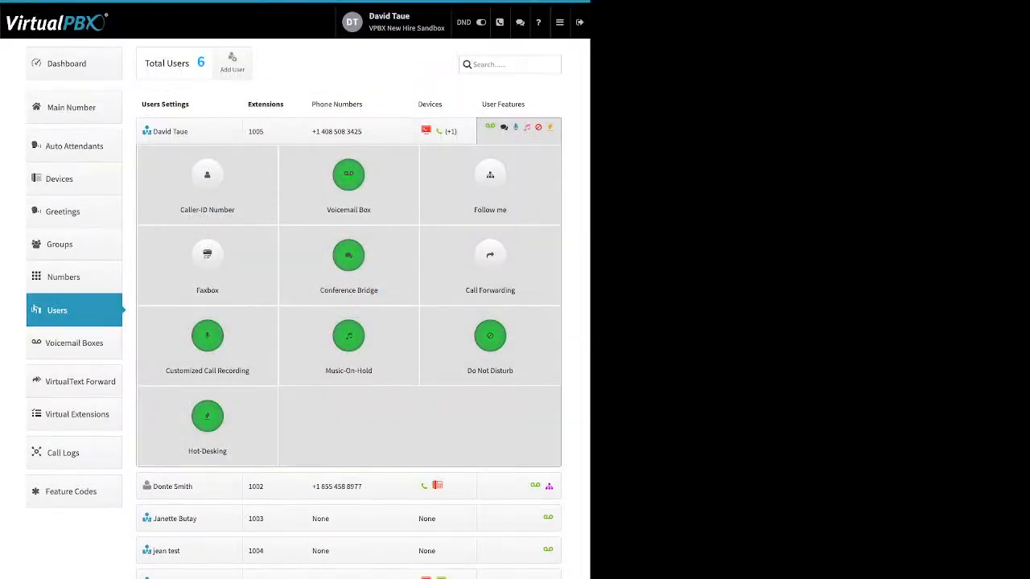
Set Inbound External and Outbound External to Account Default (On) in the user's Customized Call Recording settings.
left_click(207, 342)
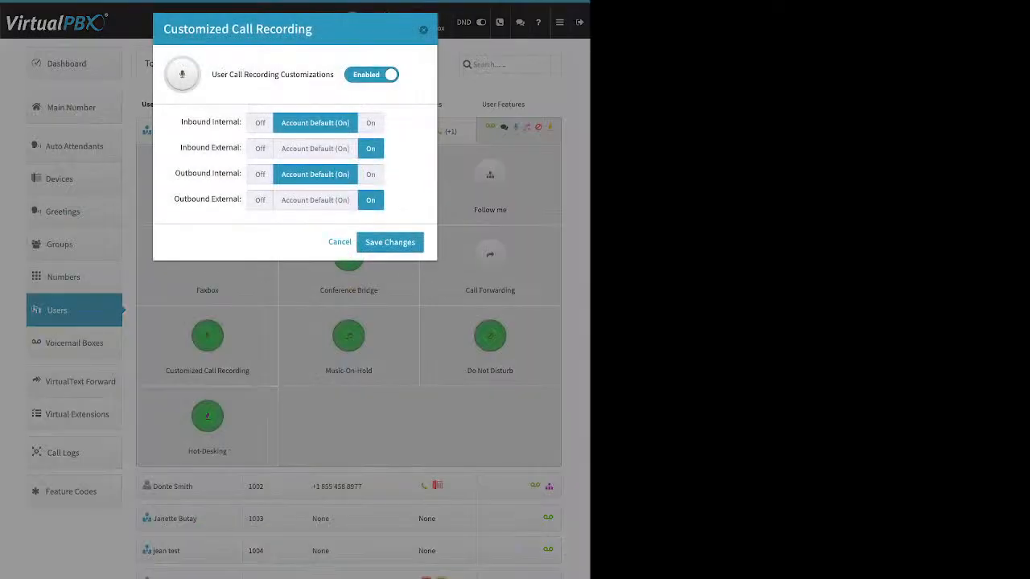
left_click(315, 149)
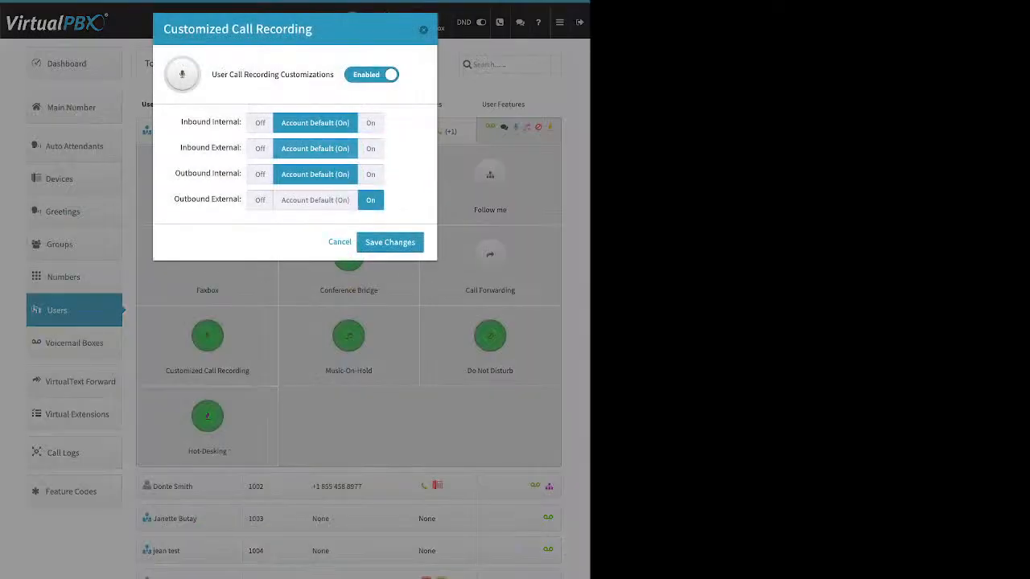
left_click(315, 201)
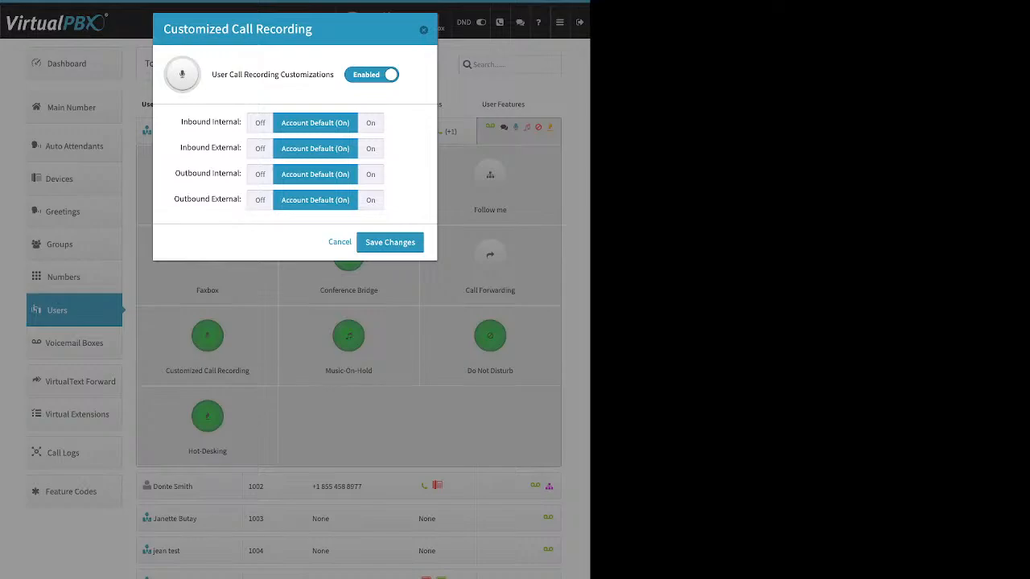
Set Inbound Internal call recording to Off and Inbound External call recording to On.
triple_click(211, 122)
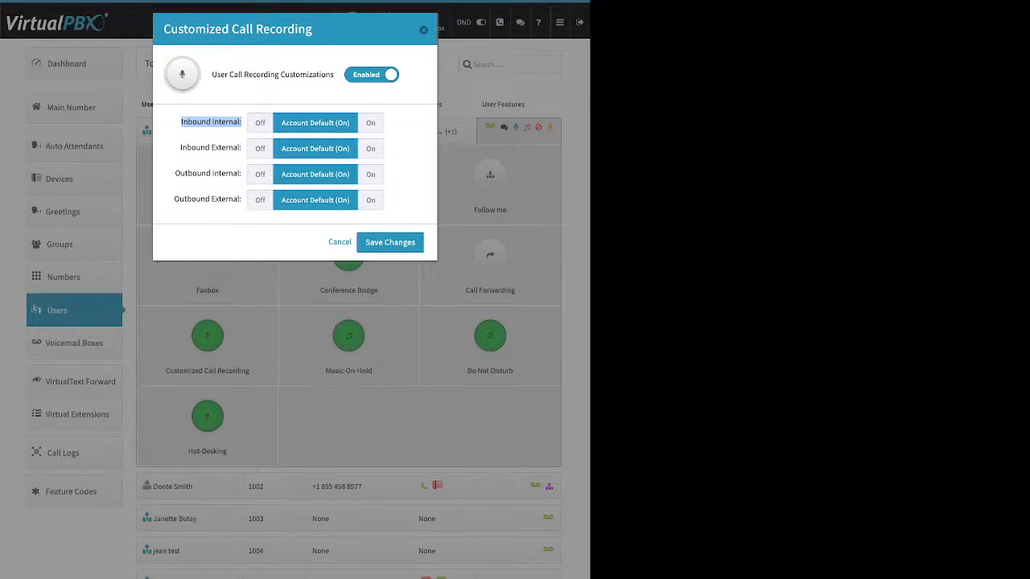
left_click(370, 123)
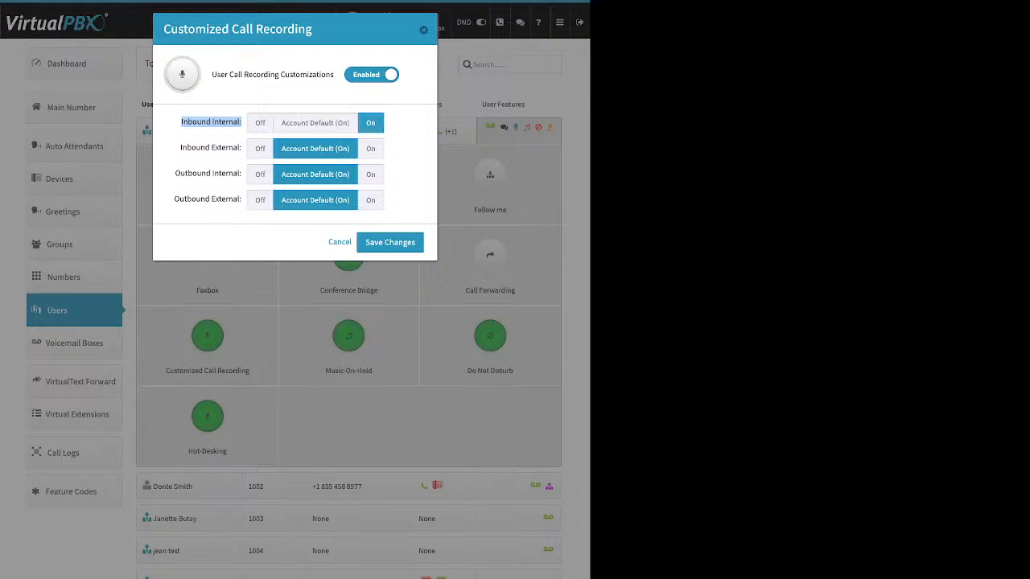
left_click(260, 123)
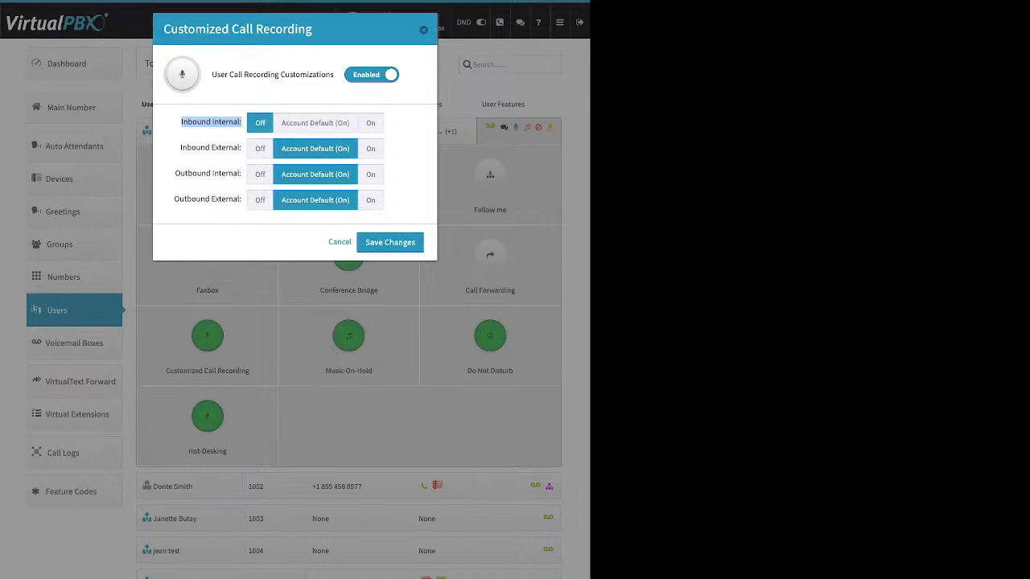
left_click_drag(181, 148, 241, 148)
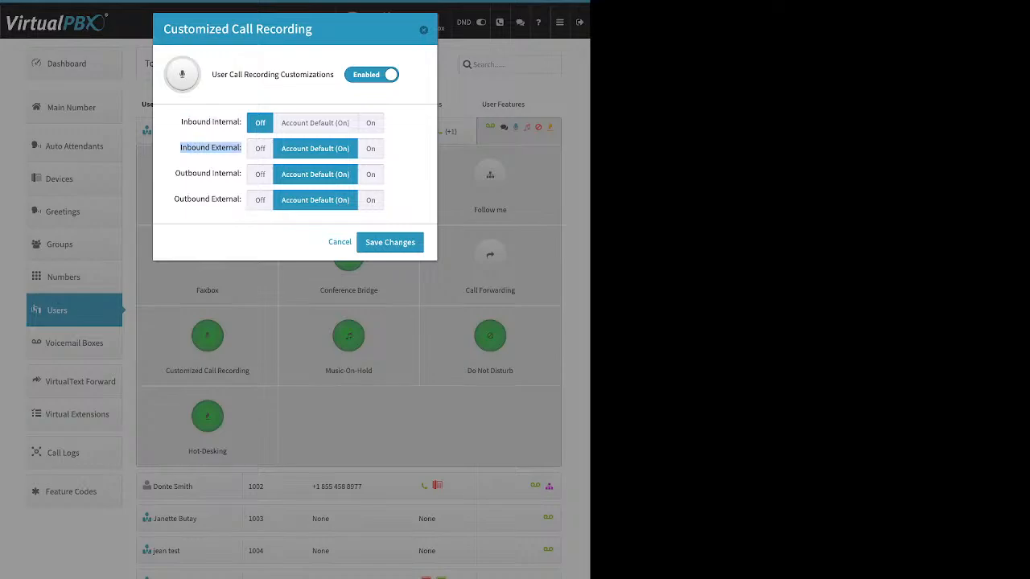
left_click(176, 173)
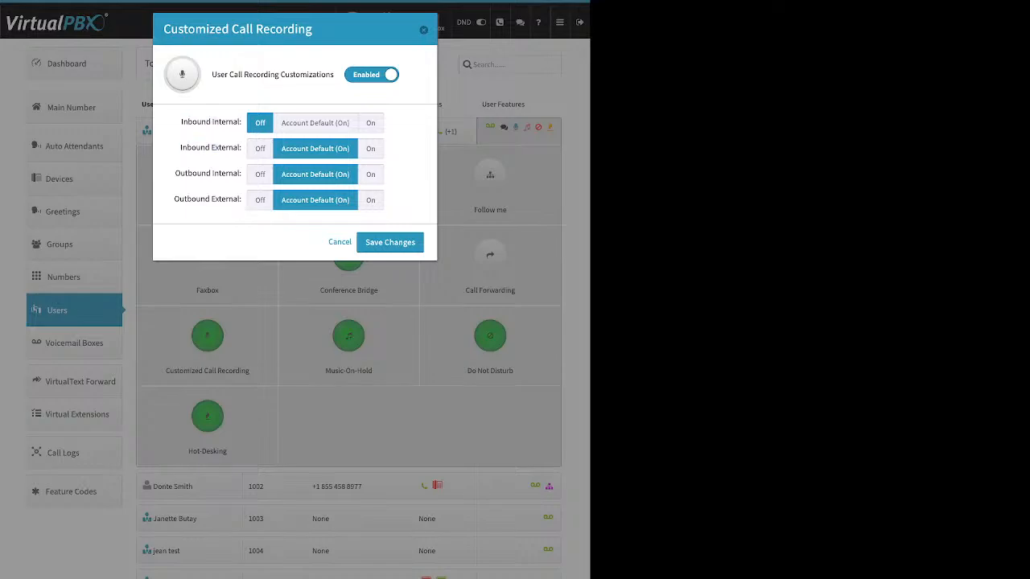
left_click(370, 149)
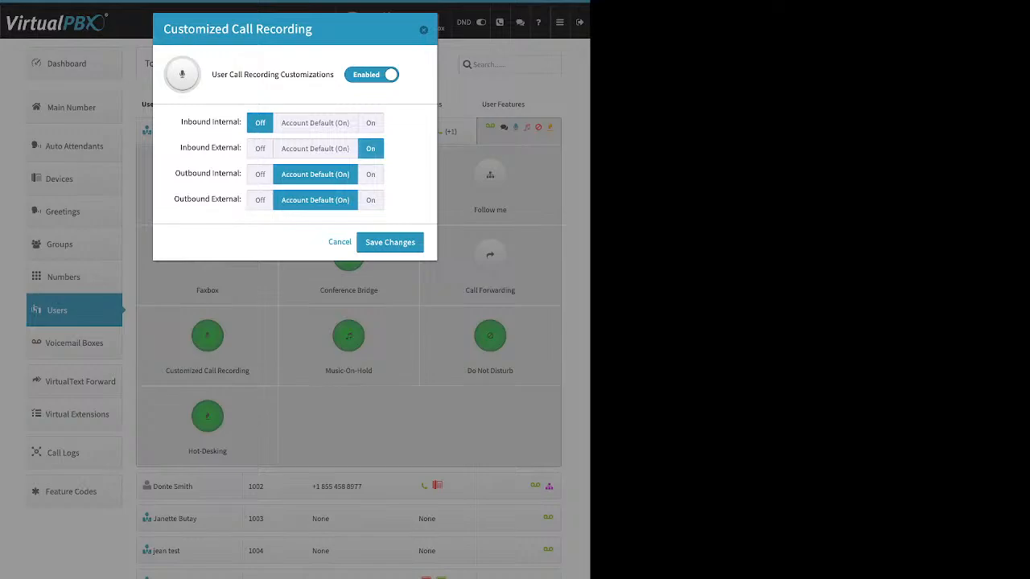
Set Outbound Internal, Outbound External and Inbound Internal call recording to On, and save the user's call recording customizations.
left_click(260, 173)
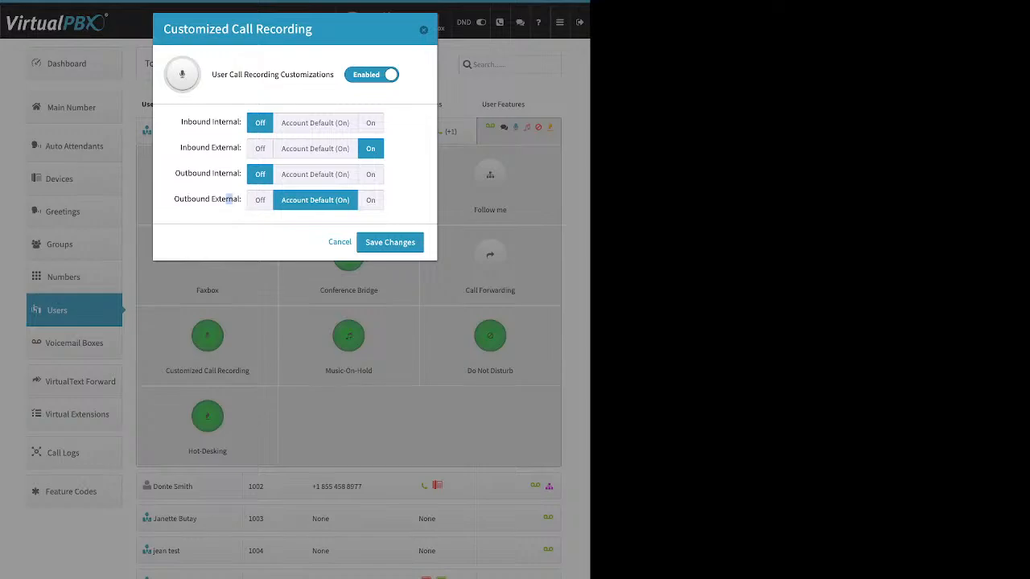
left_click(370, 200)
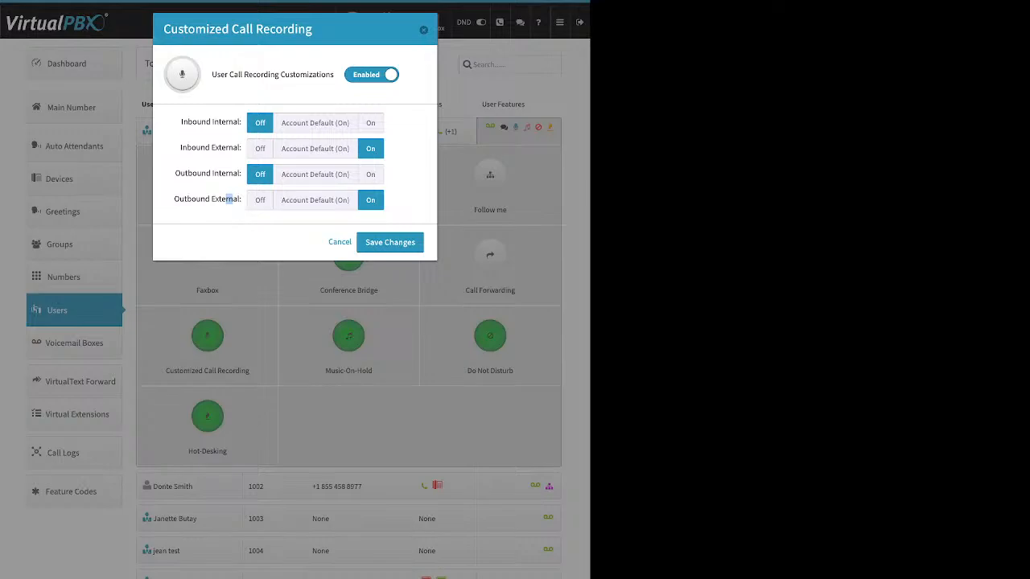
left_click(371, 174)
left_click(371, 123)
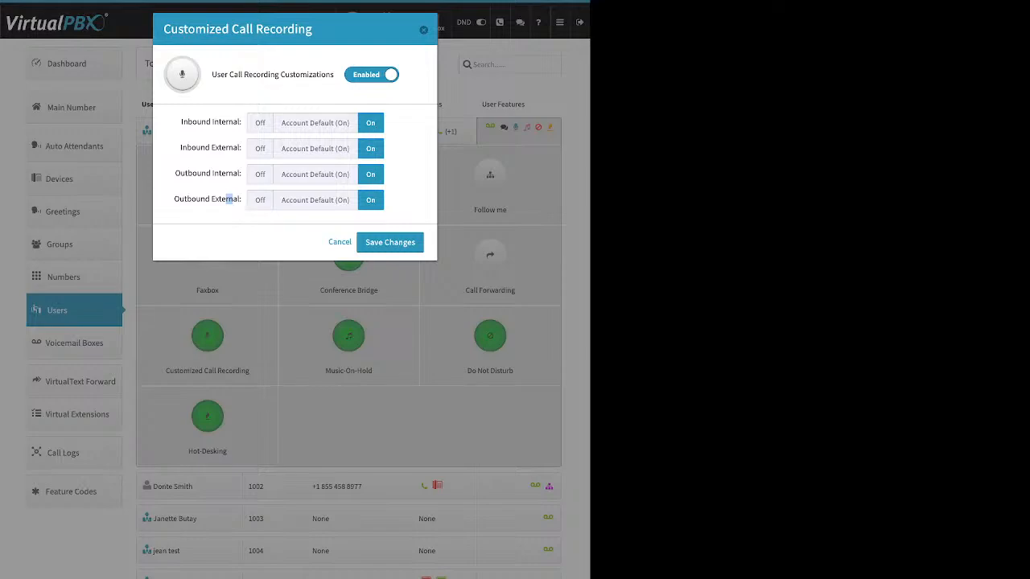
left_click(390, 242)
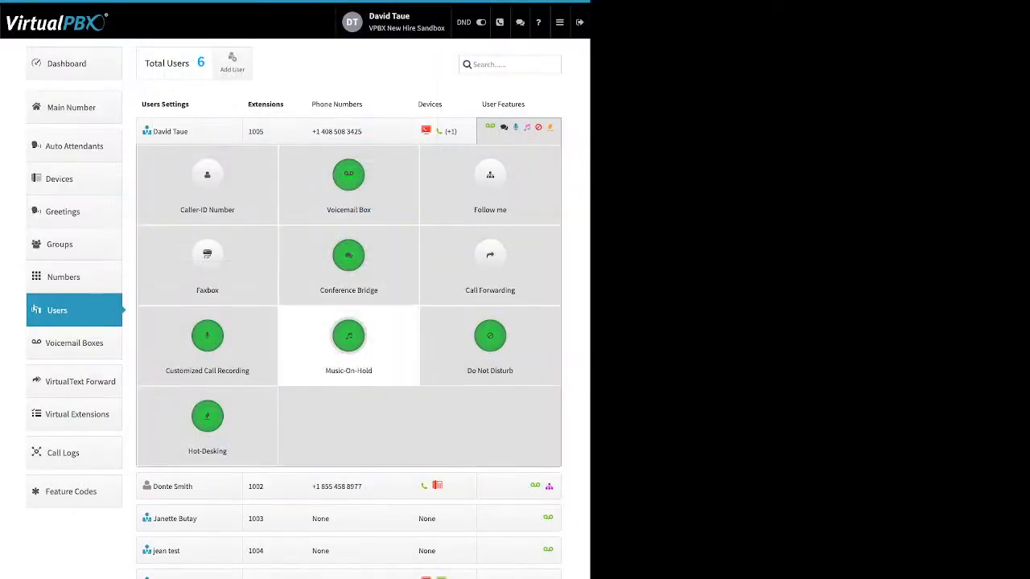
Review the user's Music-On-Hold settings, including the audio file upload option, and close them without saving.
left_click(348, 336)
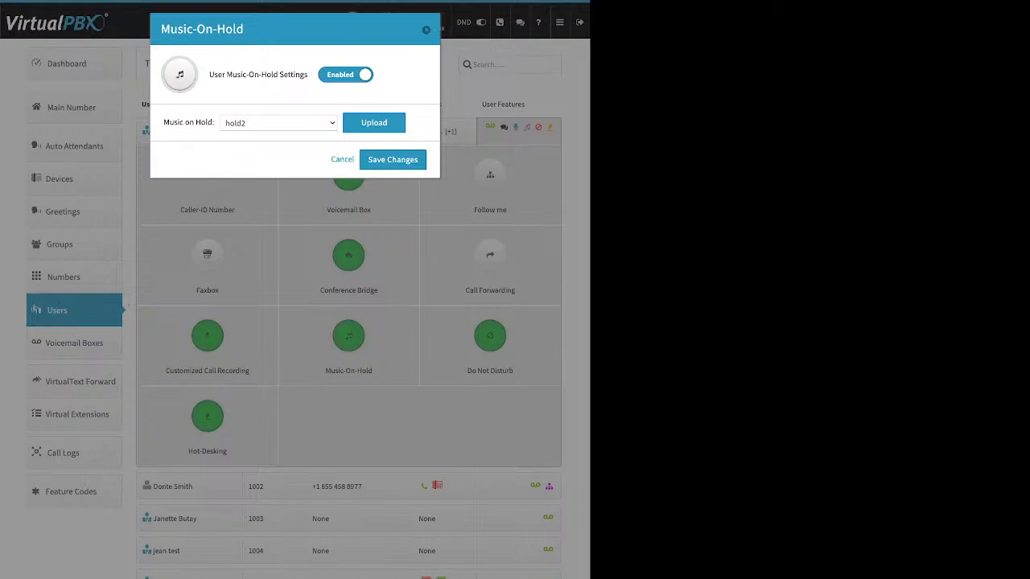
left_click_drag(209, 75, 305, 75)
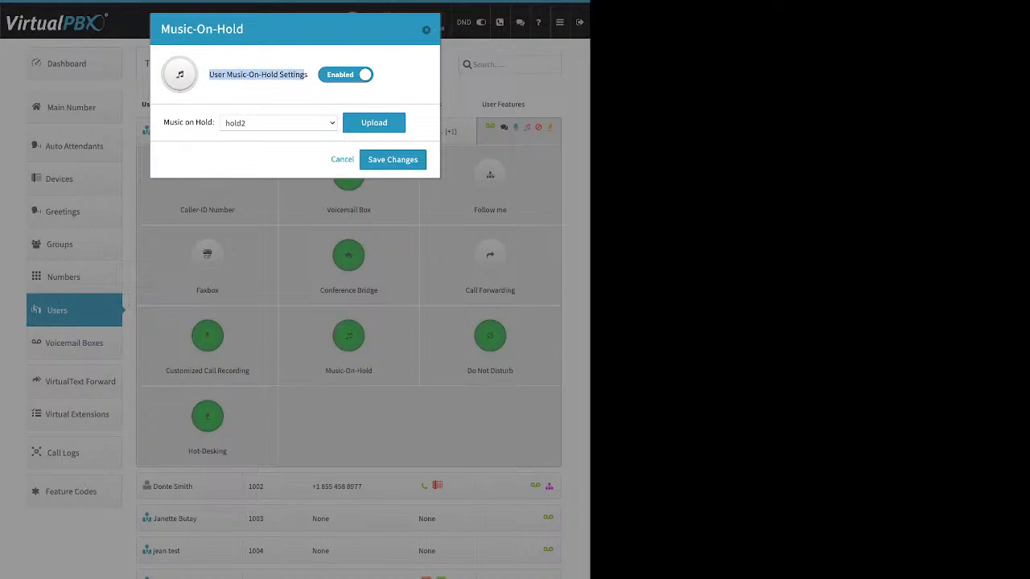
left_click(373, 123)
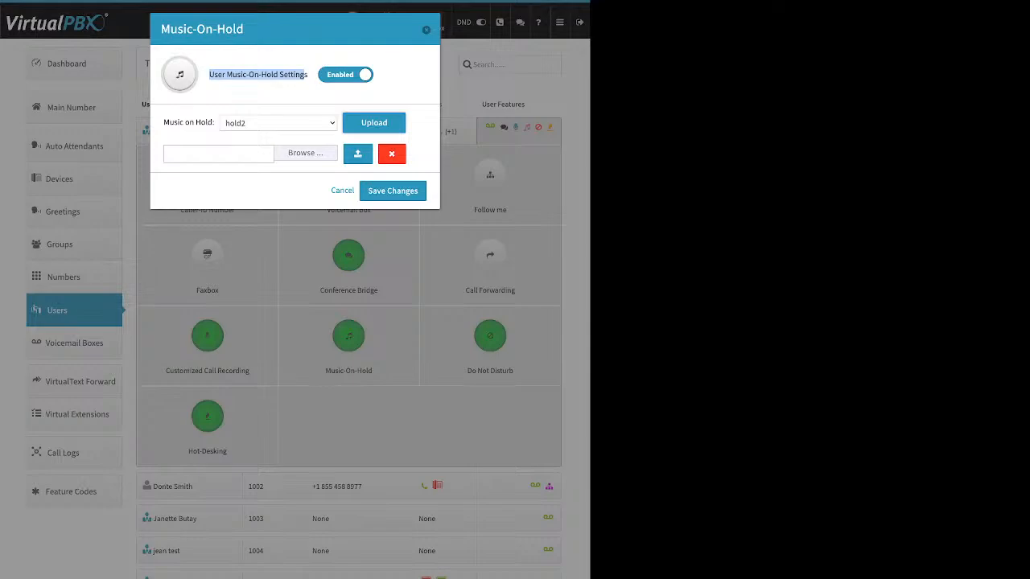
left_click(294, 98)
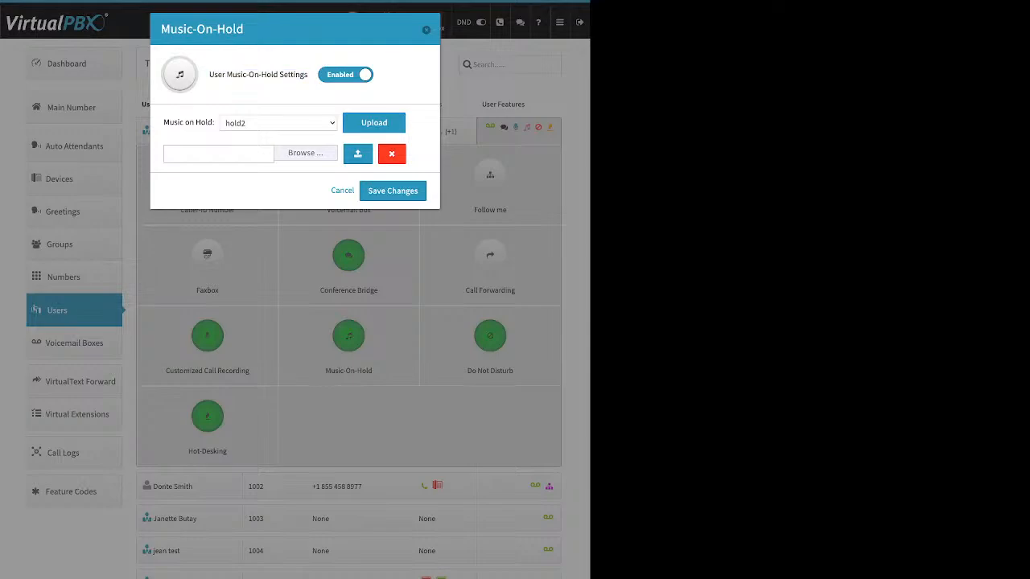
key("Escape")
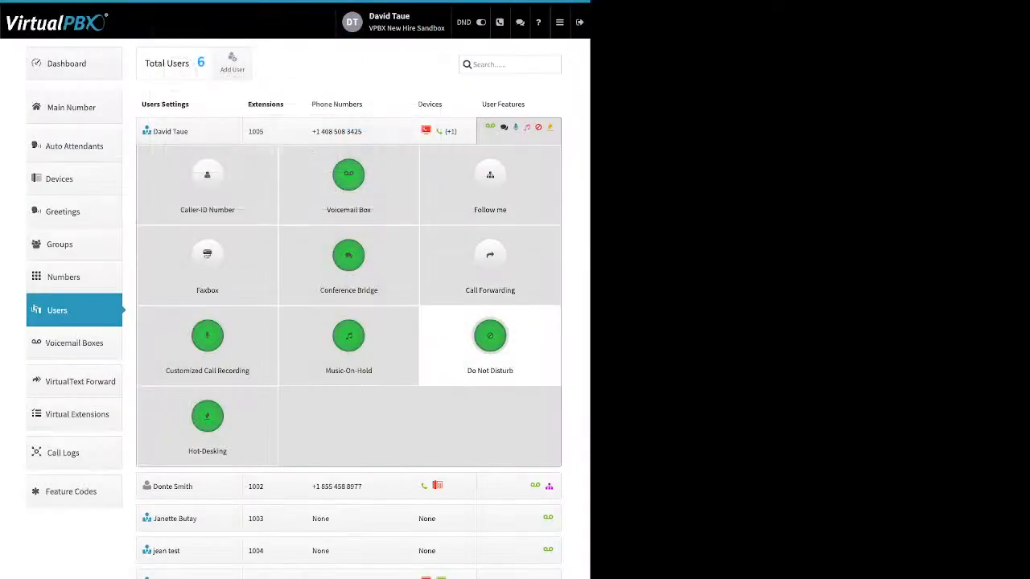
Review the user's Do Not Disturb and Hot-Desking settings, including the Hotdesk ID, and close both without saving.
left_click(490, 336)
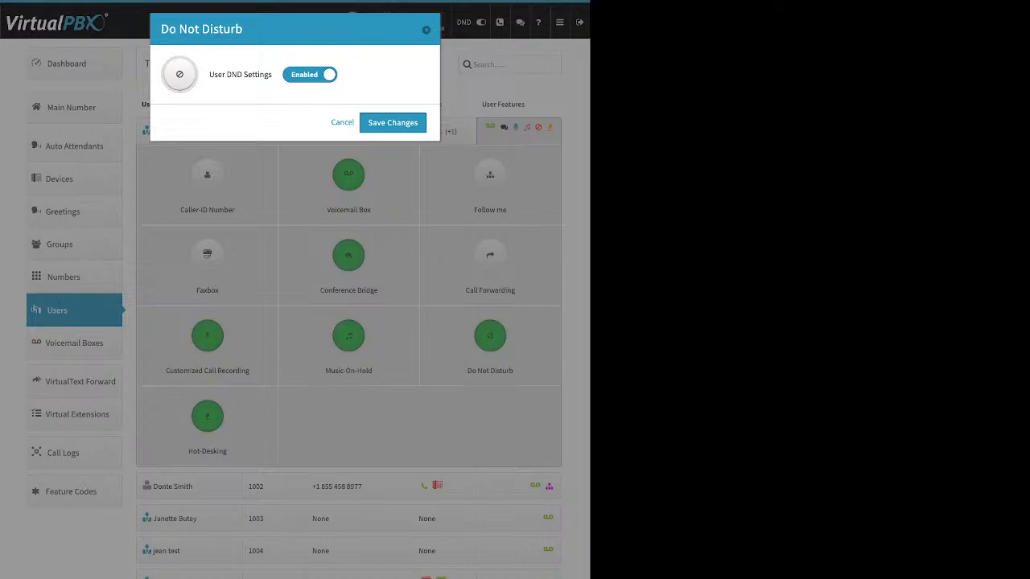
key("Escape")
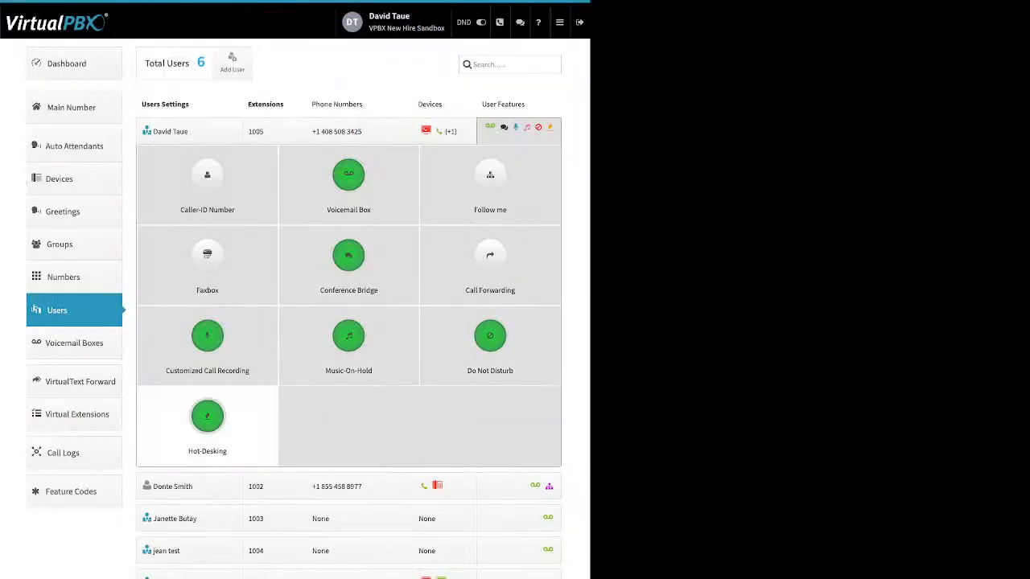
left_click(230, 450)
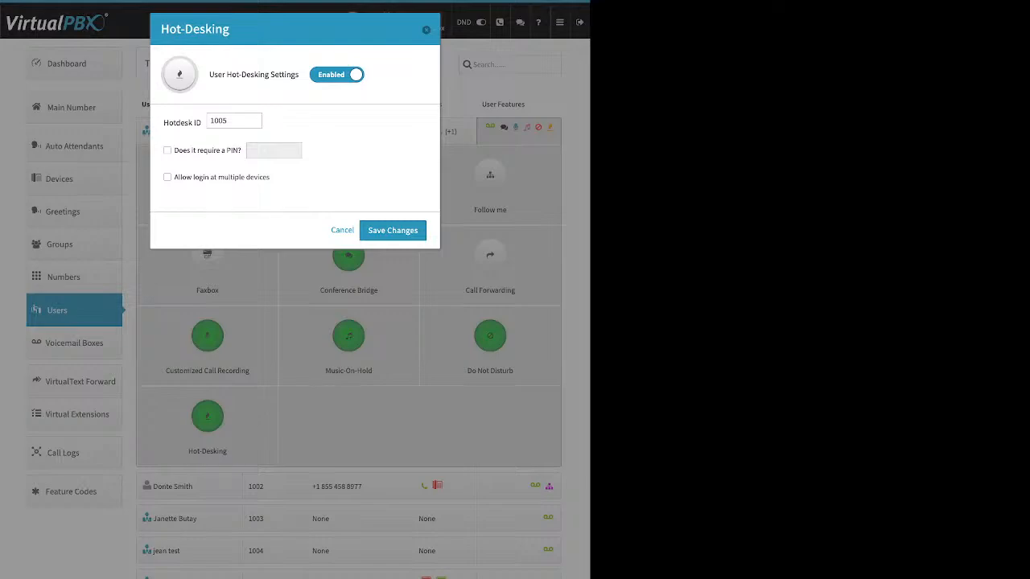
left_click_drag(214, 75, 282, 74)
left_click_drag(165, 124, 196, 123)
left_click(426, 30)
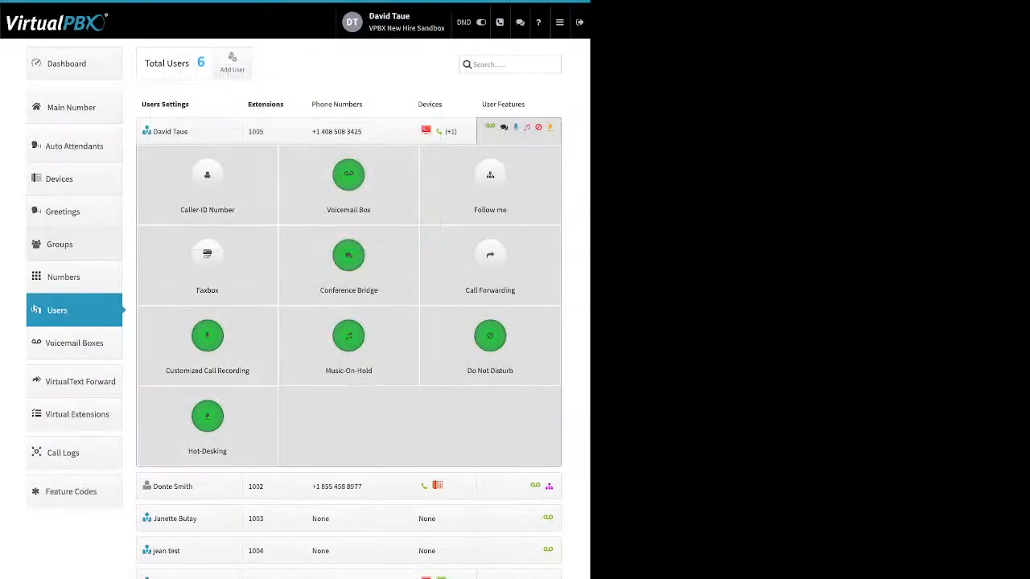
Open the account's groups and start a new group, reviewing its name and extension fields.
left_click(59, 245)
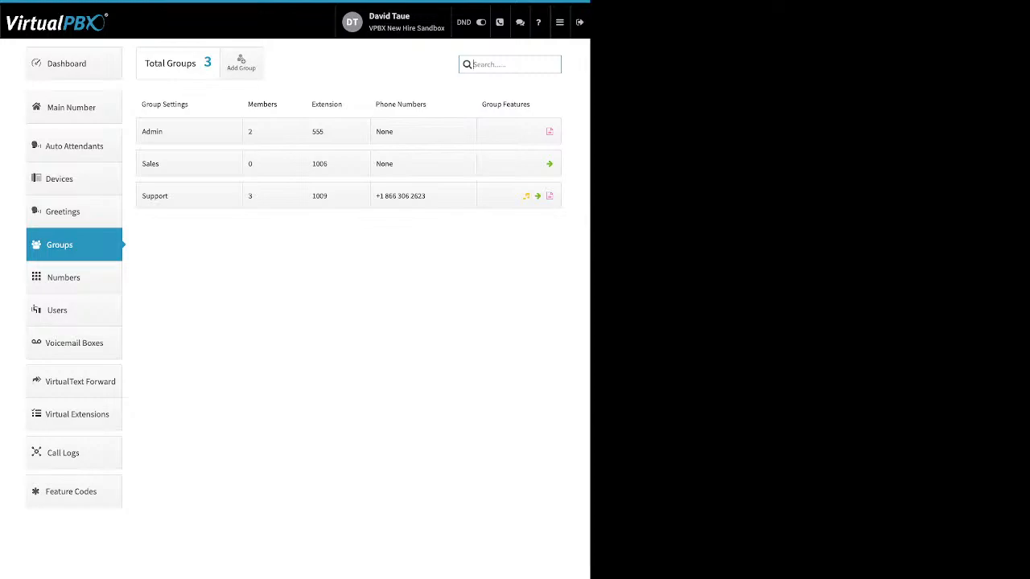
left_click(241, 63)
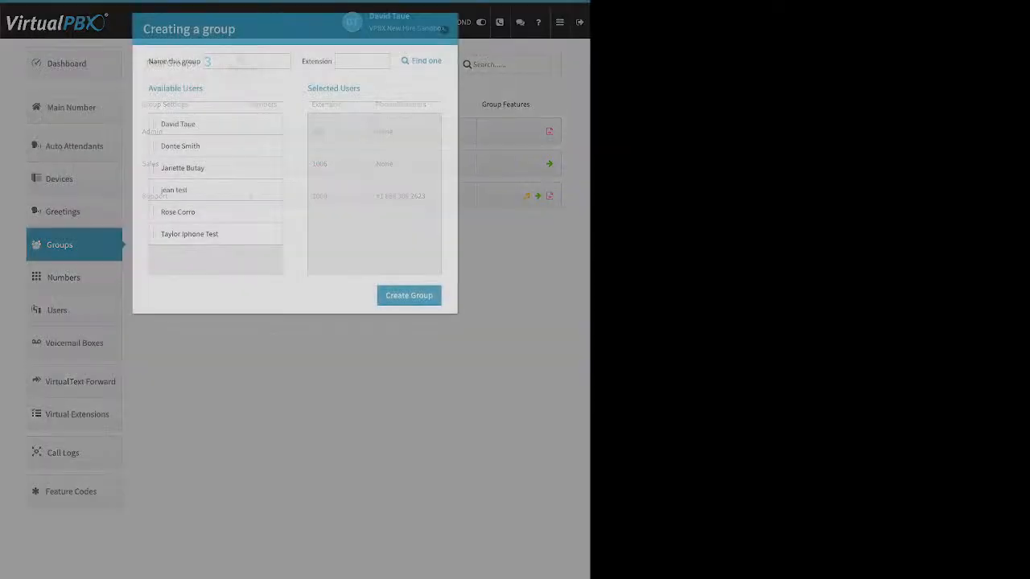
left_click_drag(149, 61, 185, 61)
double_click(317, 62)
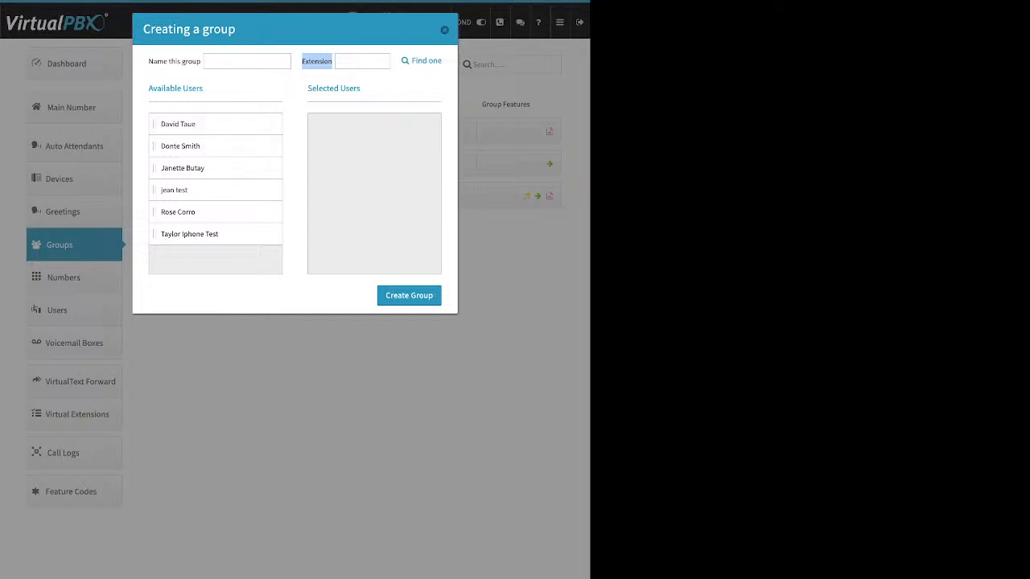
Assign three of the available users to the new group's selected users, and close the form without creating the group.
left_click_drag(203, 124, 328, 156)
left_click_drag(203, 146, 354, 129)
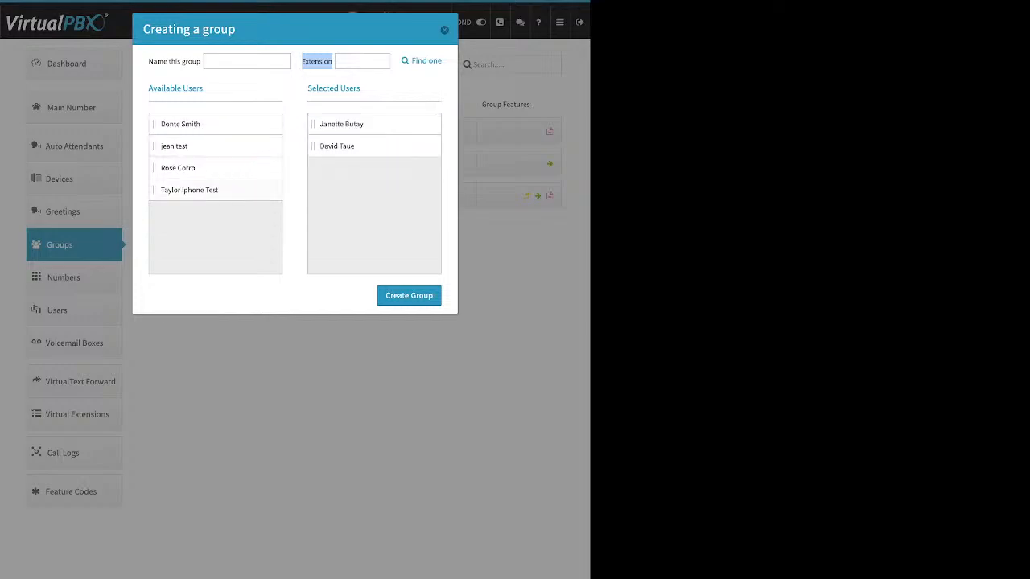
left_click_drag(203, 190, 354, 148)
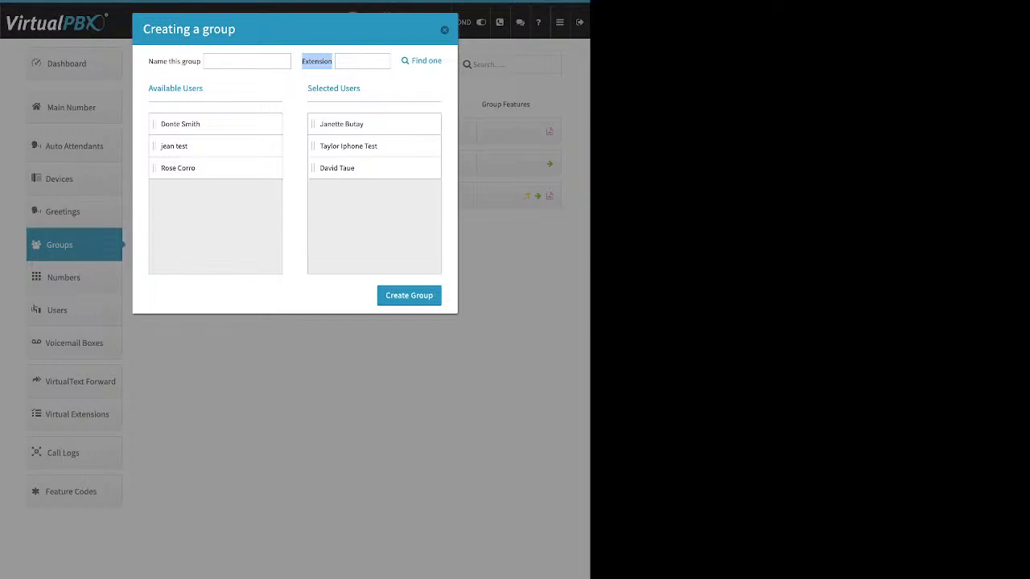
key("Escape")
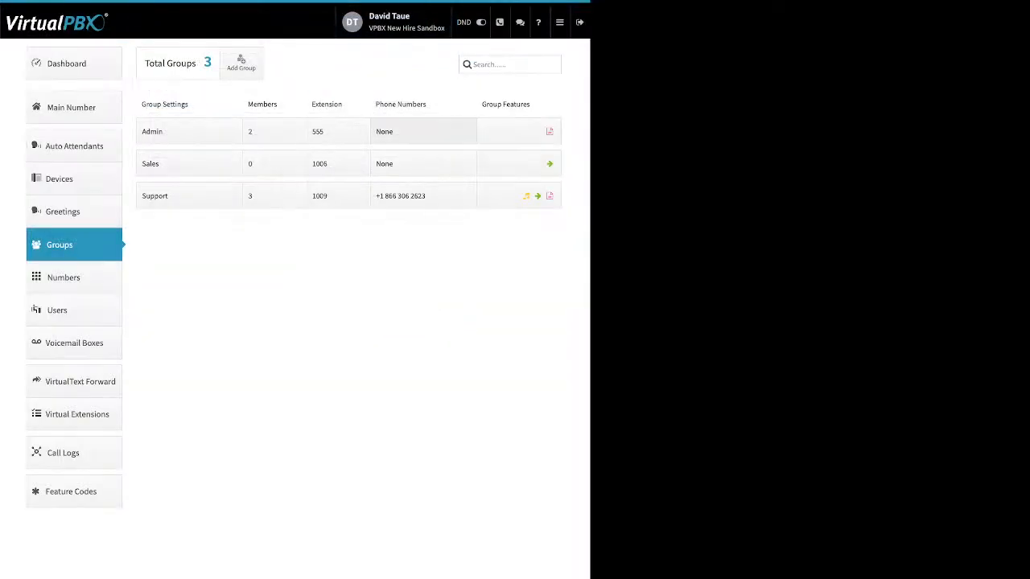
Review the Support group's name, group call attempts and delete option, and close its settings without saving.
left_click(189, 196)
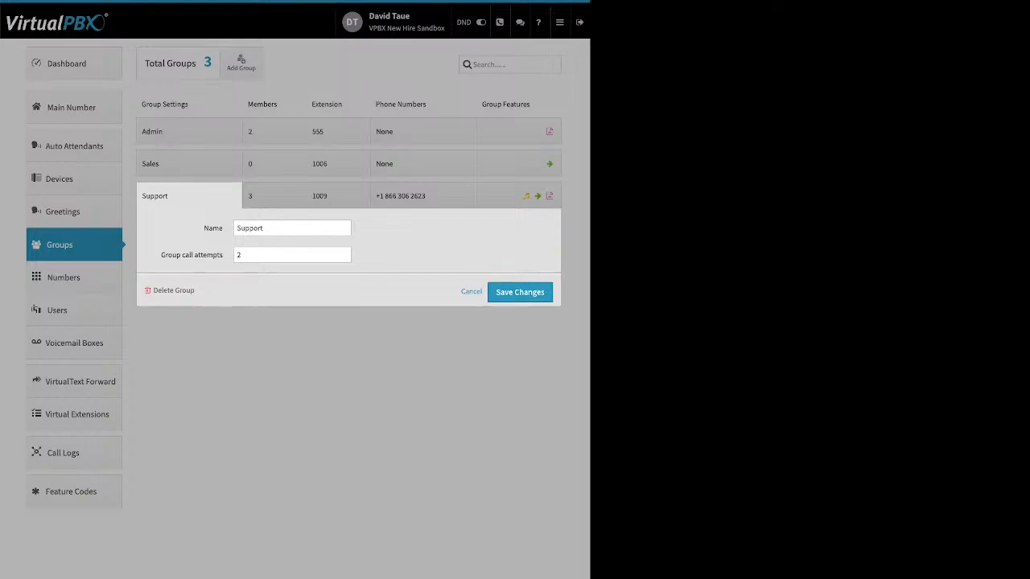
left_click_drag(203, 228, 222, 229)
left_click_drag(161, 255, 223, 255)
left_click(342, 252)
left_click(343, 258)
left_click_drag(195, 291, 164, 290)
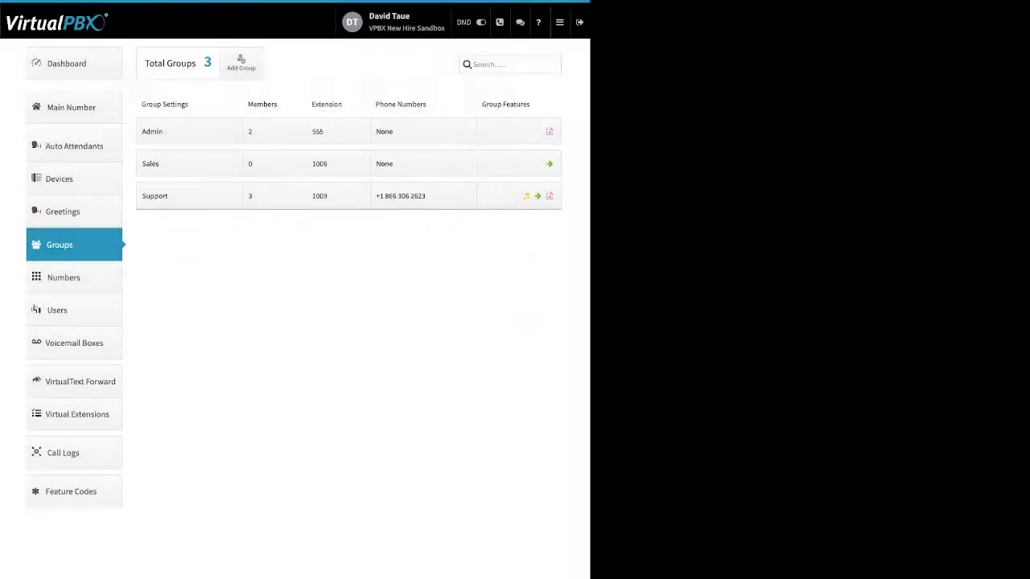
Distribute the 120-second ring time among the Support group's members, start the second member's ringing at 11 seconds, and cancel the changes.
left_click(274, 196)
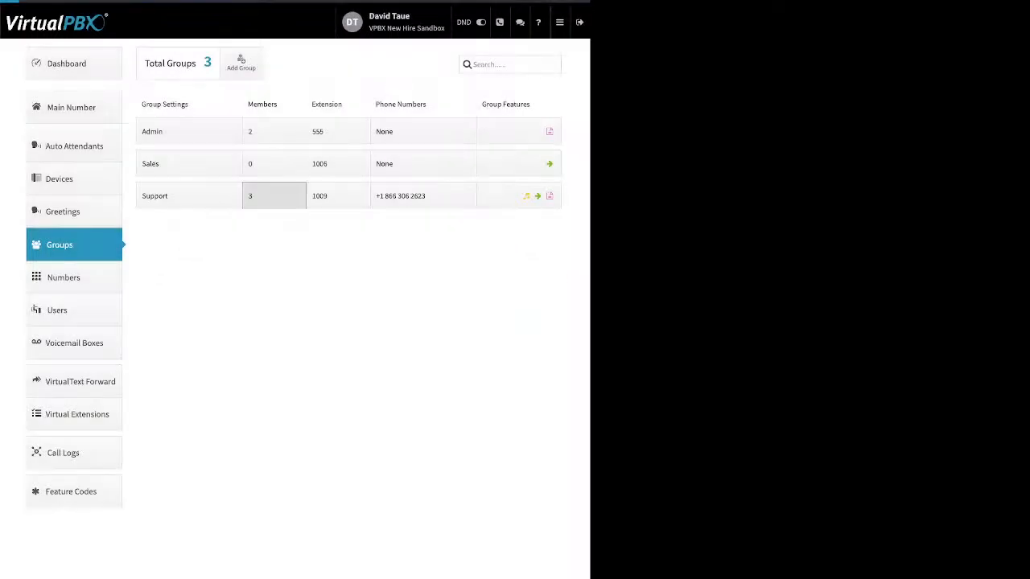
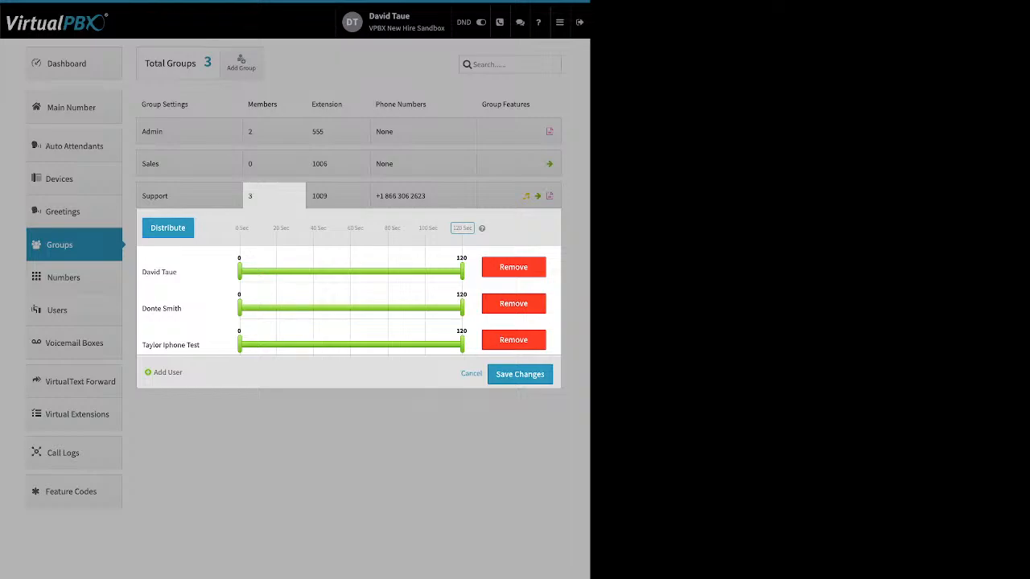
left_click_drag(148, 228, 251, 229)
left_click(462, 229)
left_click(167, 228)
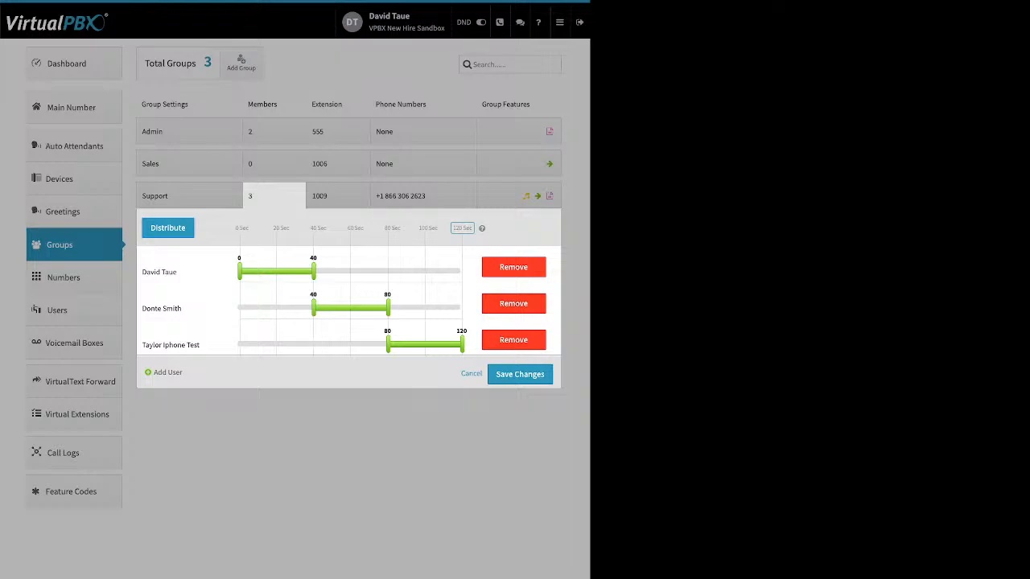
left_click_drag(297, 309, 259, 307)
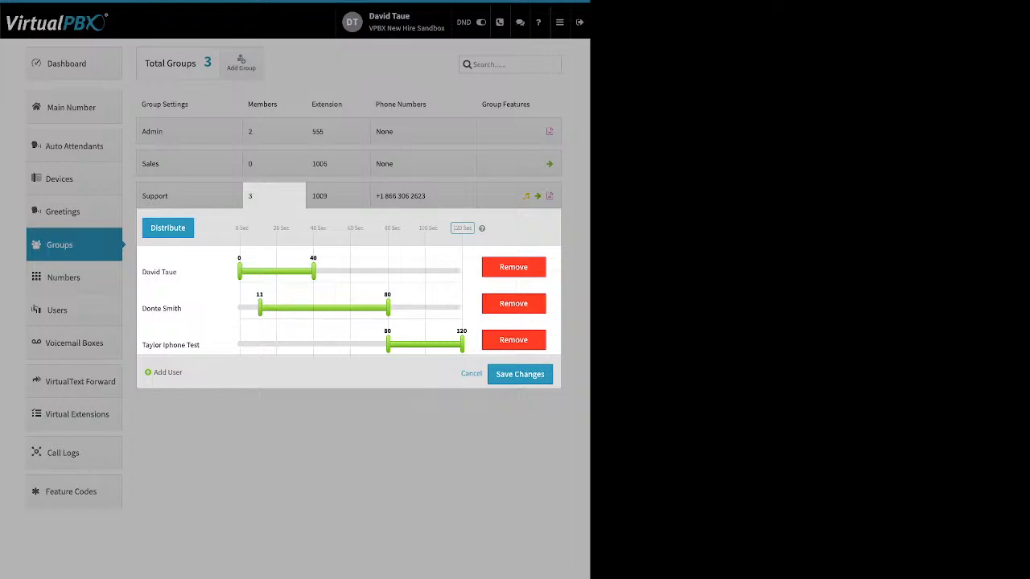
left_click(472, 373)
Reopen the Support group's members, move the last member to first place, and distribute the ring time evenly in the new order.
left_click(274, 196)
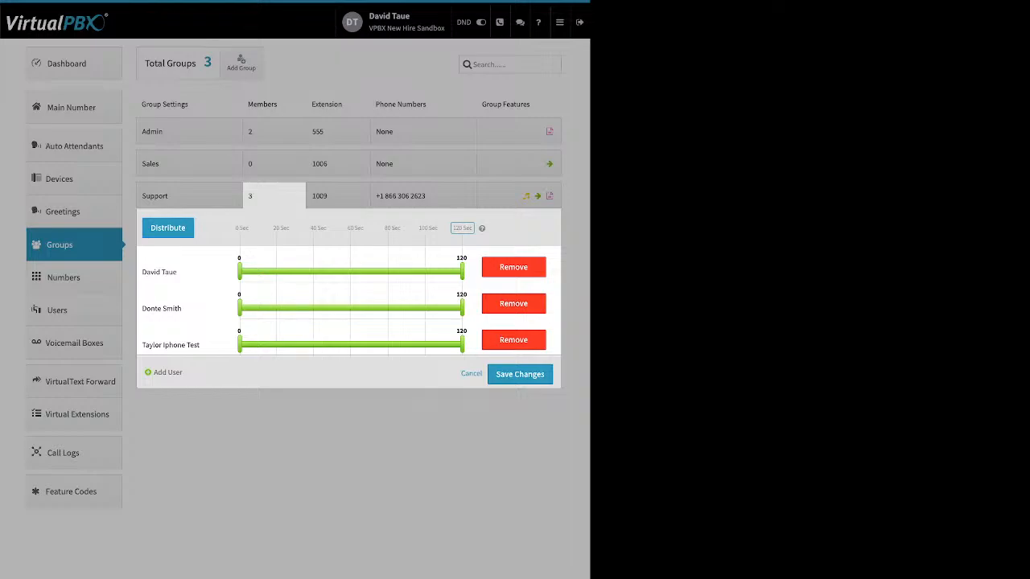
left_click(168, 229)
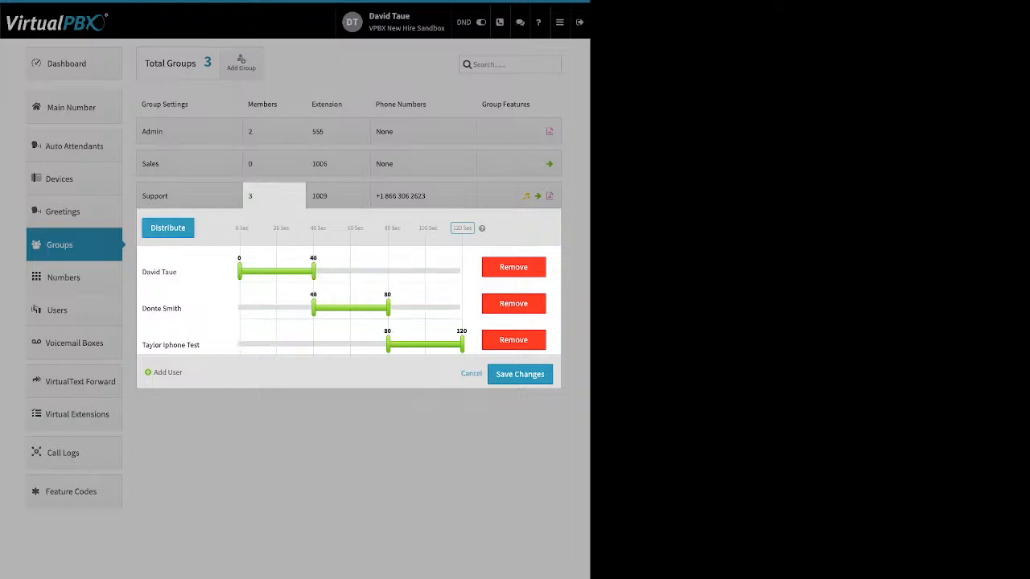
left_click_drag(170, 345, 172, 262)
left_click(168, 229)
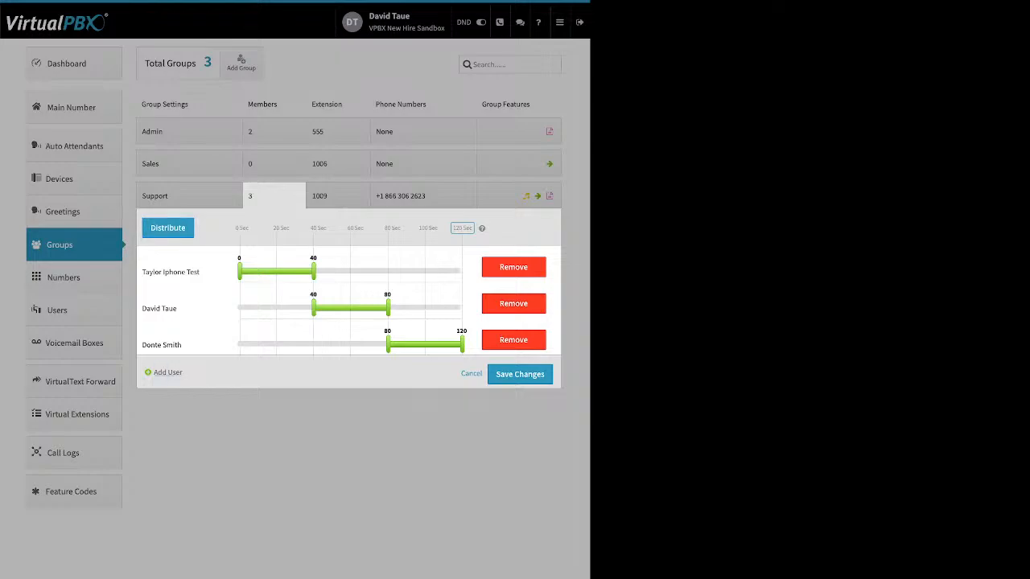
View the users available to add to the Support group, and close the list and member settings without saving.
left_click(157, 373)
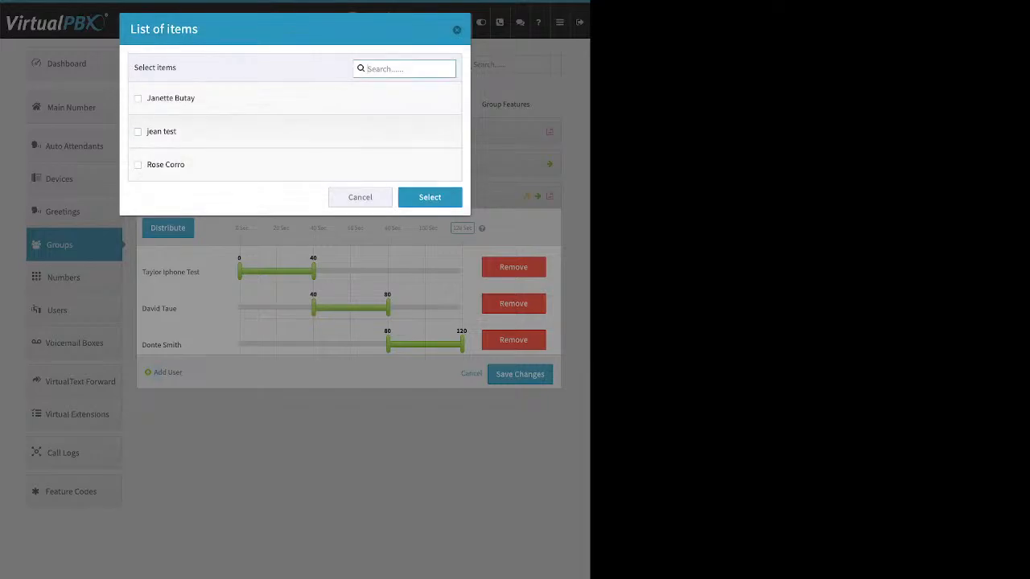
key("Escape")
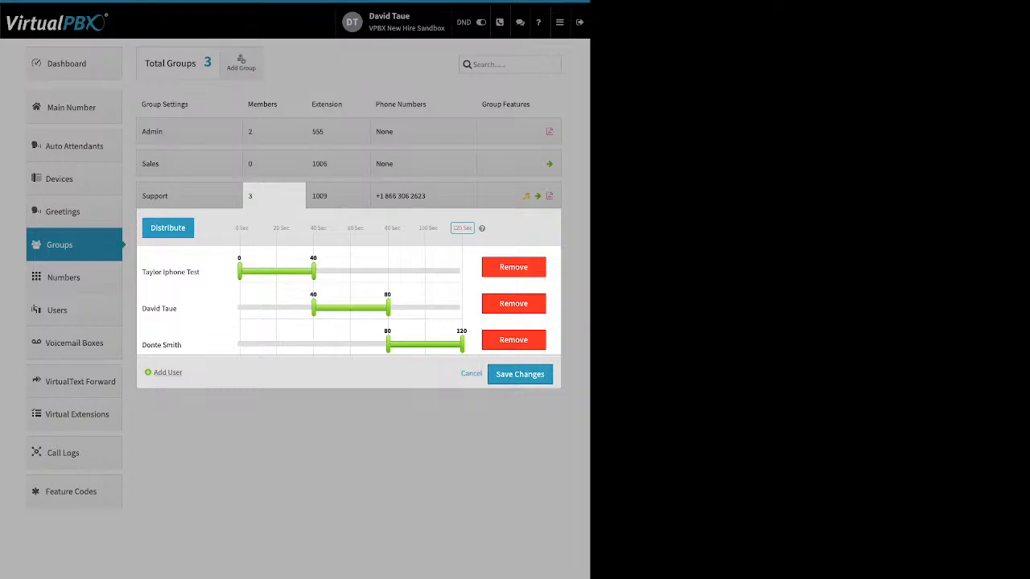
key("Escape")
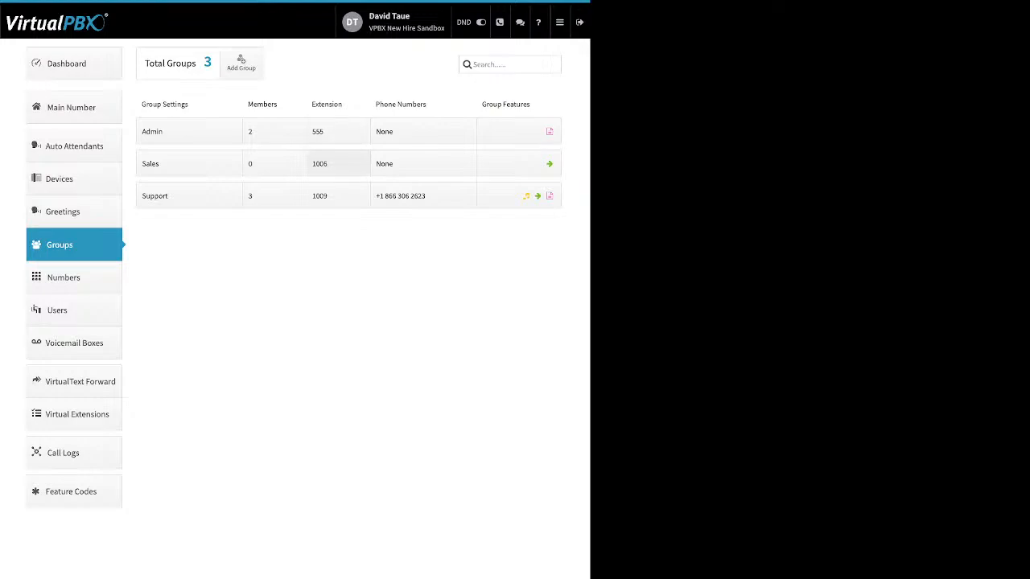
Add extension 1008 to the Support group's extensions, and cancel the change.
left_click(337, 196)
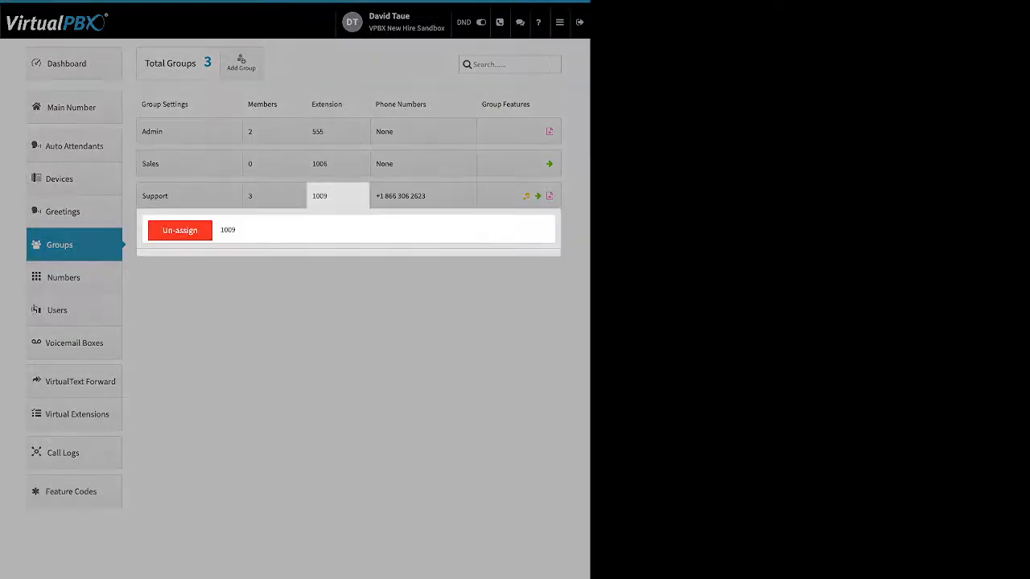
left_click_drag(200, 267, 164, 267)
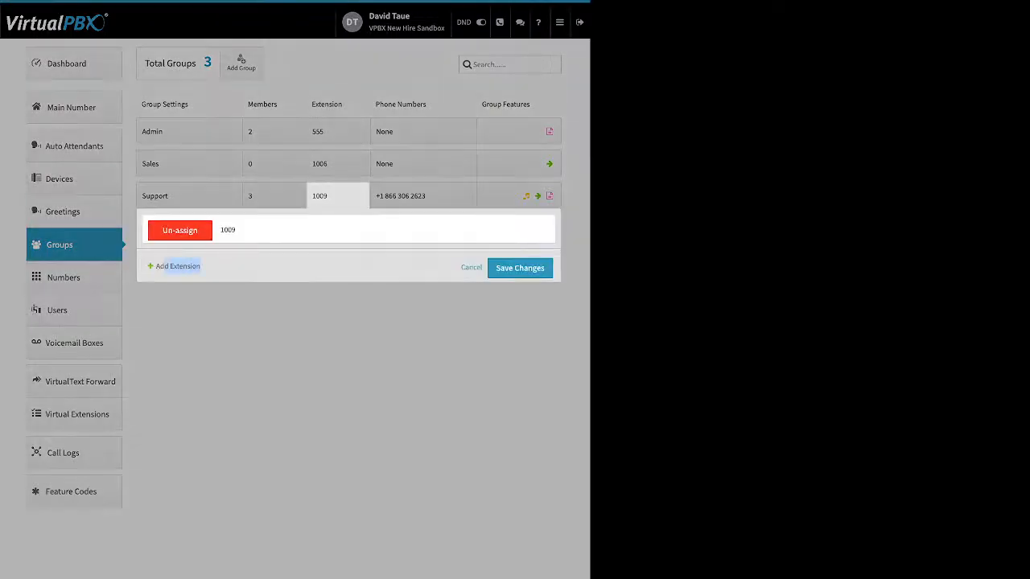
left_click(173, 266)
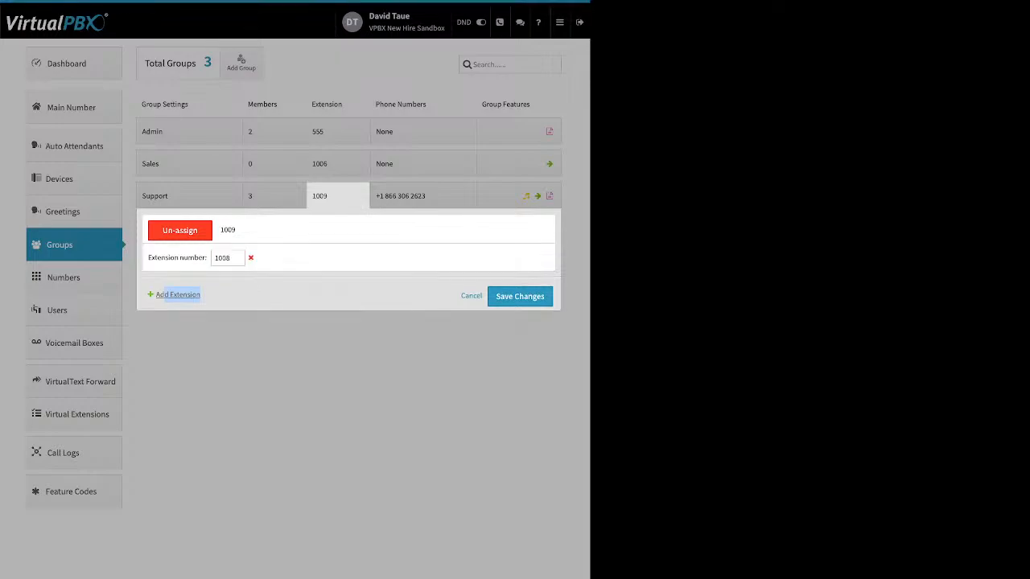
left_click(471, 296)
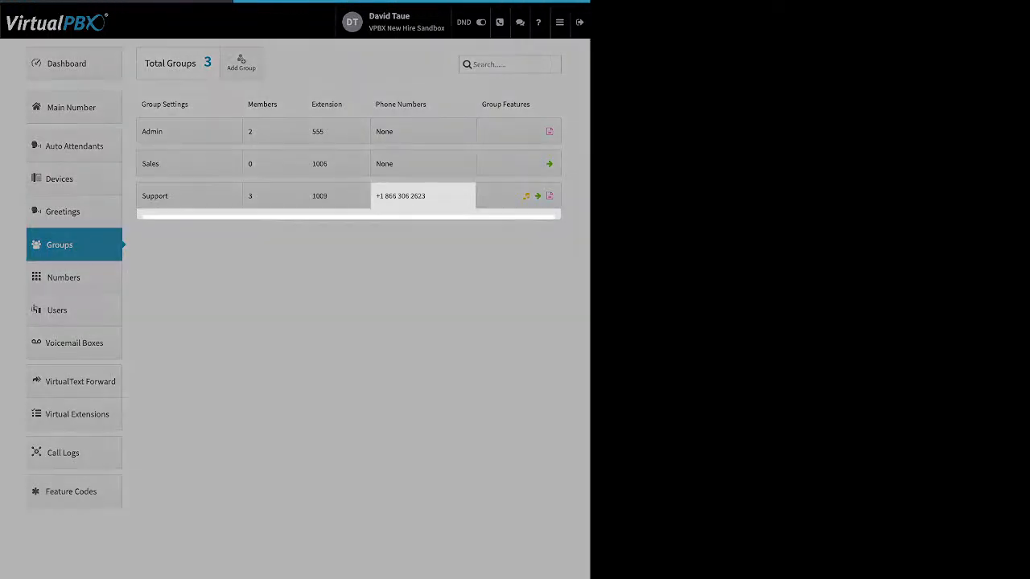
View the Support group's ringback settings and the option to upload ringback media, and cancel without saving.
left_click(423, 196)
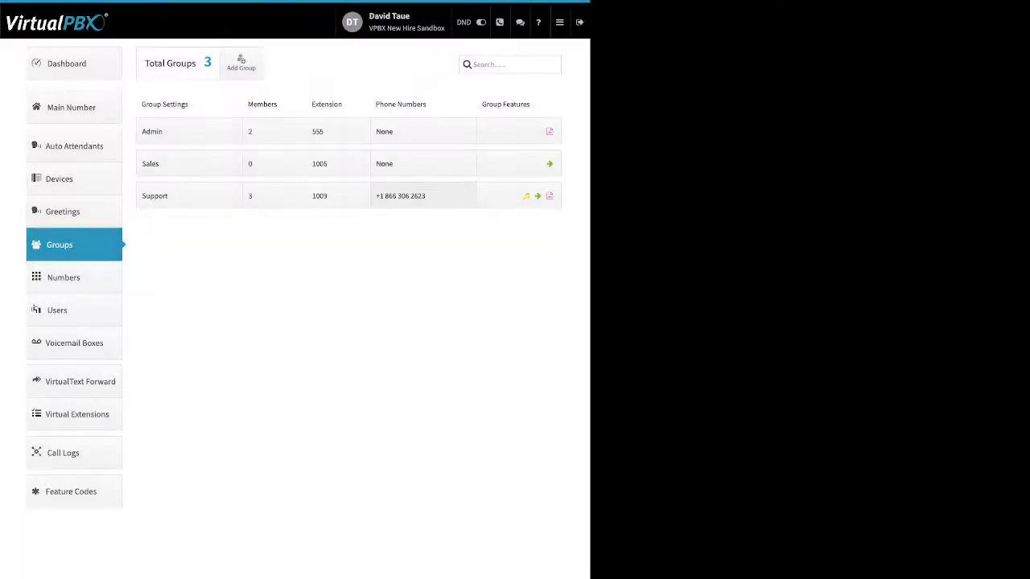
left_click(519, 196)
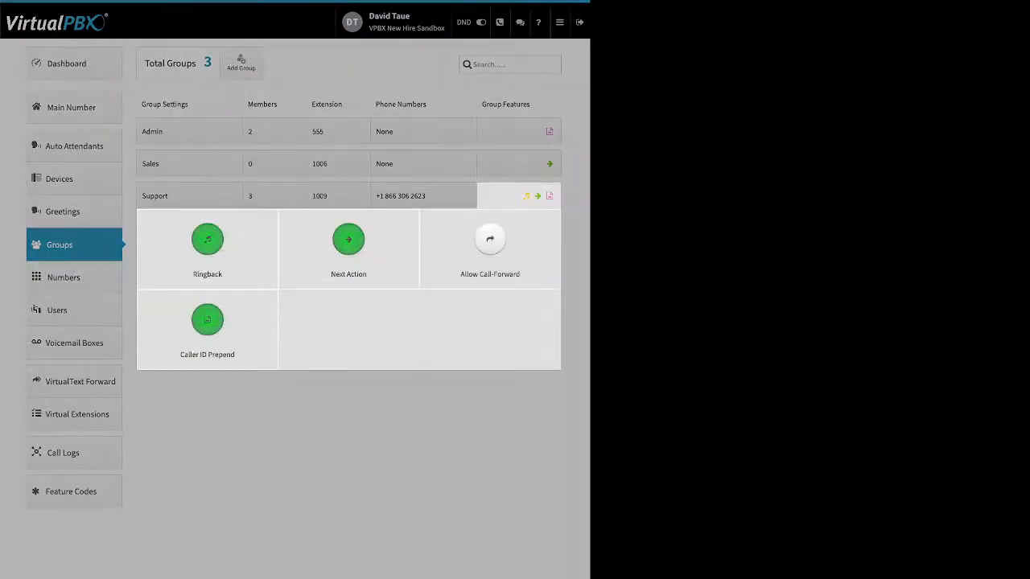
left_click(208, 245)
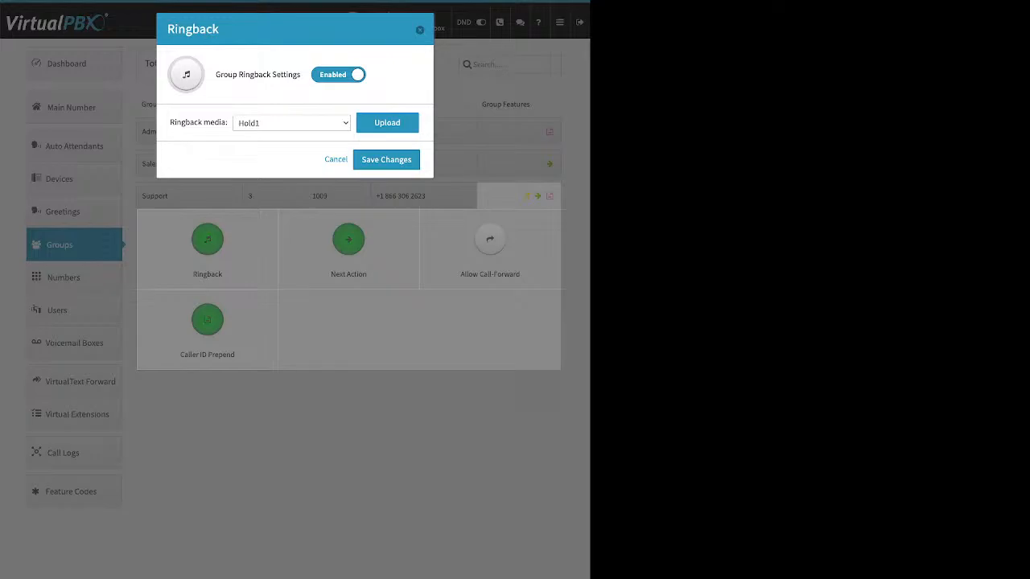
left_click_drag(215, 74, 297, 75)
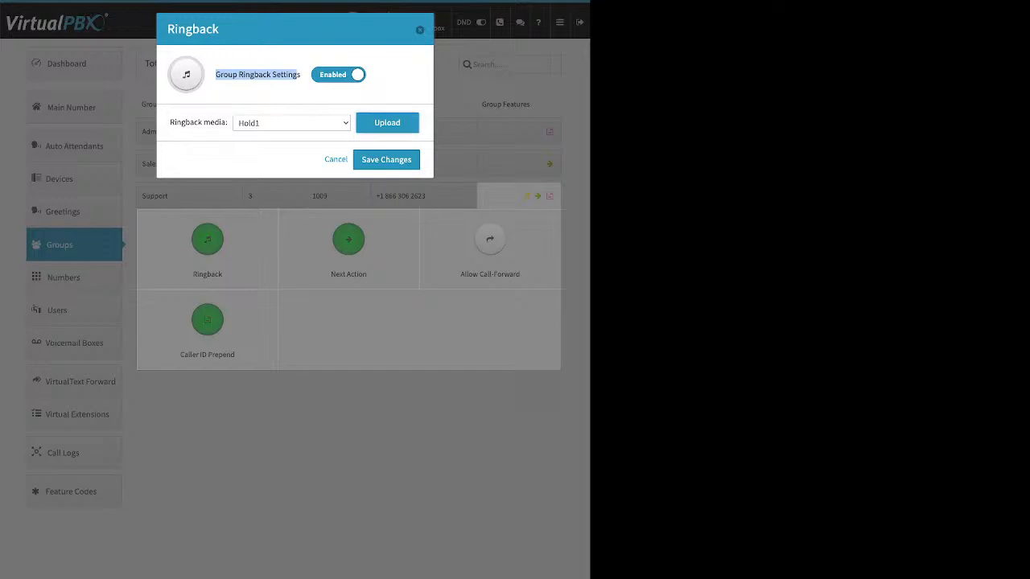
left_click(387, 123)
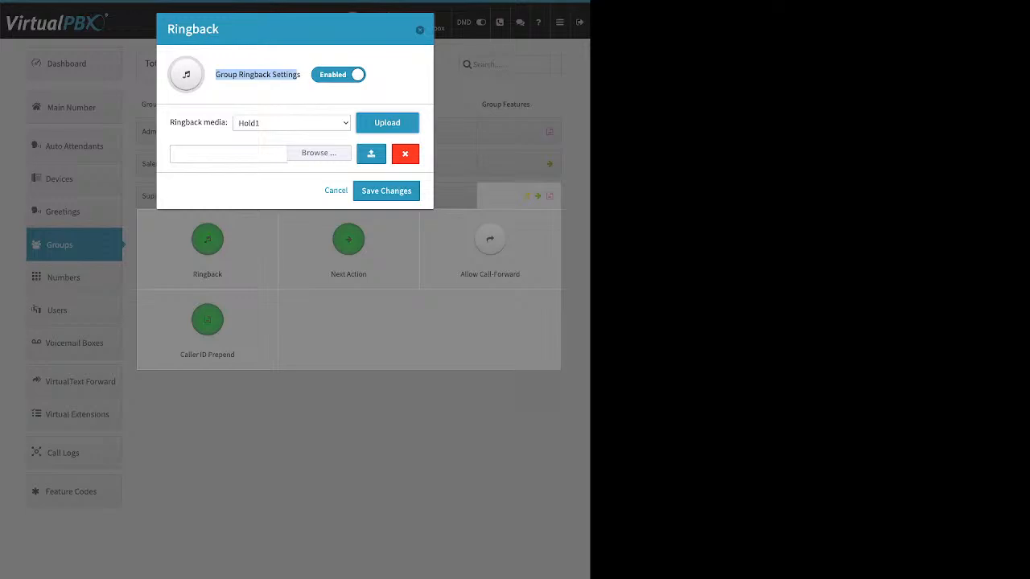
left_click(336, 191)
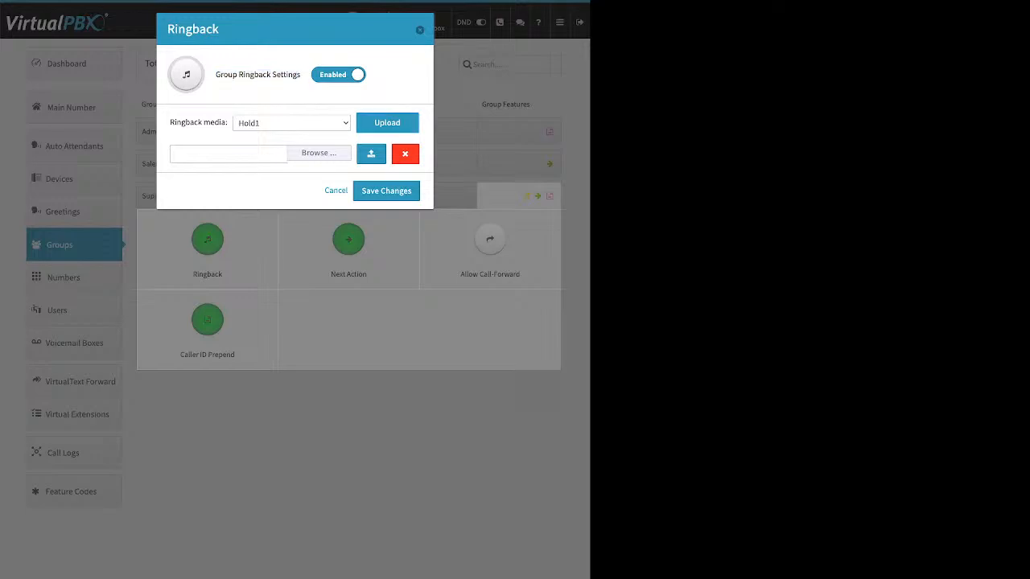
Examine the forwarding destinations available in the Support group's Next Action feature for calls that no one answers.
left_click(348, 241)
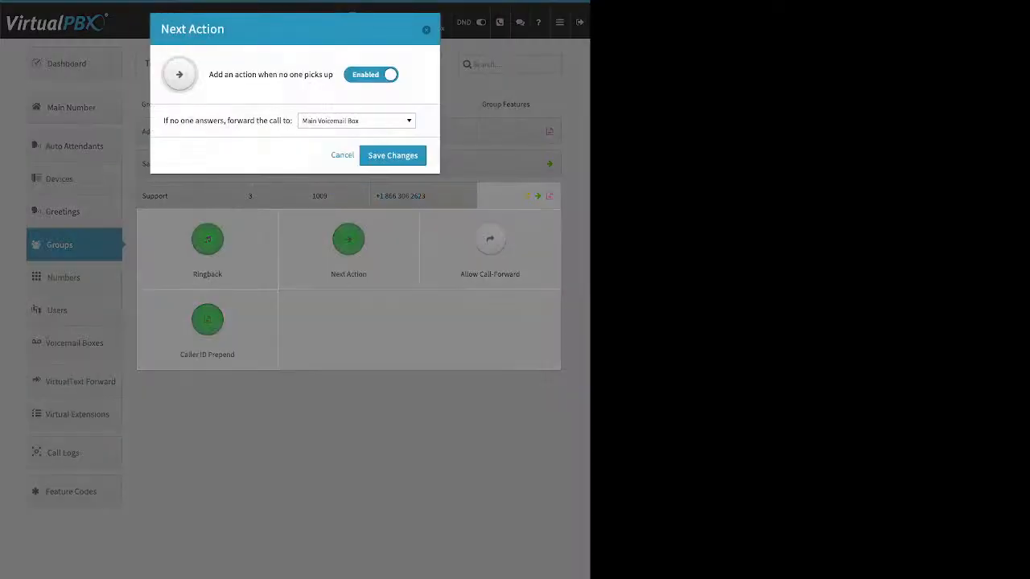
left_click_drag(209, 74, 333, 74)
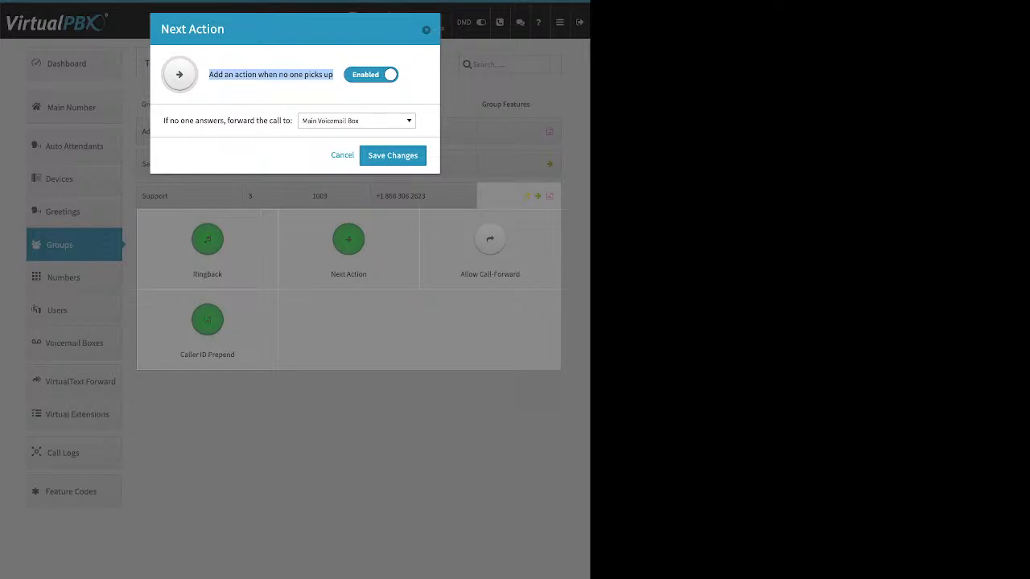
left_click(322, 90)
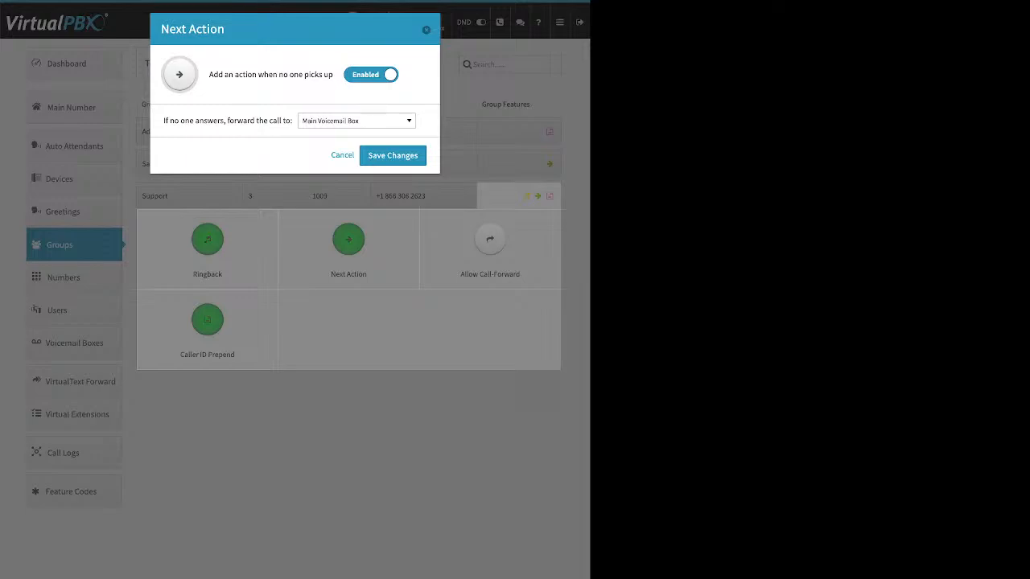
left_click(357, 121)
scroll(352, 241, "up", 10)
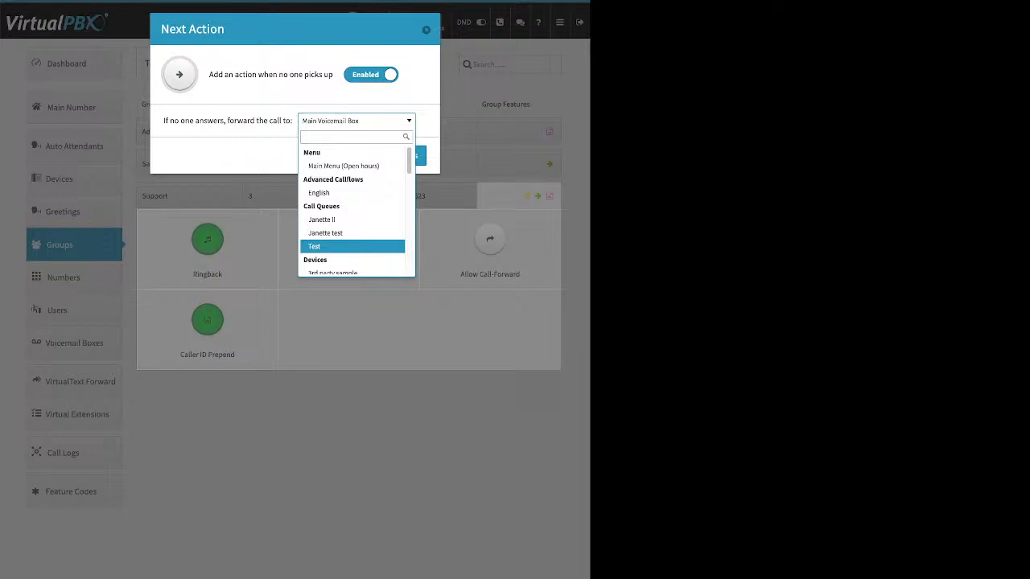
key("Down")
key("Down")
key("Down")
key("Down")
key("Down")
key("Down")
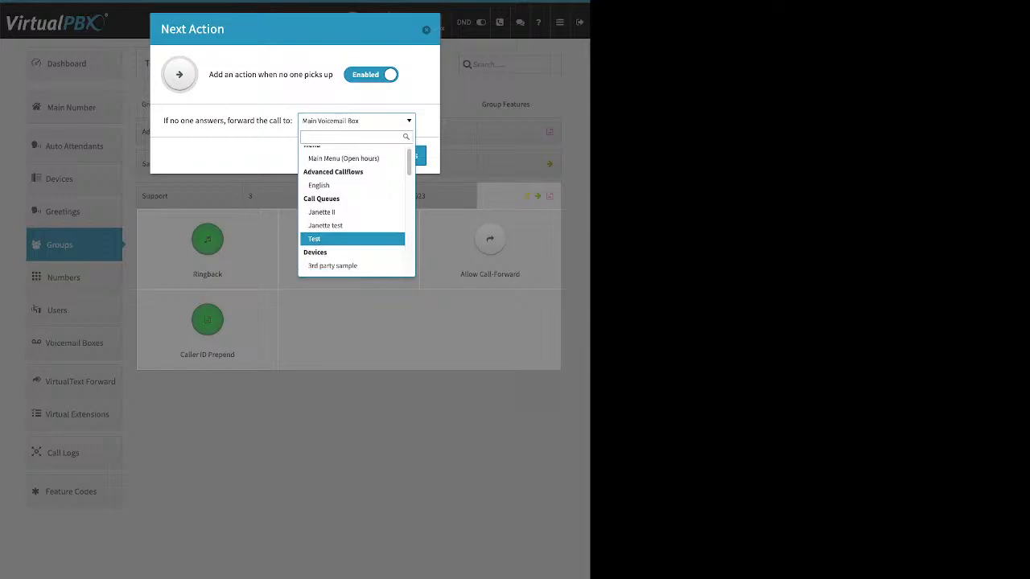
Browse the available no-answer forwarding destinations down to the voicemail boxes and leave the Support group's Next Action settings.
key("Down")
key("Down")
key("Down")
key("Down")
key("Down")
key("Down")
key("Down")
key("Down")
key("Down")
key("Down")
key("Down")
key("Down")
key("Down")
key("Down")
key("Down")
key("Down")
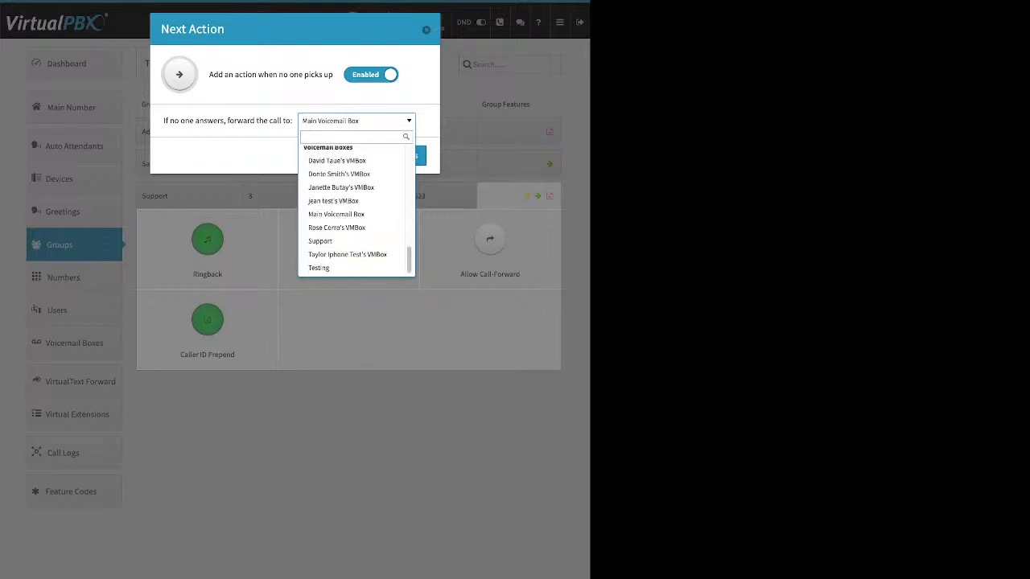
key("Escape")
key("Escape")
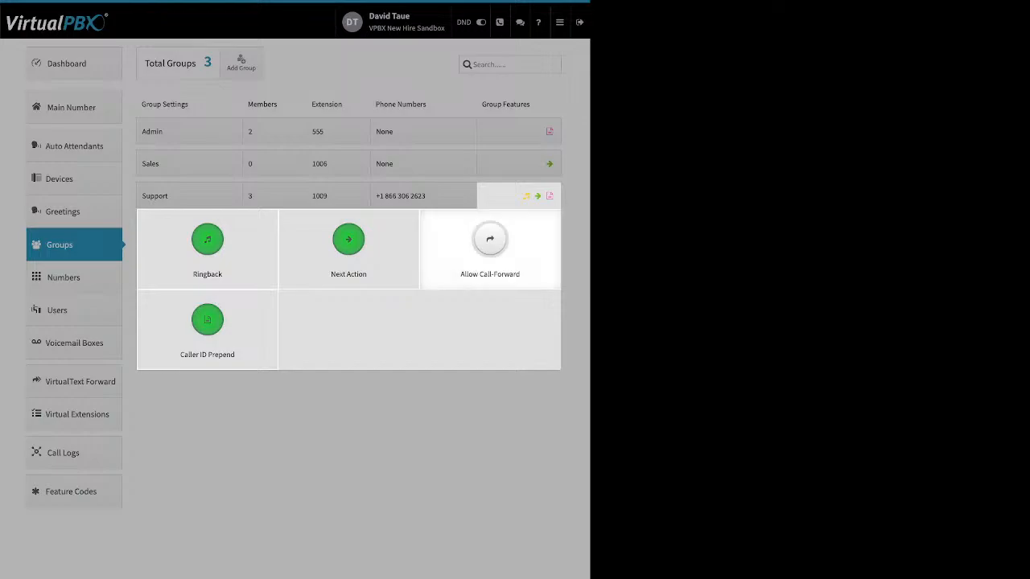
Try to enable Allow Call-Forward for the Support group and save the change.
left_click(490, 241)
left_click(313, 74)
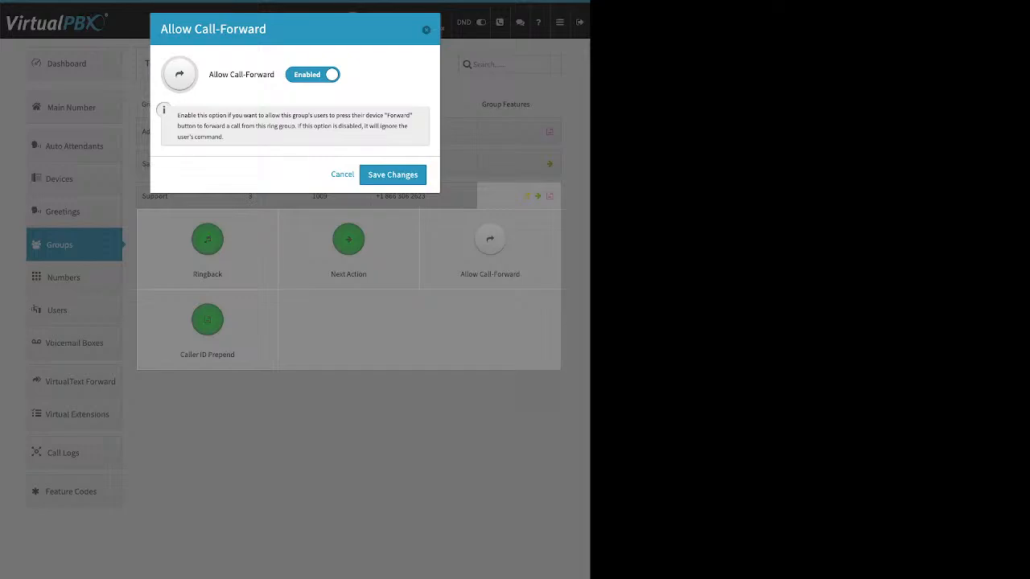
left_click(393, 174)
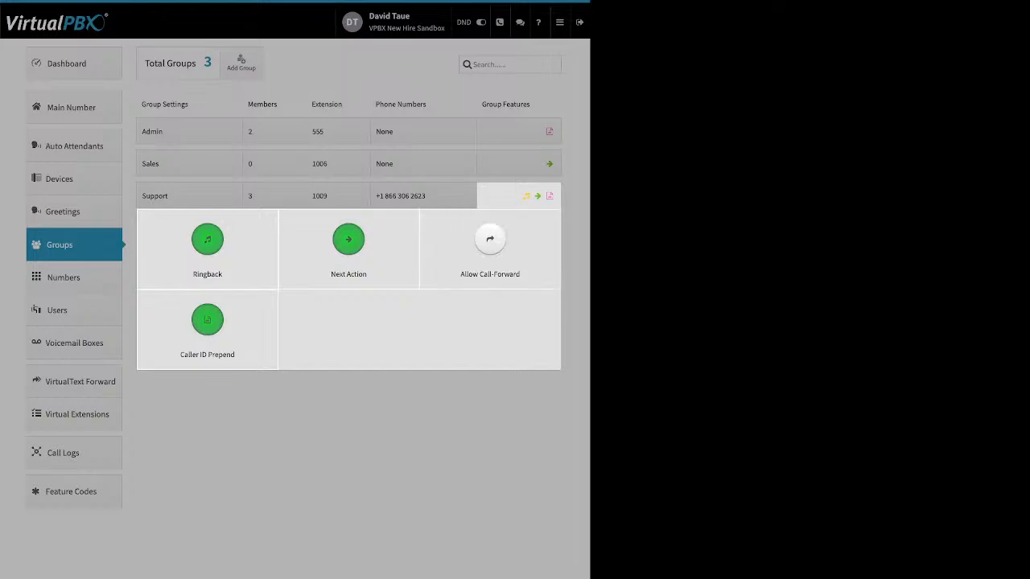
Review the Support group's Caller ID Prepend name and number prefix settings, and close the group's feature list.
left_click(207, 322)
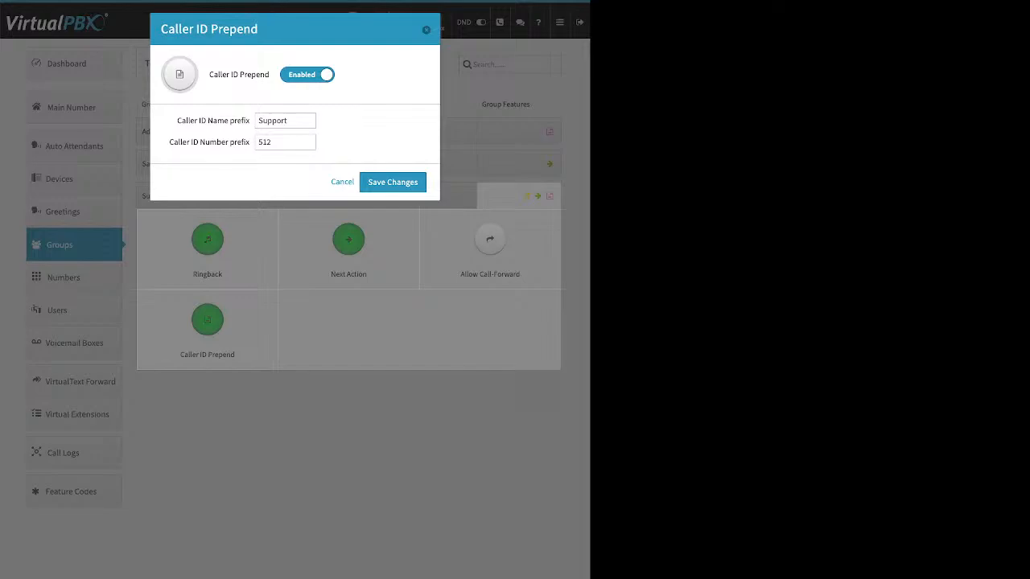
left_click_drag(177, 121, 249, 120)
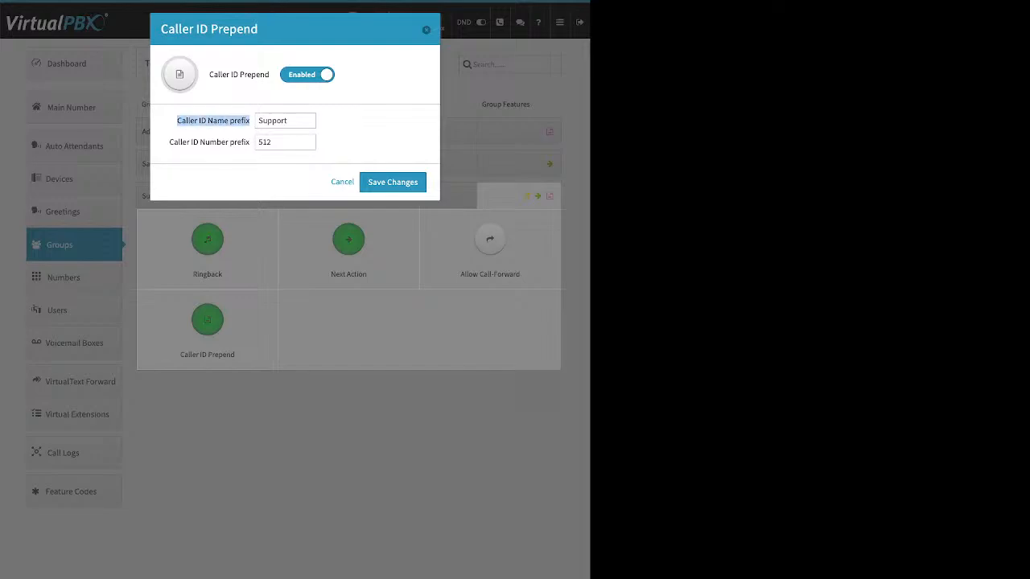
left_click_drag(183, 142, 250, 141)
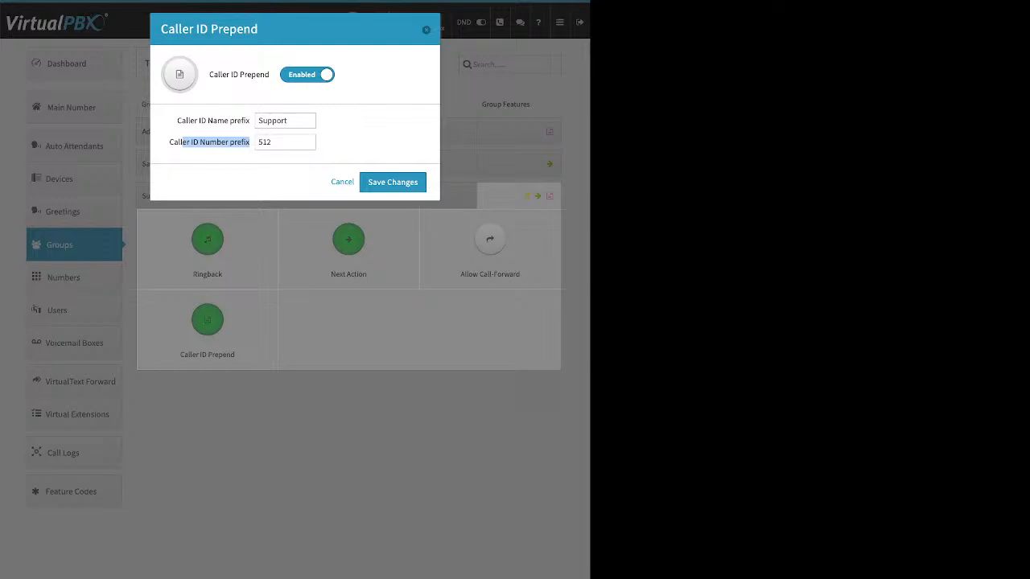
key("Escape")
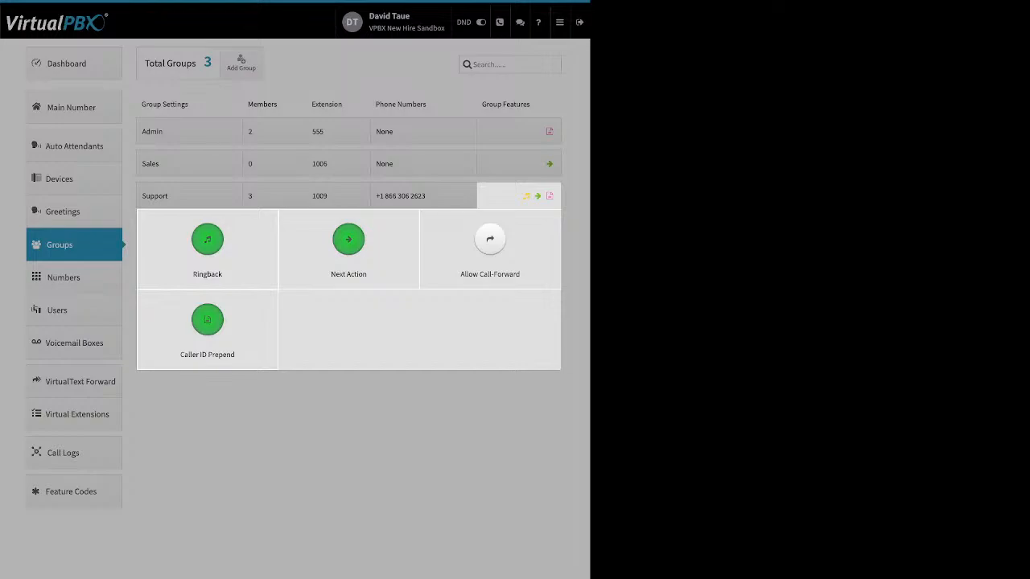
key("Escape")
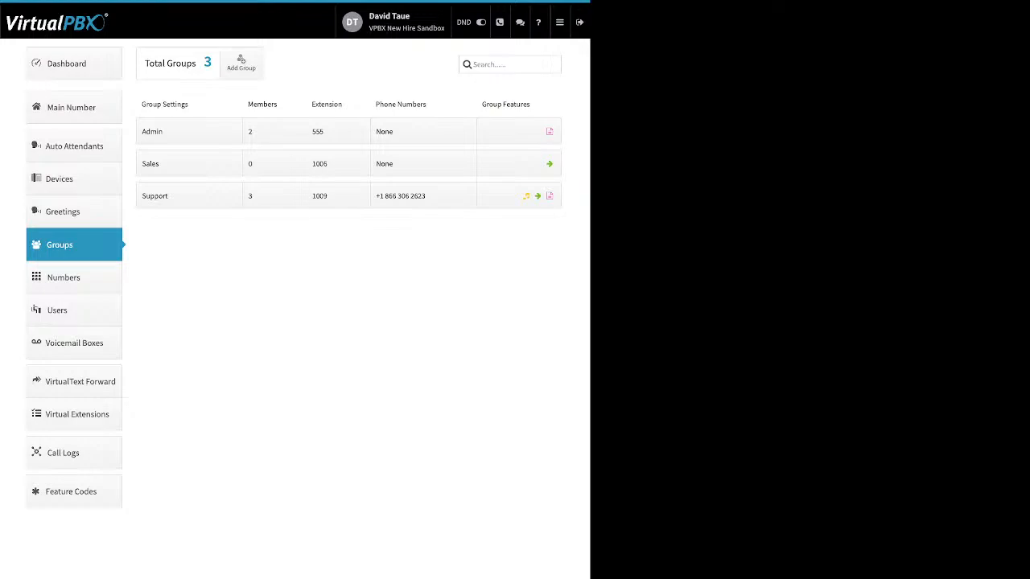
Examine the Main Company Numbers, the configuration options for the second number, and the choices for adding spare or purchased numbers.
left_click(71, 108)
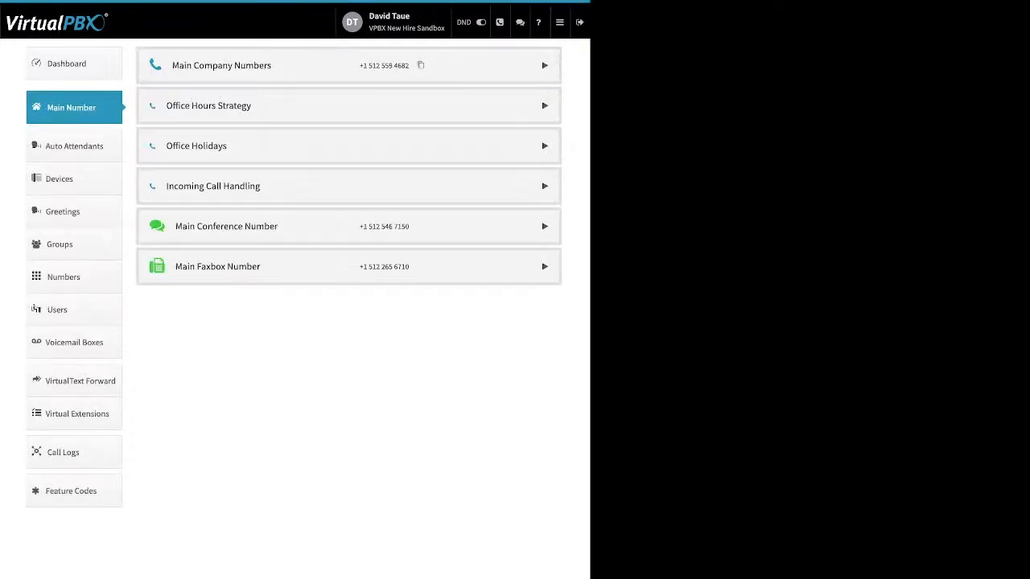
left_click(545, 66)
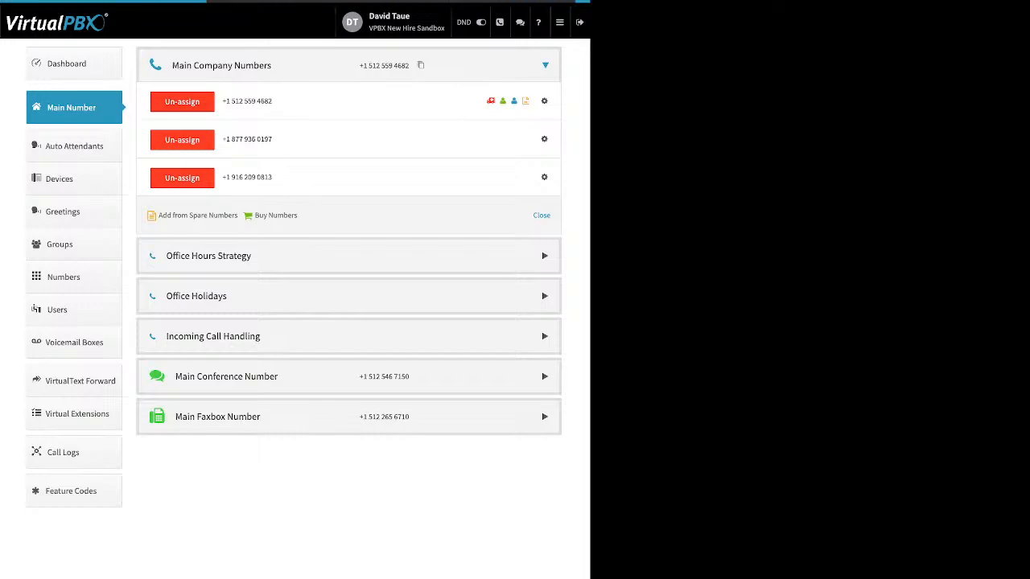
left_click(544, 139)
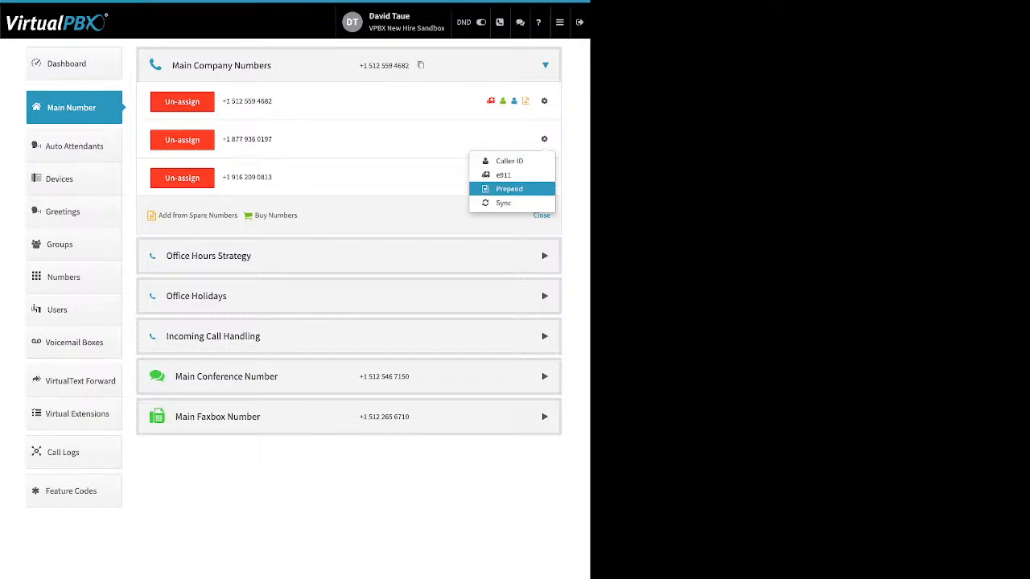
left_click(402, 216)
left_click_drag(354, 216, 161, 216)
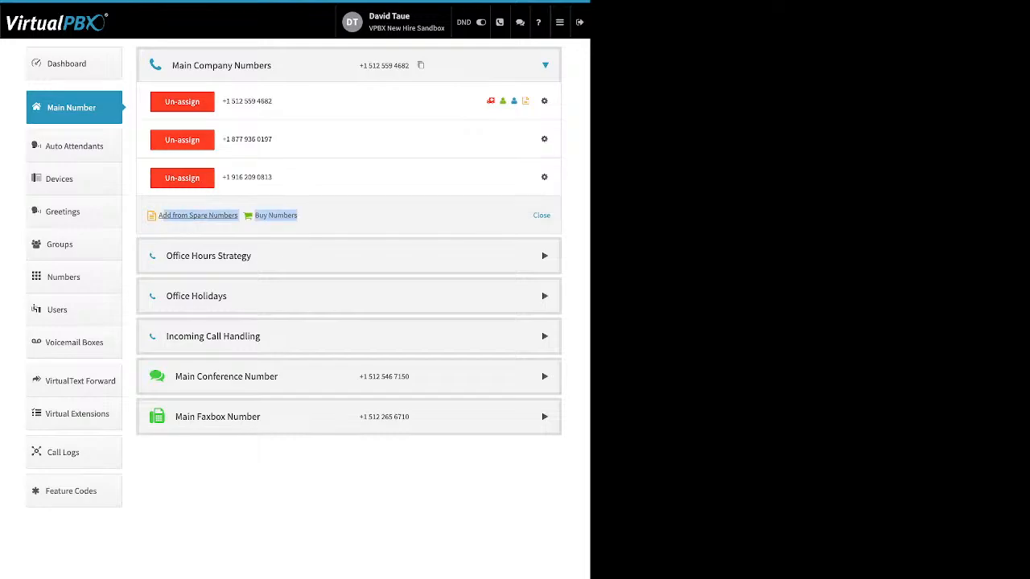
Review the Office Hours Strategy choices, 24 hours Open Office and Custom Office Hours, and the start-time options for Monday.
left_click(209, 256)
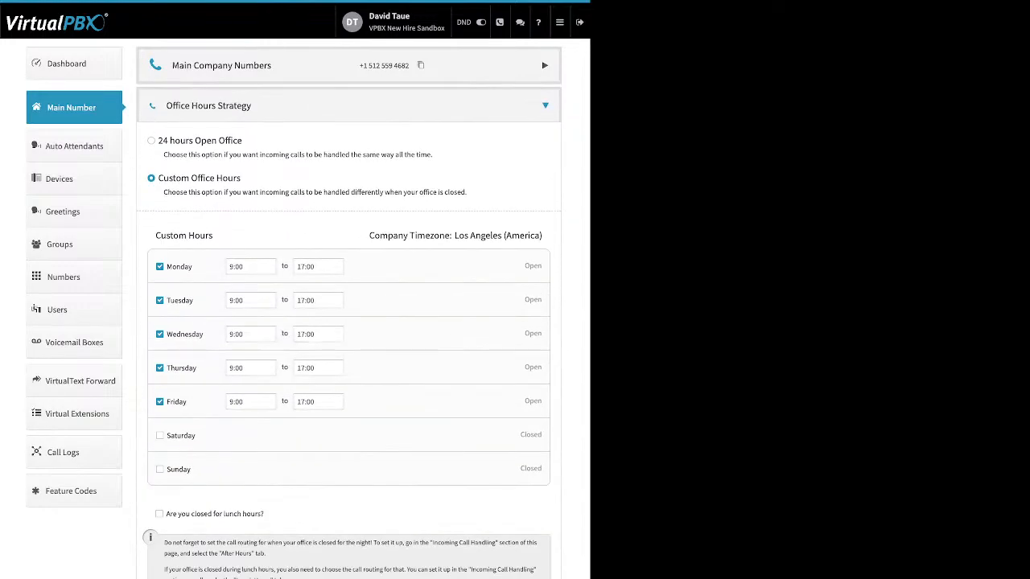
left_click_drag(243, 141, 162, 141)
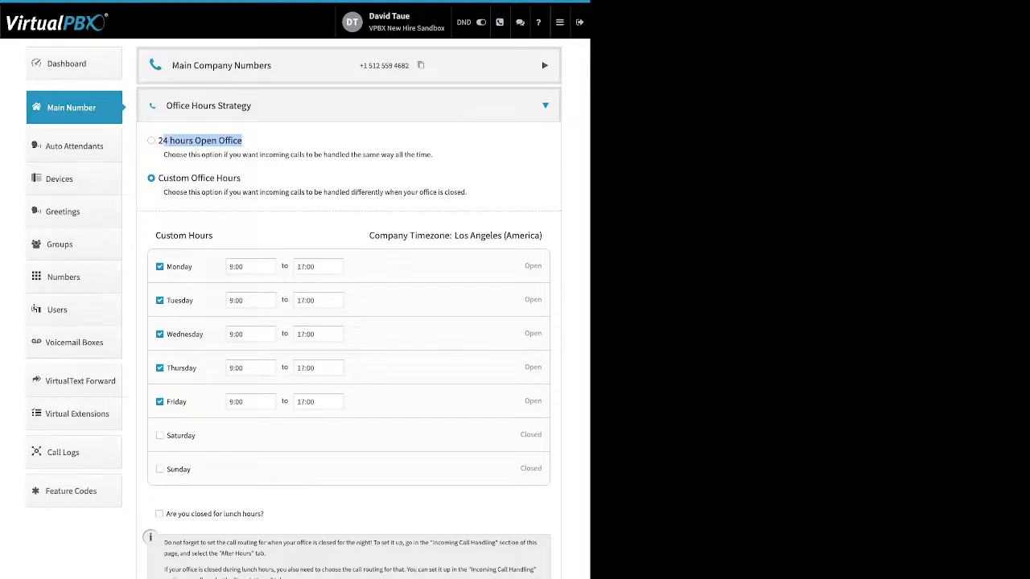
left_click_drag(241, 178, 172, 178)
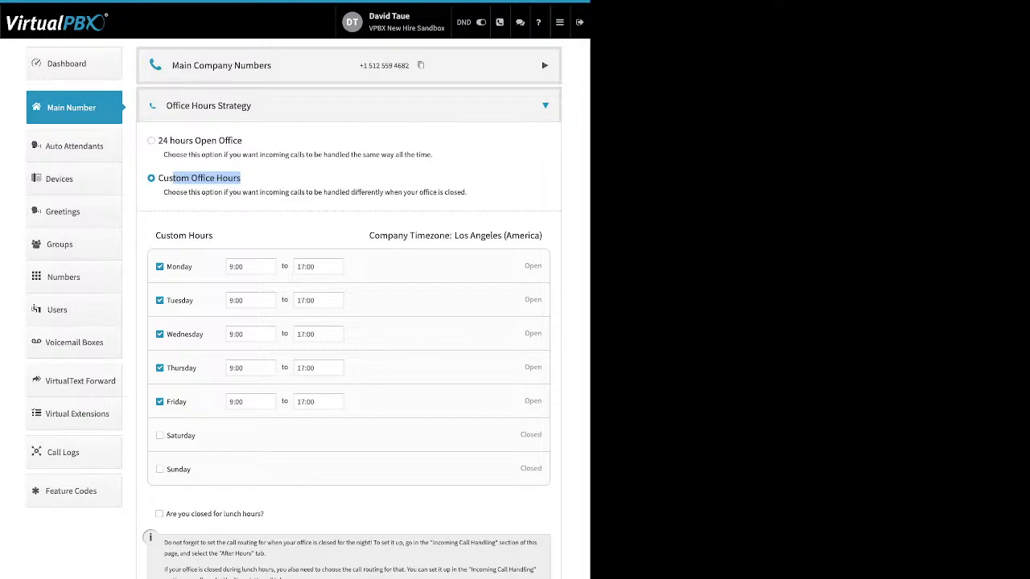
left_click_drag(193, 266, 166, 267)
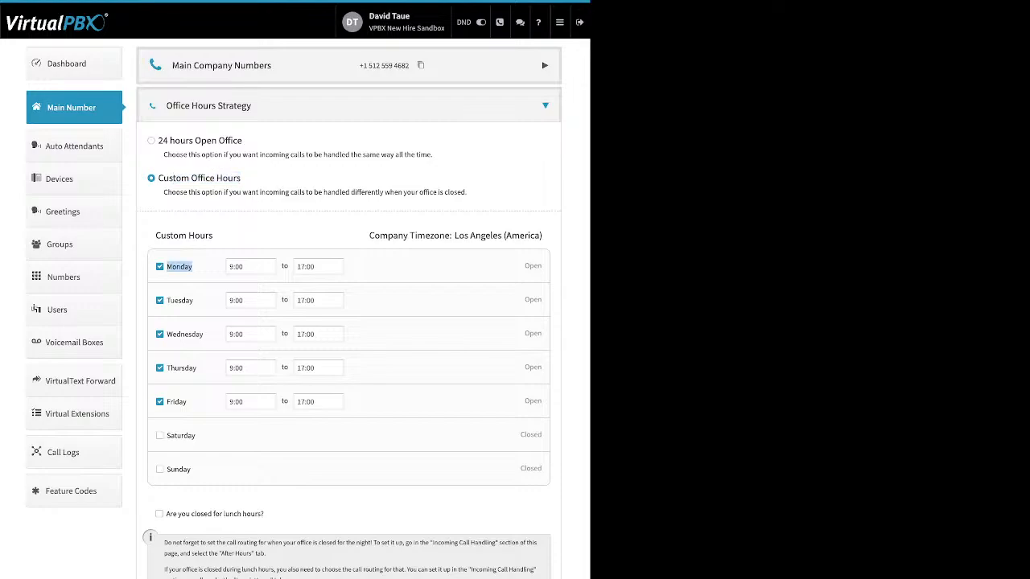
left_click(250, 267)
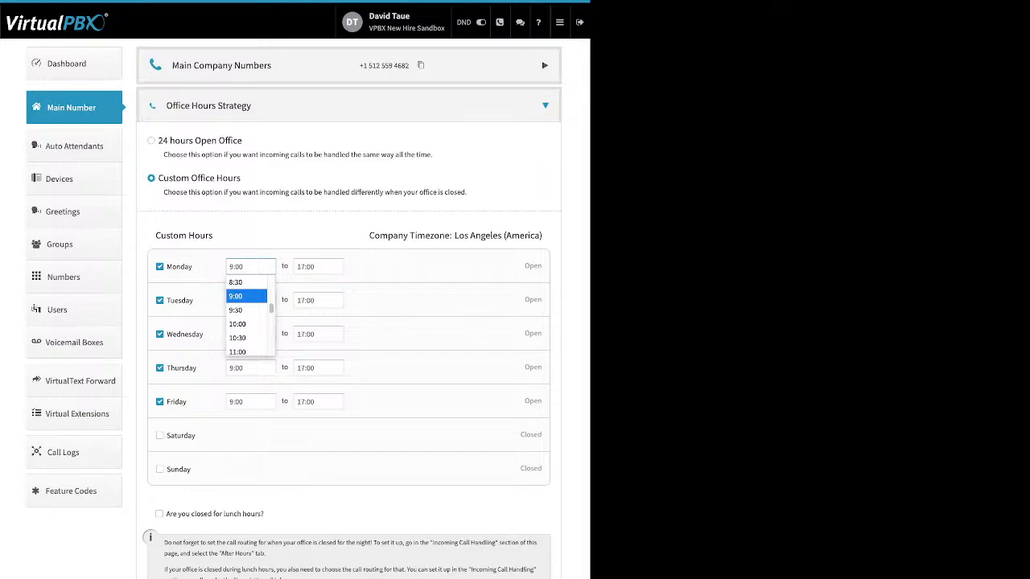
Enable the lunch-hours closure with a 12:00 start, and disable it again.
left_click_drag(269, 514, 164, 514)
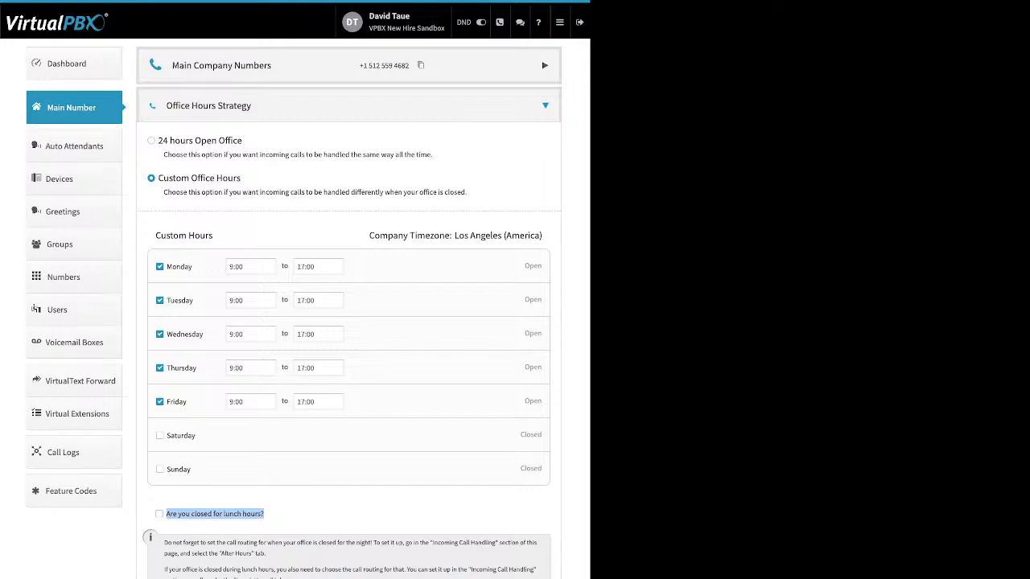
left_click(159, 514)
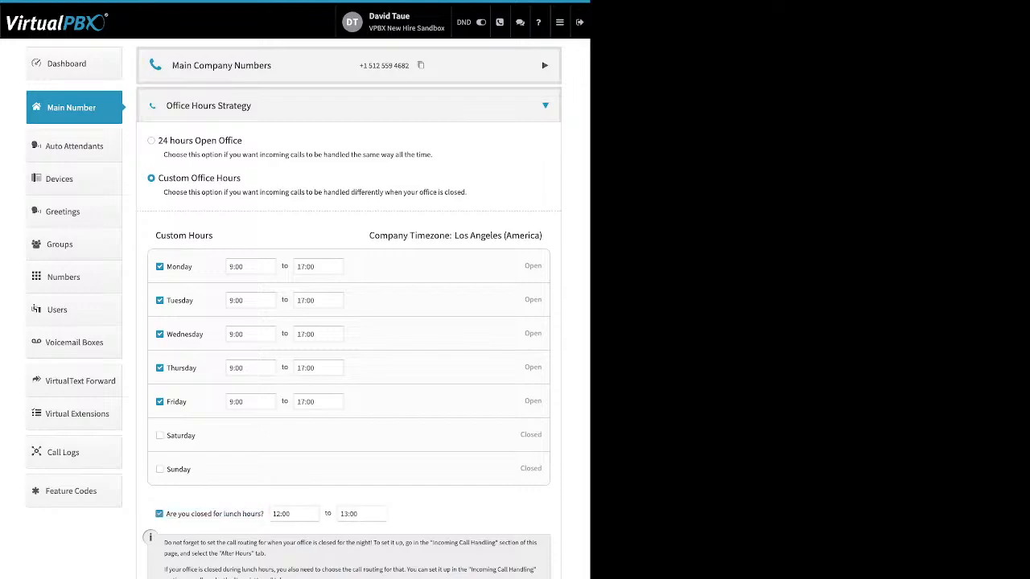
left_click(294, 514)
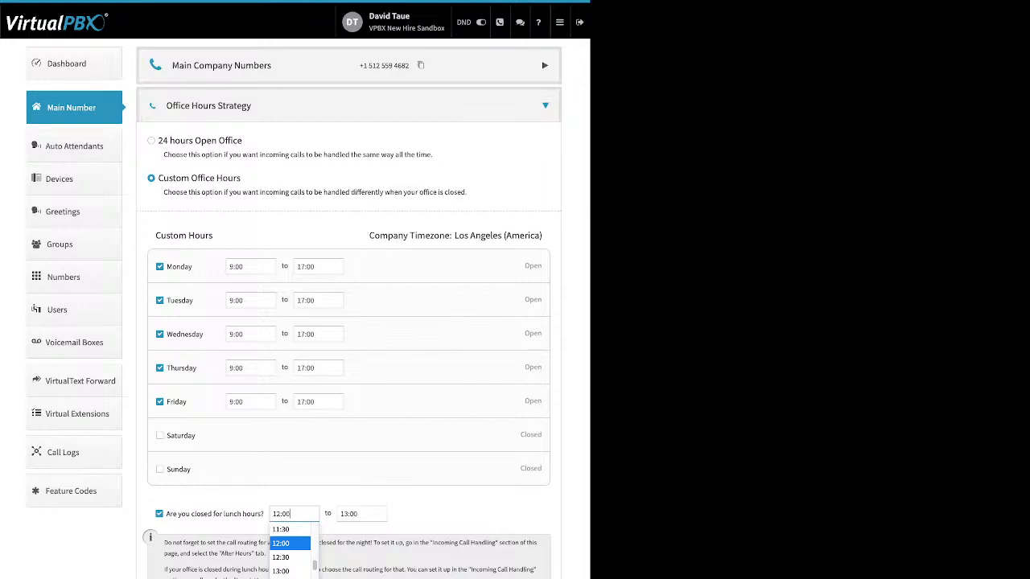
left_click(281, 544)
left_click(159, 514)
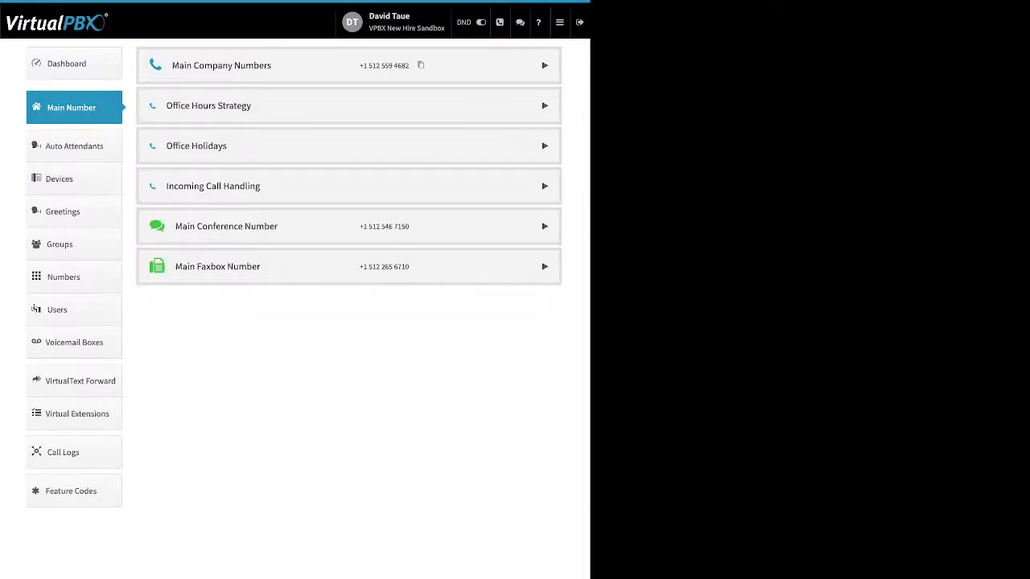
Examine the Office Holidays settings, including the holiday closure option, the types of holiday that can be added, and the existing entries.
left_click(545, 146)
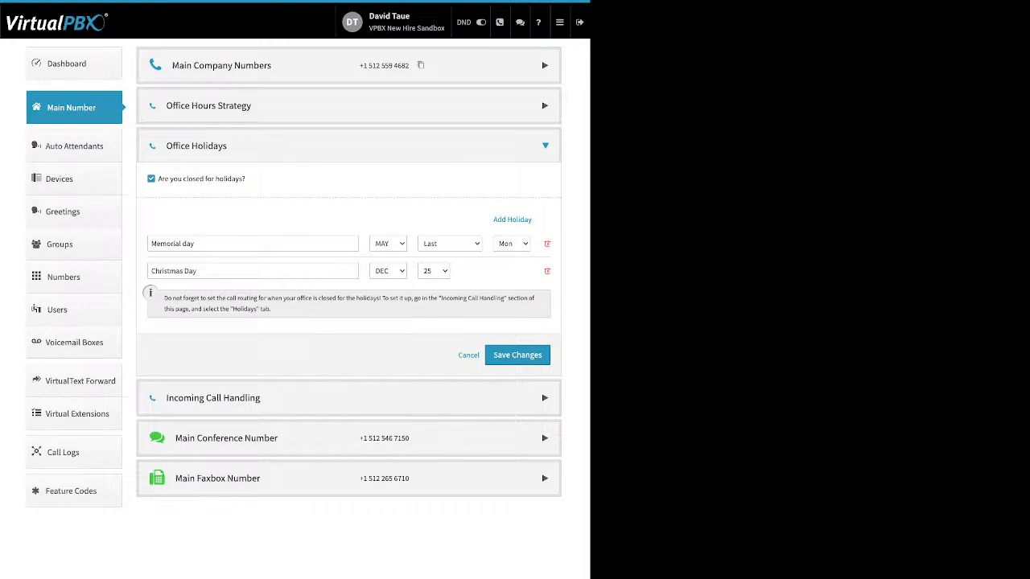
left_click_drag(246, 178, 189, 179)
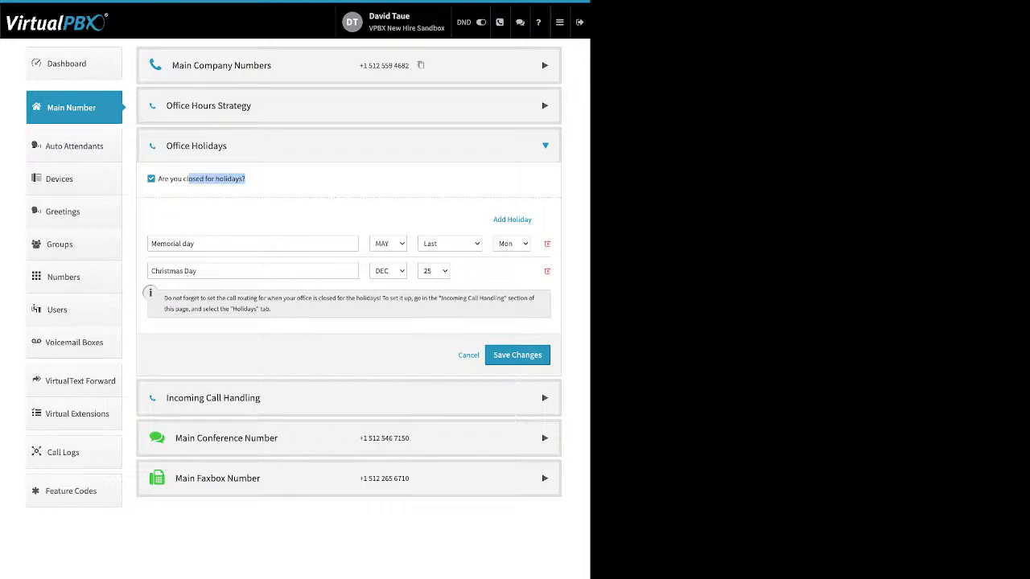
left_click(265, 182)
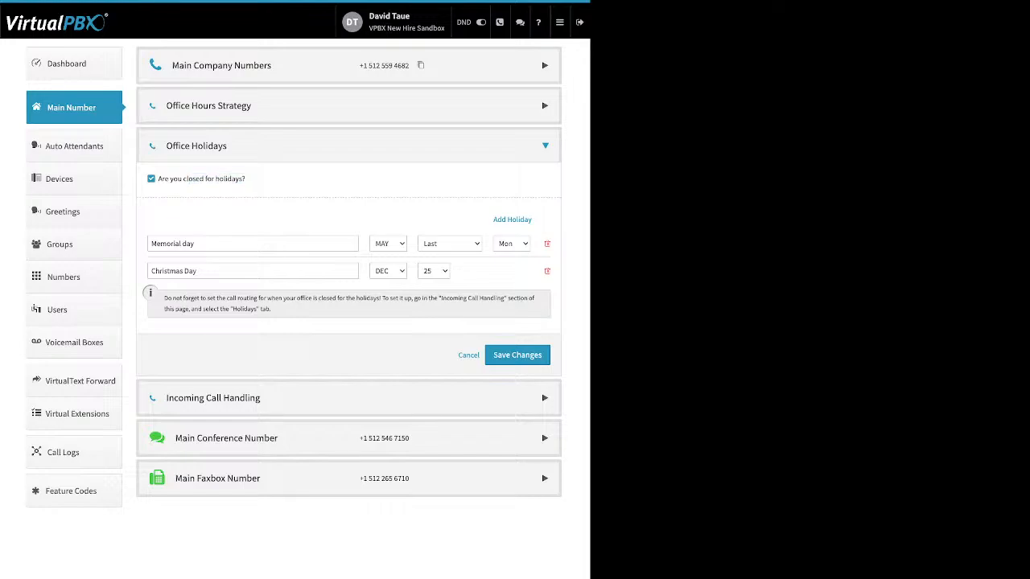
left_click_drag(493, 219, 532, 219)
left_click(514, 220)
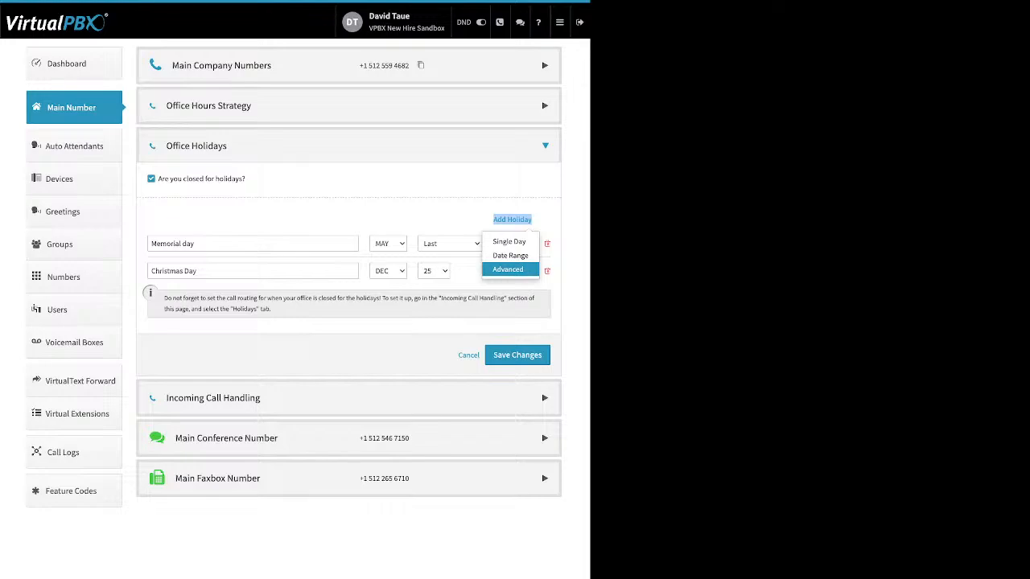
left_click(419, 219)
left_click(266, 271)
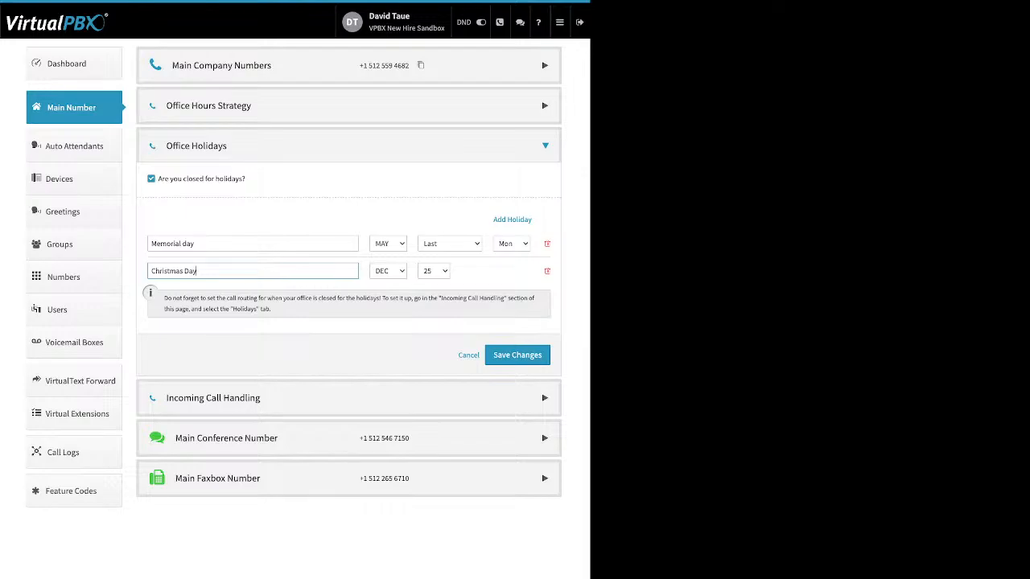
Add a Date Range holiday named "holiday" from JAN 1 to JAN 1, and delete that entry again.
left_click(512, 219)
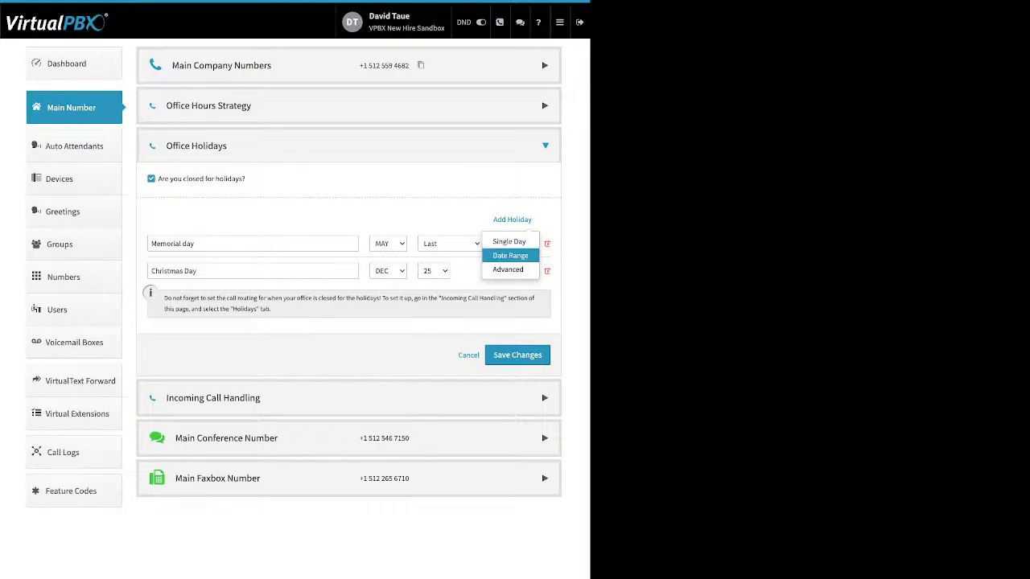
left_click(510, 255)
left_click(241, 299)
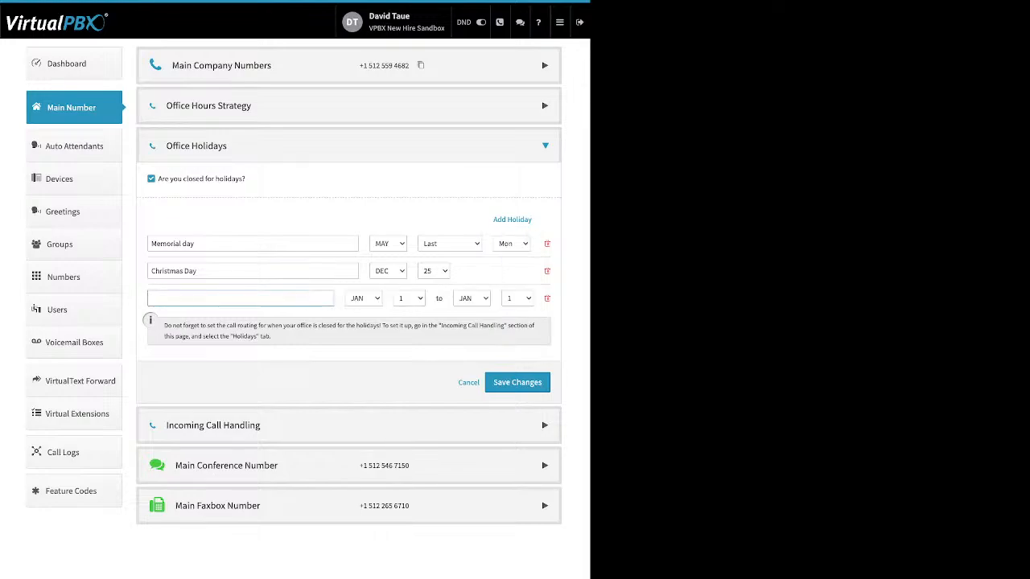
type("holiday")
left_click(408, 299)
left_click(517, 299)
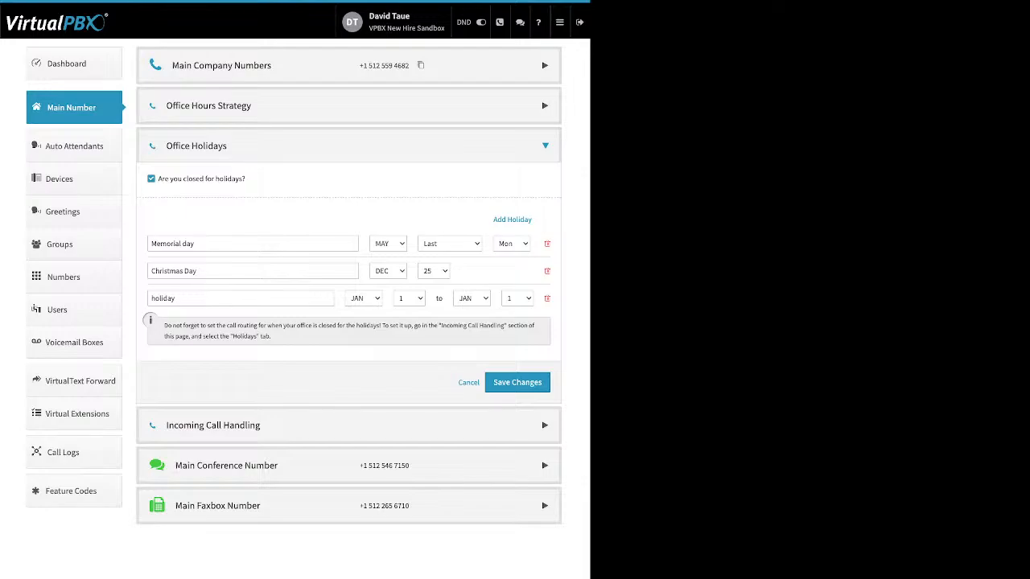
left_click(547, 298)
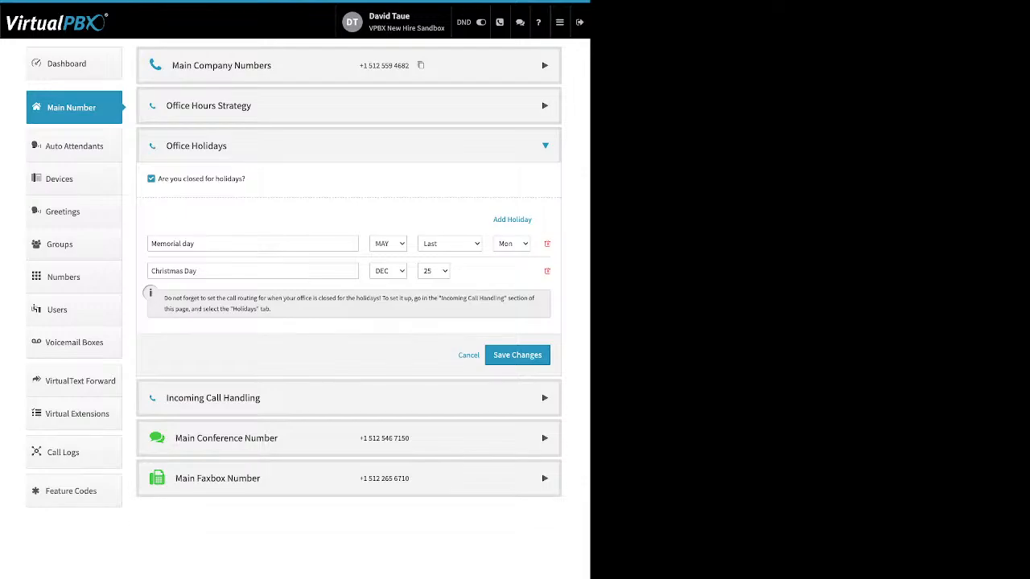
Check the Memorial day entry and save the office holidays.
triple_click(174, 244)
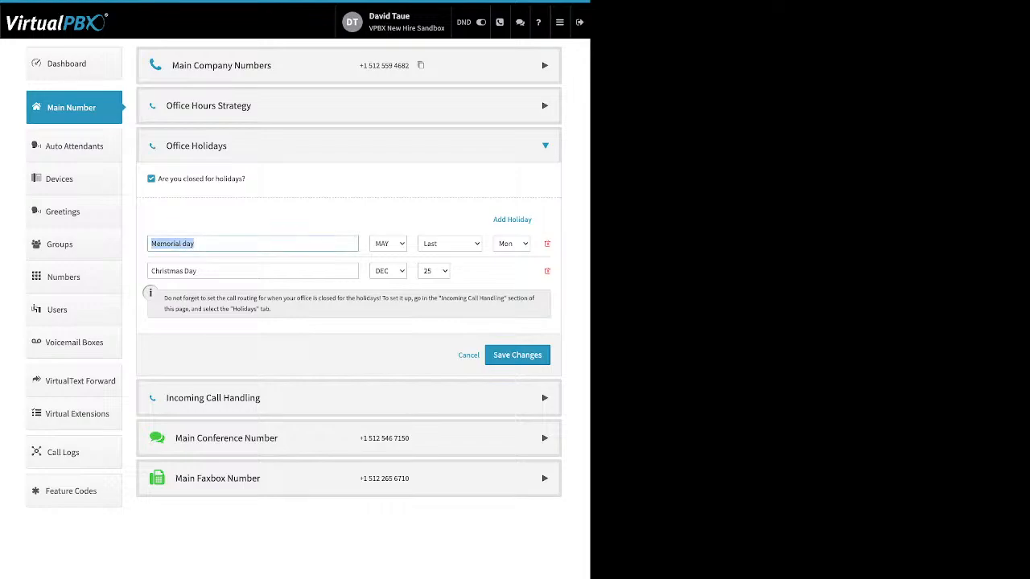
left_click(306, 216)
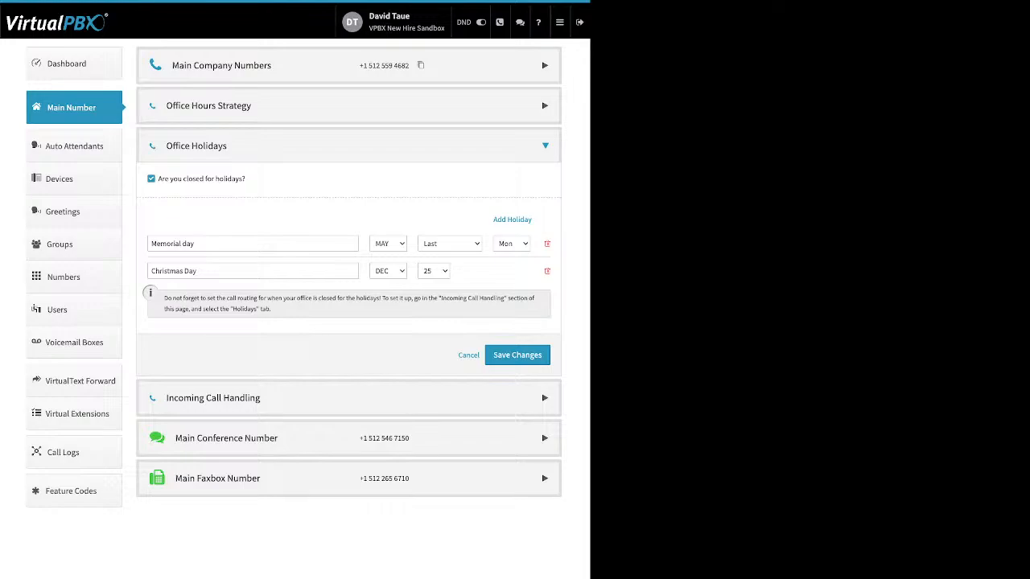
left_click(524, 355)
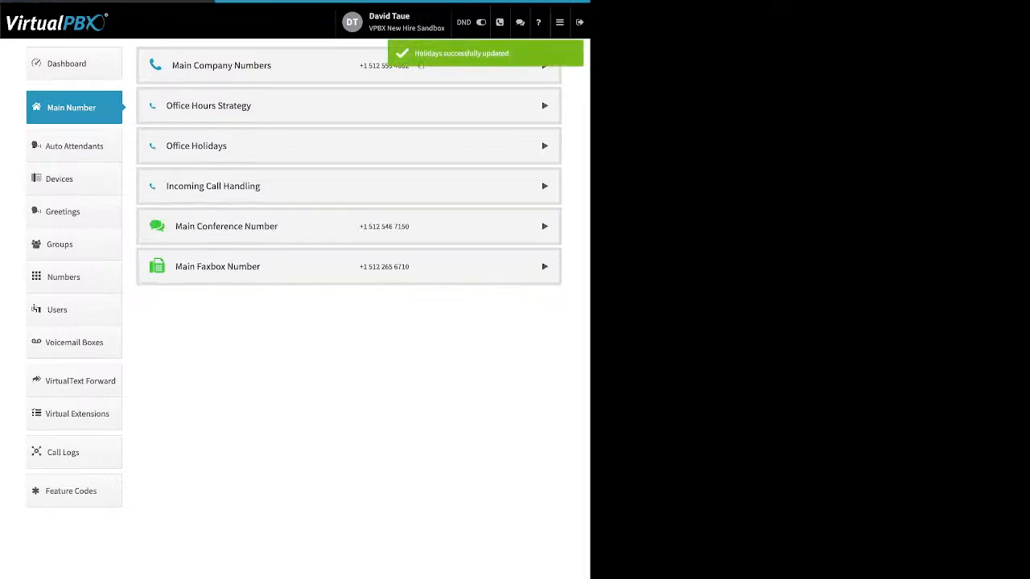
Review Incoming Call Handling for Open Hours, After Hours and Holidays, and open the Virtual Receptionist for Open Hours.
left_click(349, 186)
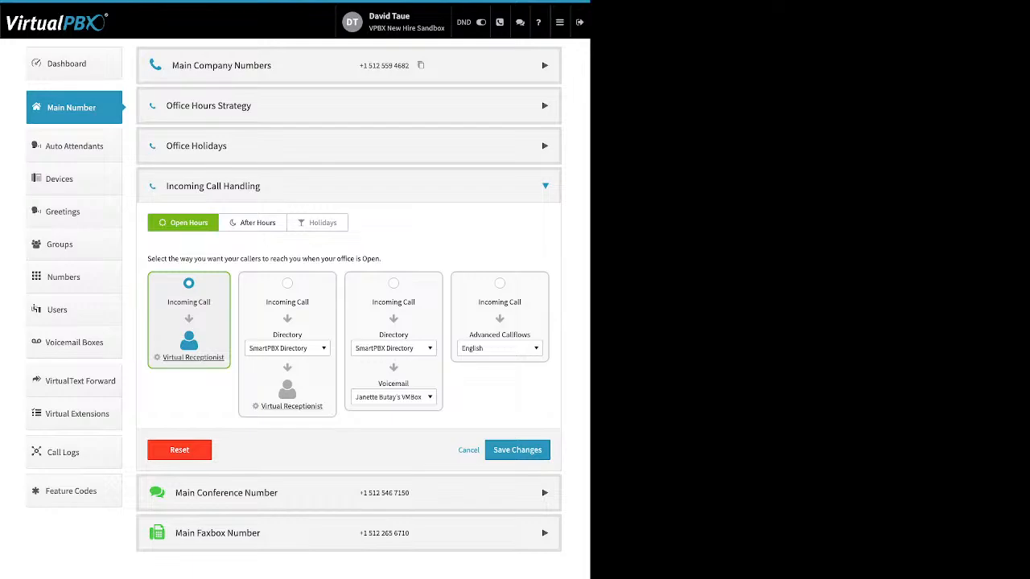
left_click(253, 222)
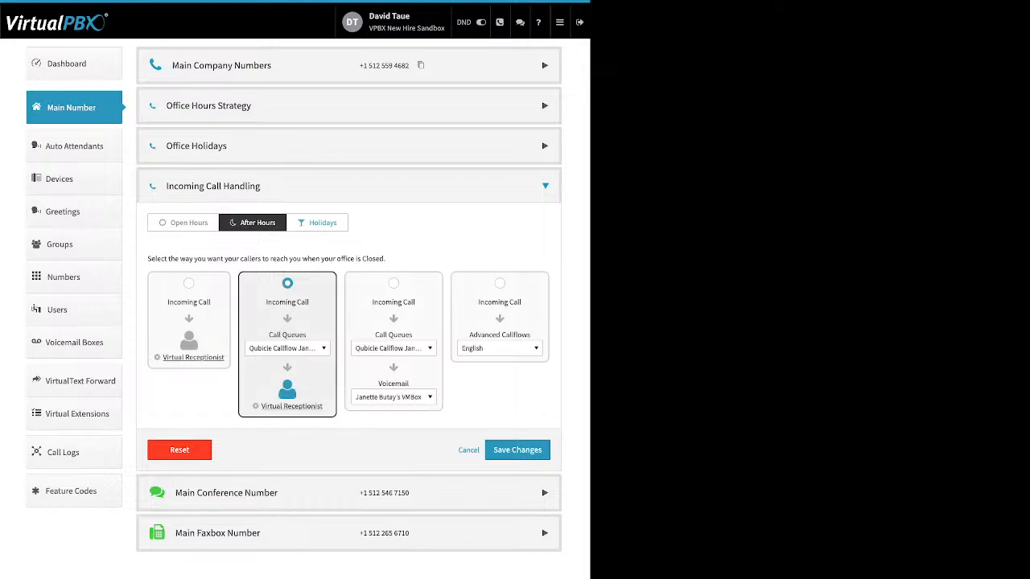
left_click(317, 223)
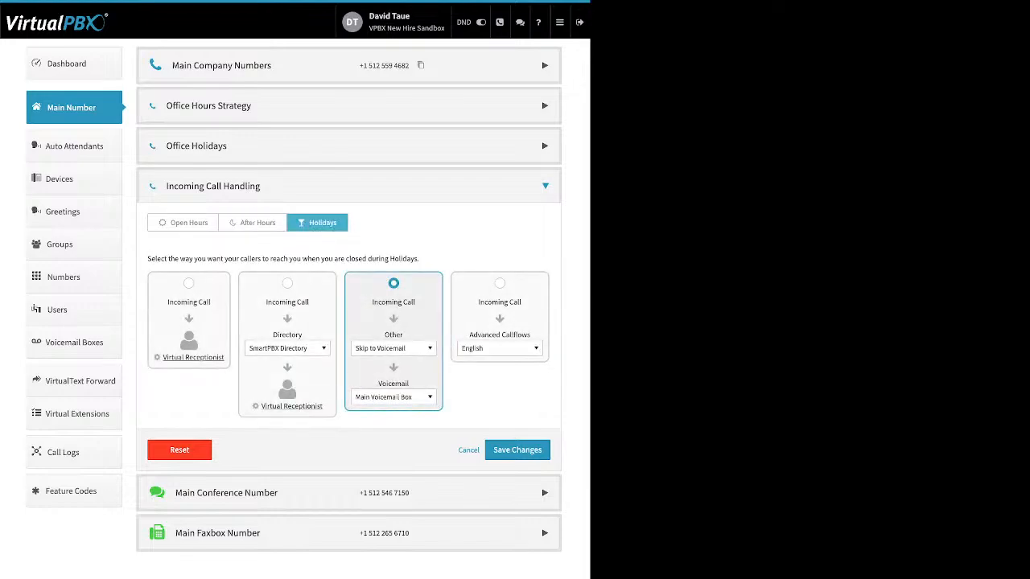
left_click(184, 223)
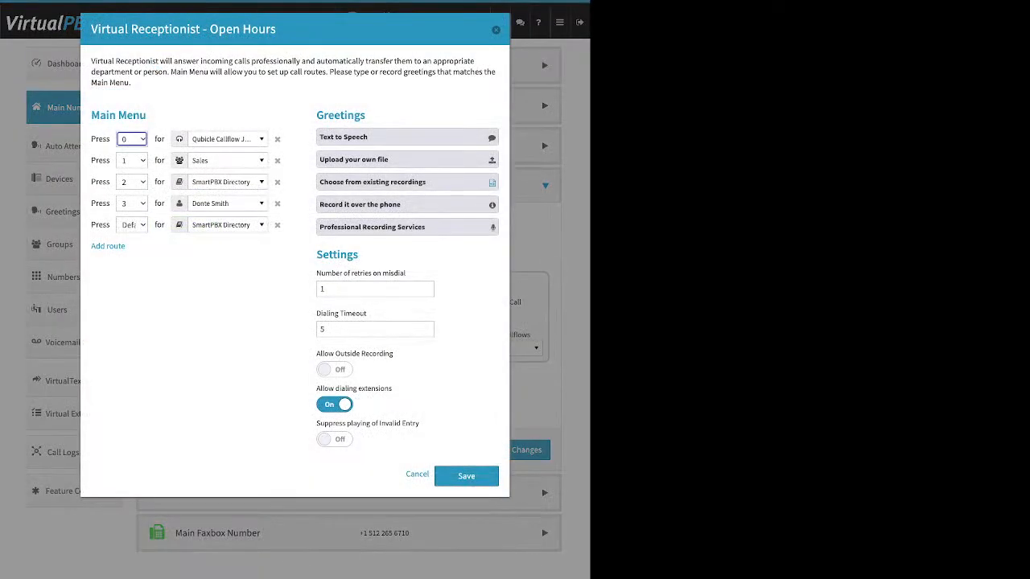
Add a route to the Open Hours receptionist's Main Menu, and delete the new route again.
left_click_drag(100, 115, 146, 115)
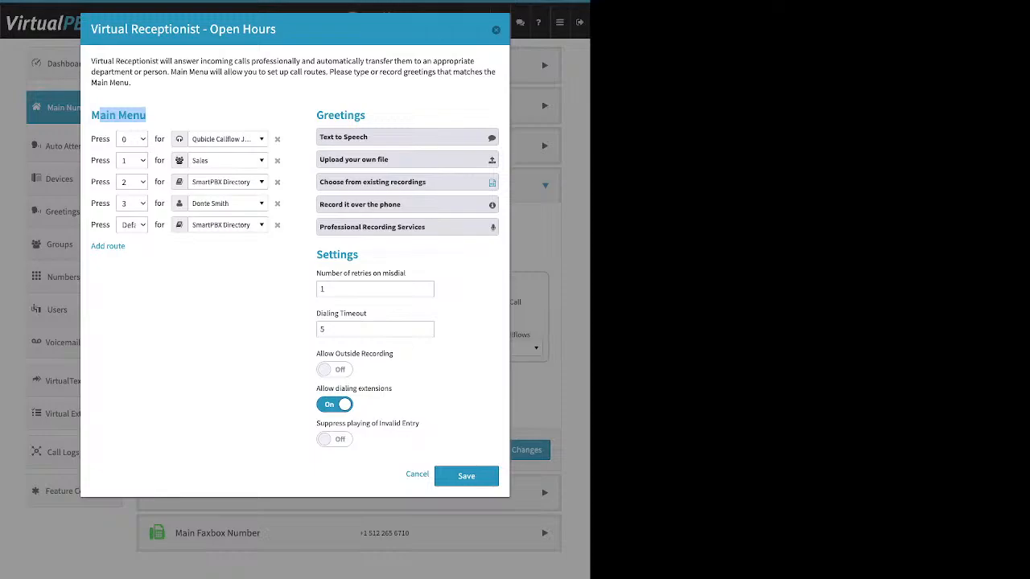
left_click(178, 115)
left_click_drag(127, 246, 101, 246)
left_click(100, 247)
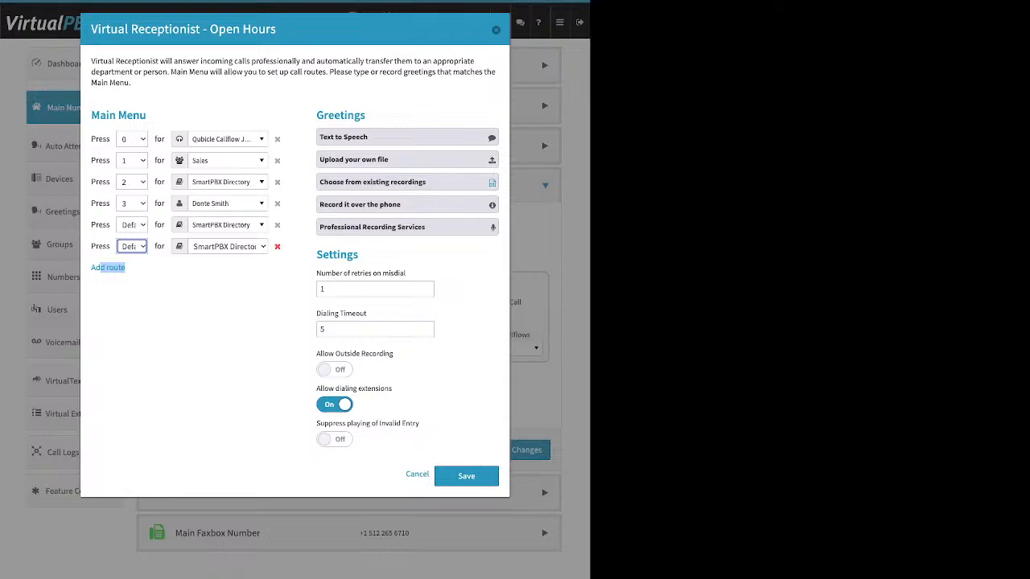
left_click(277, 246)
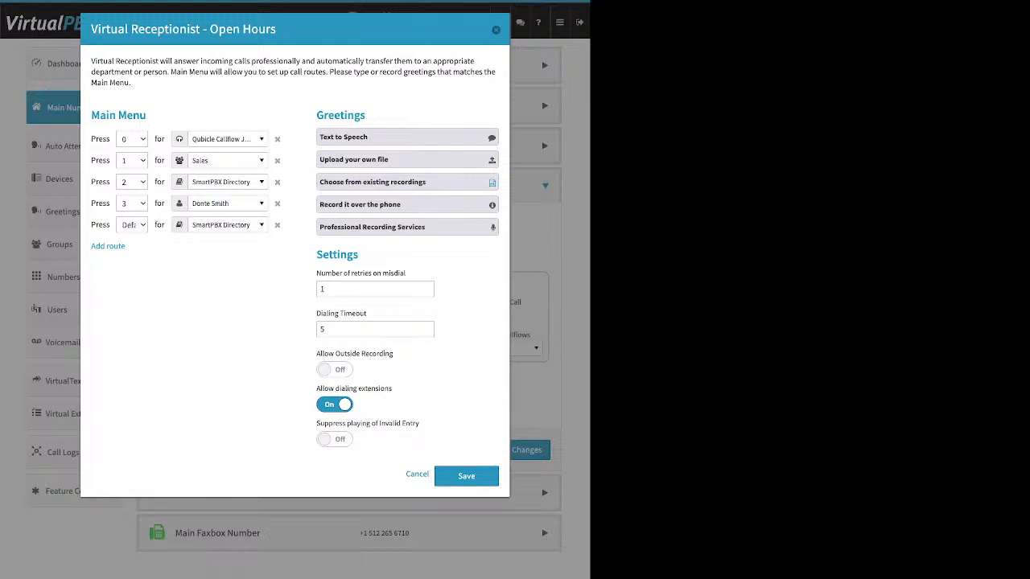
Examine the destinations available for the key 0 route, from the directory and users down to the voicemail boxes, without choosing one.
left_click(228, 139)
scroll(233, 235, "up", 1)
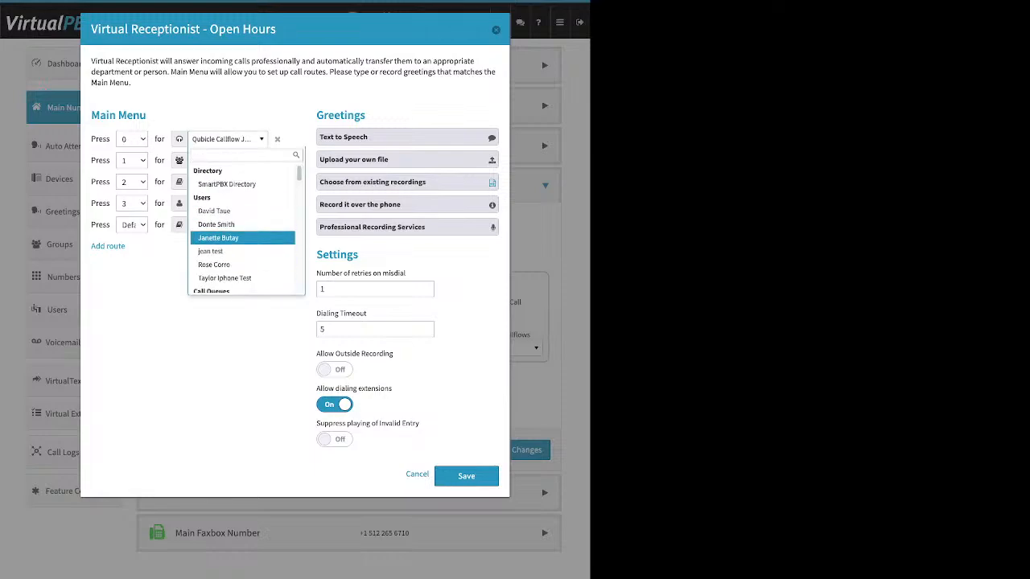
scroll(242, 206, "down", 1)
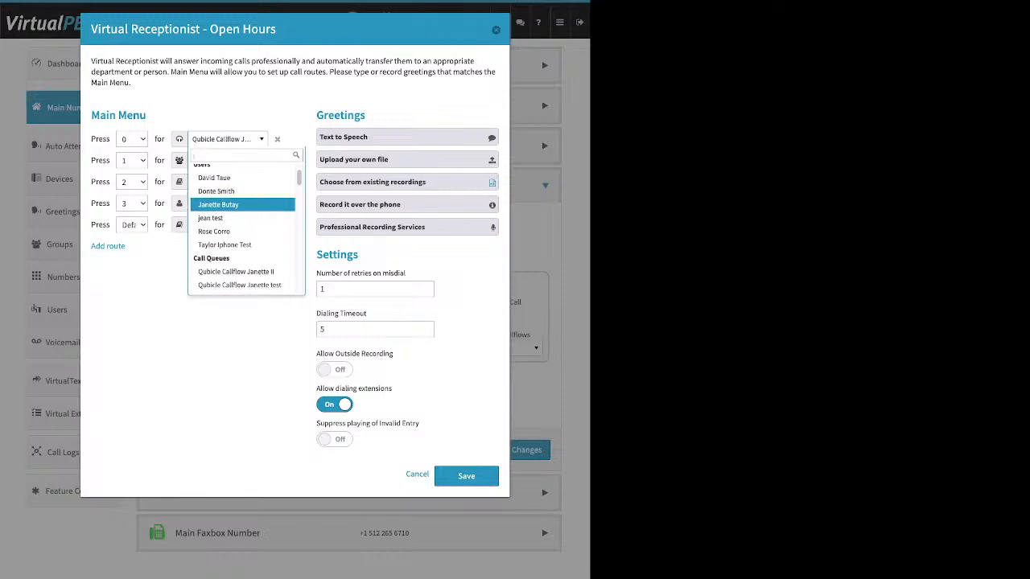
scroll(241, 215, "down", 2)
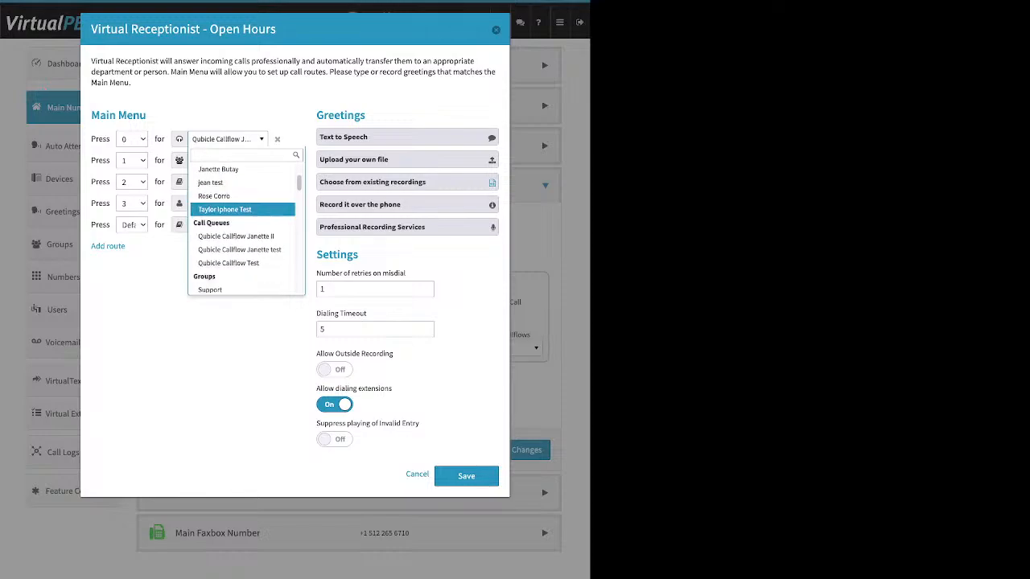
scroll(241, 215, "down", 3)
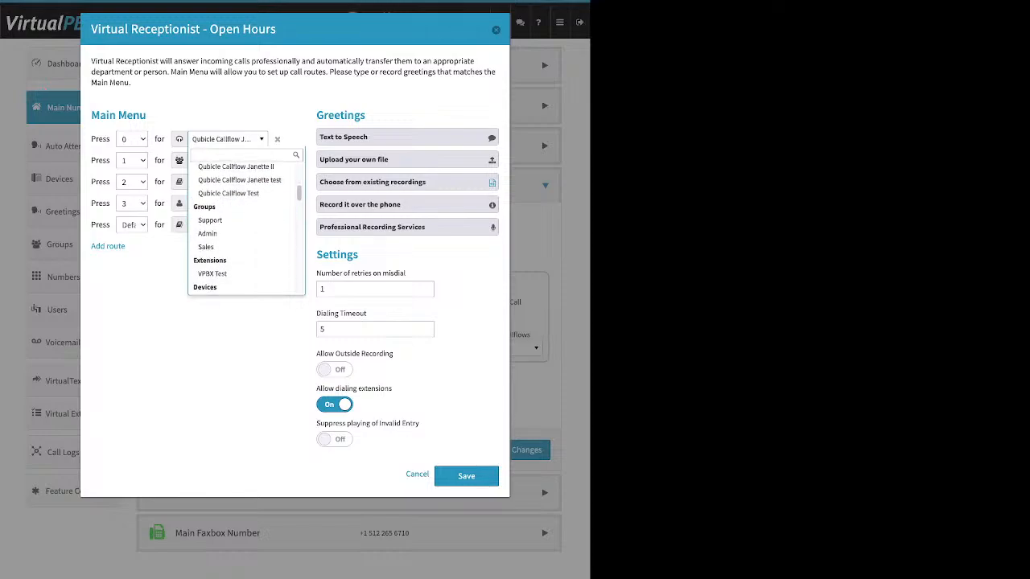
scroll(241, 215, "down", 1)
scroll(242, 215, "down", 1)
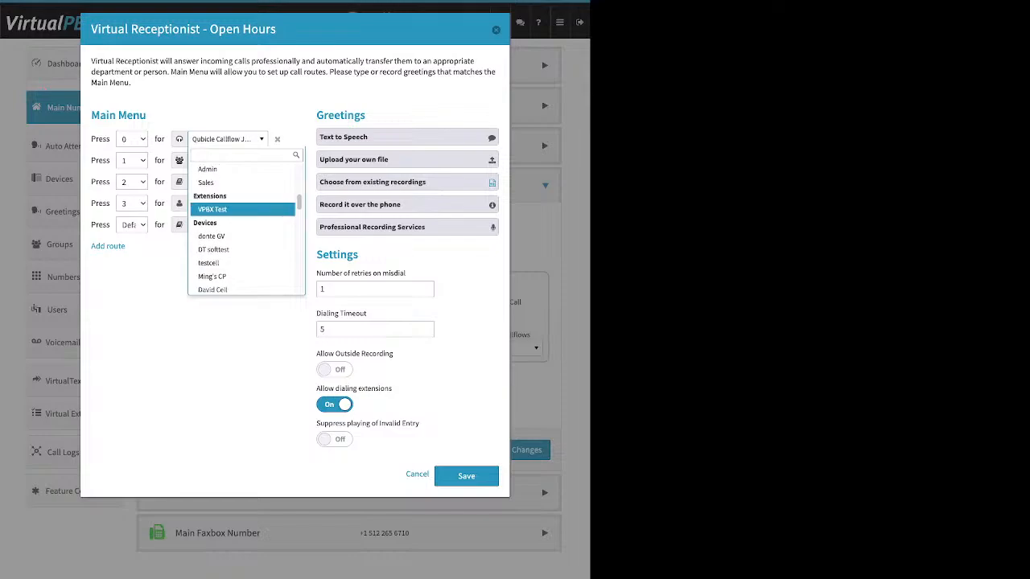
scroll(242, 215, "down", 1)
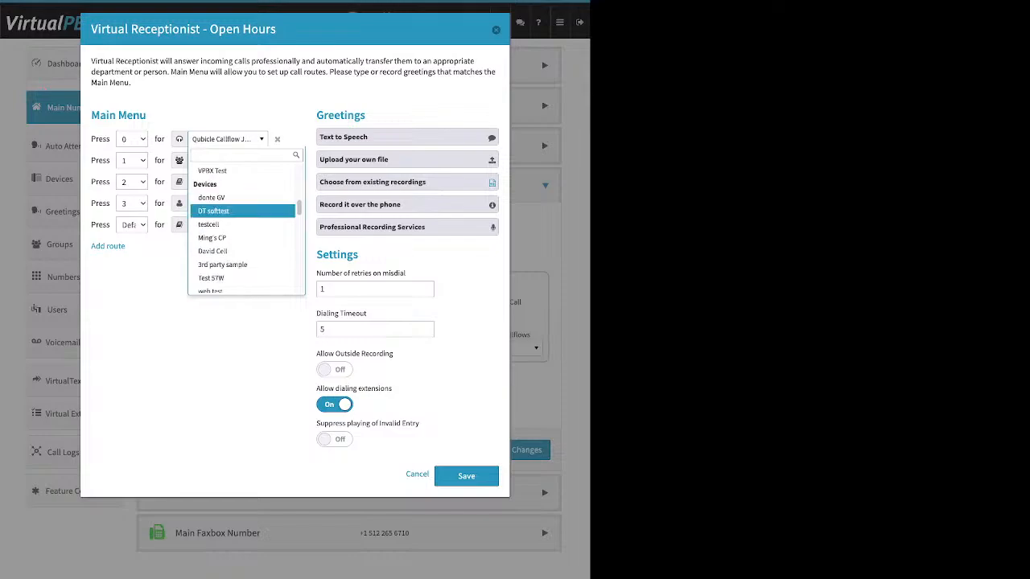
scroll(241, 211, "up", 1)
scroll(241, 210, "down", 1)
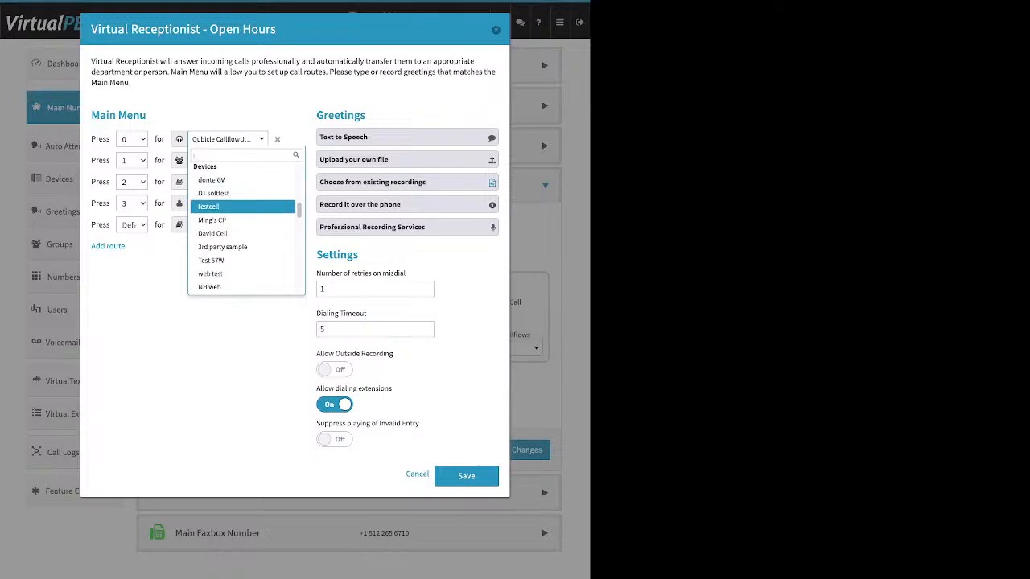
scroll(241, 211, "down", 4)
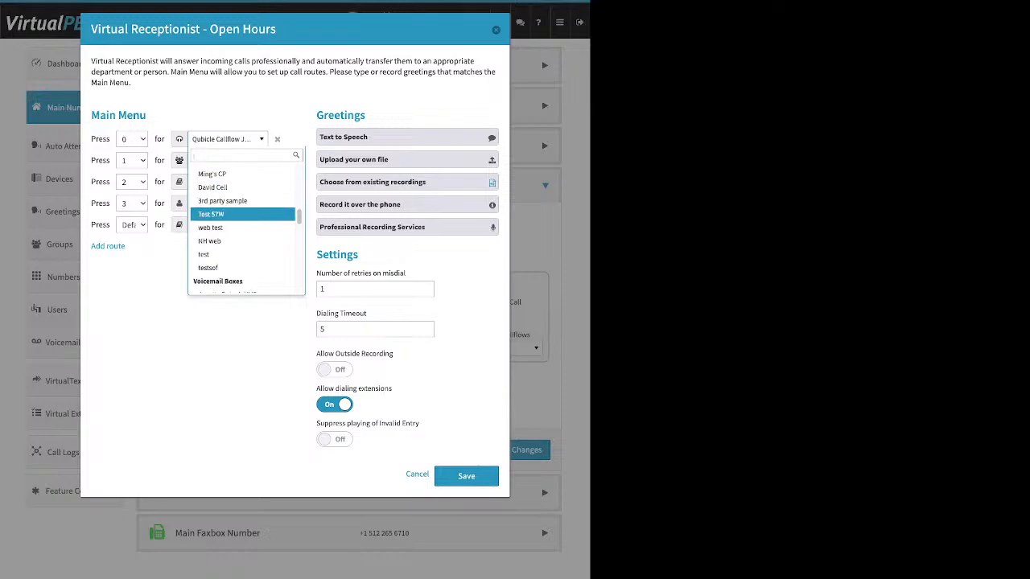
scroll(241, 211, "down", 3)
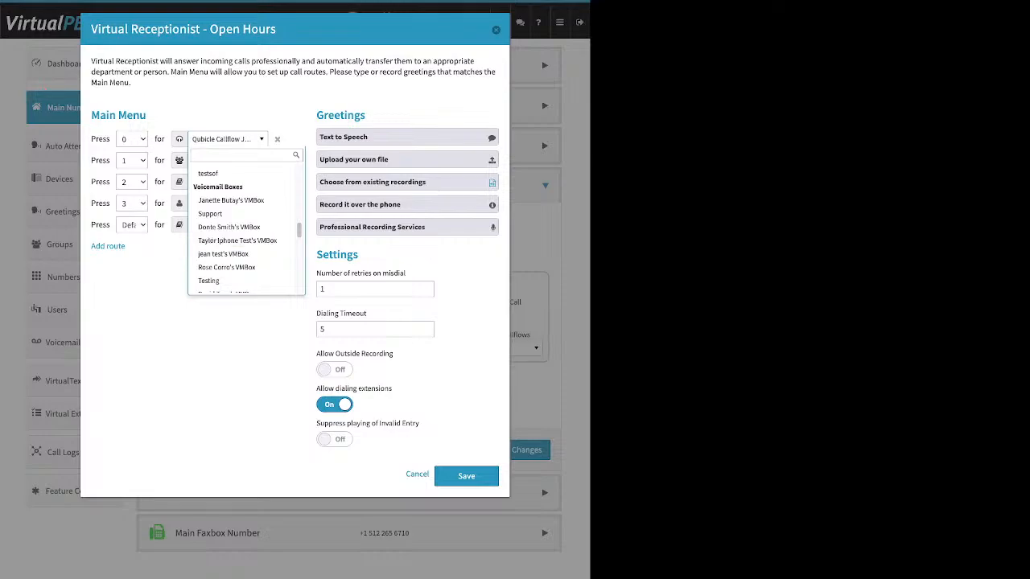
key("Escape")
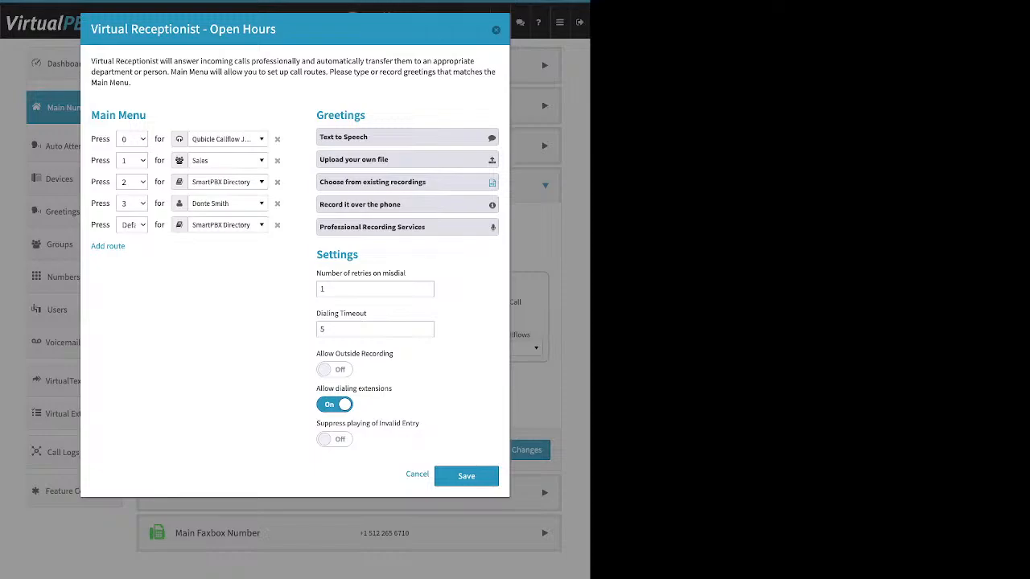
Review the Text to Speech, Upload your own file and Choose from existing recordings greeting options without updating the greeting.
left_click_drag(366, 115, 316, 115)
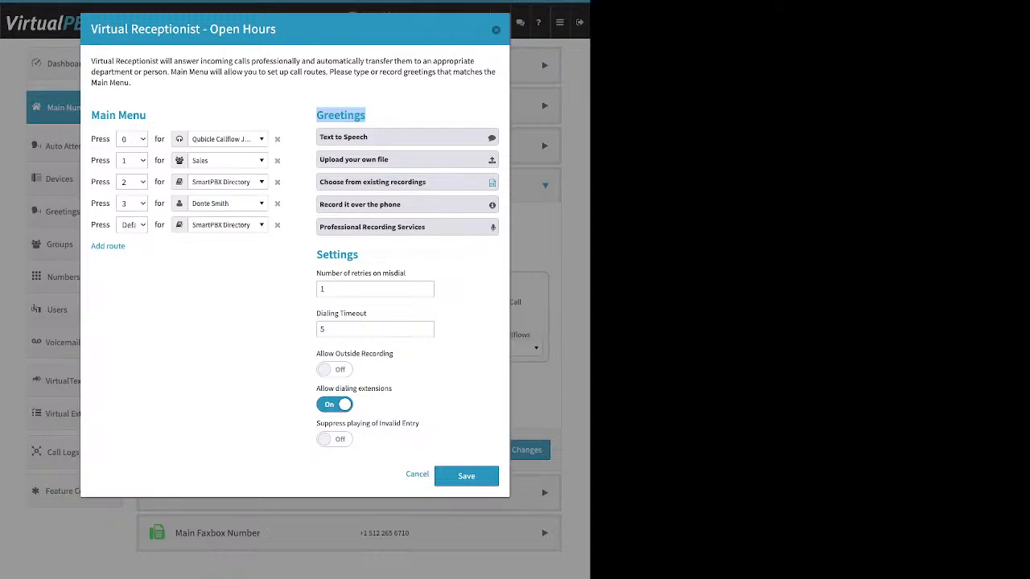
left_click(407, 137)
left_click(407, 213)
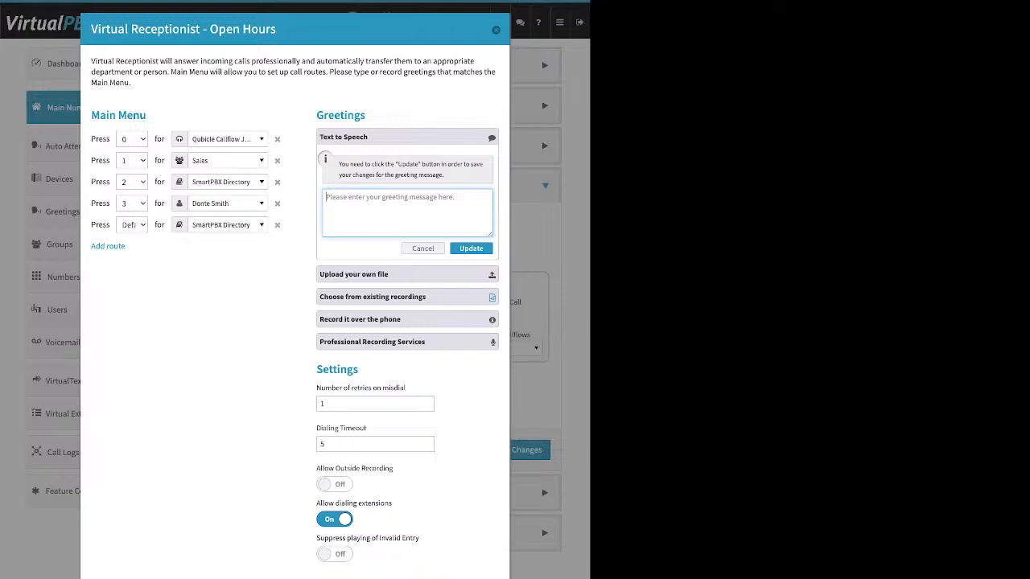
left_click(423, 249)
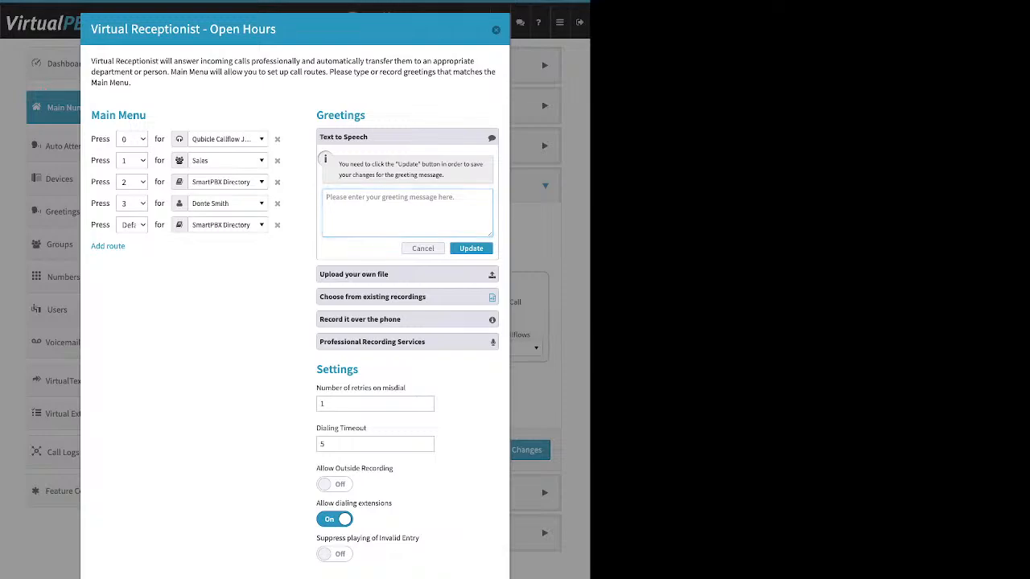
left_click(407, 161)
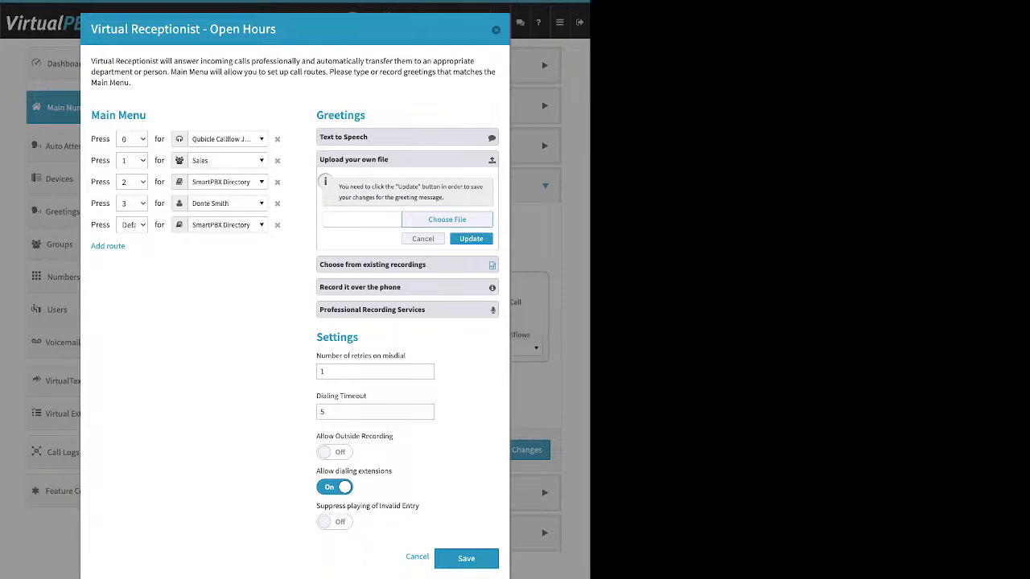
left_click(407, 264)
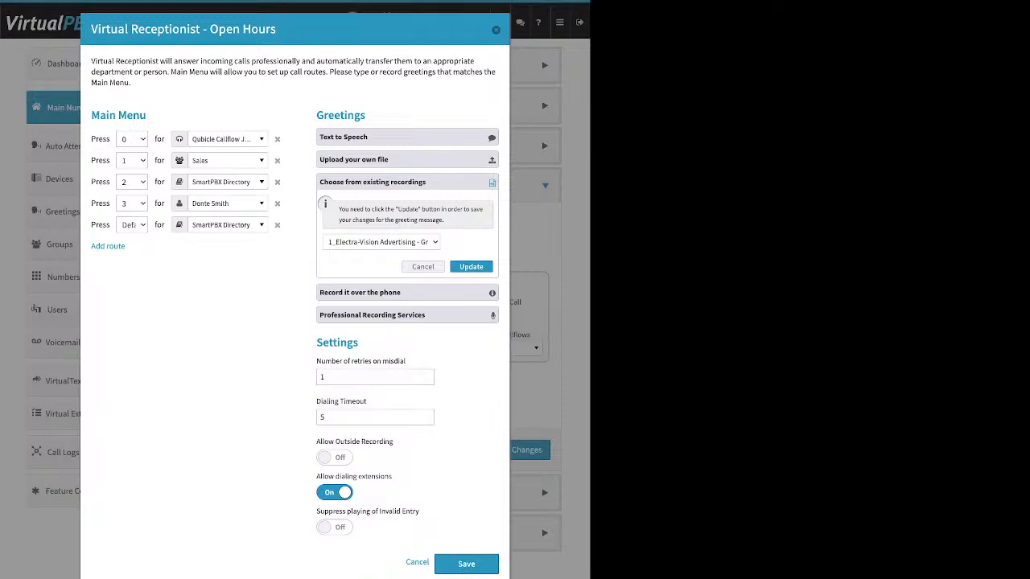
left_click(423, 267)
Examine the steps for recording the greeting over the phone, including the registered-phone requirement and the PIN.
left_click(361, 204)
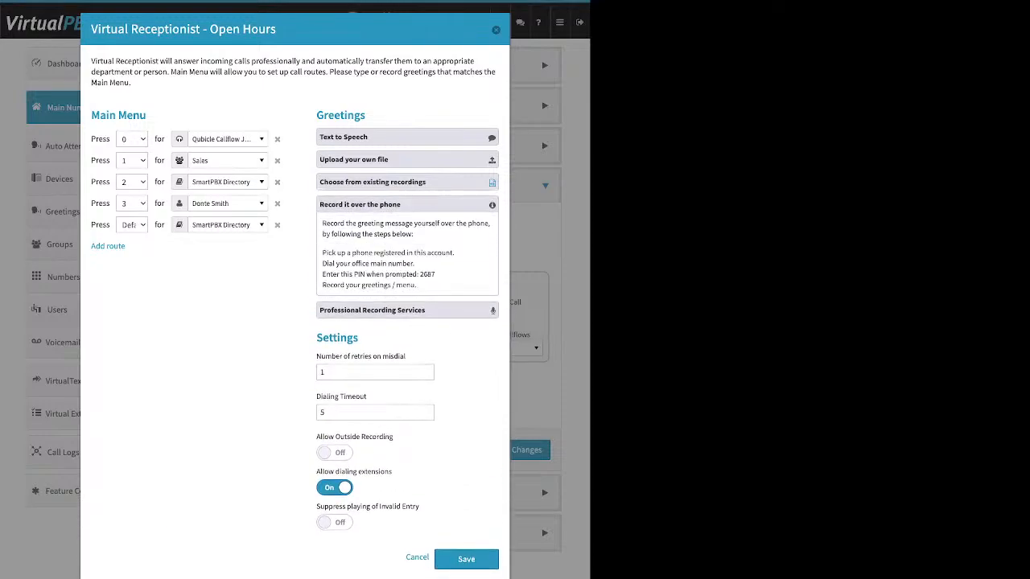
left_click_drag(455, 253, 322, 252)
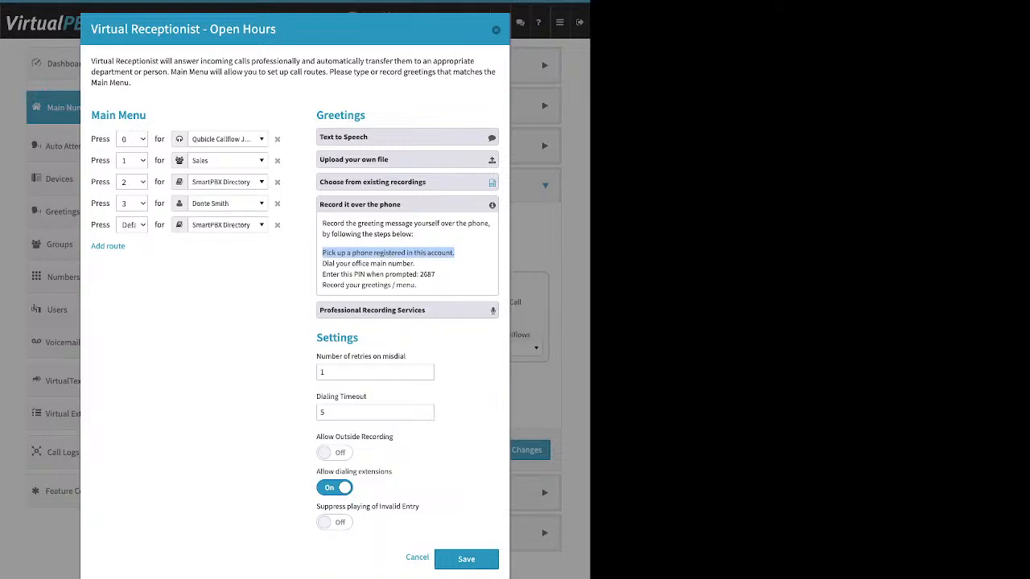
left_click_drag(435, 274, 418, 275)
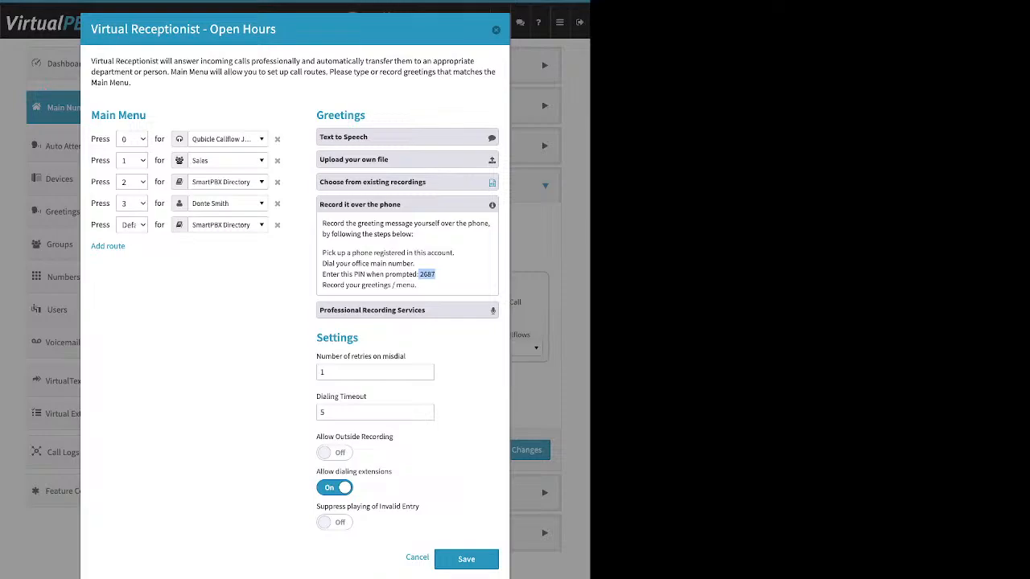
Enable Allow Outside Recording in the receptionist settings, check the phone-recording PIN, and disable the option again.
left_click_drag(359, 338, 317, 338)
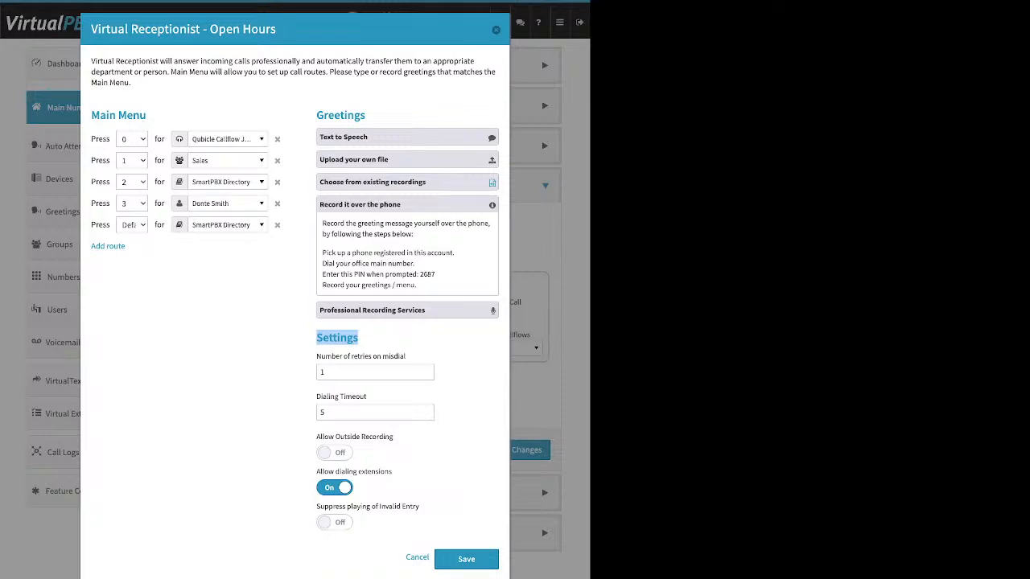
left_click_drag(393, 436, 316, 436)
left_click(335, 453)
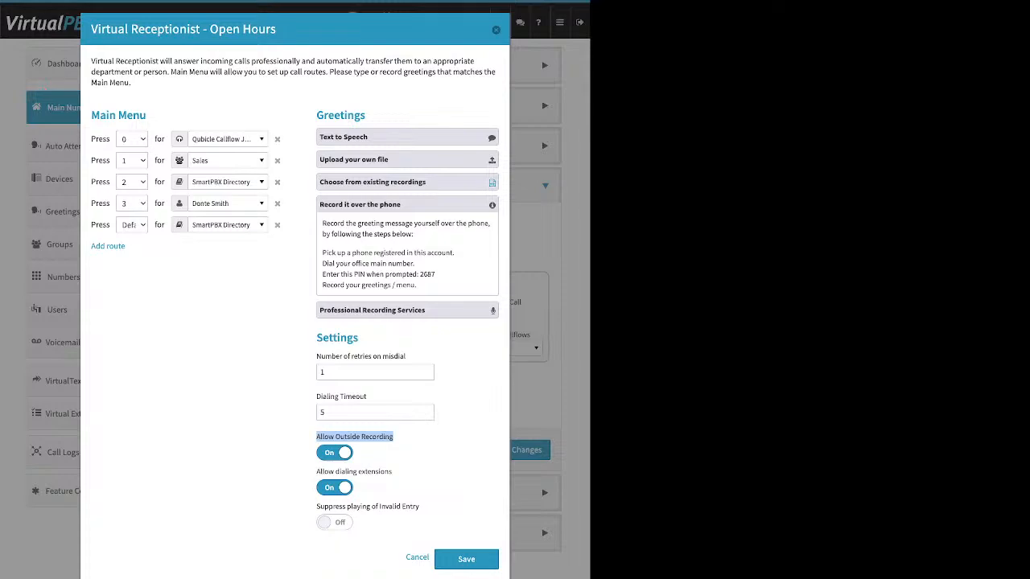
left_click(393, 472)
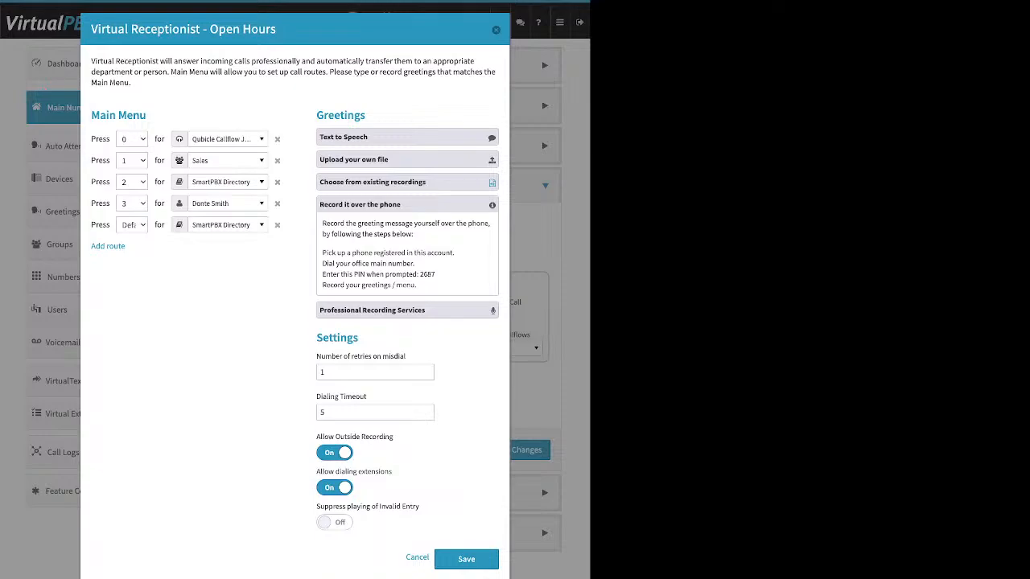
left_click_drag(435, 274, 420, 275)
left_click(335, 453)
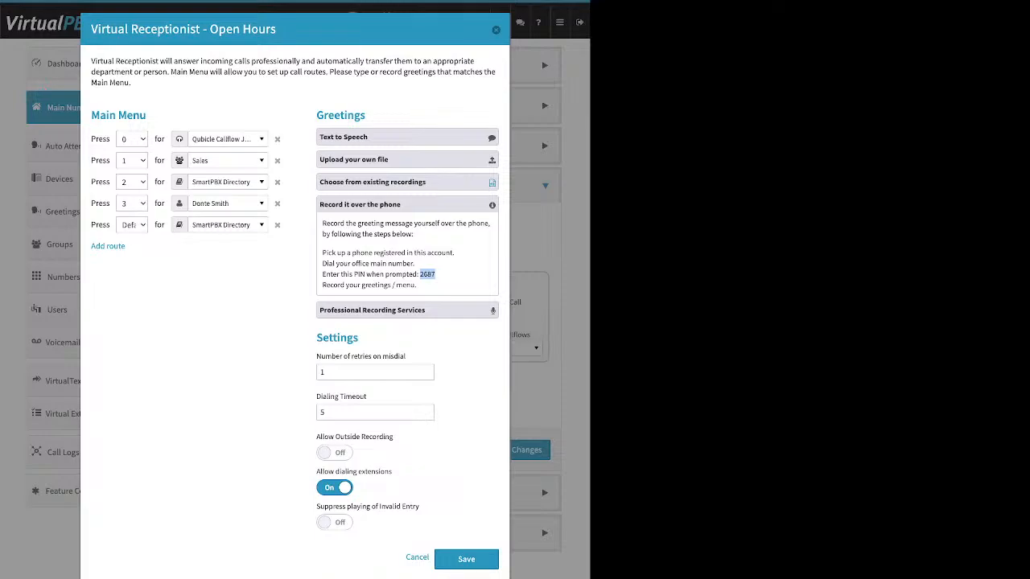
Review the Professional Recording Services offer and the greeting file upload option, and collapse the greeting sections.
left_click(407, 204)
left_click(408, 227)
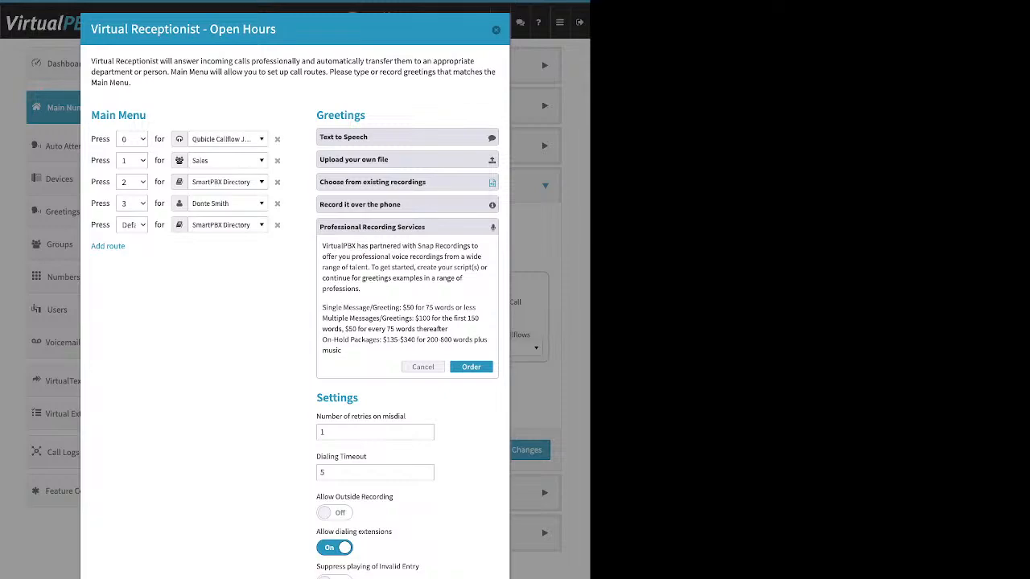
left_click(407, 159)
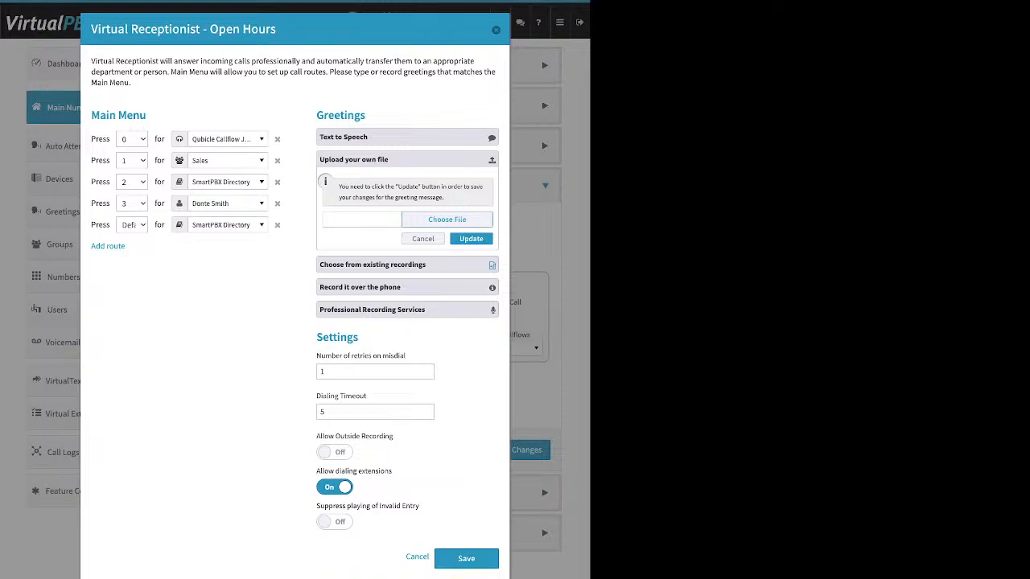
left_click(407, 159)
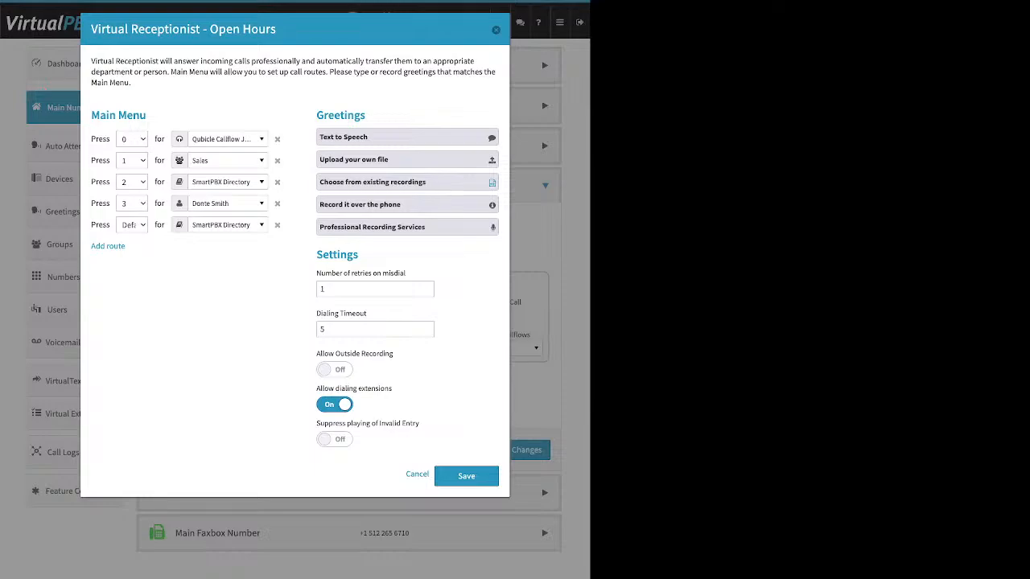
Examine the receptionist's Number of retries on misdial and Dialing Timeout settings.
mouse_move(322, 255)
left_mouse_down()
mouse_move(359, 255)
mouse_move(348, 273)
mouse_move(316, 274)
left_mouse_up()
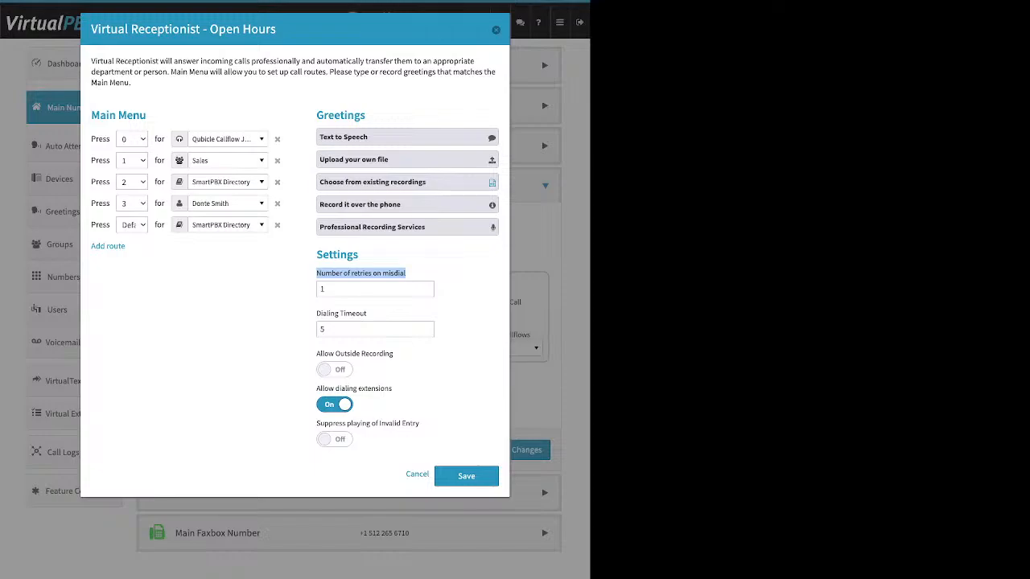
left_click_drag(332, 289, 318, 288)
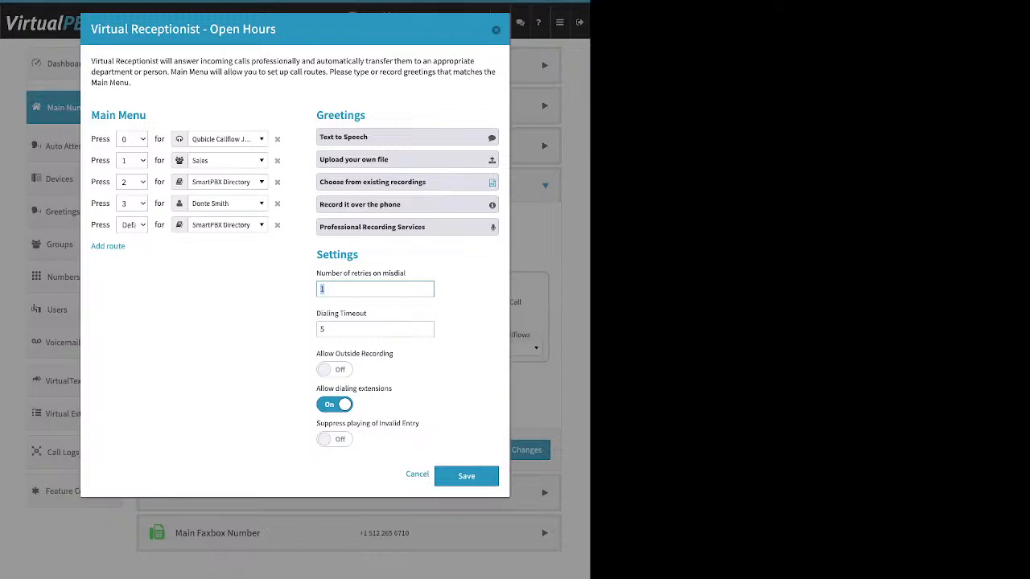
triple_click(353, 314)
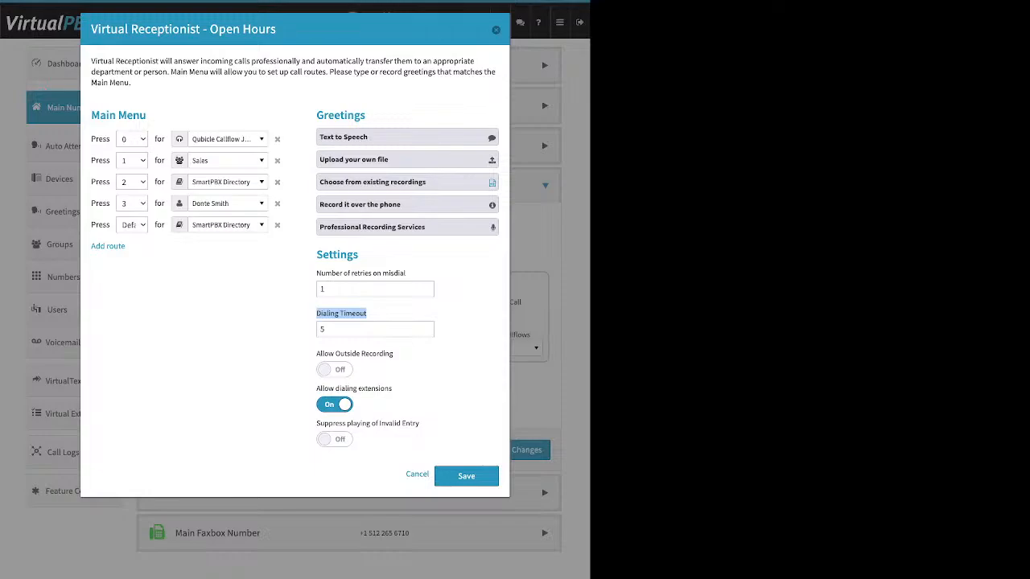
Examine the Allow Outside Recording and Allow dialing extensions settings, switching extension dialing off and back on.
left_click_drag(393, 354, 322, 354)
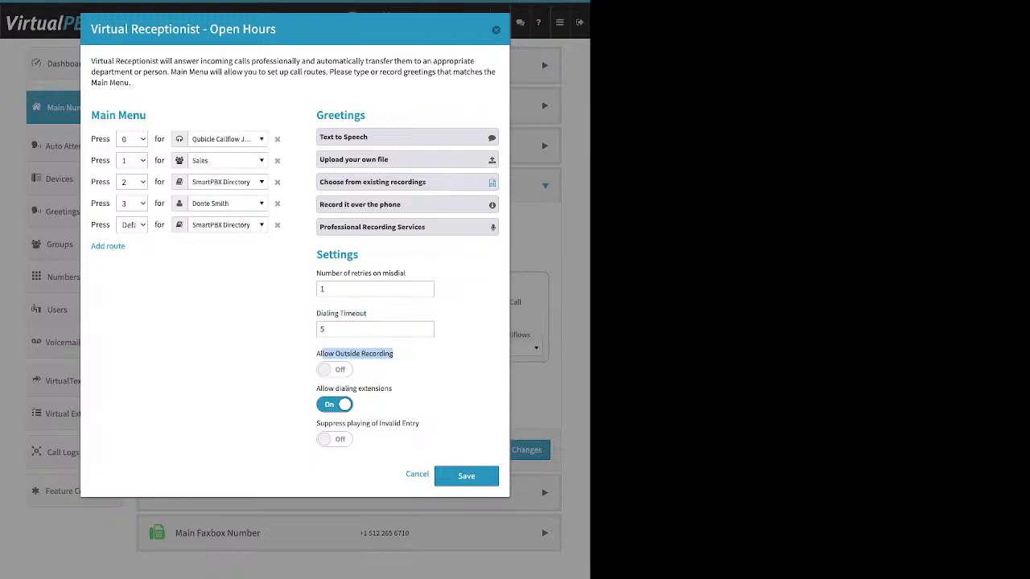
left_click(394, 387)
left_click_drag(393, 389, 316, 388)
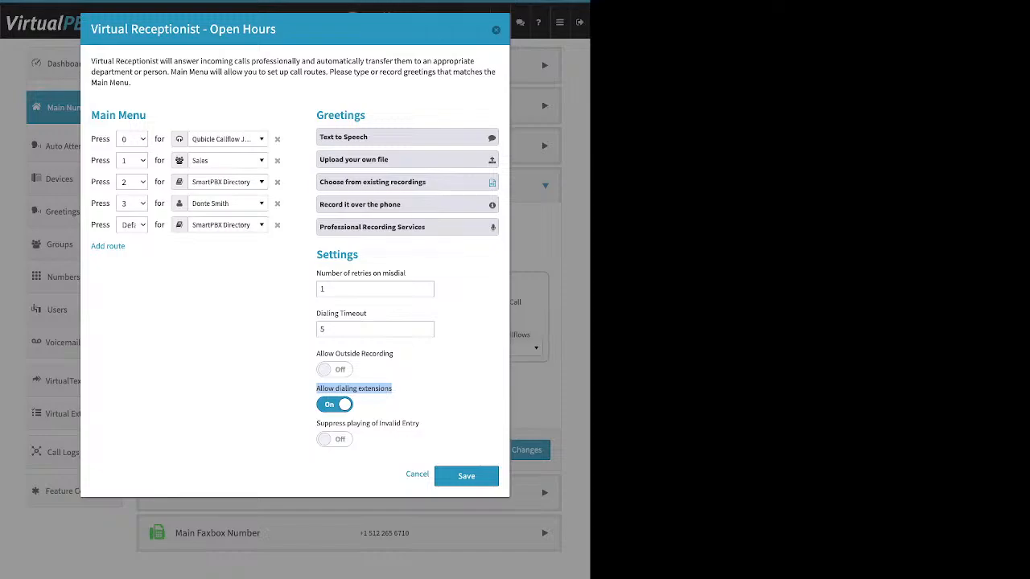
left_click(334, 405)
left_click(335, 405)
Examine the Suppress playing of Invalid Entry setting, switching it on and off again.
left_click_drag(420, 424, 316, 424)
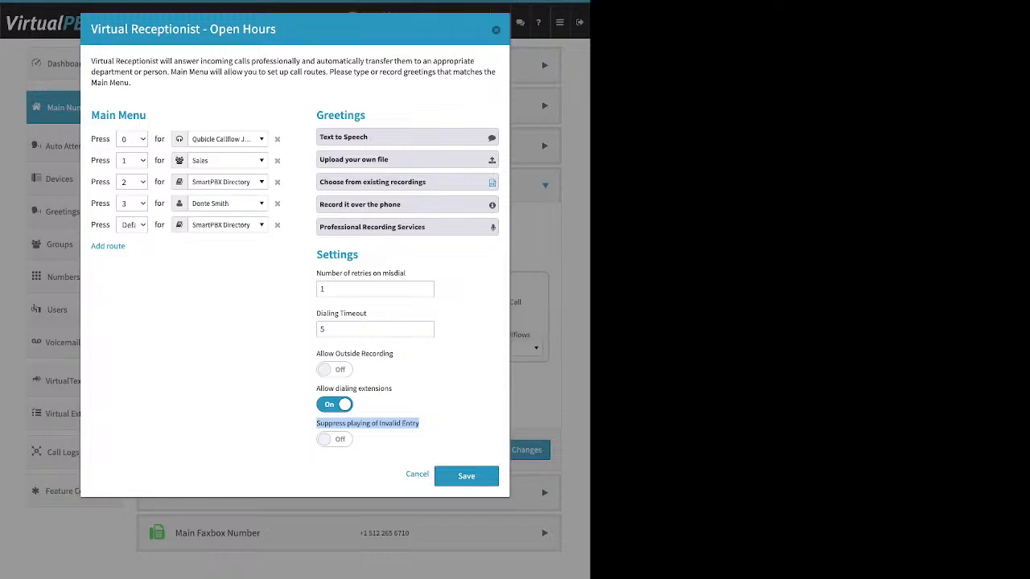
left_click(430, 425)
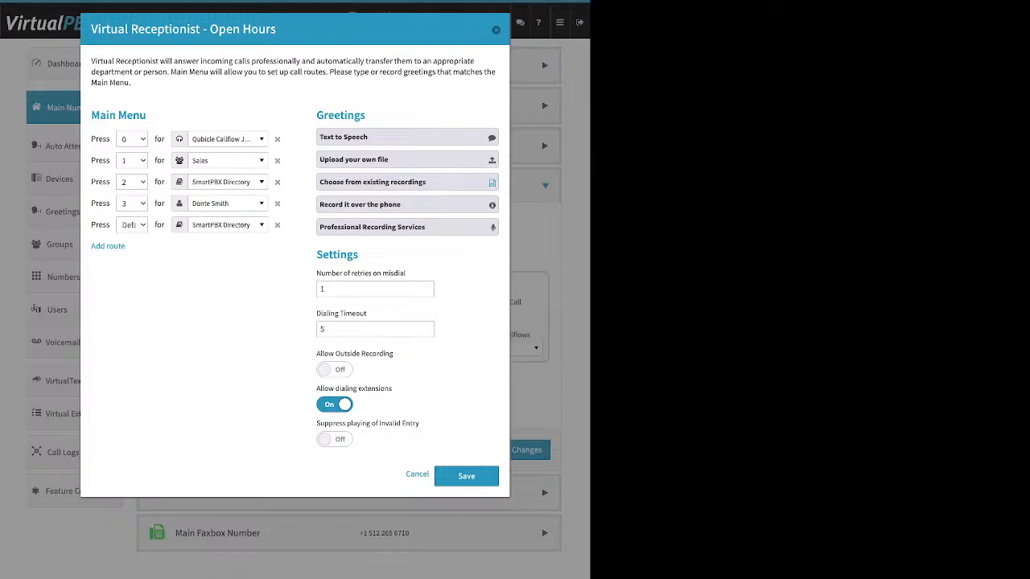
left_click(335, 439)
left_click(335, 439)
Remove the default SmartPBX Directory route from the Open Hours receptionist menu, then save the receptionist and the call handling changes.
left_click(277, 224)
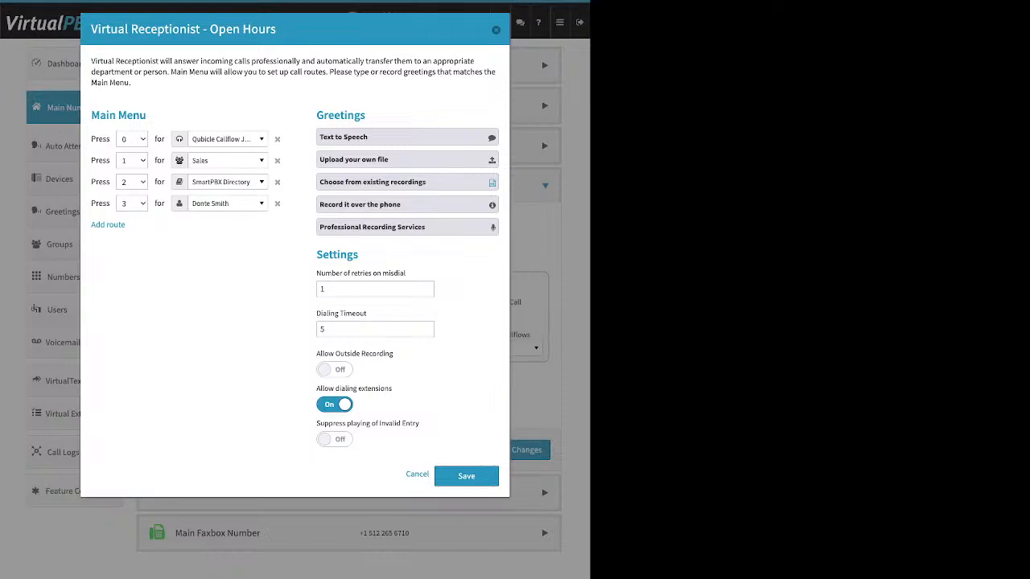
left_click_drag(91, 115, 118, 115)
left_click_drag(316, 115, 334, 115)
left_click_drag(359, 255, 340, 255)
left_click(466, 476)
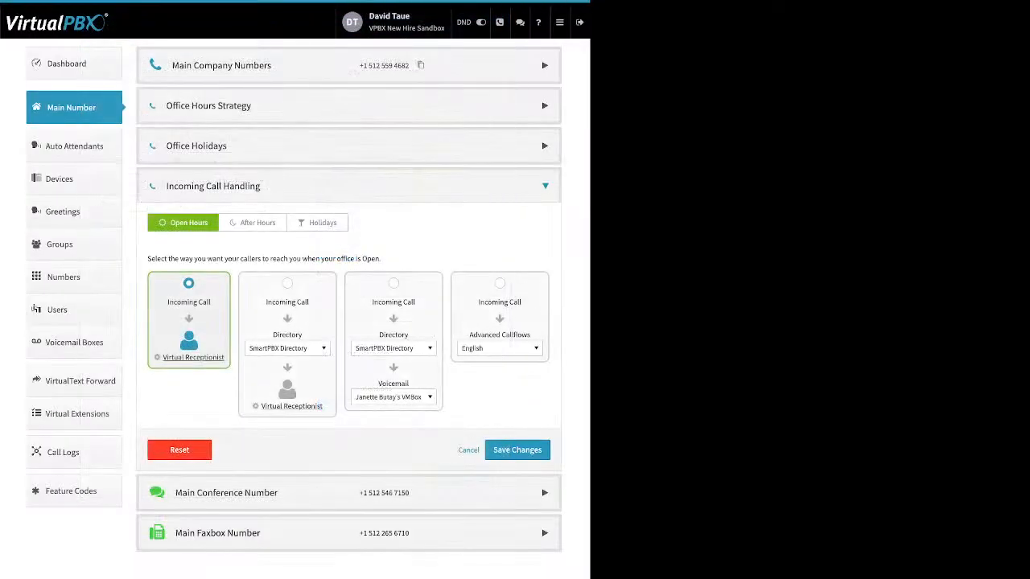
left_click(518, 449)
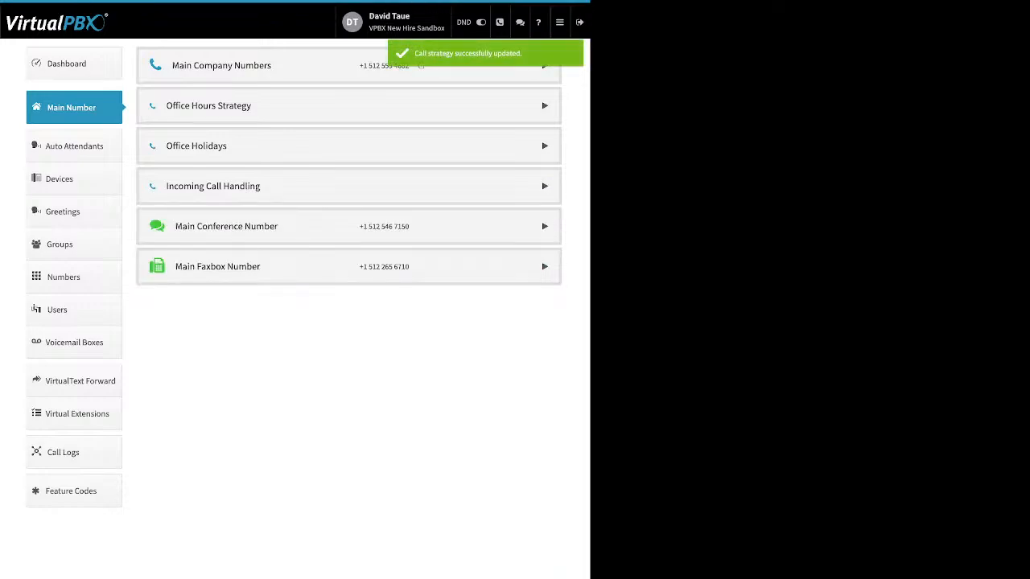
In the After Hours incoming call handling, route calls to the Support group before the Virtual Receptionist.
left_click(348, 186)
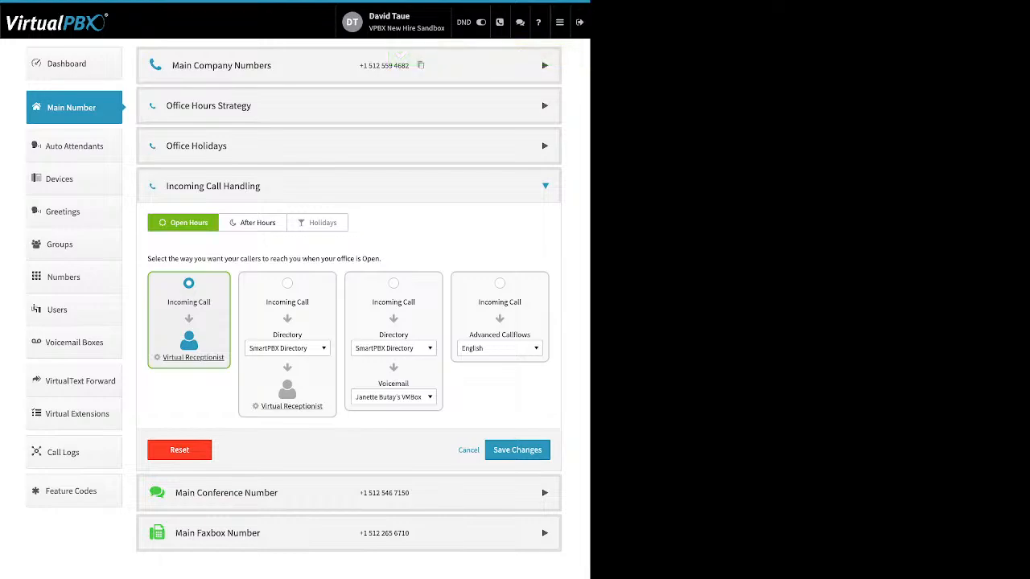
left_click(252, 223)
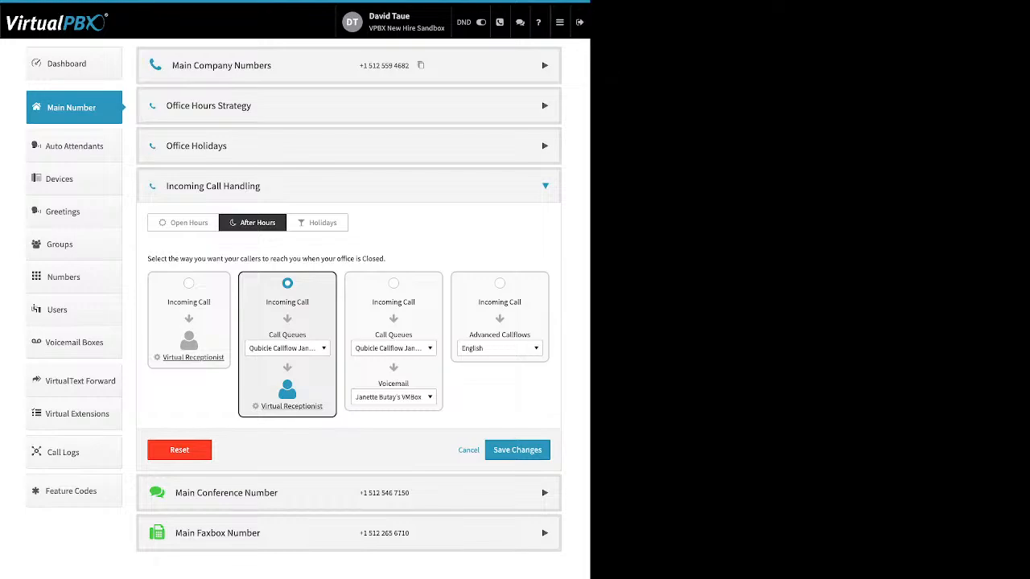
left_click(287, 348)
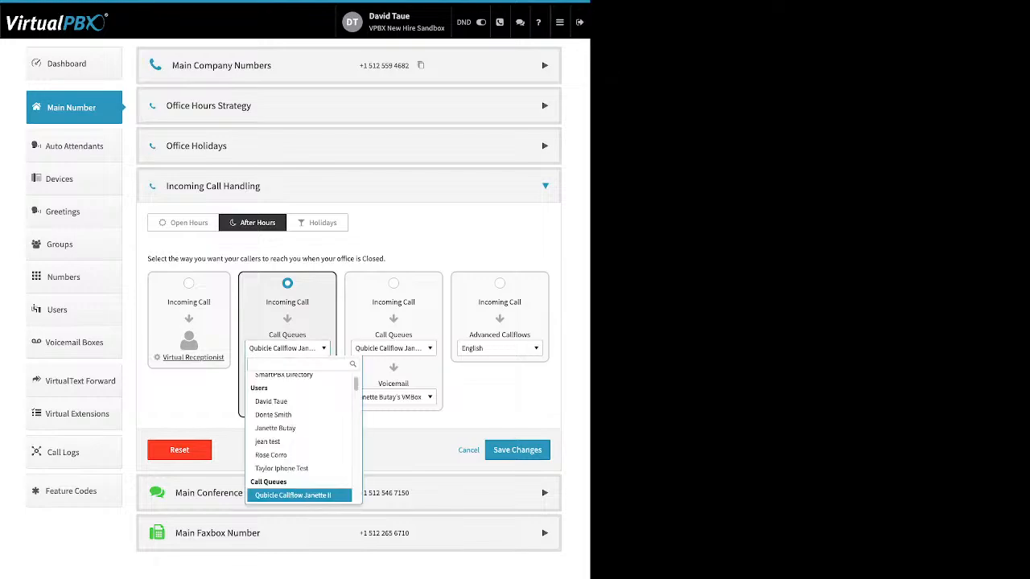
scroll(298, 444, "up", 1)
scroll(298, 433, "down", 1)
scroll(299, 441, "down", 3)
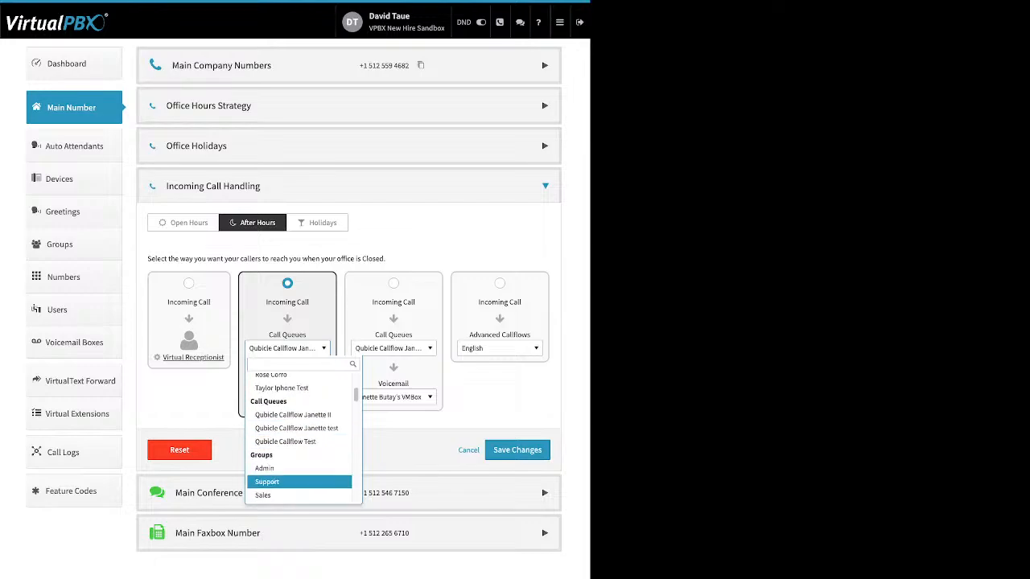
left_click(273, 481)
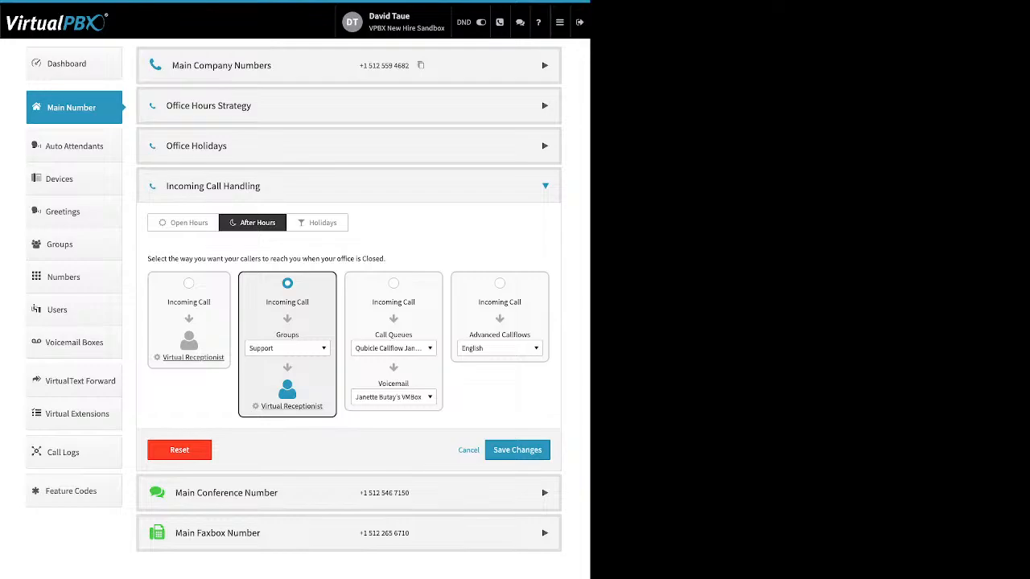
Review the After Hours Virtual Receptionist menu and settings, save them, and save the call handling changes.
left_click(291, 406)
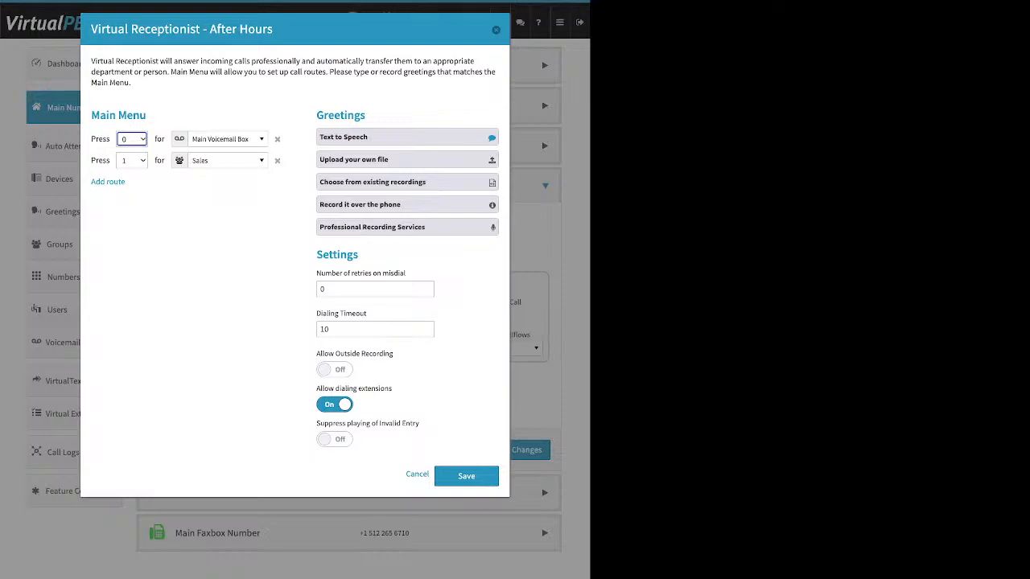
left_click(466, 475)
left_click(525, 450)
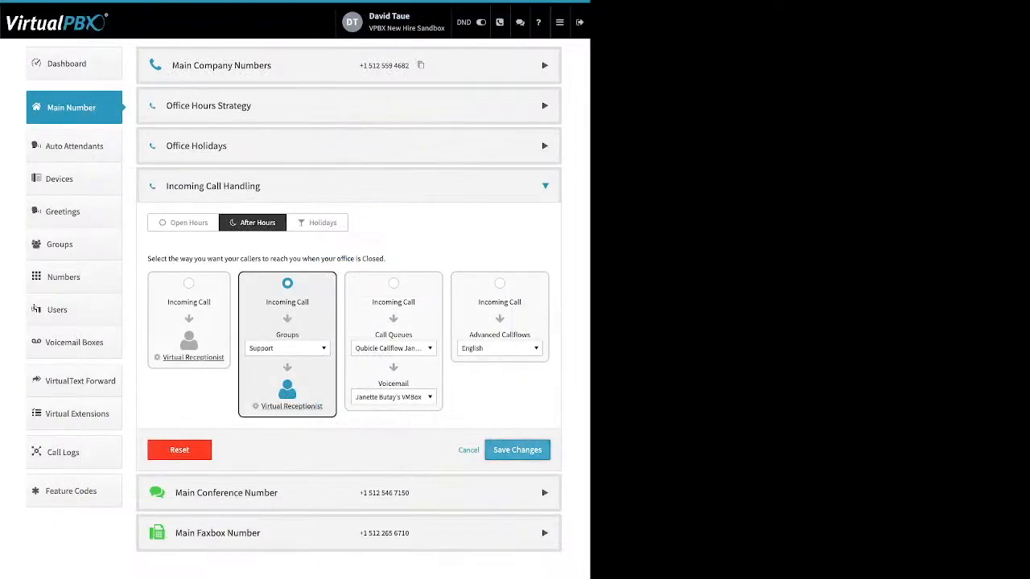
Examine the Holidays call handling, including the available destinations and voicemail boxes for the selected option.
left_click(348, 186)
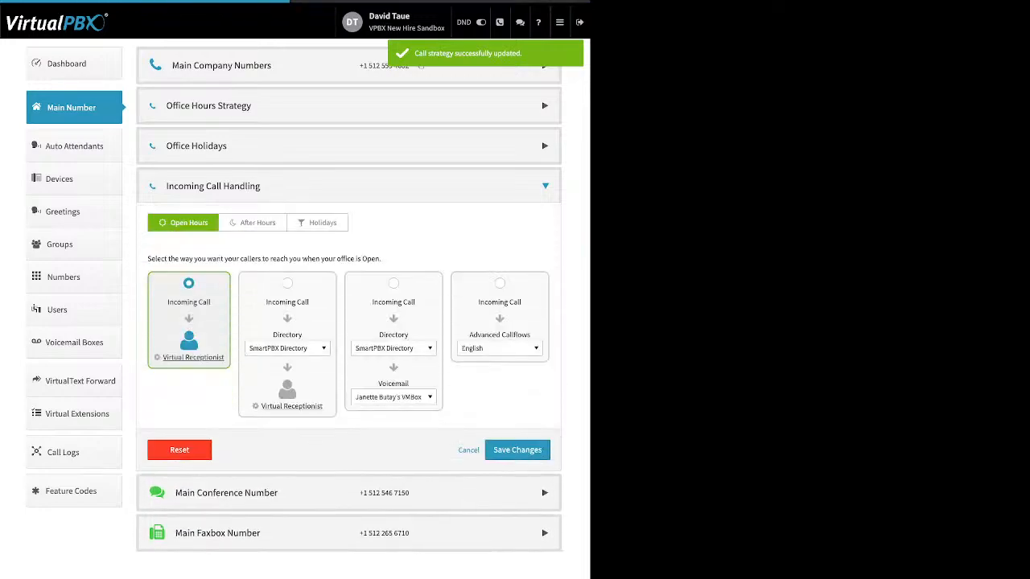
left_click(317, 223)
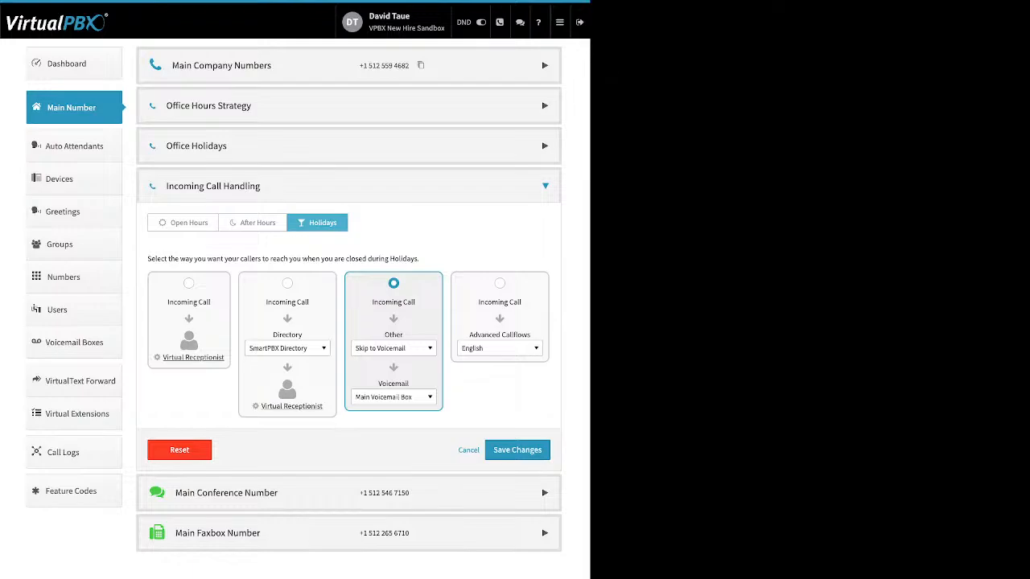
left_click(394, 348)
scroll(402, 419, "up", 10)
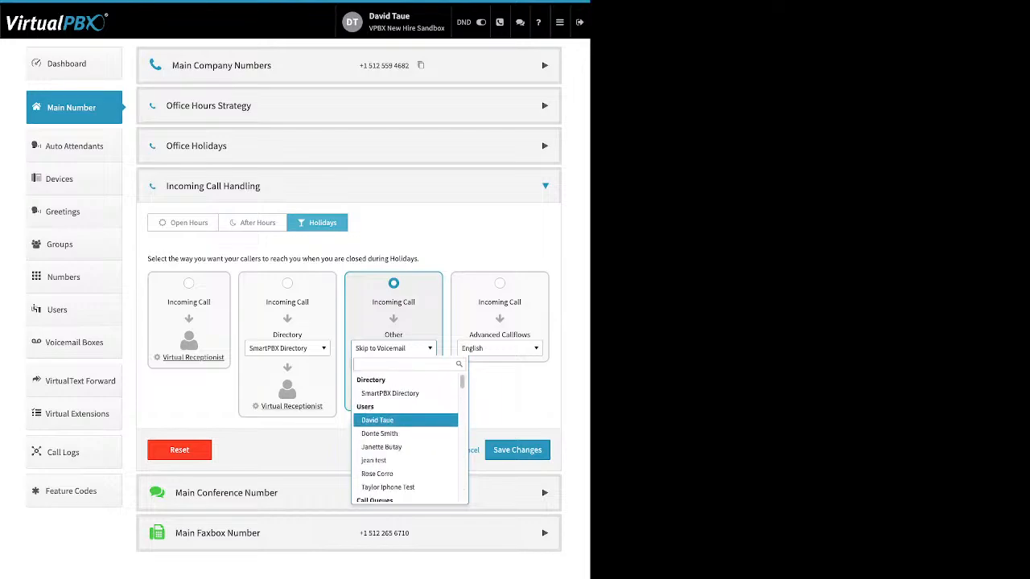
scroll(403, 423, "down", 3)
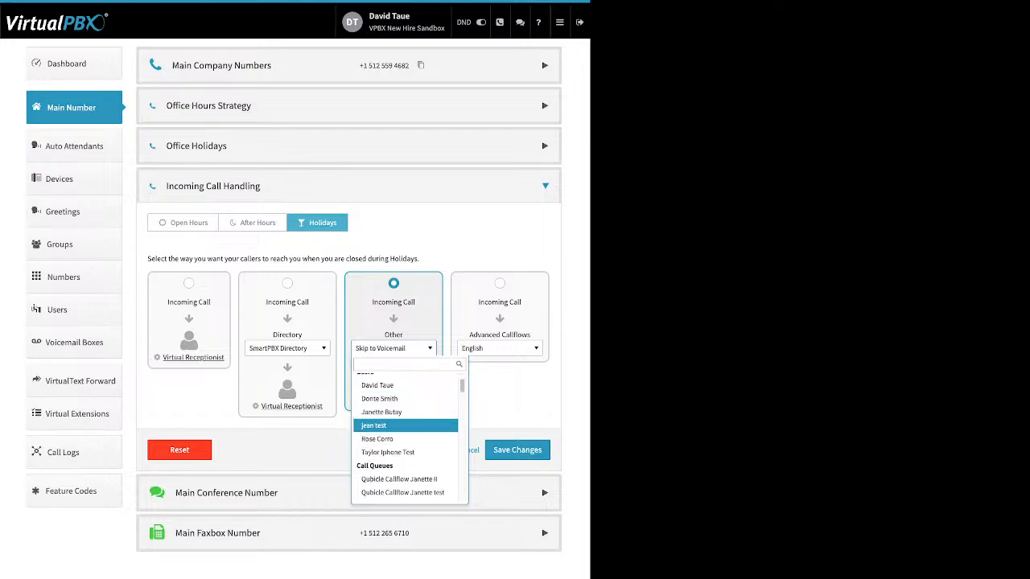
scroll(403, 427, "down", 1)
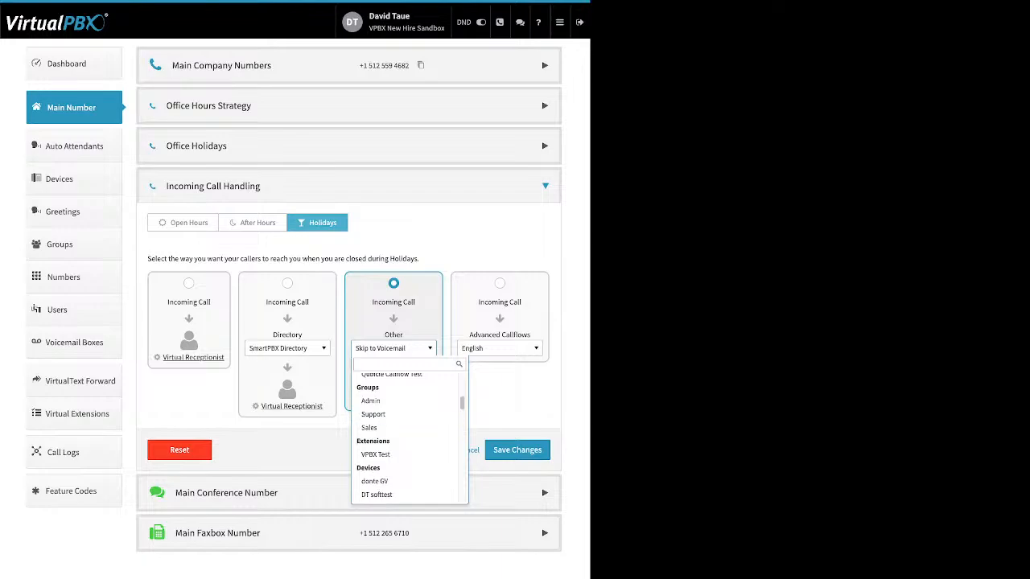
key("Escape")
left_click(394, 397)
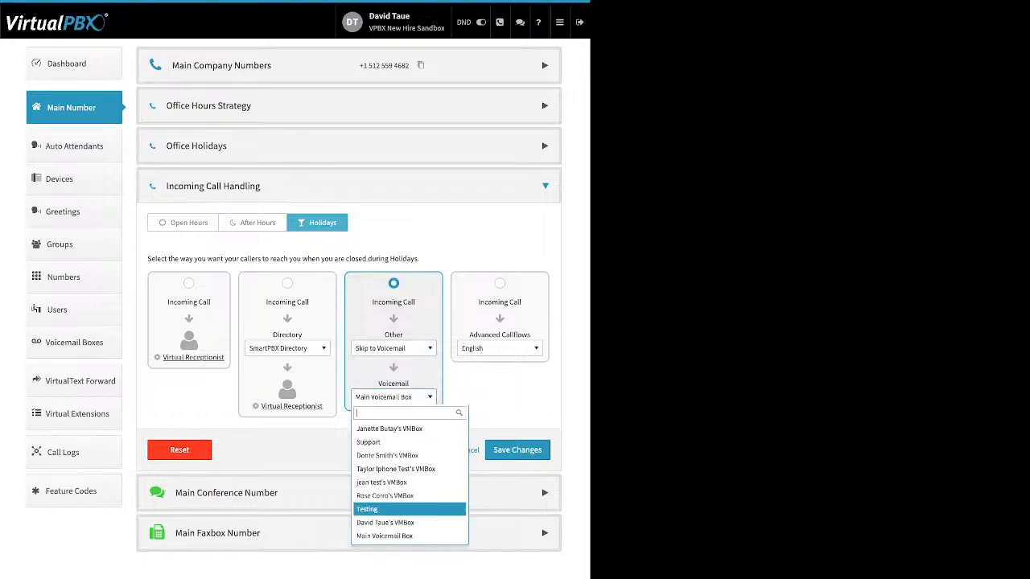
key("Escape")
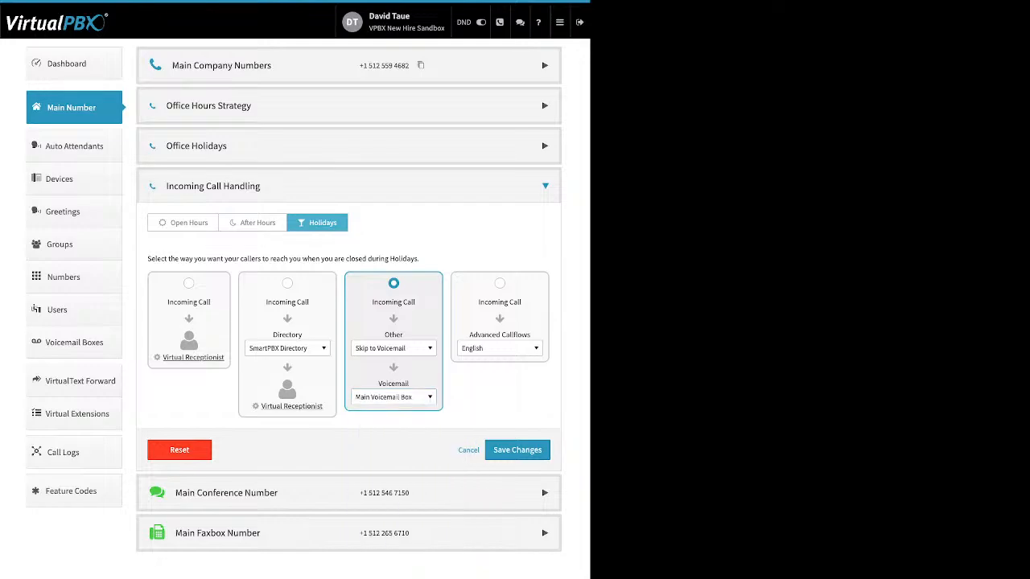
Collapse Incoming Call Handling and review the Main Conference Number's options for adding spare numbers or buying numbers.
left_click(545, 186)
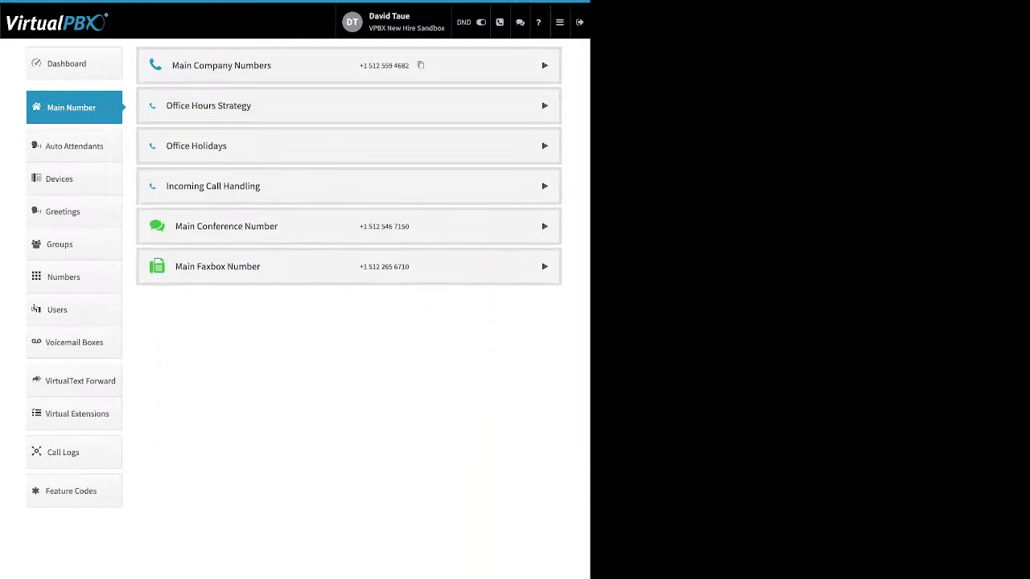
left_click(545, 226)
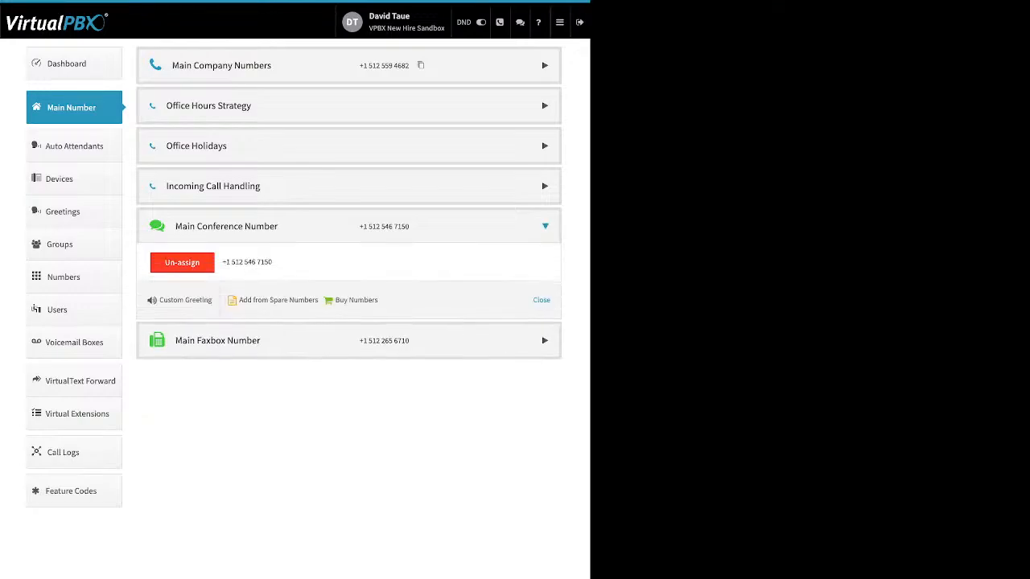
left_click_drag(378, 300, 254, 300)
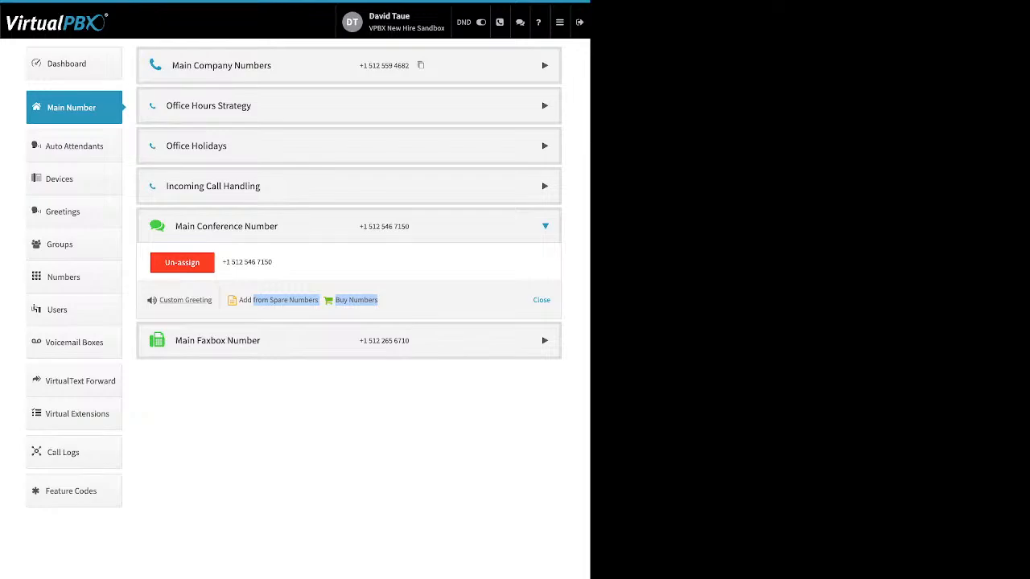
Open the custom conference greeting, enable it to inspect its text-to-speech message, disable it again, and close the dialog.
left_click(185, 300)
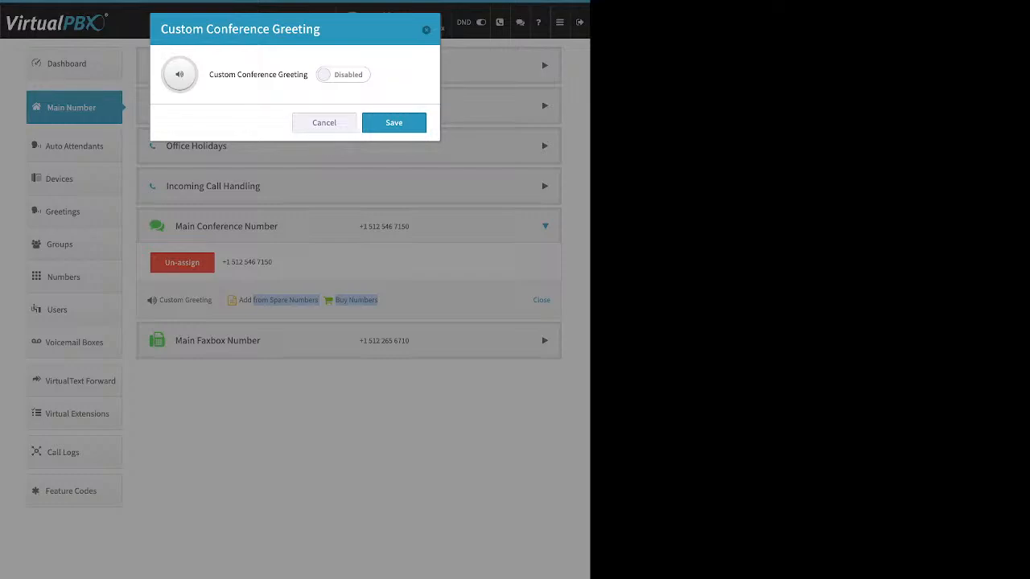
left_click(343, 75)
left_click(217, 159)
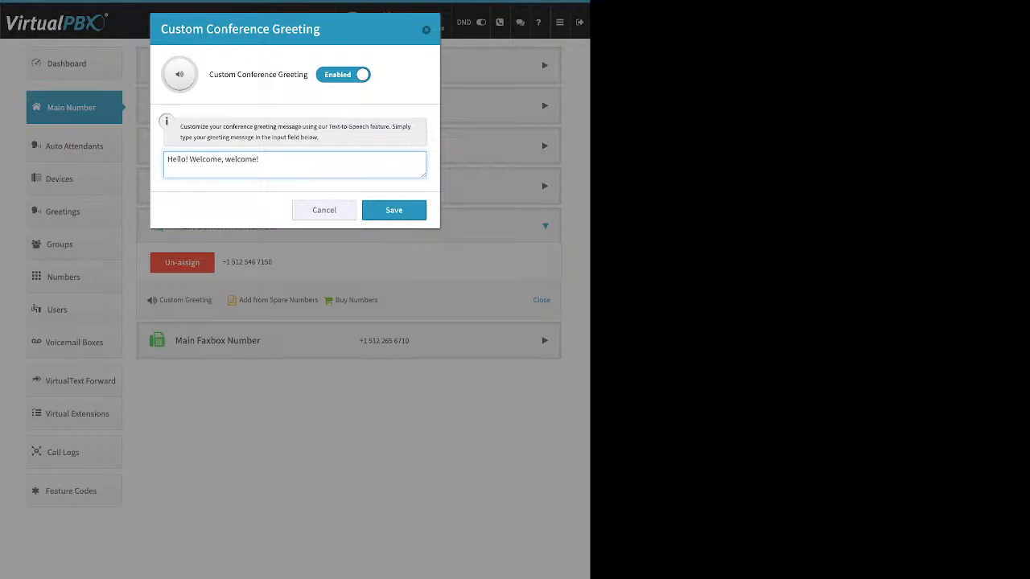
left_click(343, 75)
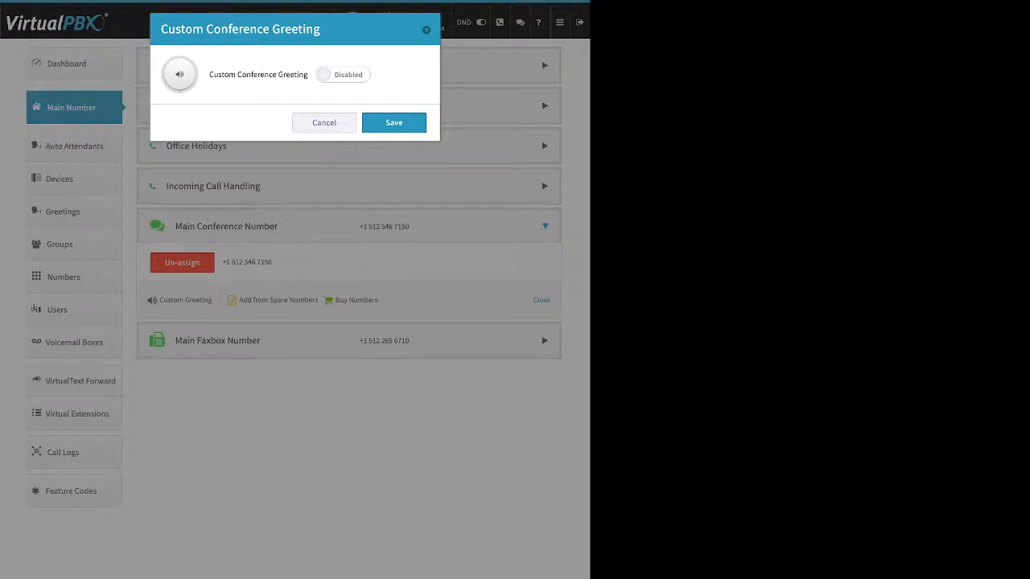
key("Escape")
Open the Main Faxbox for editing, review its Inbound Notification Email and Email Permissions fields, and save the settings.
left_click(544, 340)
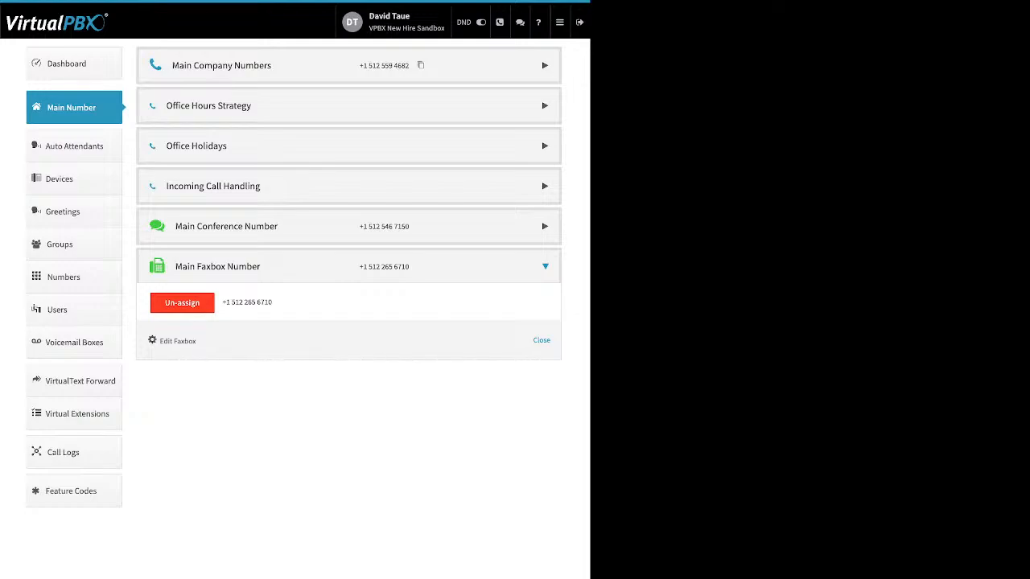
left_click_drag(197, 341, 160, 342)
left_click(177, 341)
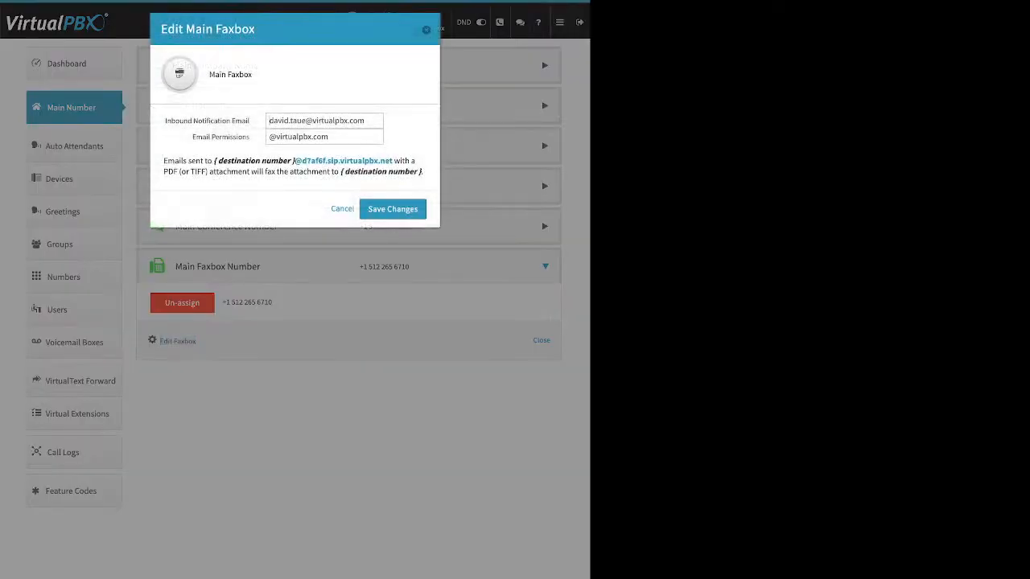
left_click_drag(250, 121, 176, 120)
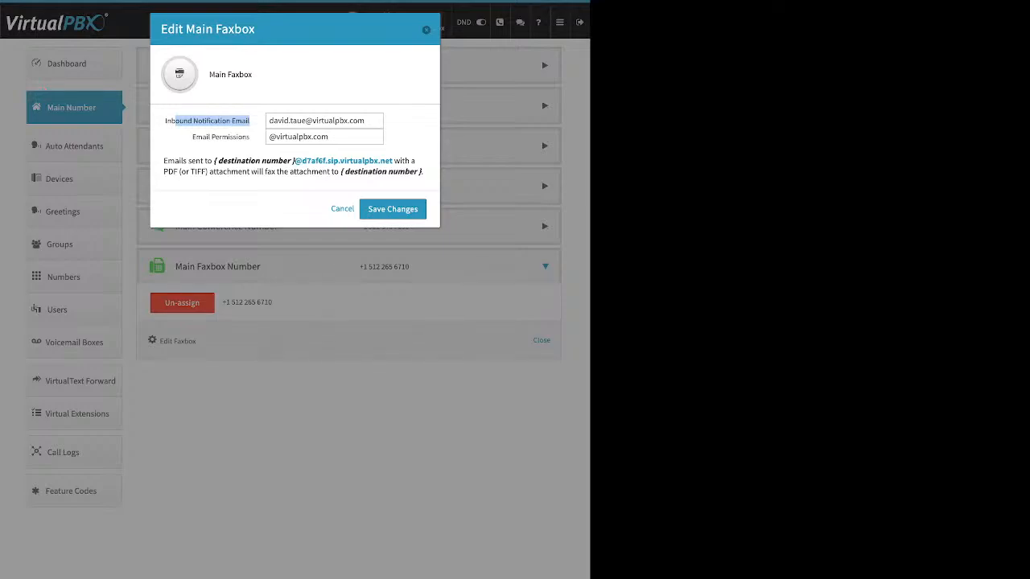
left_click(212, 122)
left_click_drag(192, 136, 250, 137)
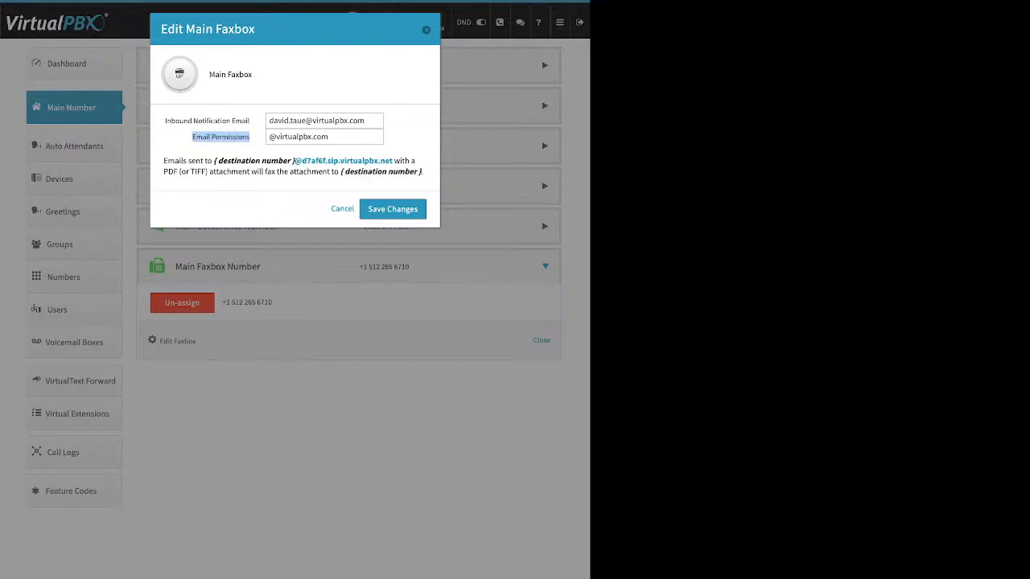
left_click(393, 209)
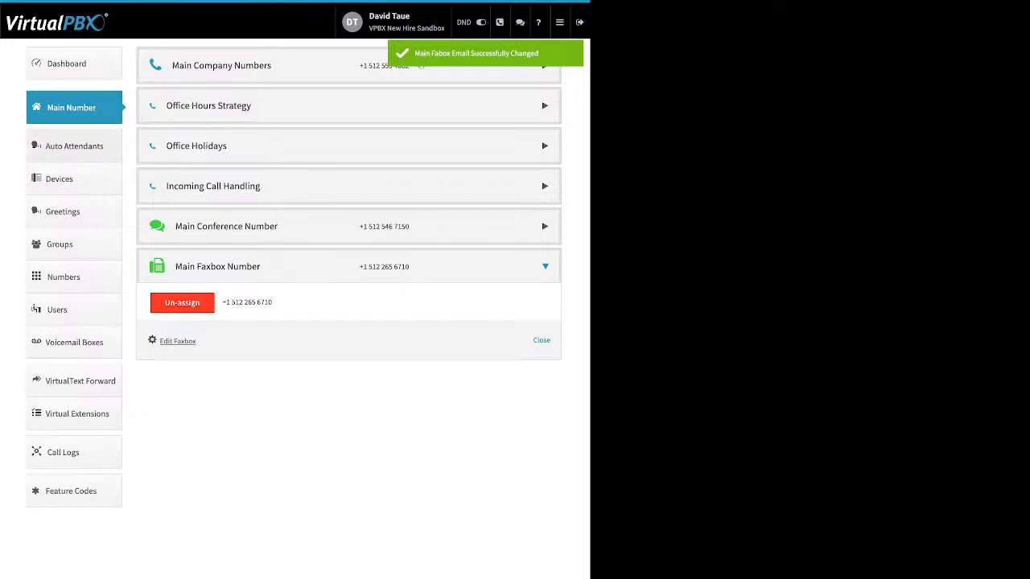
Open Auto Attendants, review the name and extension fields for creating a new attendant, and close the dialog without creating one.
left_click(74, 146)
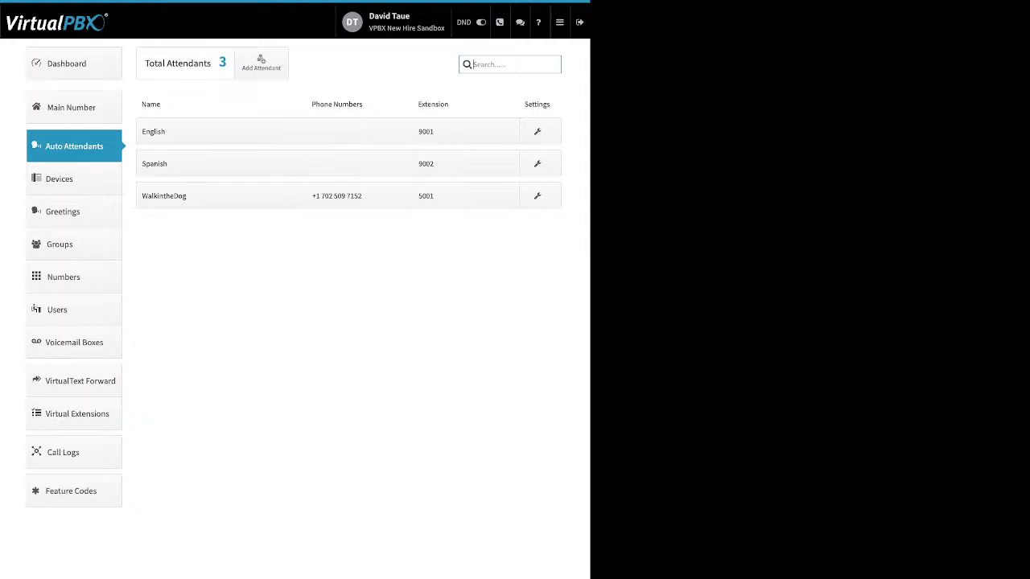
left_click(260, 62)
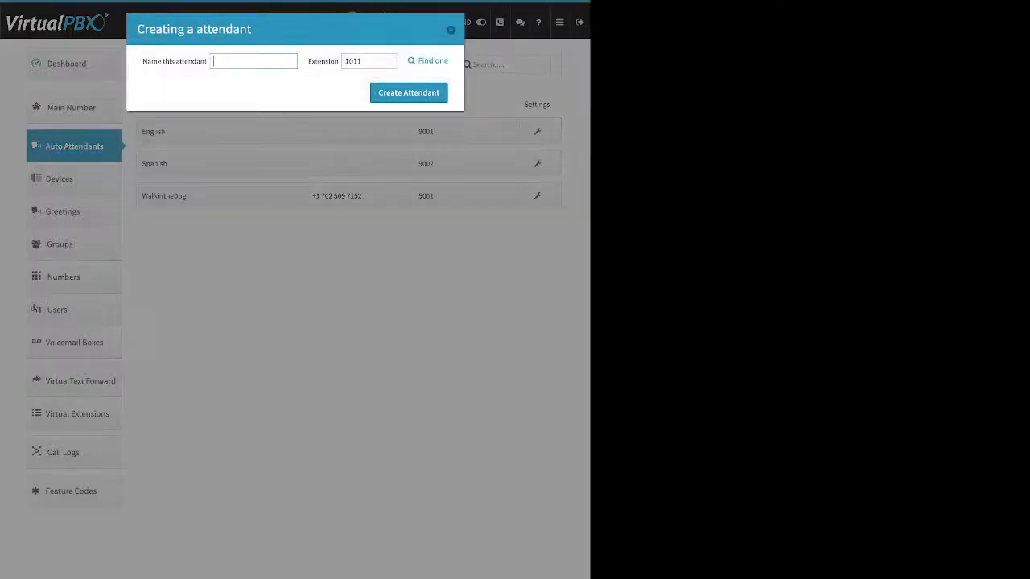
left_click_drag(142, 61, 196, 61)
left_click_drag(308, 62, 334, 61)
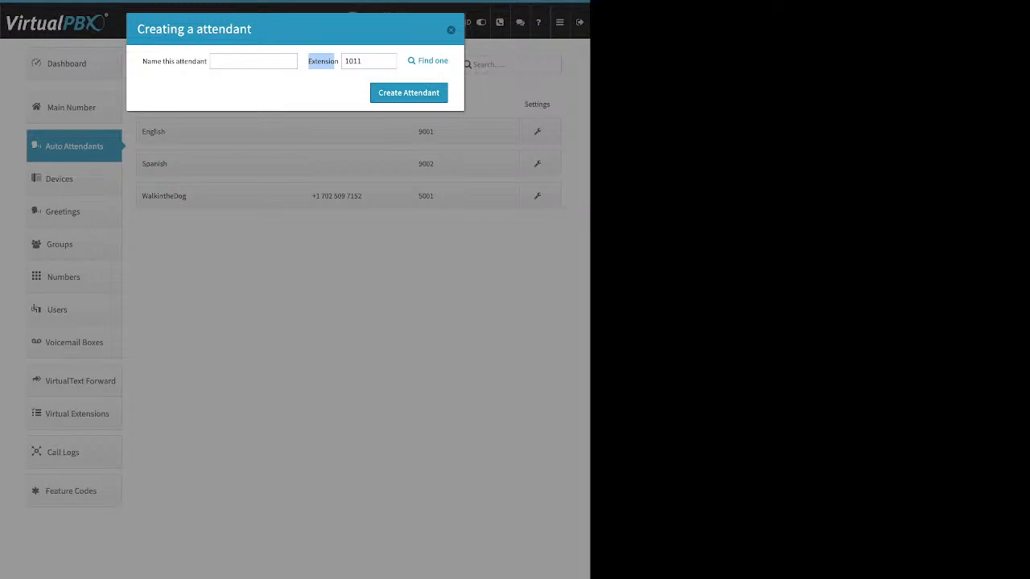
left_click(451, 30)
Review the WalkintheDog and English attendants' Main Menu availability, switching English to unavailable and back to available.
left_click(209, 196)
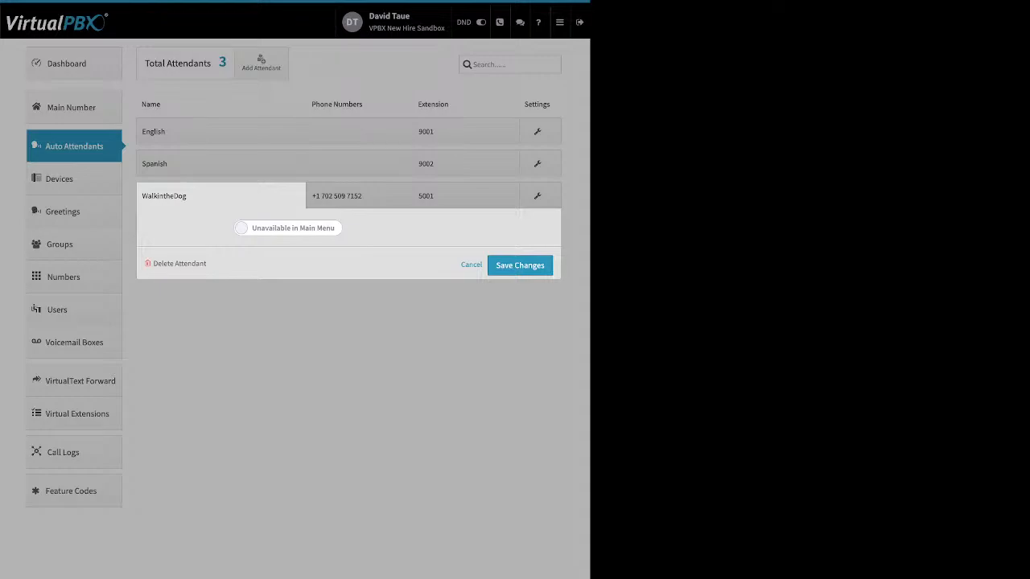
left_click(221, 131)
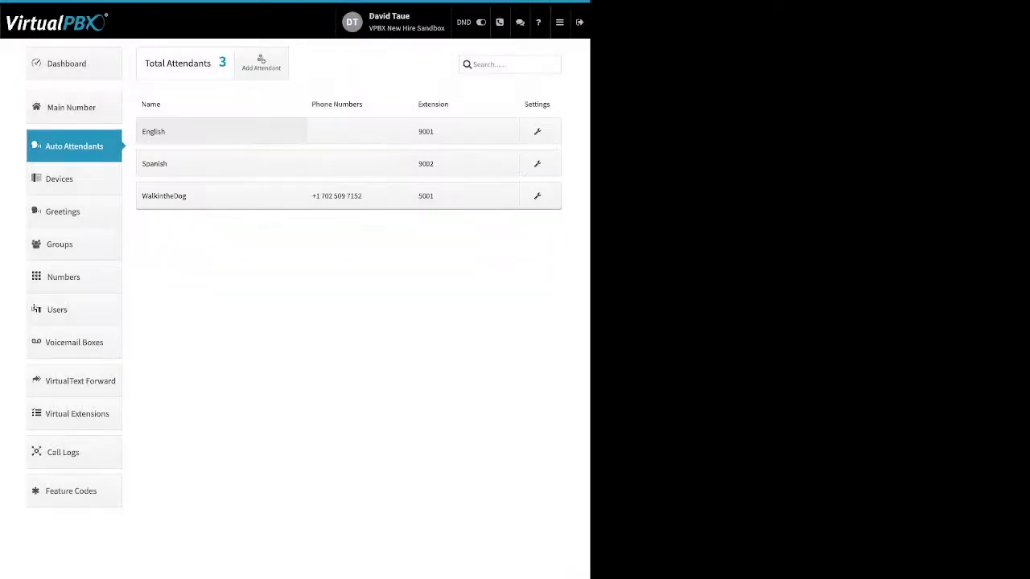
left_click(221, 131)
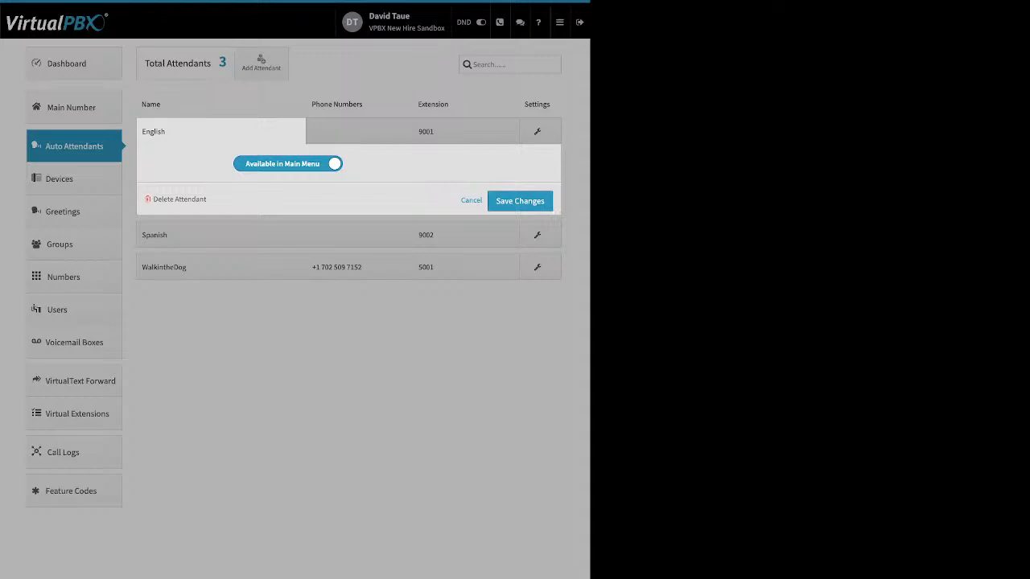
left_click(288, 163)
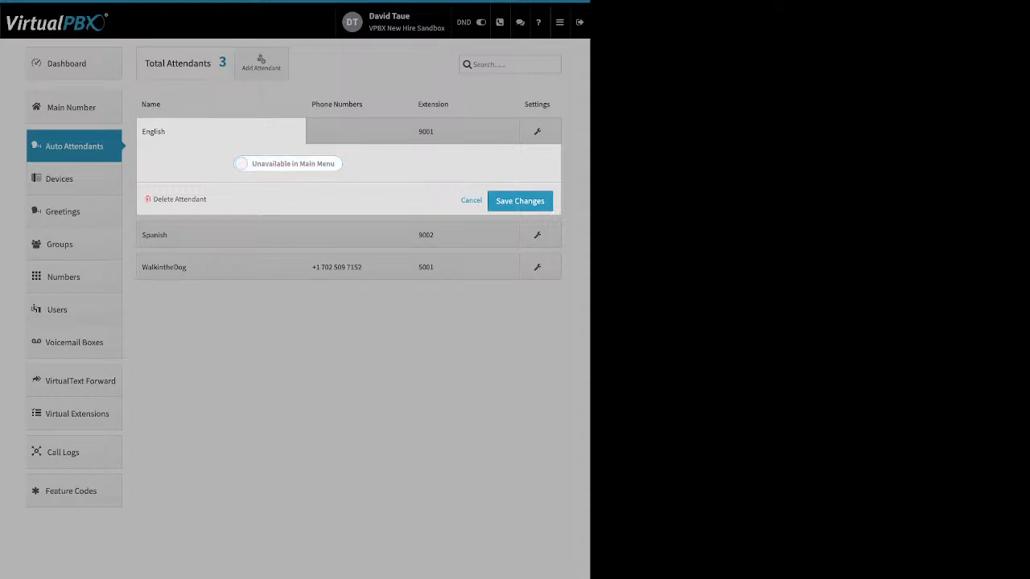
left_click(289, 164)
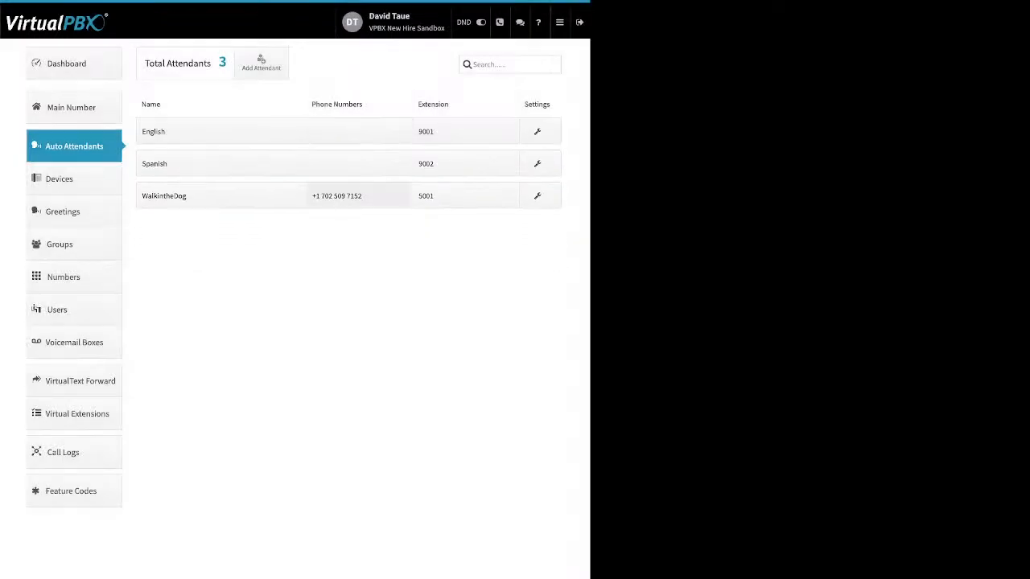
Review the English attendant's options for adding spare numbers or buying numbers, and cancel without changes.
left_click(358, 131)
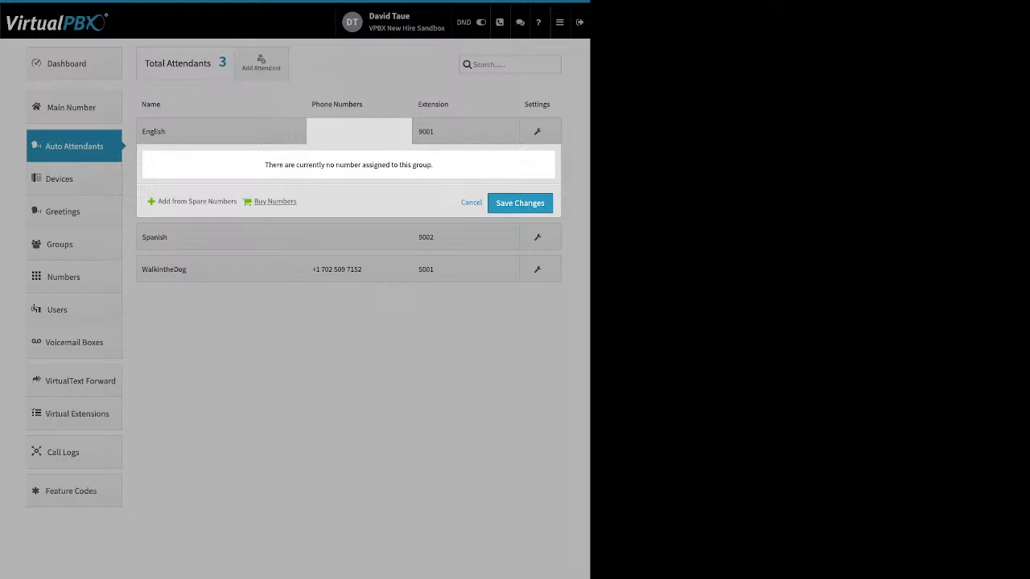
left_click_drag(157, 202, 283, 202)
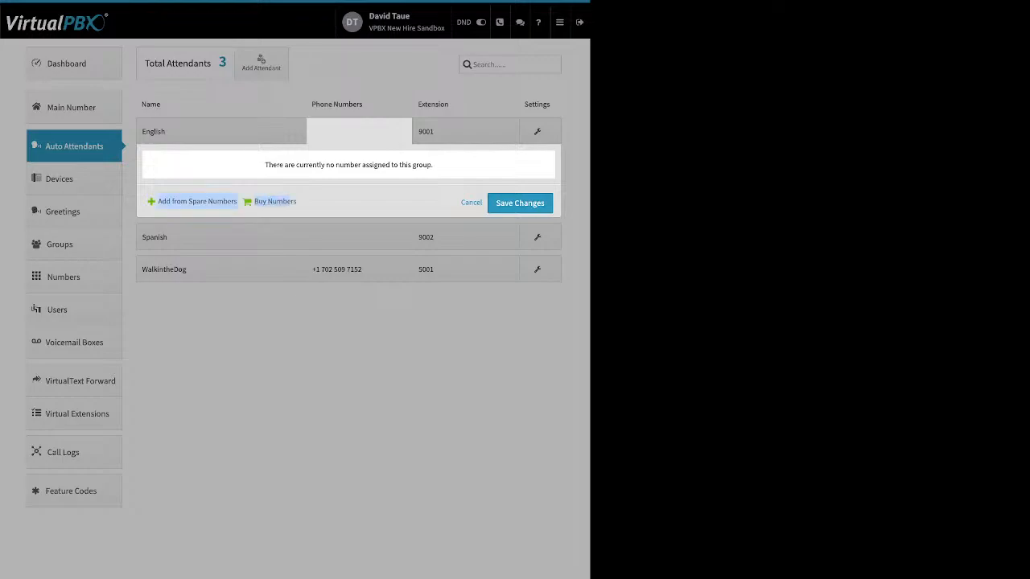
left_click(471, 202)
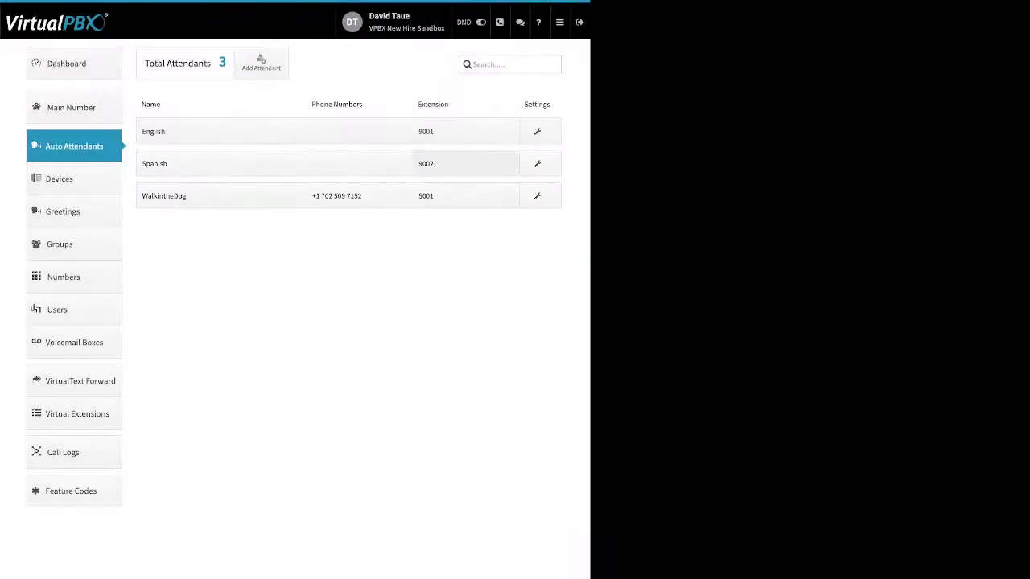
Review the Spanish attendant's extension settings, adding an extra extension row, removing it, and cancelling the edit.
left_click(466, 164)
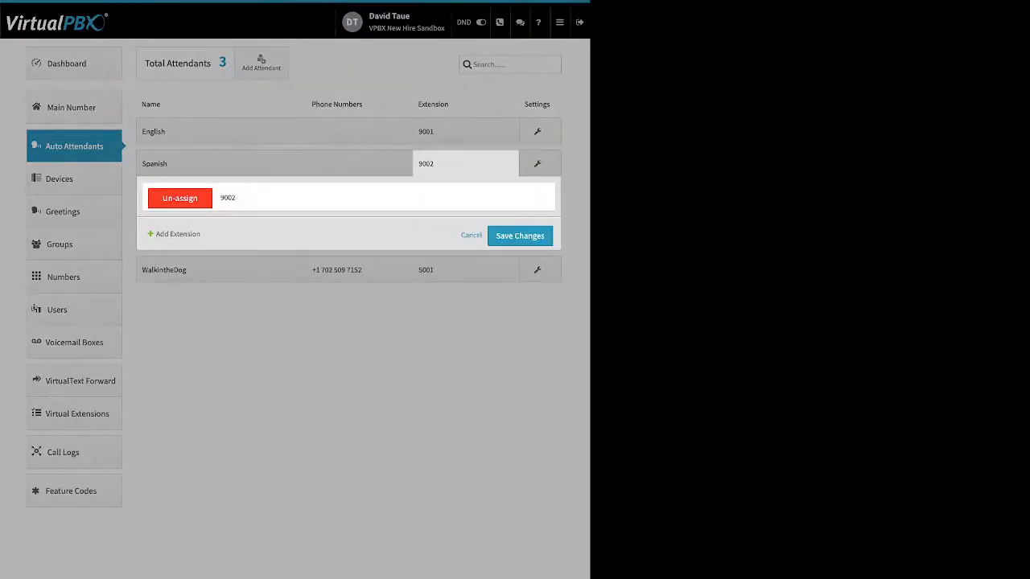
left_click(178, 234)
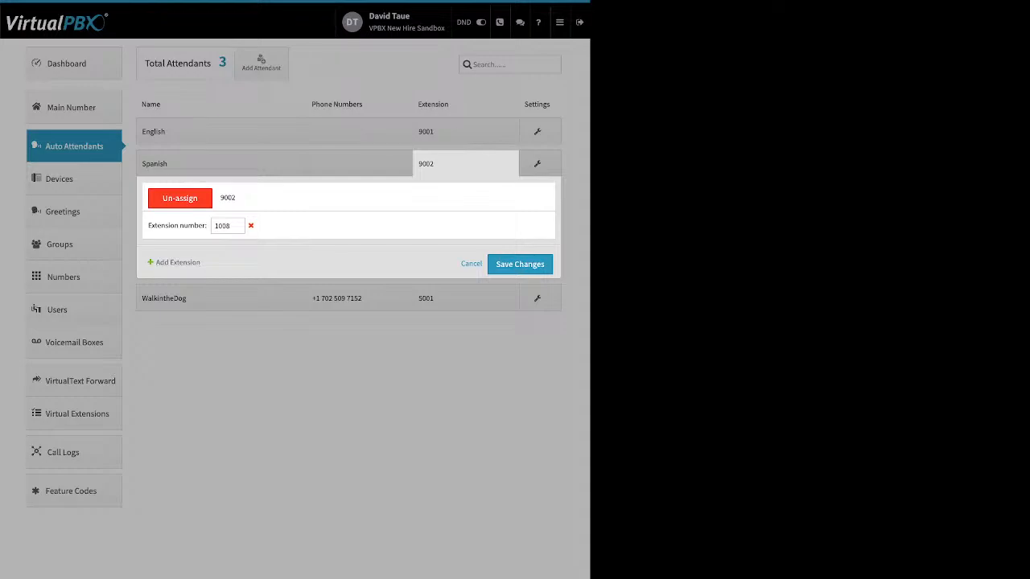
left_click(251, 226)
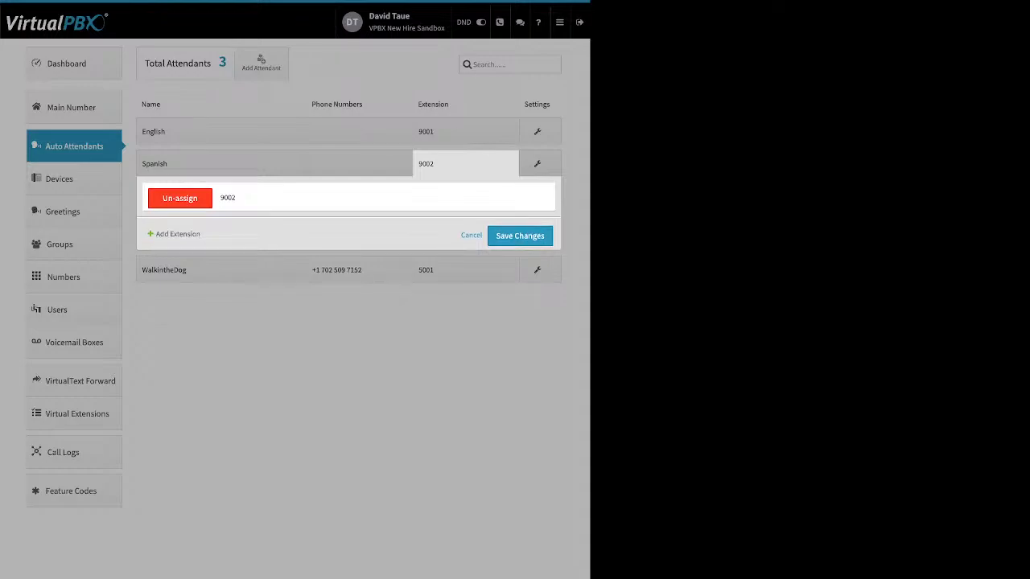
left_click(471, 235)
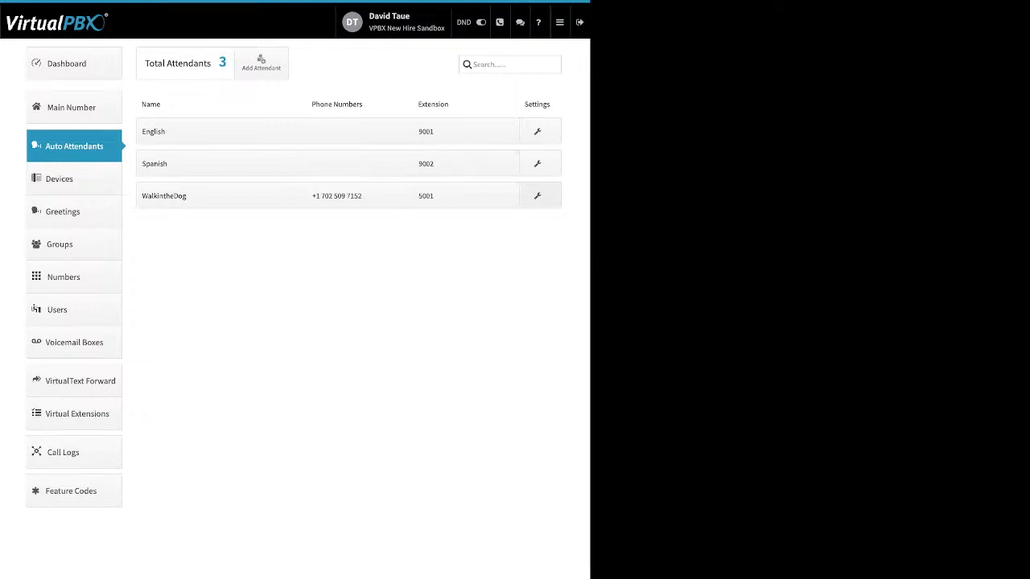
Open the WalkintheDog attendant's settings and review its Open Hours, After Hours and Holidays call handling.
left_click(537, 196)
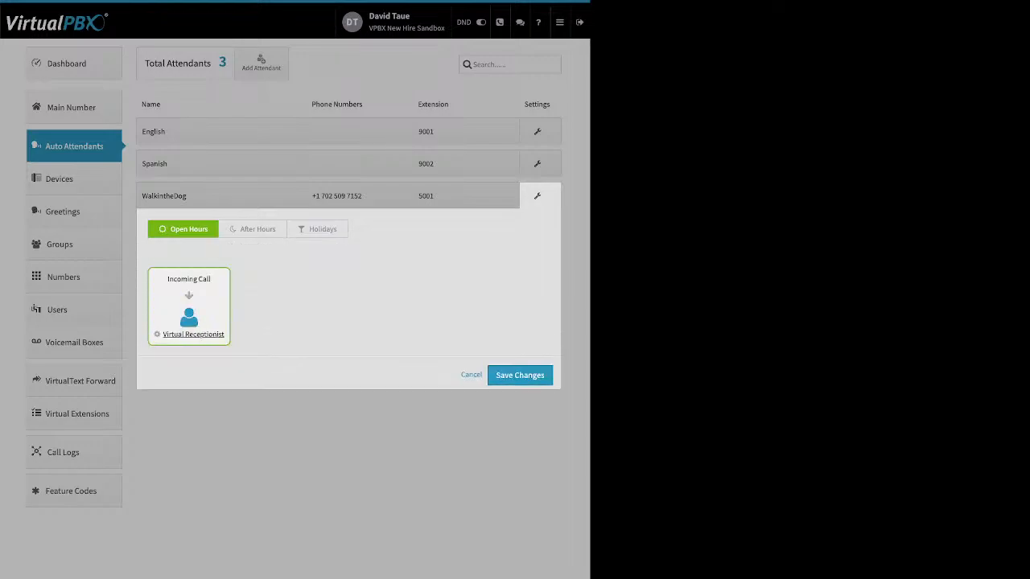
left_click(253, 229)
left_click(317, 230)
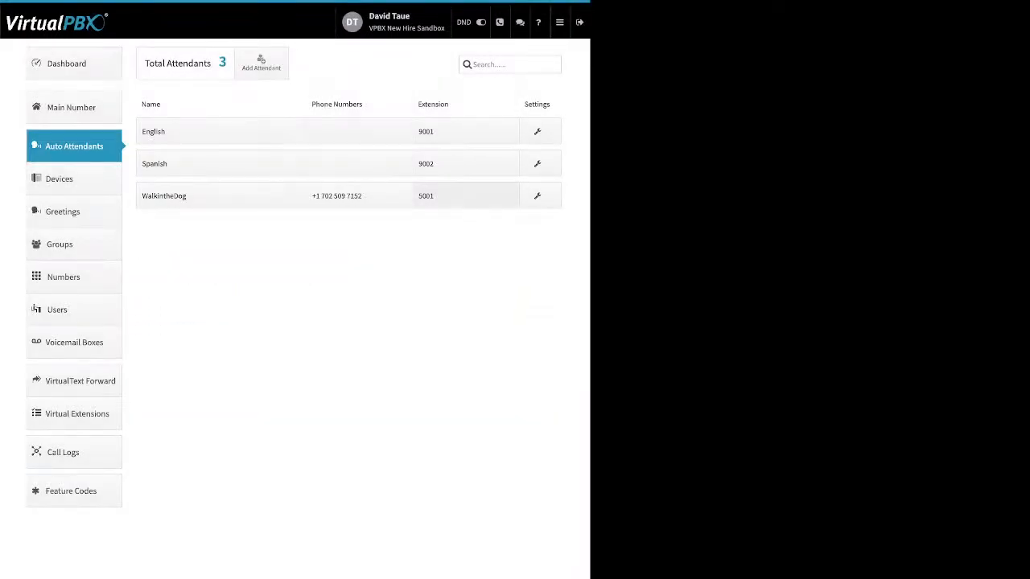
Open the Devices list and examine the online soft phone, the offline web phone and the disabled cell phone entries.
left_click(74, 179)
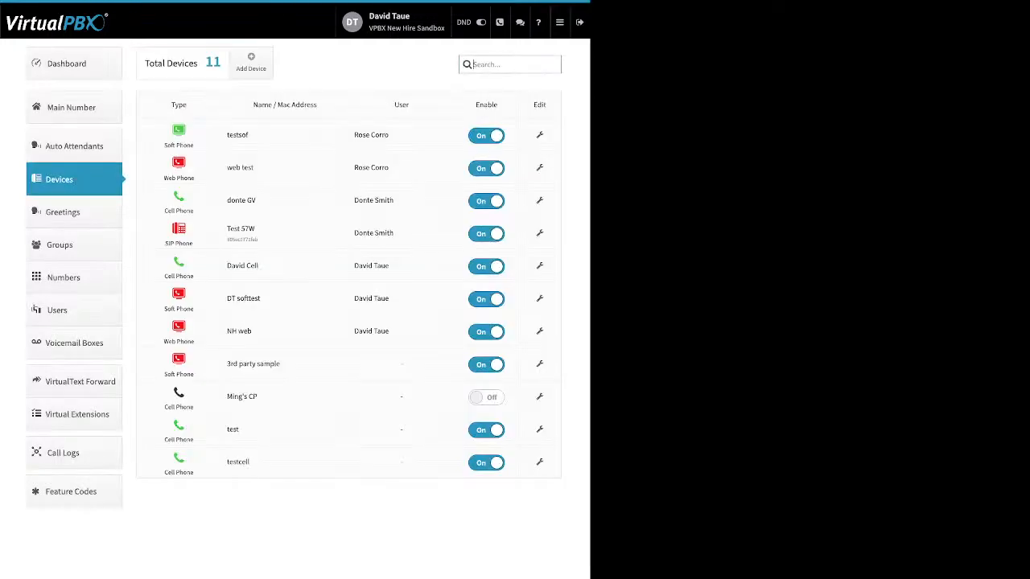
left_click_drag(250, 135, 227, 135)
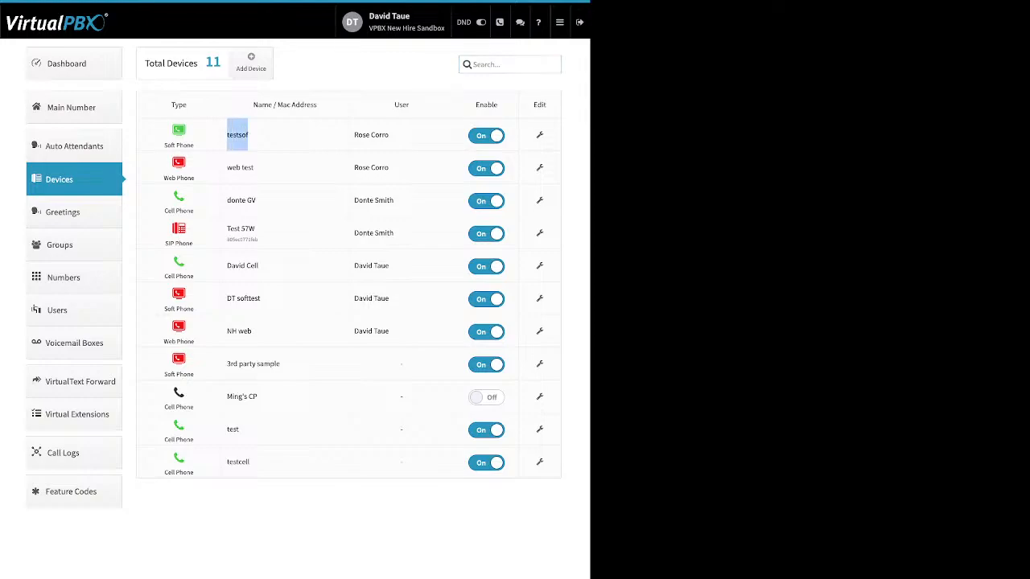
left_click_drag(254, 168, 226, 169)
left_click(239, 168)
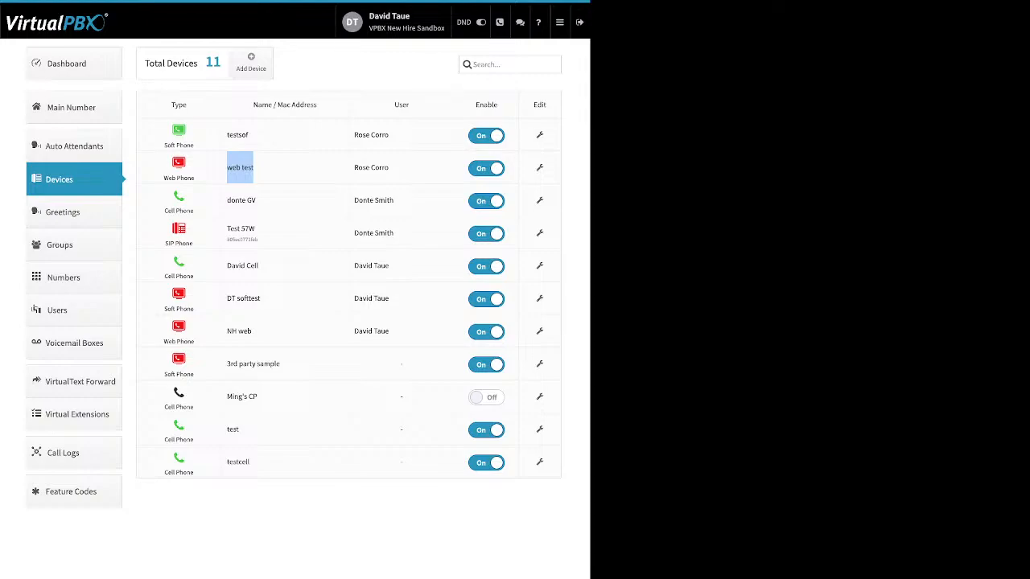
left_click(252, 398)
triple_click(253, 397)
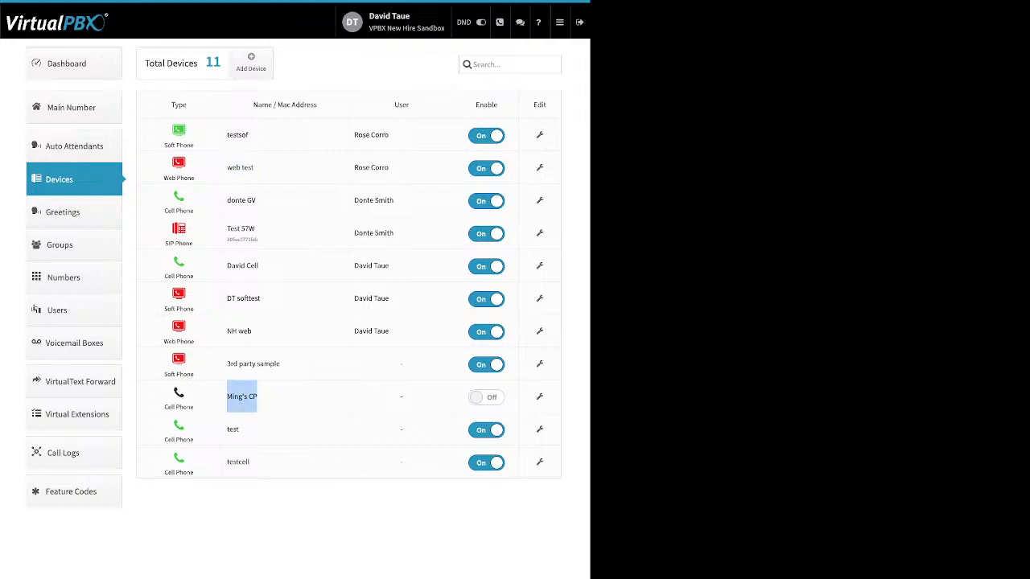
Demonstrate the Enable setting by switching the disabled cell phone device on and back off.
left_click_drag(497, 104, 478, 104)
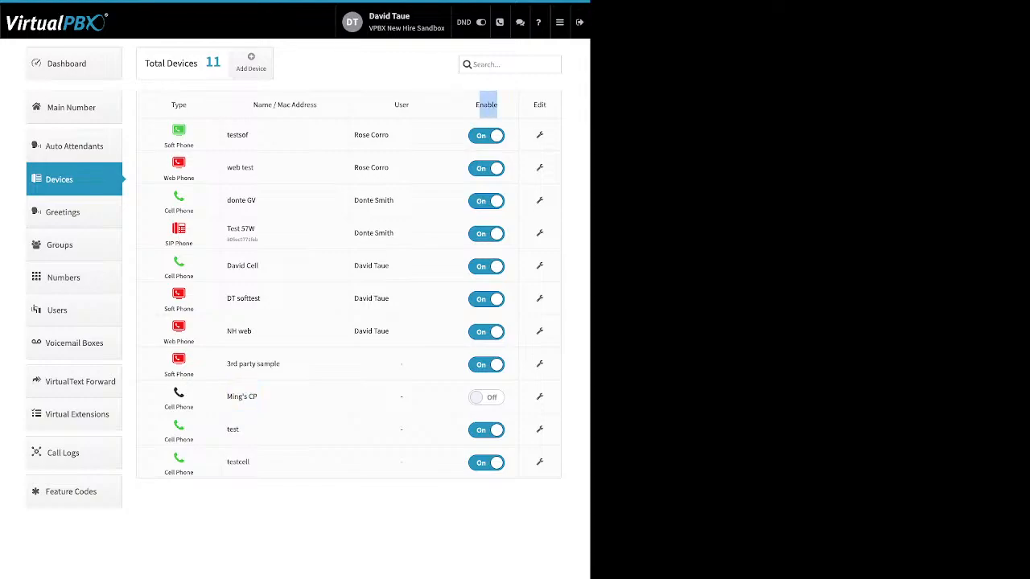
left_click(486, 397)
left_click(486, 397)
Start adding a Soft Phone device, acknowledge the 911 notice, review its basic settings, and close without creating it.
left_click(251, 62)
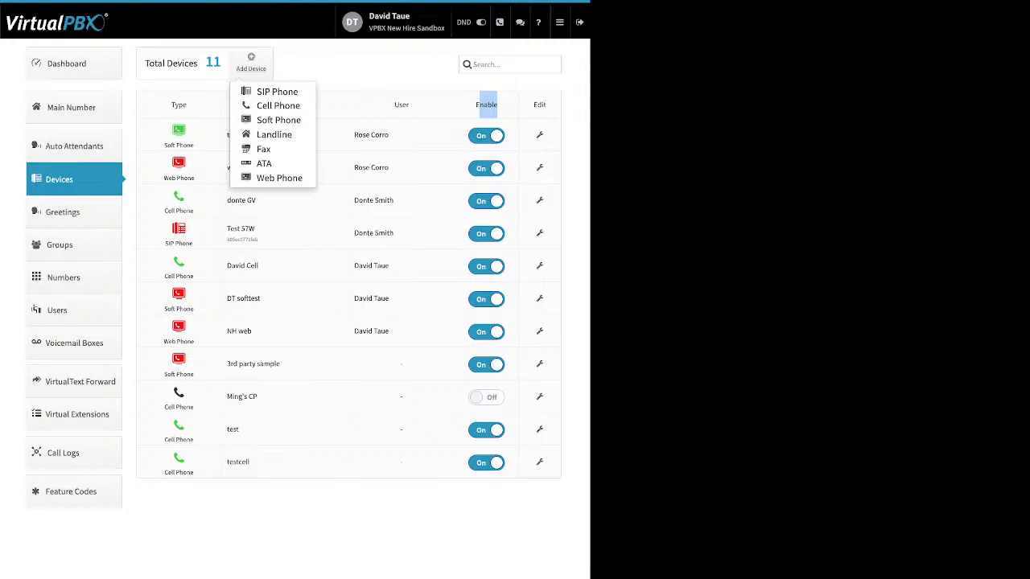
left_click(278, 120)
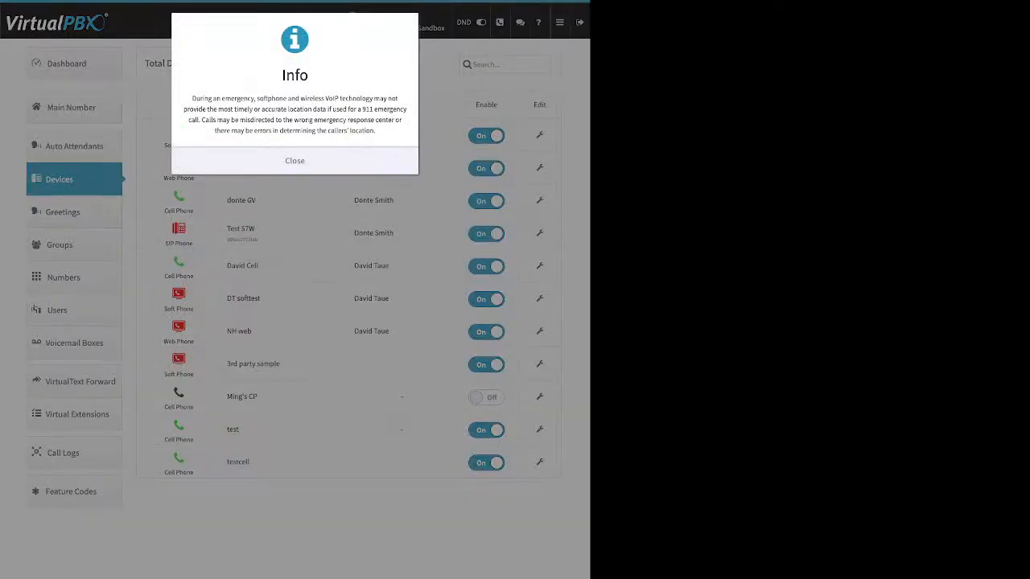
left_click(294, 161)
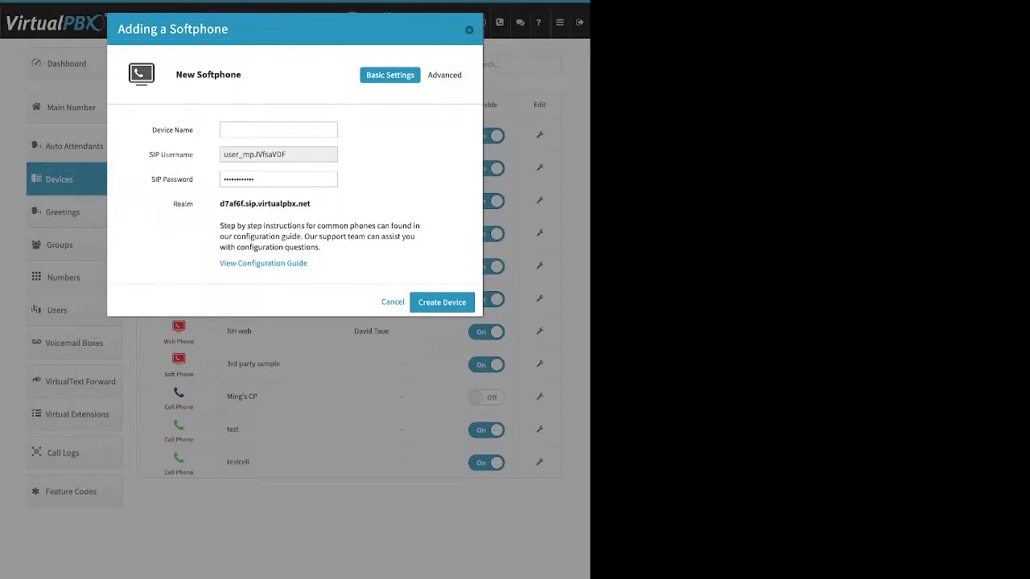
key("Escape")
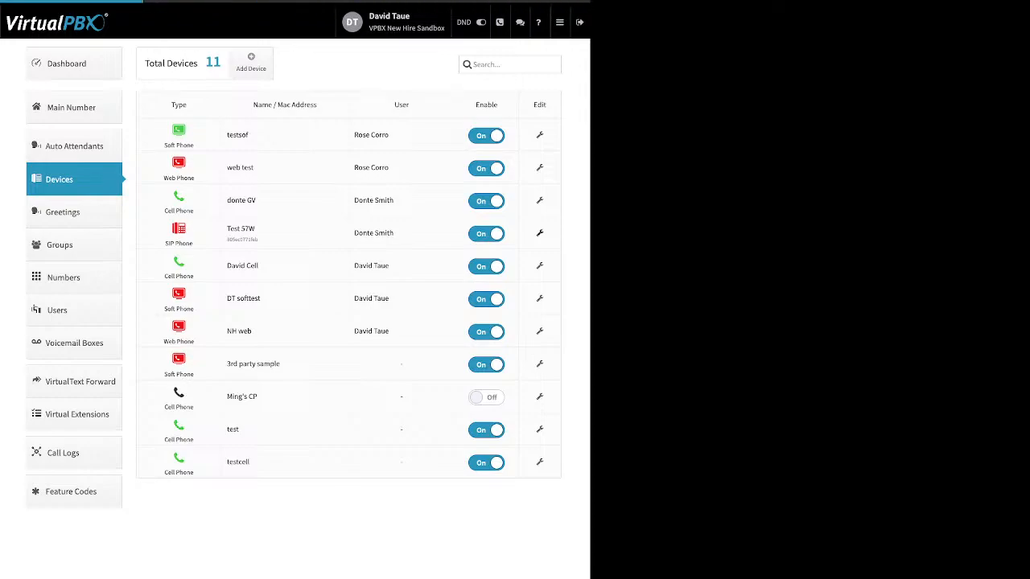
Open the Test 57W SIP phone for editing and review the available and selected codecs in its advanced Audio settings.
left_click(540, 234)
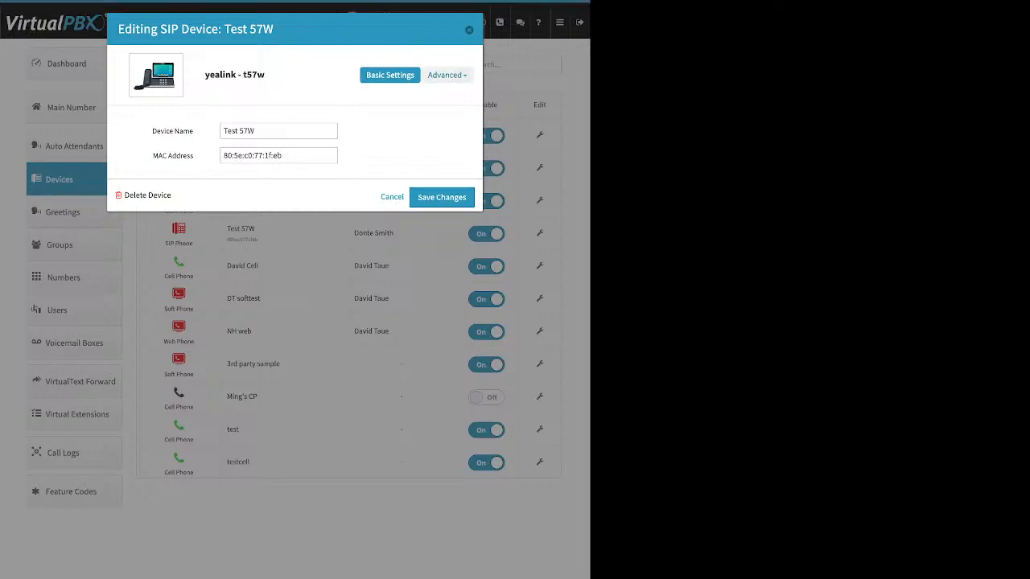
left_click(445, 74)
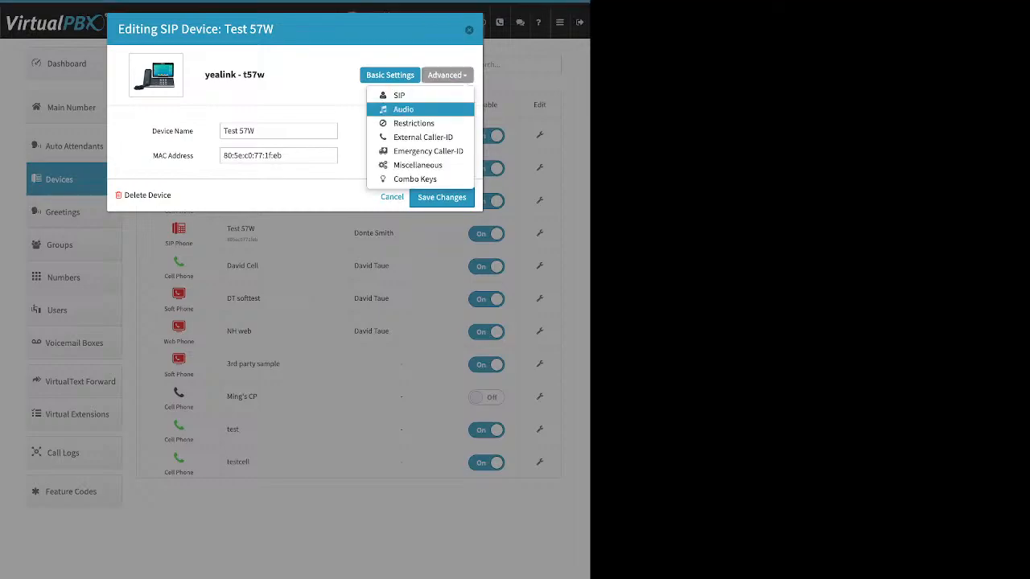
left_click(403, 109)
left_click_drag(335, 175, 303, 176)
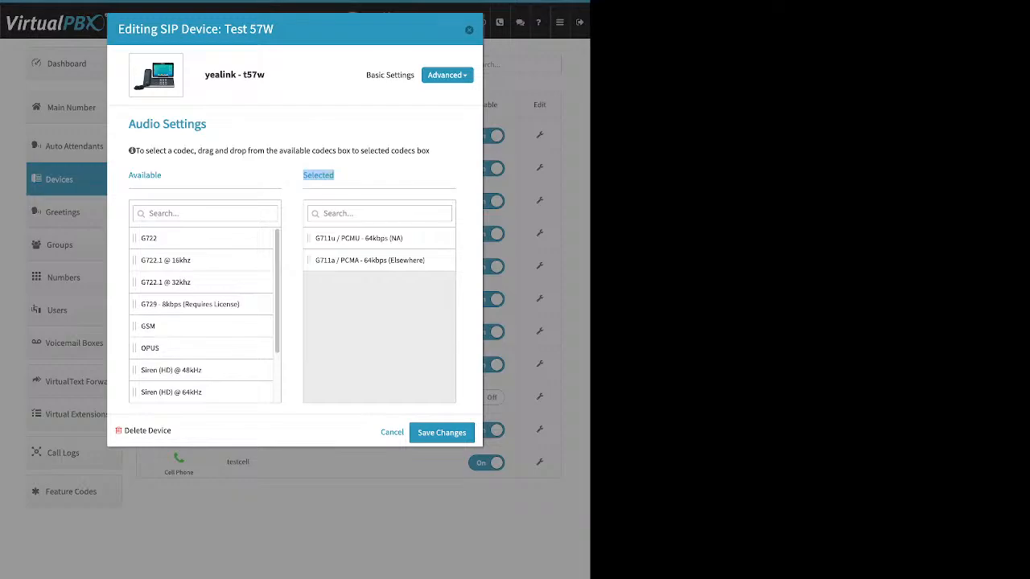
Examine the Test 57W phone's advanced Emergency Caller-ID settings, including the number choices and the registered address.
left_click(448, 75)
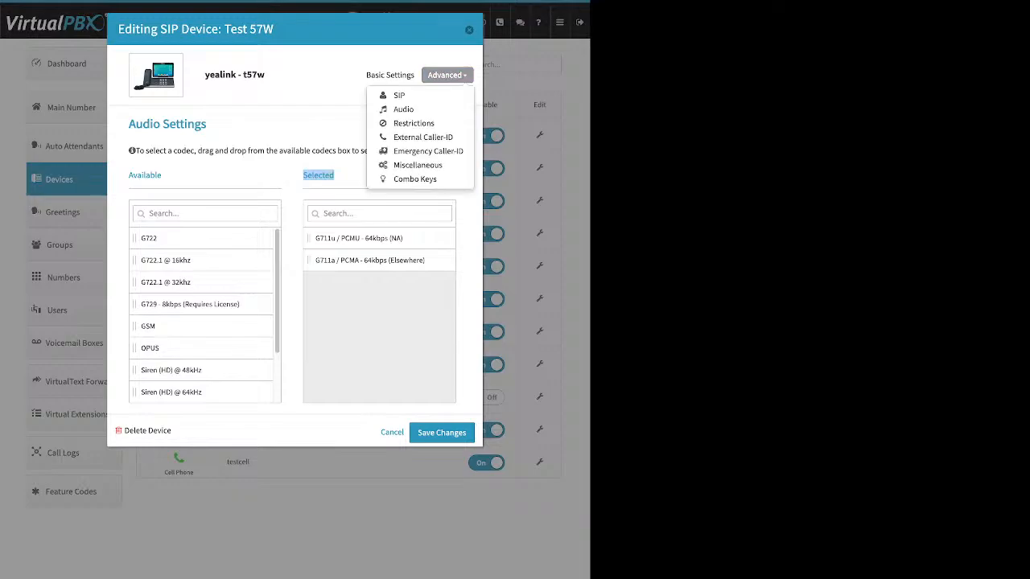
left_click(427, 151)
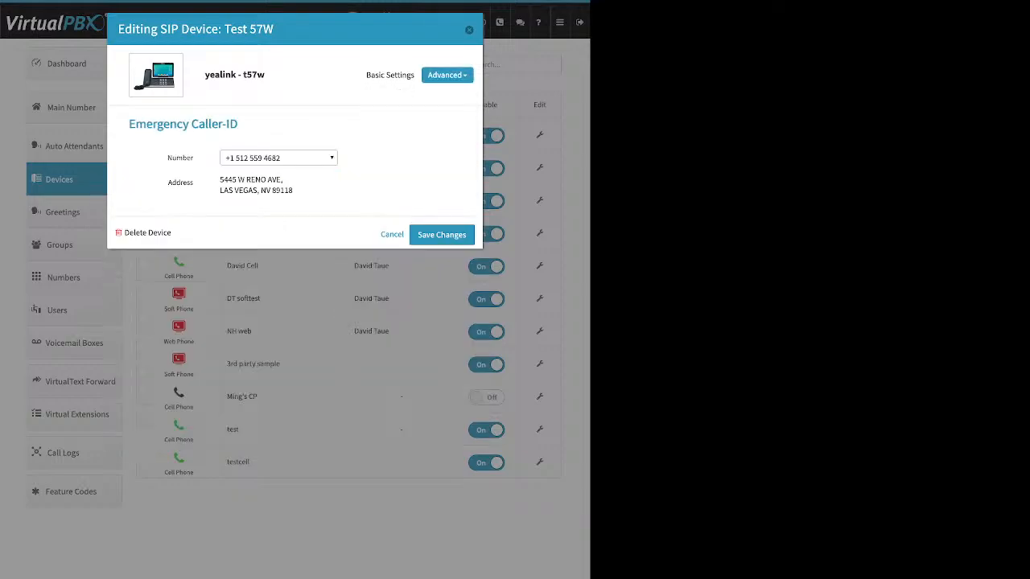
double_click(180, 158)
left_click(279, 157)
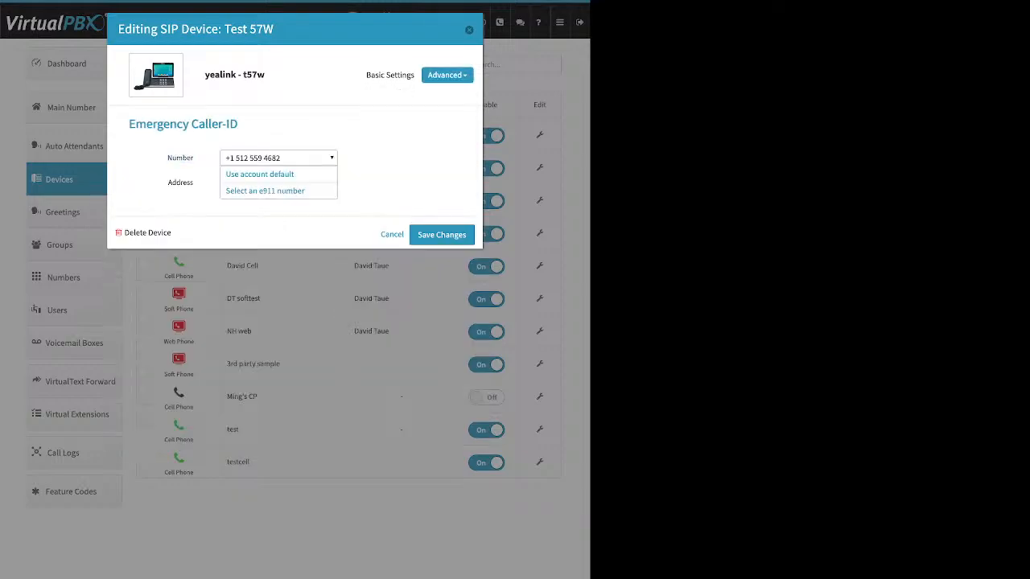
left_click(278, 157)
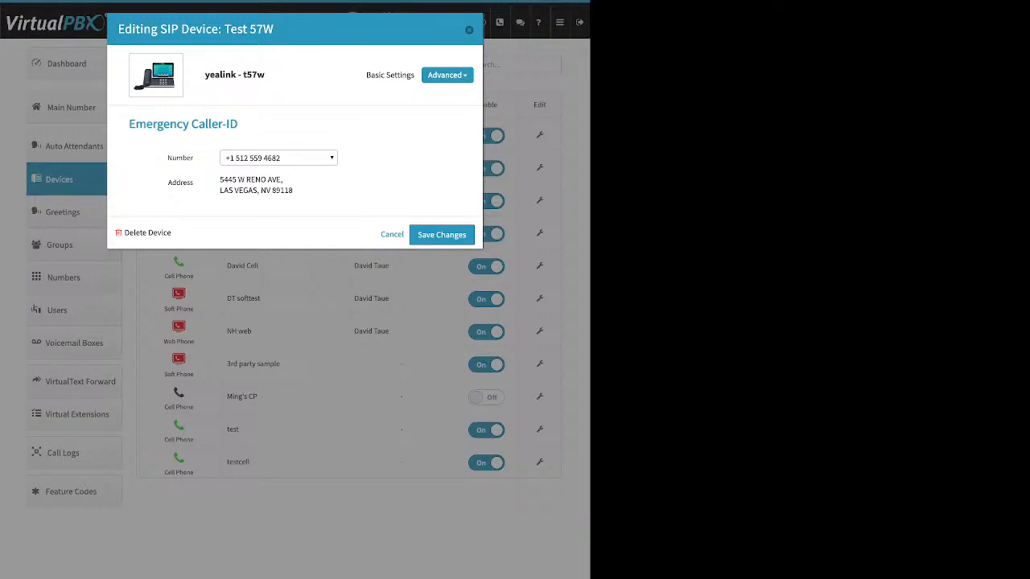
left_click_drag(206, 75, 241, 75)
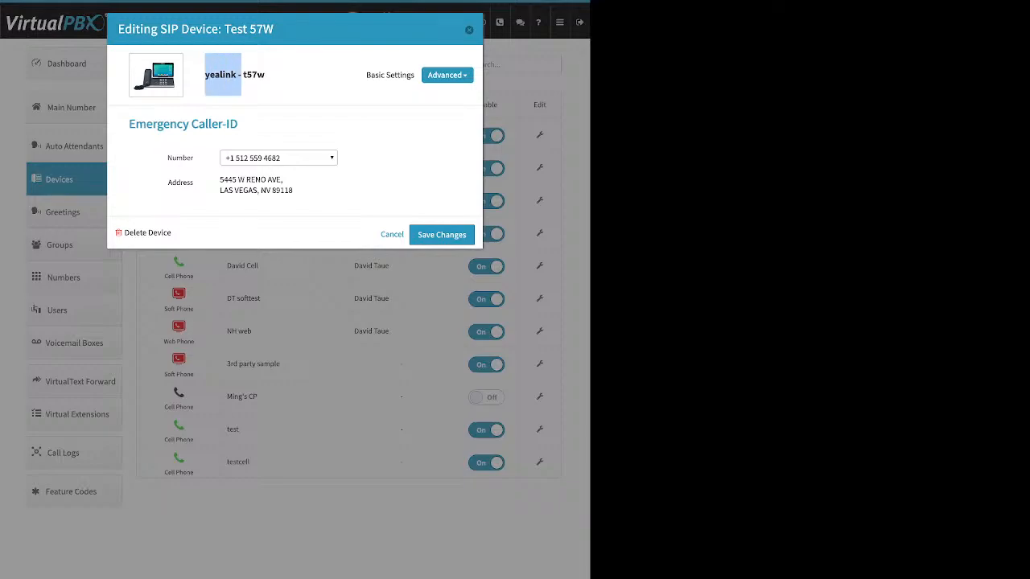
left_click_drag(220, 179, 293, 191)
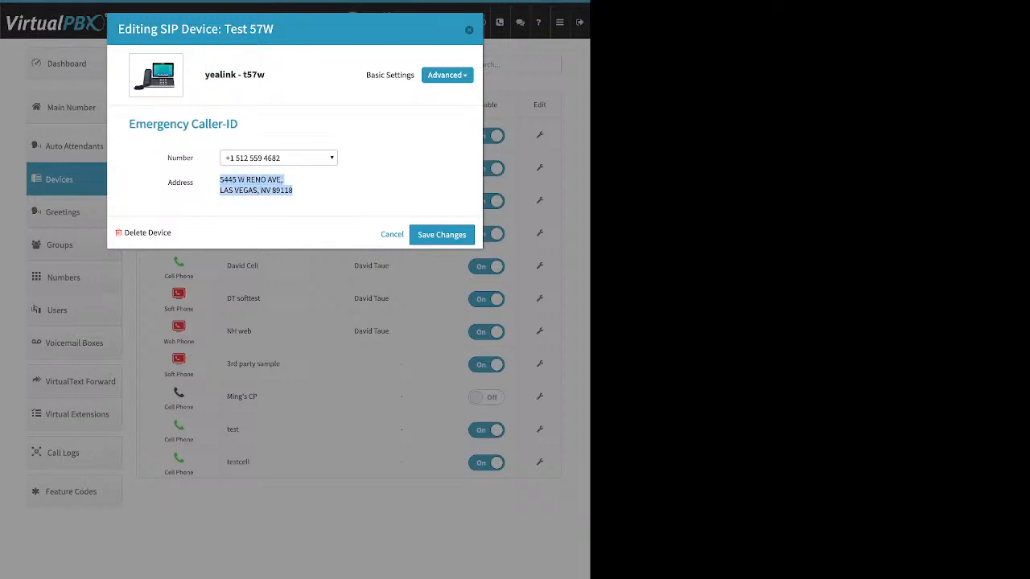
Close the Test 57W device editor and review the Greetings list, including the greeting sources and the Play and Download options.
key("Escape")
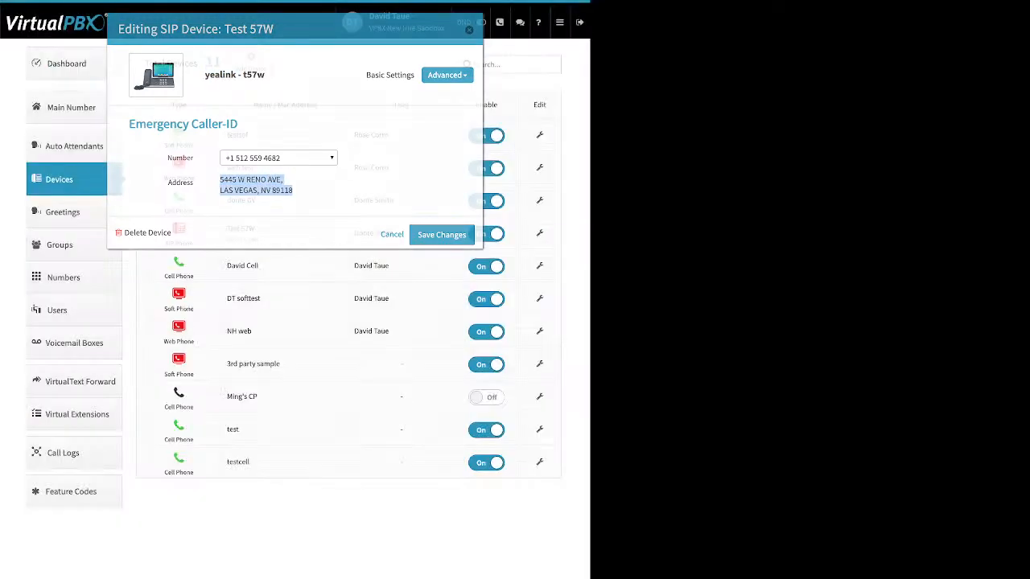
left_click(63, 212)
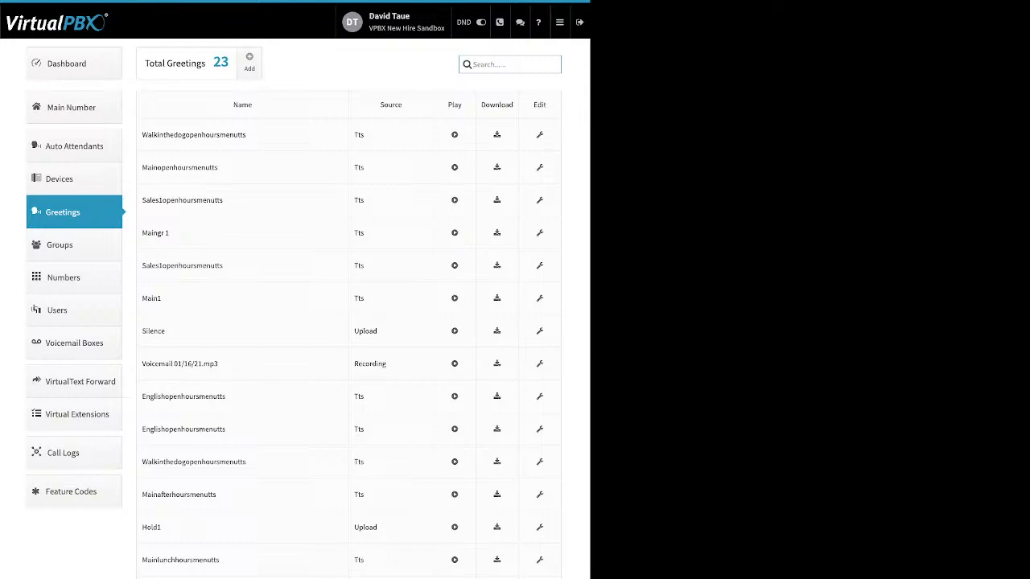
left_click_drag(246, 134, 174, 135)
left_click_drag(365, 135, 354, 134)
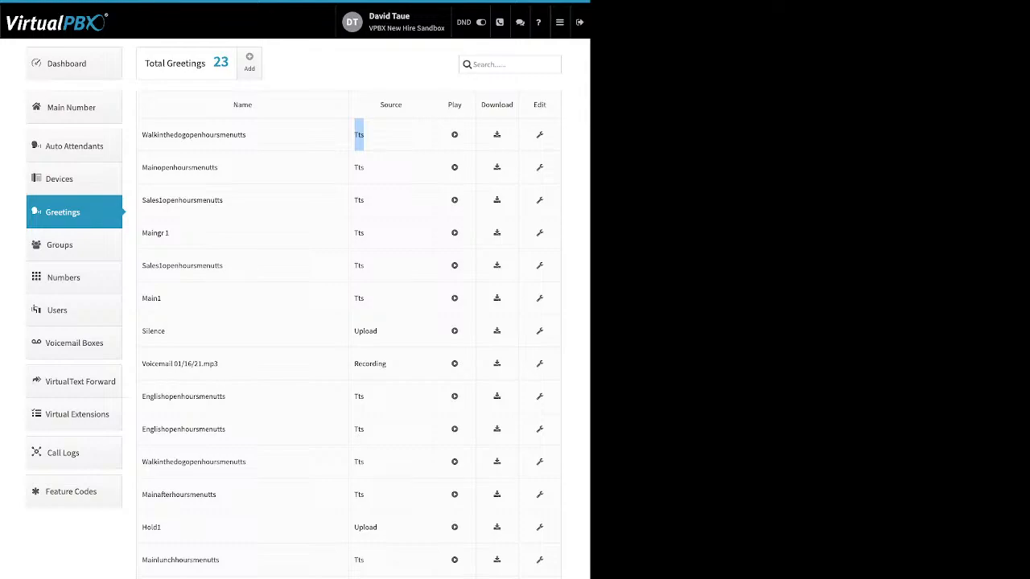
left_click_drag(377, 331, 354, 331)
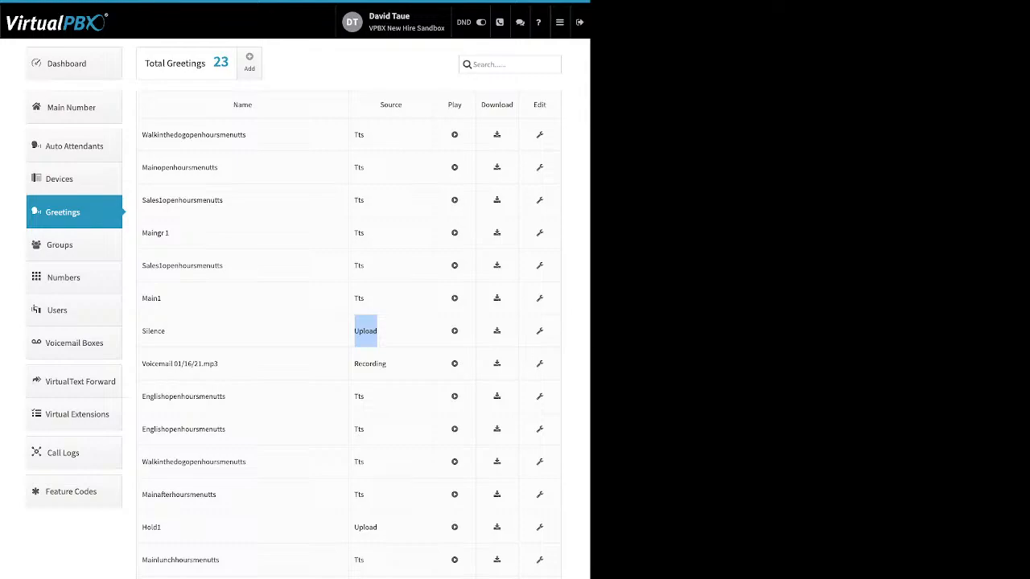
left_click_drag(386, 364, 354, 363)
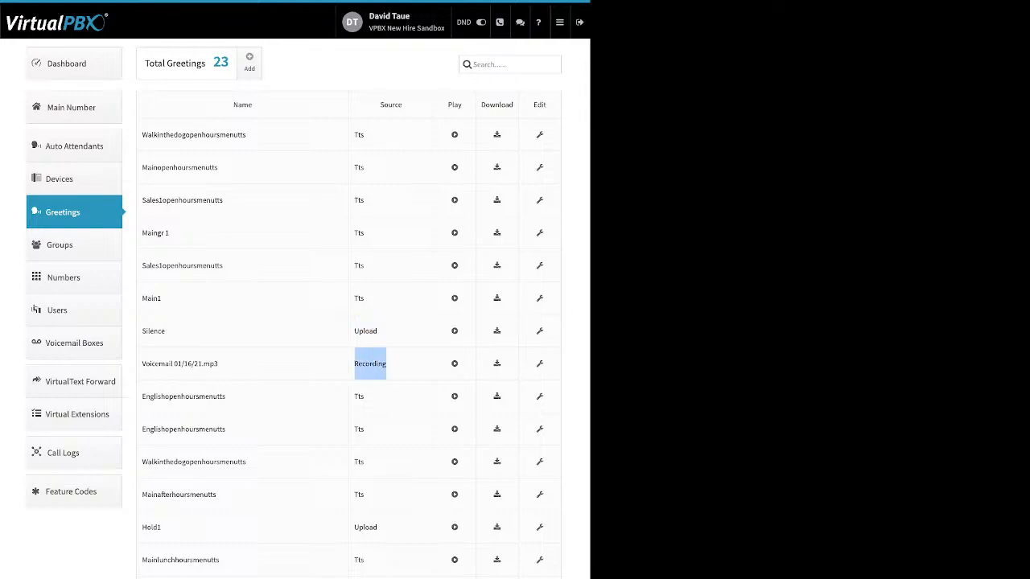
left_click_drag(462, 104, 451, 105)
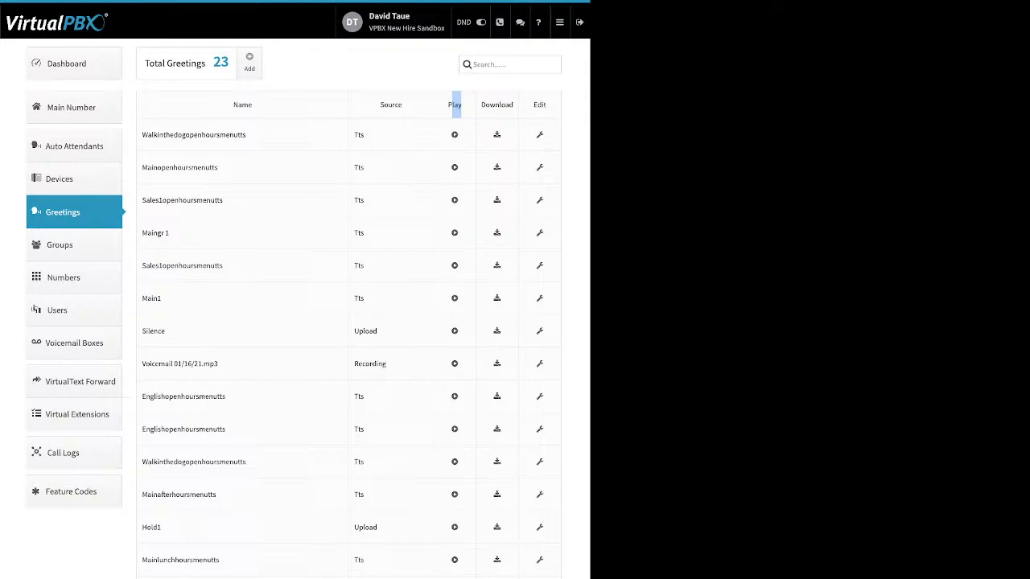
left_click_drag(516, 104, 481, 104)
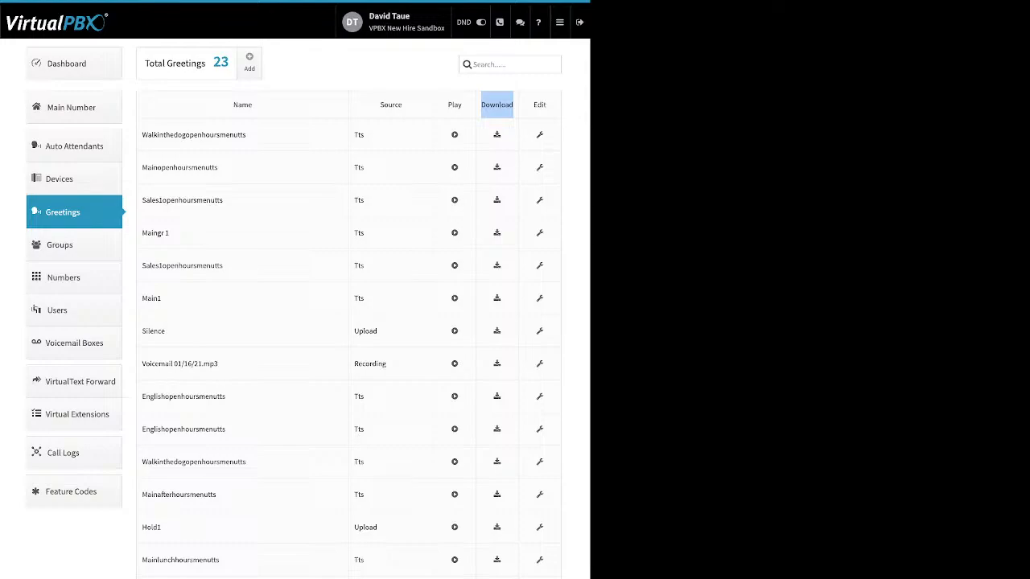
Open the first WalkintheDogOpenHoursMenuTTS greeting for editing, review its Name and Delete Greeting options, and close it without changes.
left_click(540, 136)
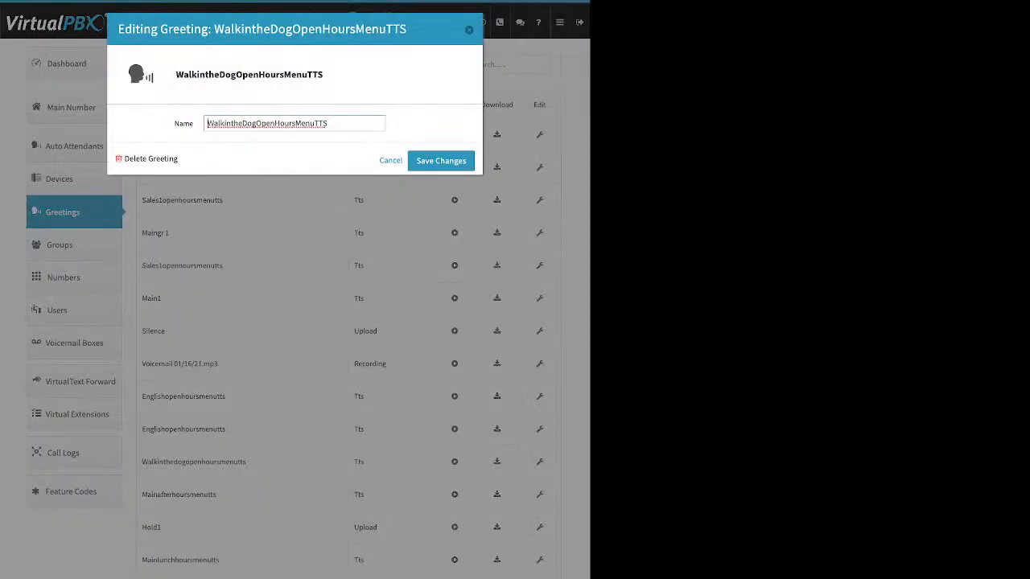
double_click(184, 124)
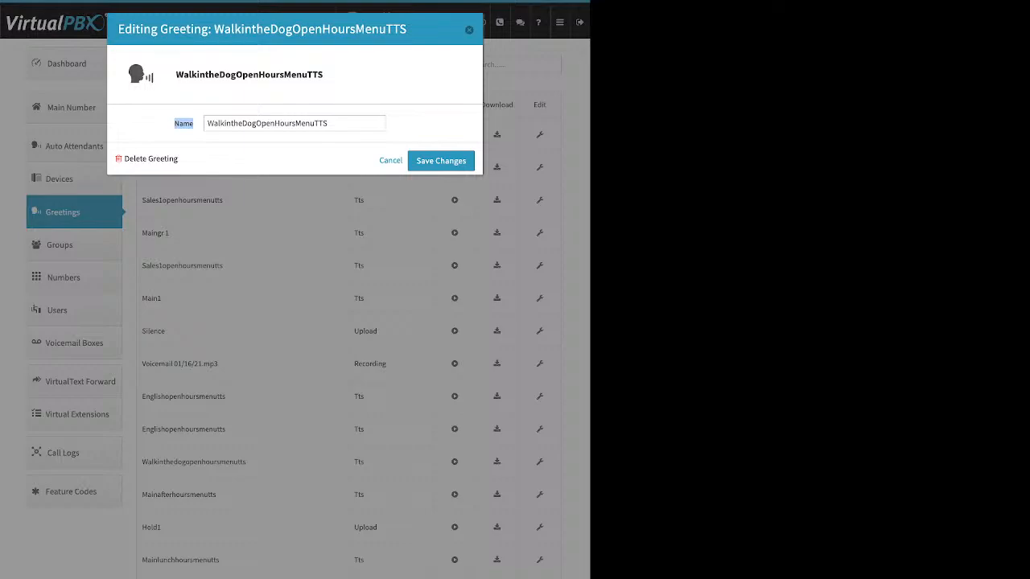
left_click_drag(177, 158, 134, 159)
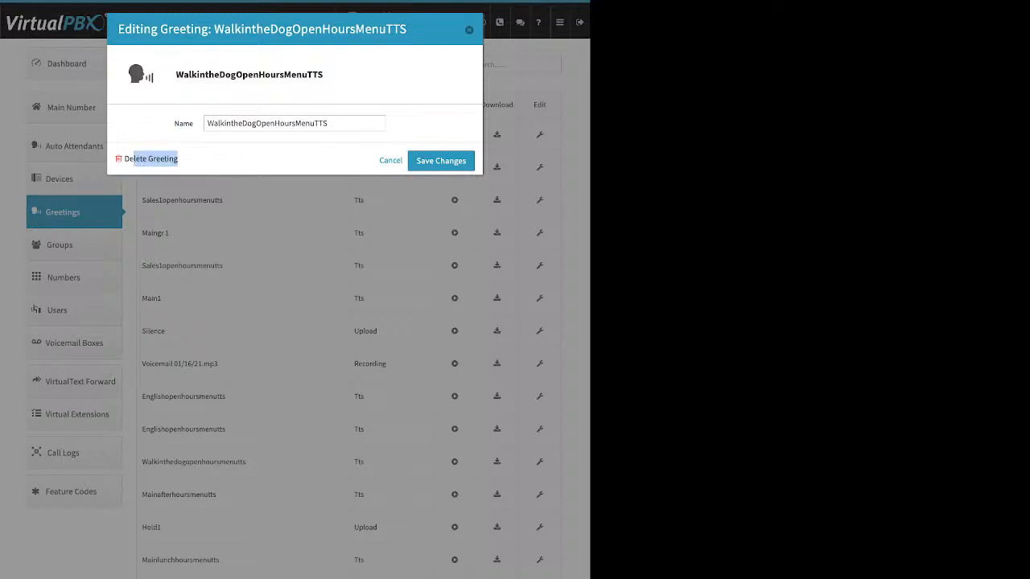
left_click(469, 29)
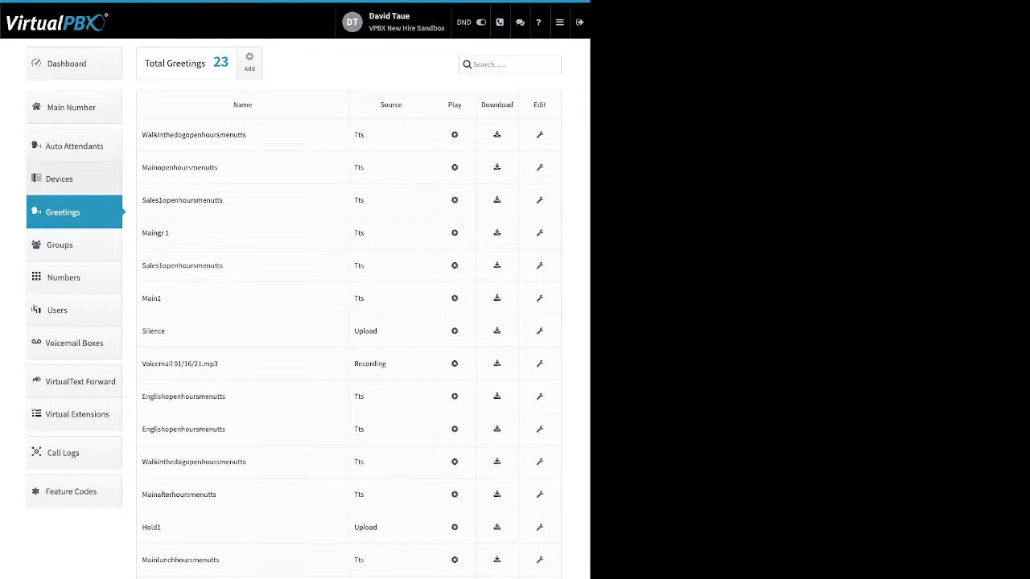
Go to the Numbers page and view the settings options for the first Office Number in use.
left_click(64, 278)
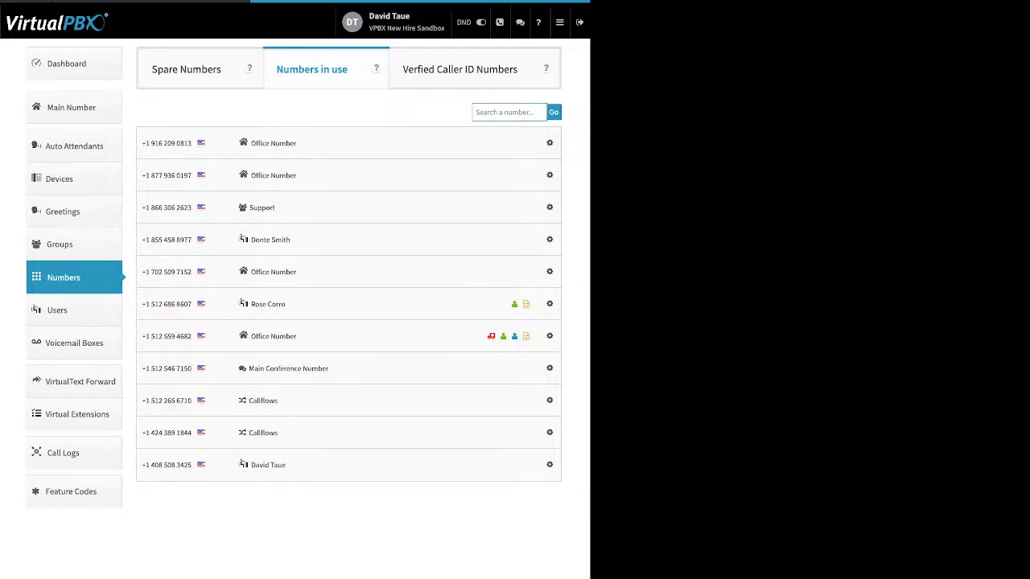
left_click(549, 144)
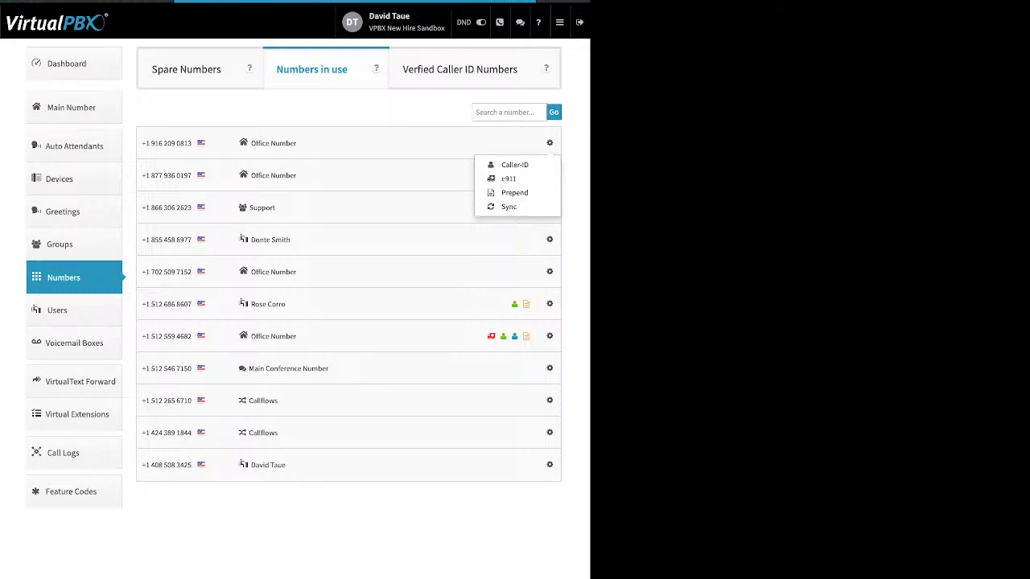
left_click(550, 143)
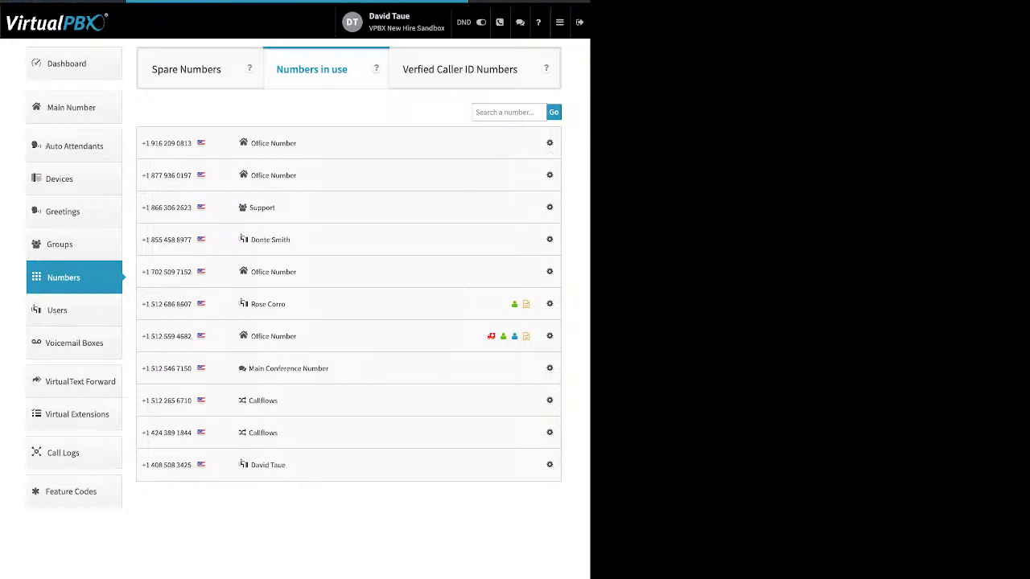
Delete the first and fifth numbers in the Spare Numbers list and confirm the deletion.
left_click(187, 69)
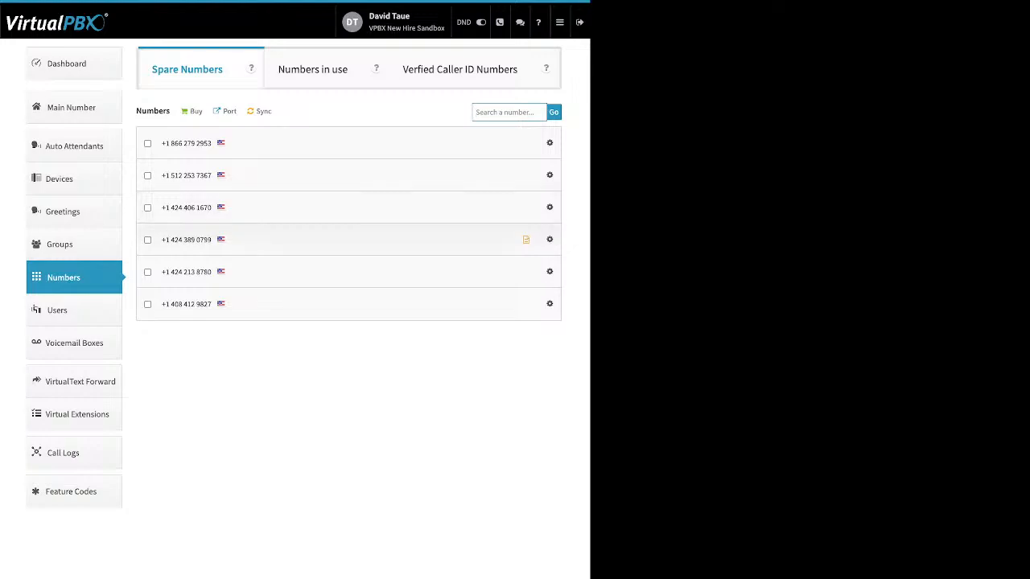
left_click(148, 272)
left_click(147, 272)
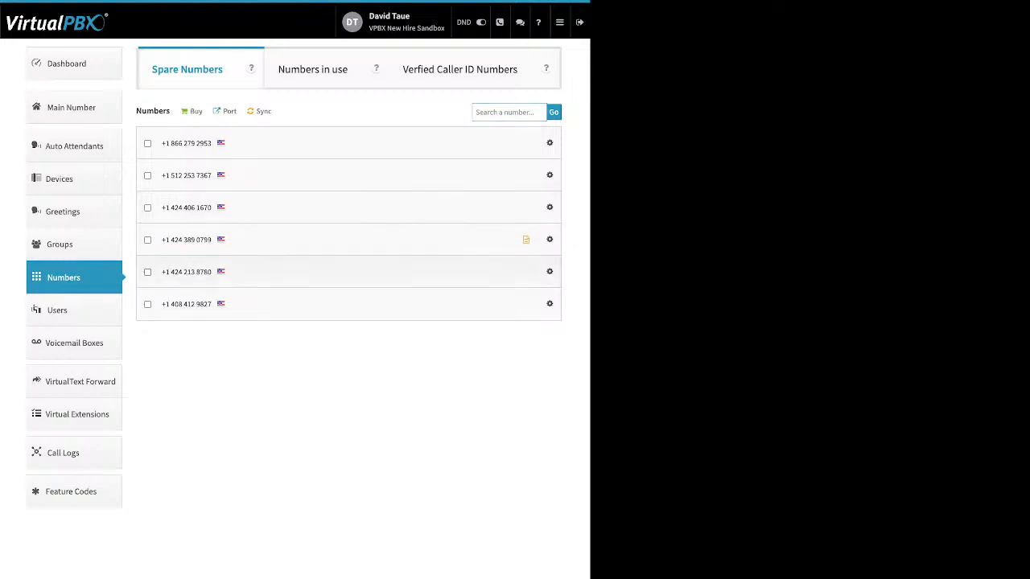
left_click(147, 272)
left_click(147, 143)
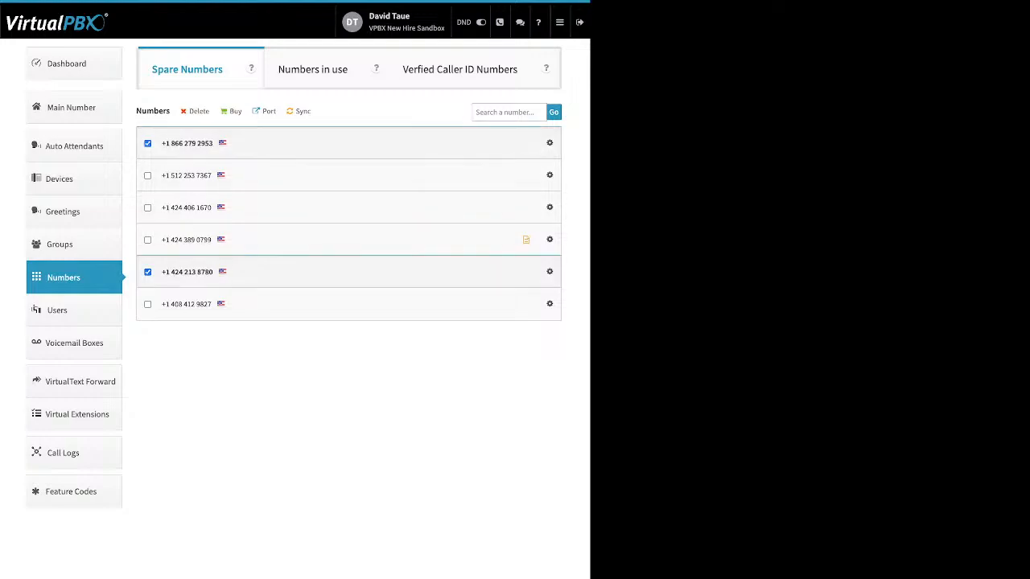
left_click(199, 111)
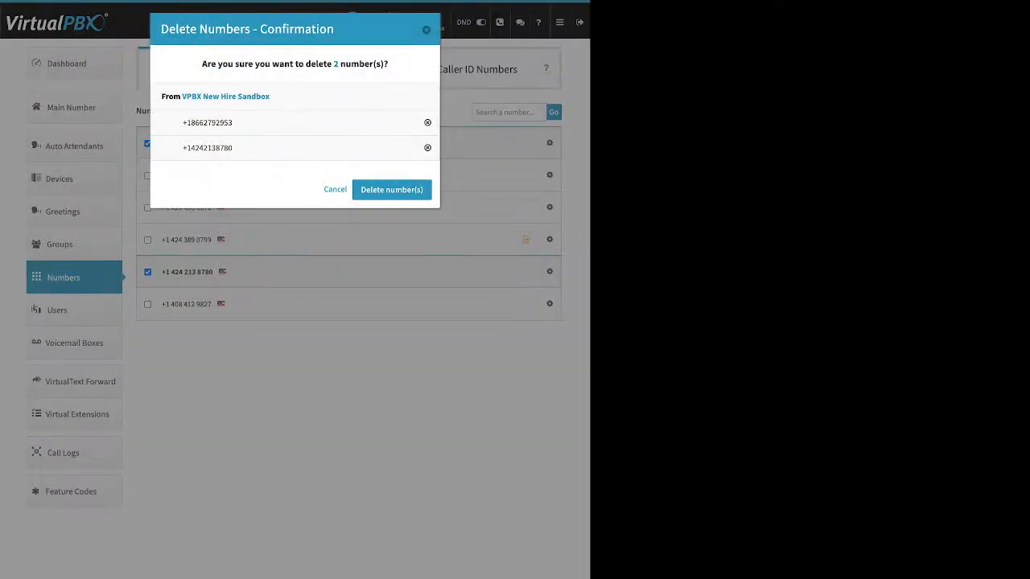
left_click(391, 190)
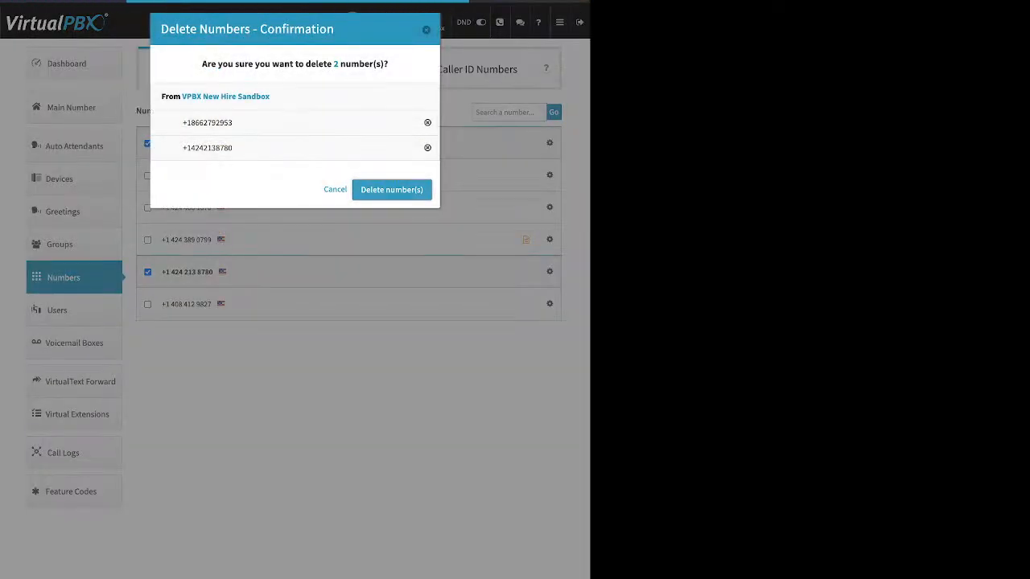
left_click(295, 309)
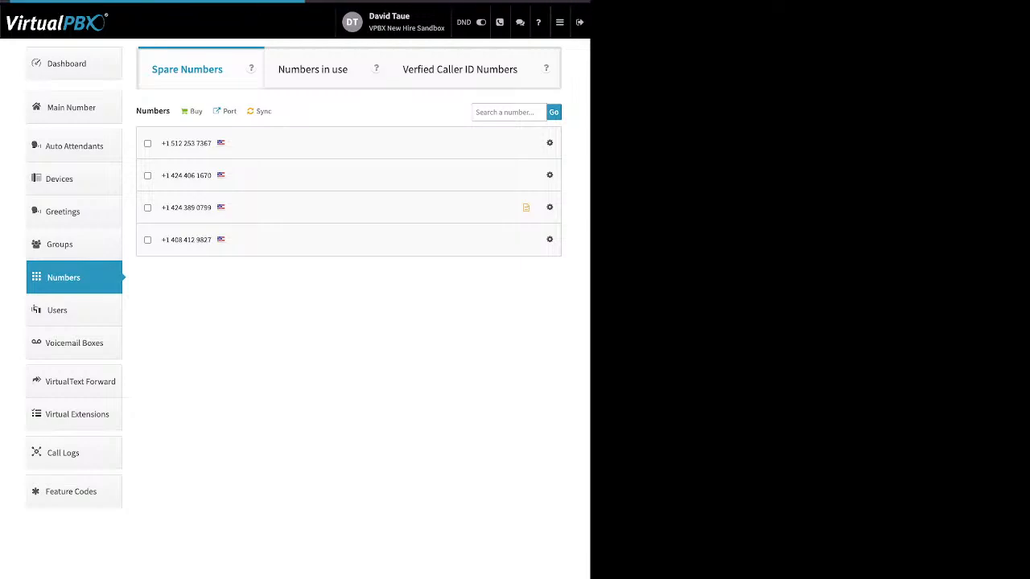
Check which types of spare numbers can be bought, without choosing one.
left_click(196, 111)
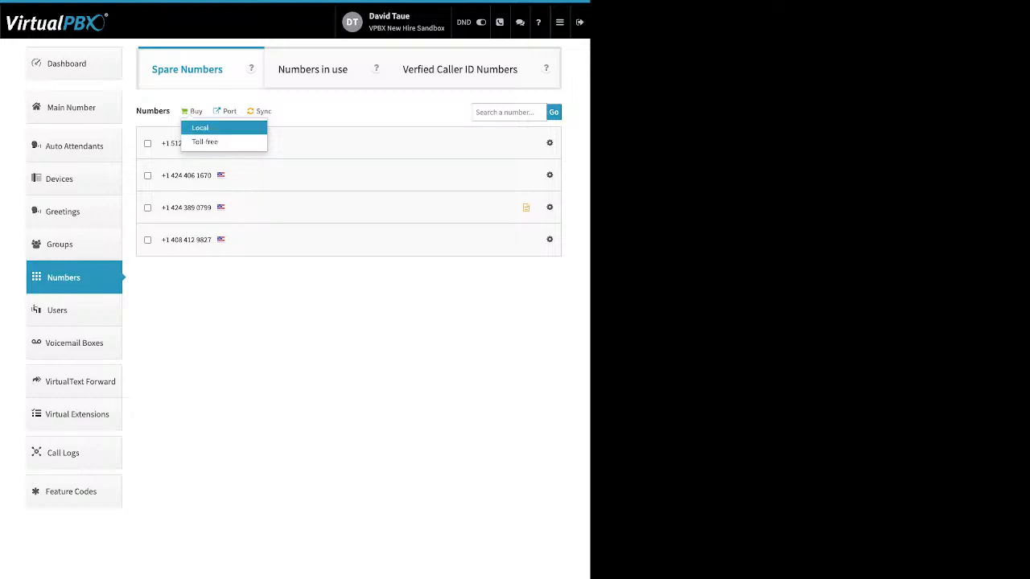
key("Escape")
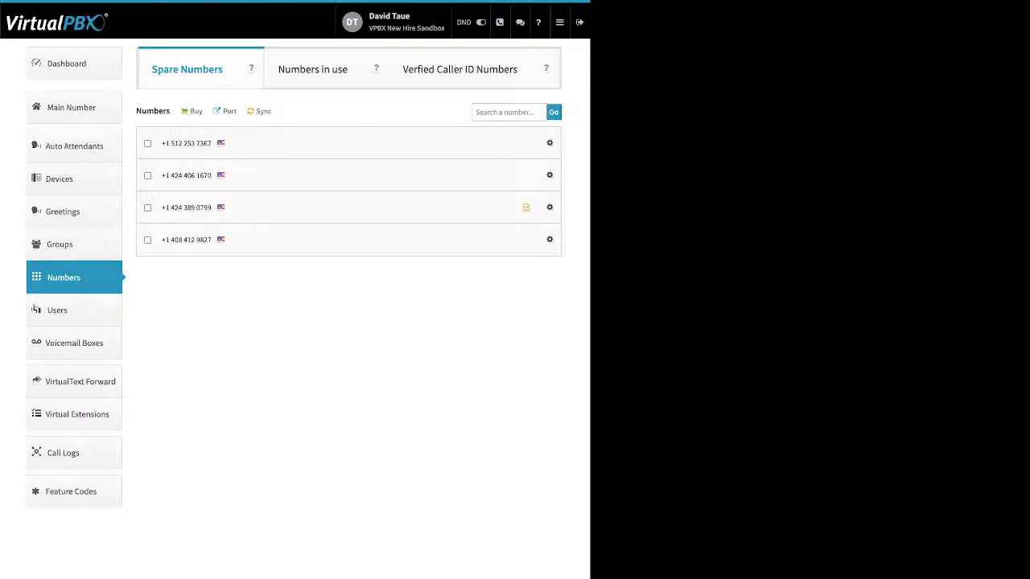
Start a new port request named "test" for U.S. Local Numbers, proceed to the bill upload page, and close it without submitting.
left_click(229, 111)
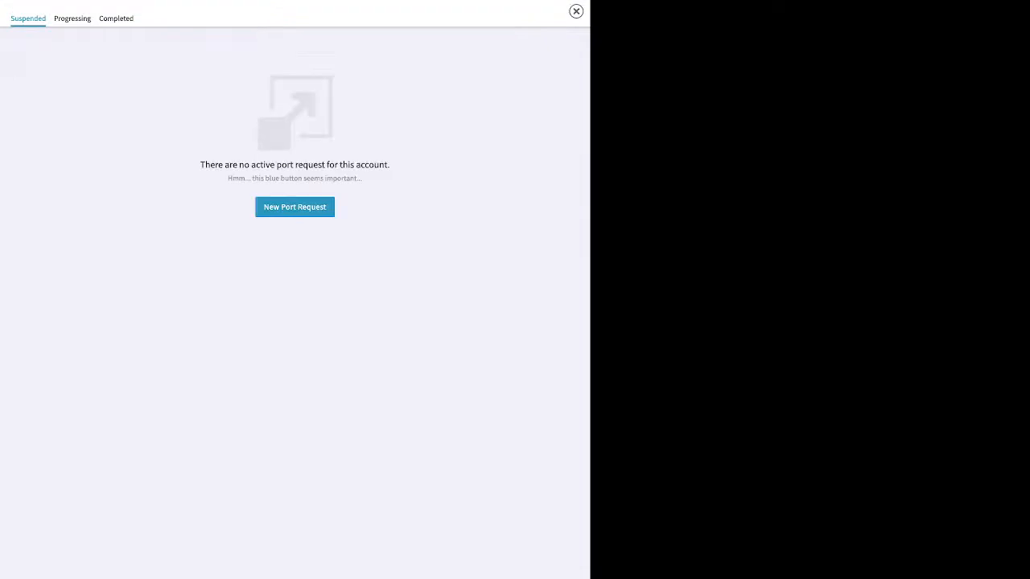
left_click(294, 206)
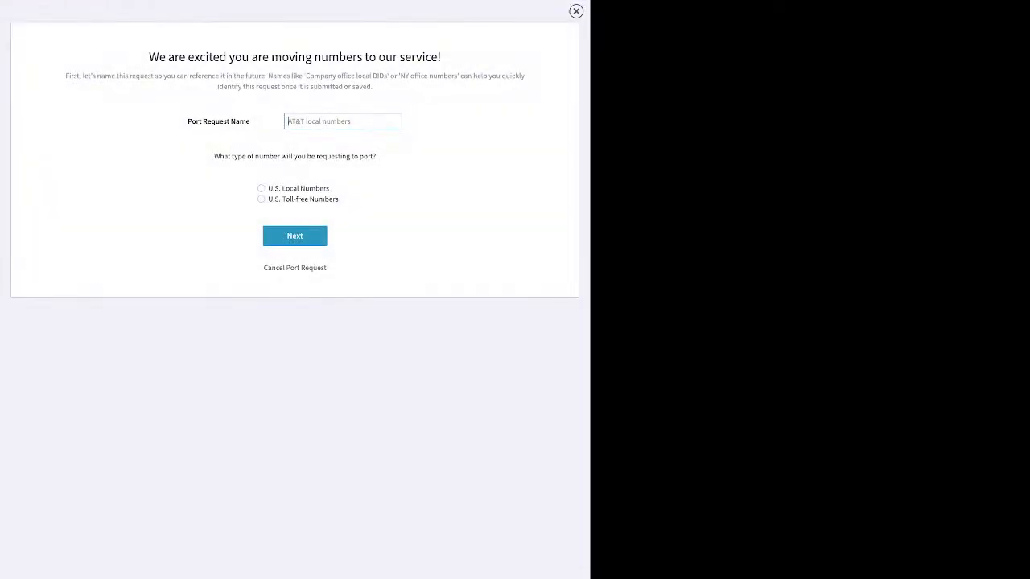
type("test")
left_click(261, 188)
left_click(295, 236)
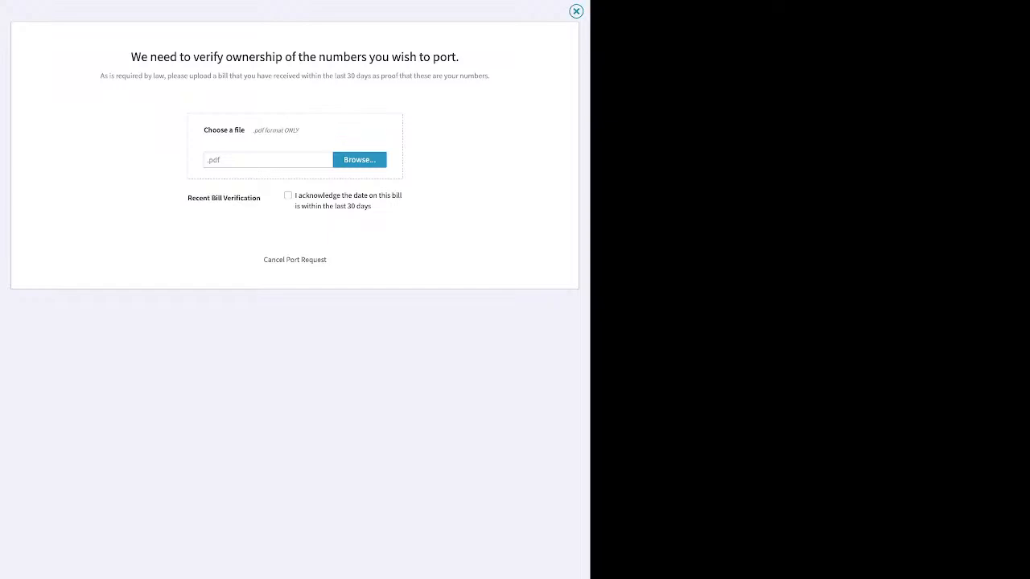
left_click(576, 11)
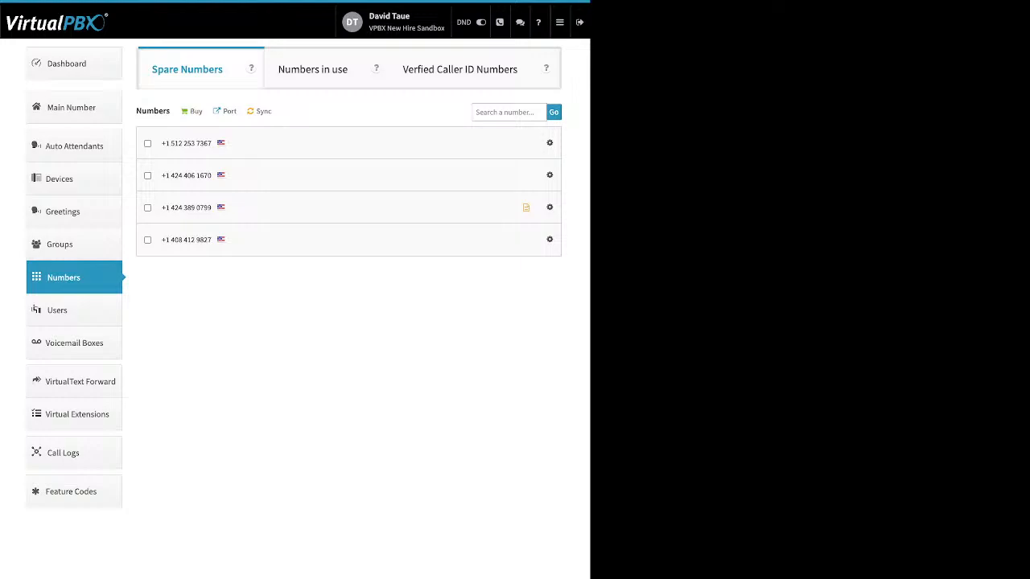
Open the Voicemail Boxes page and review the list with its User column.
left_click(74, 344)
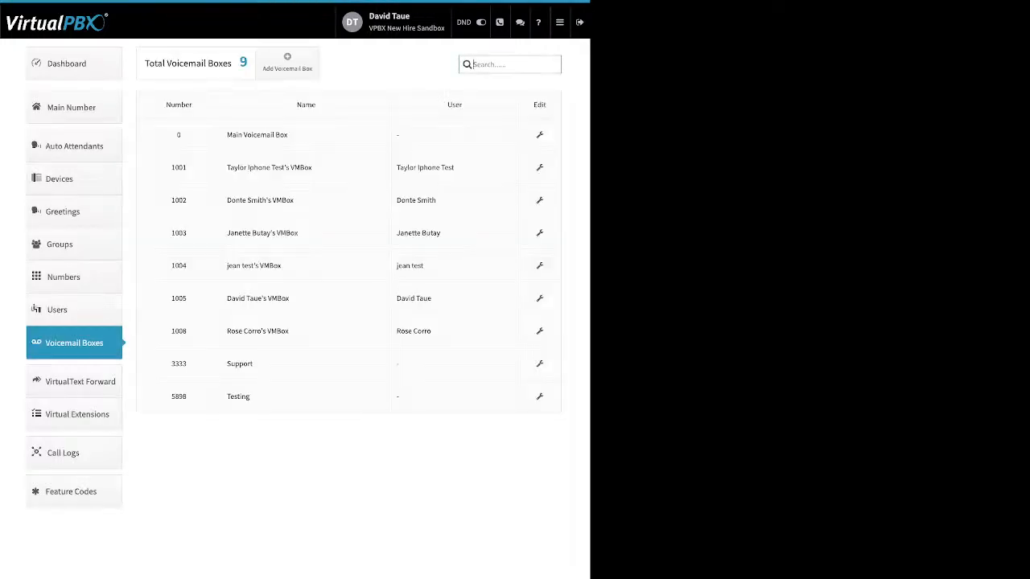
left_click_drag(463, 105, 447, 105)
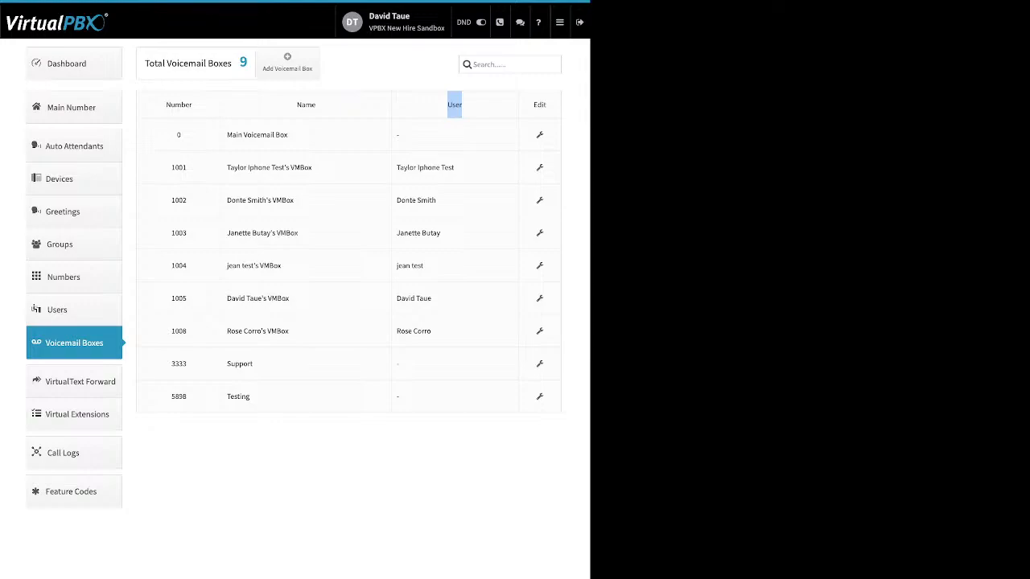
left_click(389, 68)
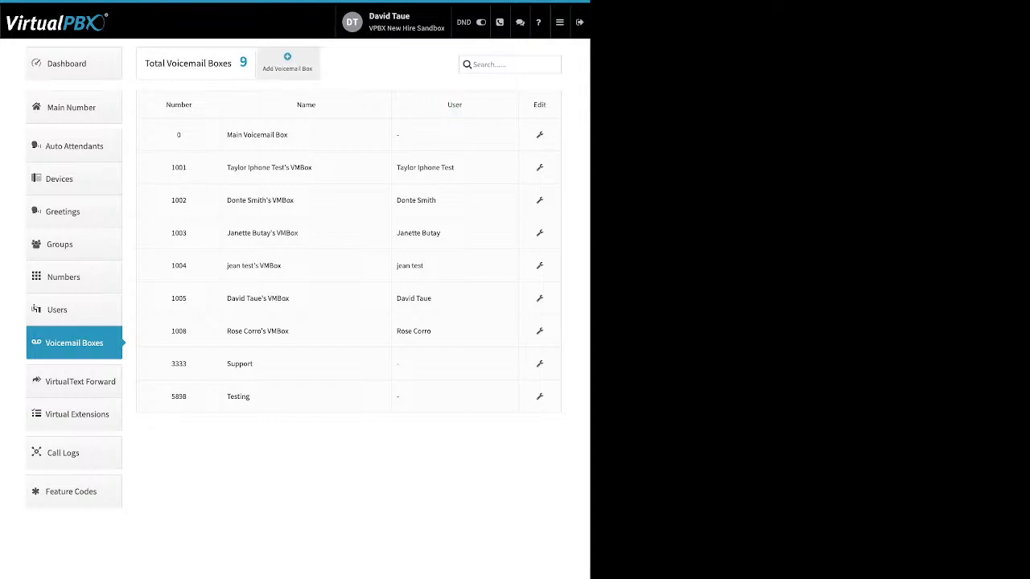
Start adding a voicemail box, review the Name, Voicemail Number and PIN Number fields, and close without creating it.
left_click(287, 62)
double_click(183, 124)
double_click(153, 151)
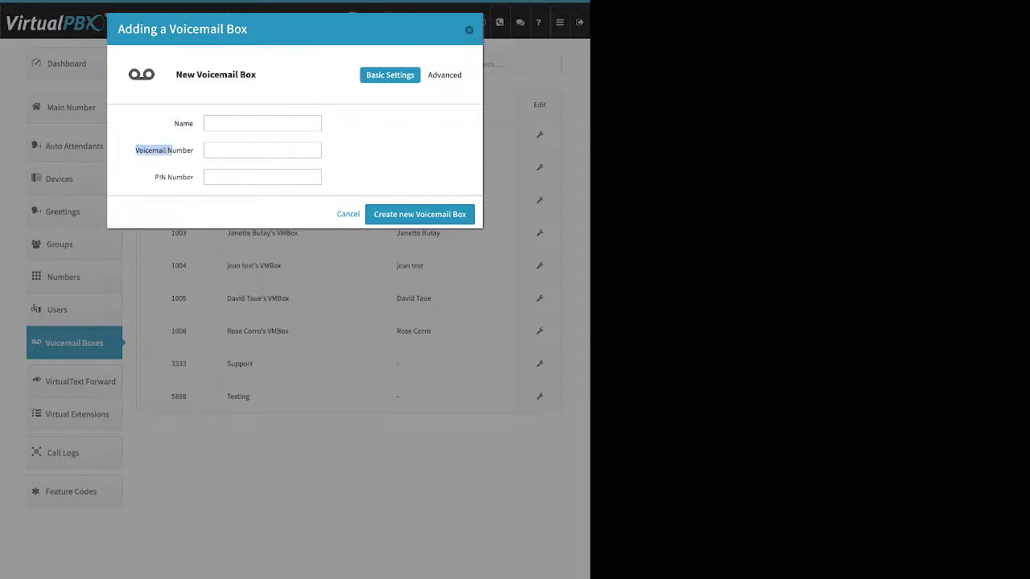
left_click_drag(154, 178, 183, 177)
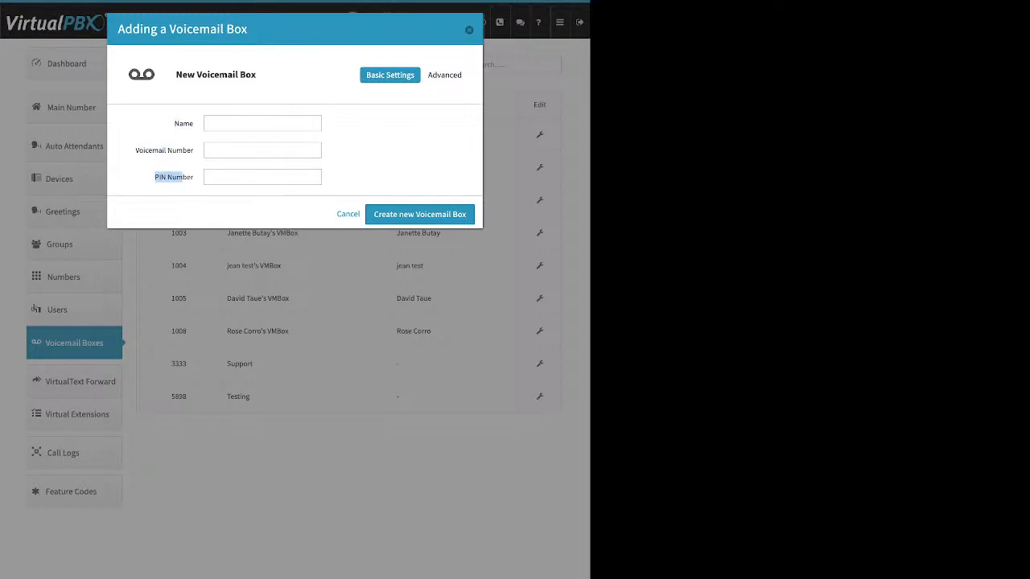
key("Escape")
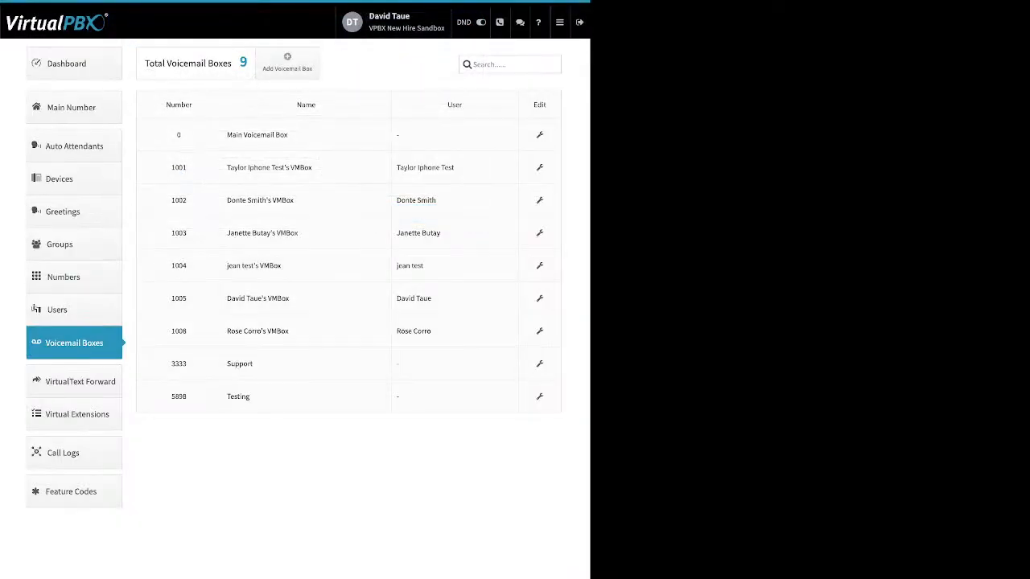
Open the Support voicemail box for editing and review its Voicemail Number and PIN Number settings.
left_click(540, 364)
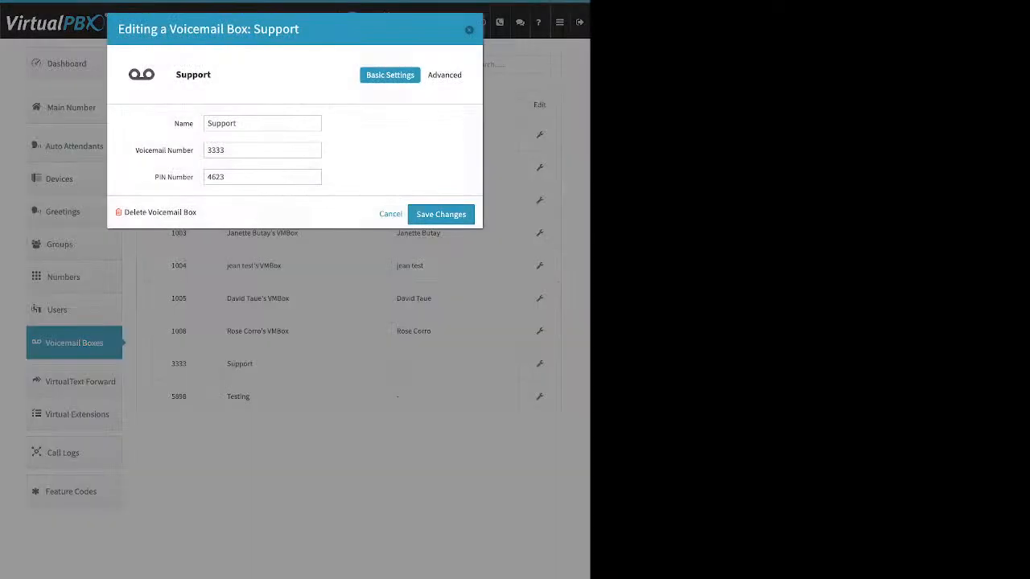
left_click_drag(135, 150, 193, 177)
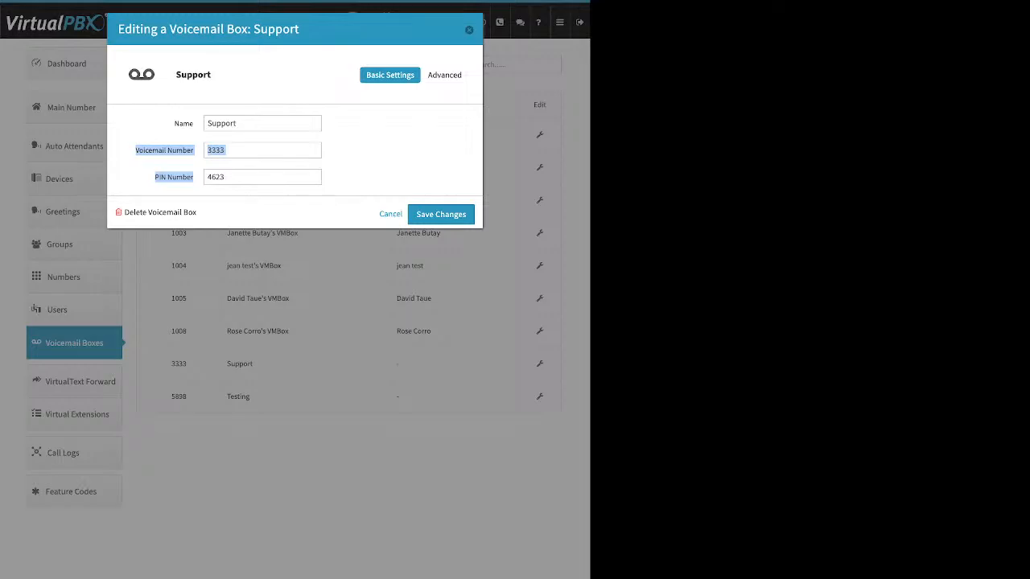
left_click(354, 153)
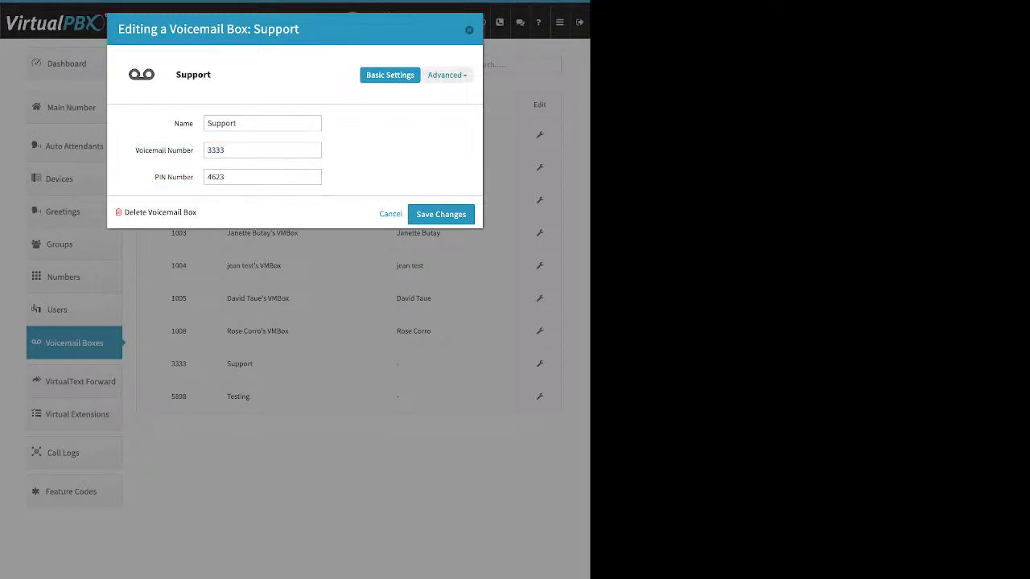
Review the Greeting Media settings of the Support voicemail box, including the Media and Temporary greeting choices.
left_click(446, 75)
left_click(435, 123)
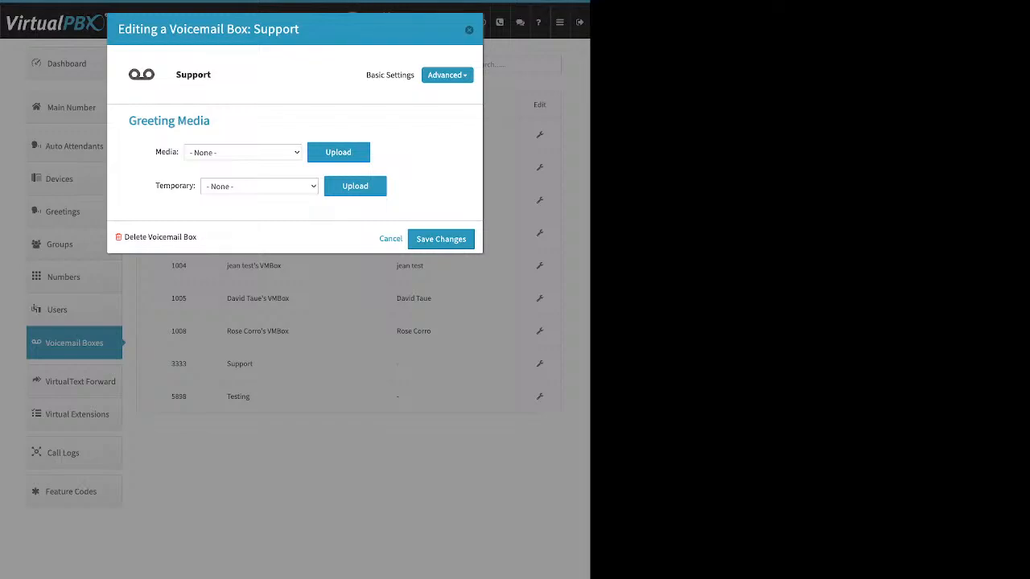
left_click(243, 153)
left_click(403, 137)
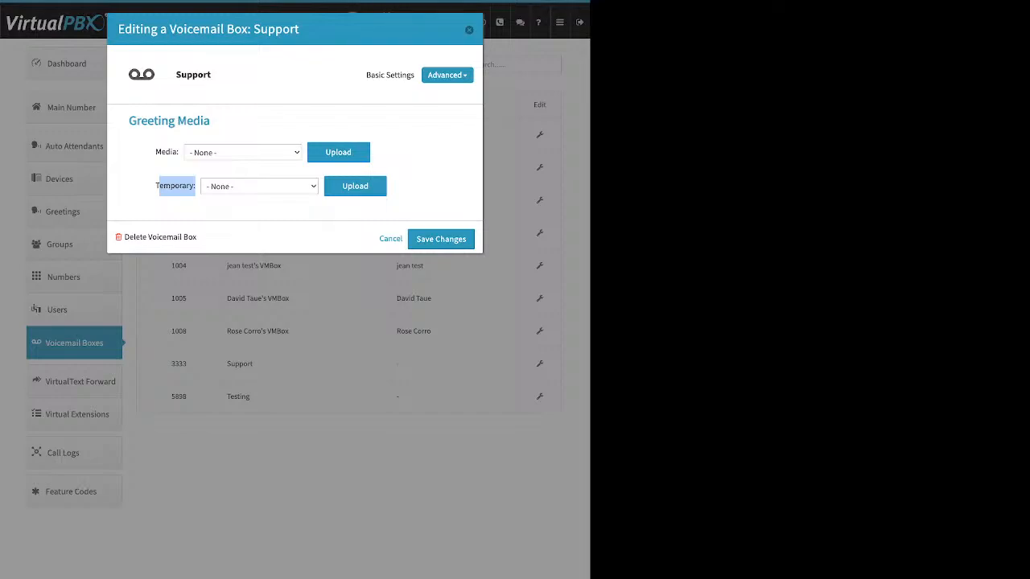
Review the Support voicemail box's notification recipients, start adding a new recipient, and cancel without entering an address.
left_click(447, 75)
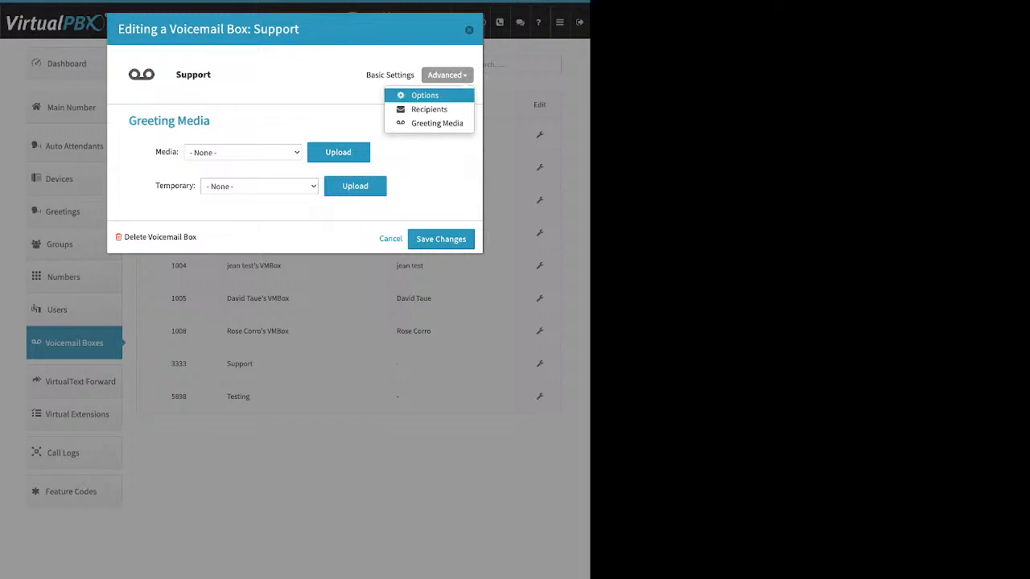
left_click(429, 109)
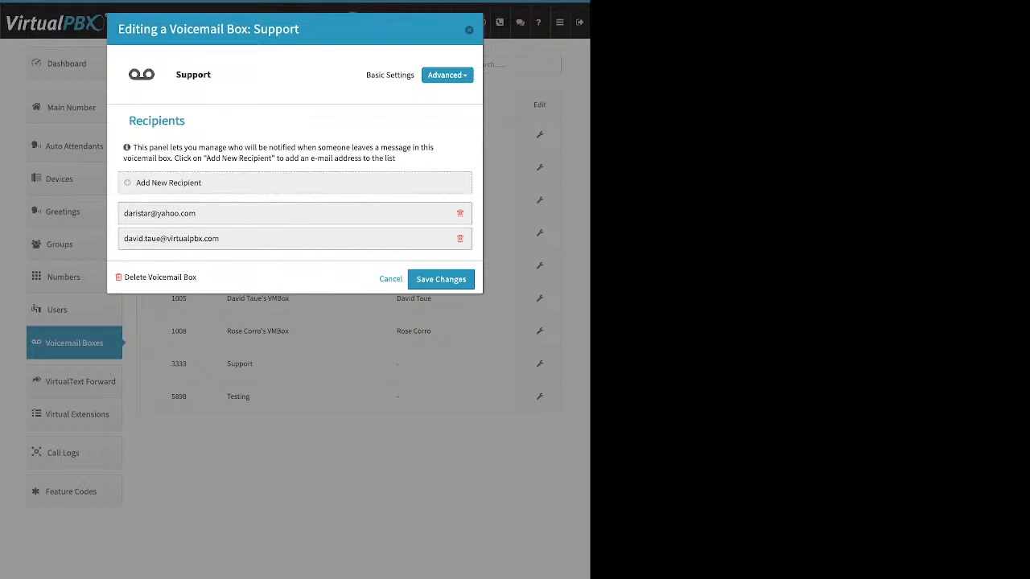
left_click(168, 184)
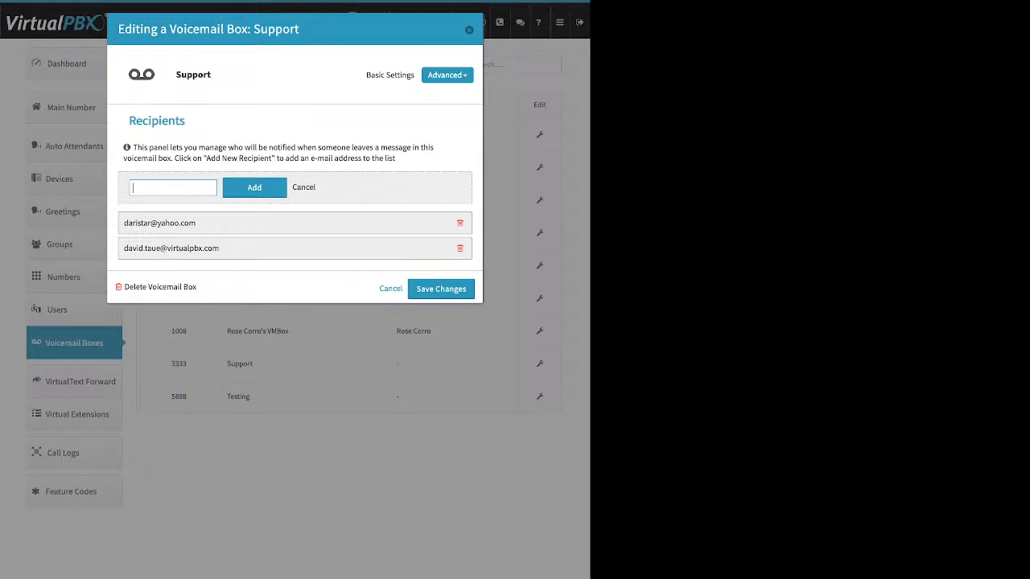
left_click(304, 187)
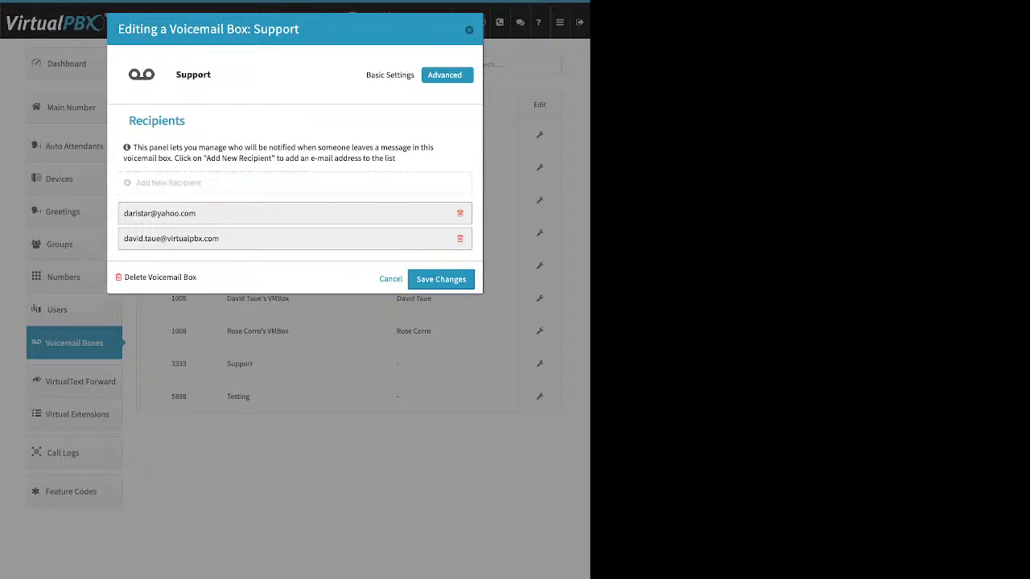
Review the Support box's Already Setup, Attach messages to e-mail and Delete after Notification options, and save the voicemail box.
left_click(444, 74)
left_click(427, 95)
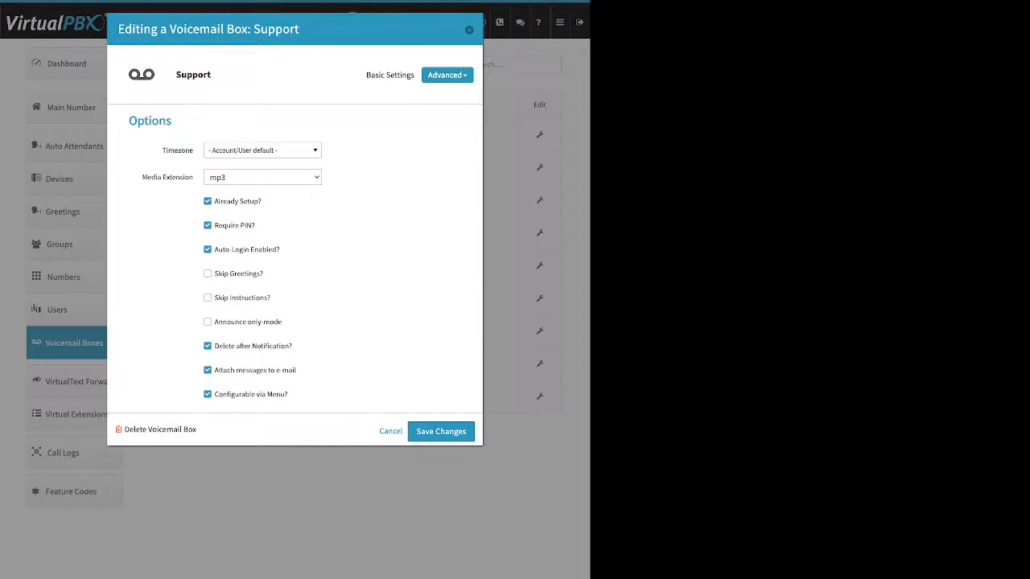
left_click_drag(263, 201, 214, 201)
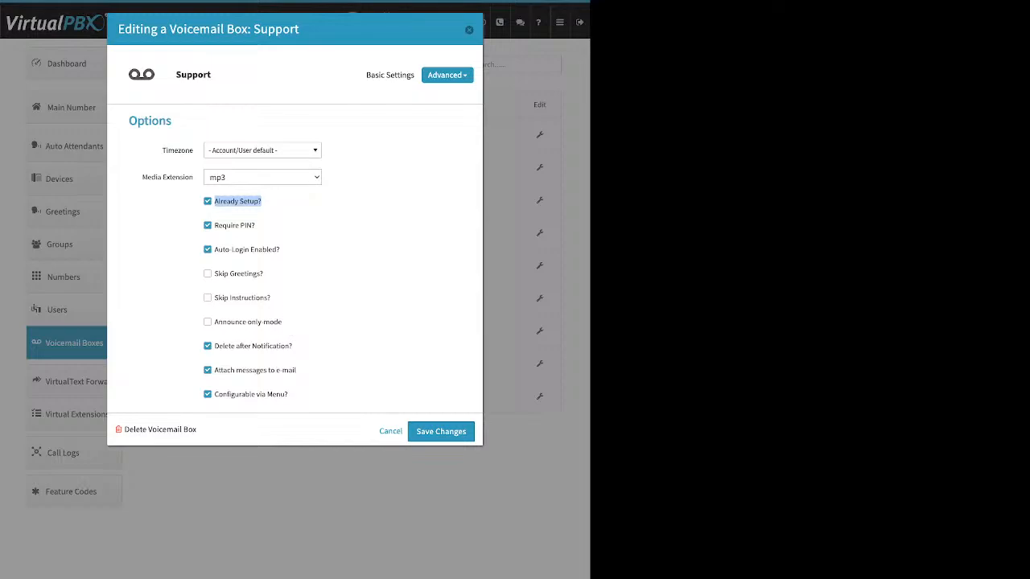
left_click_drag(297, 371, 215, 370)
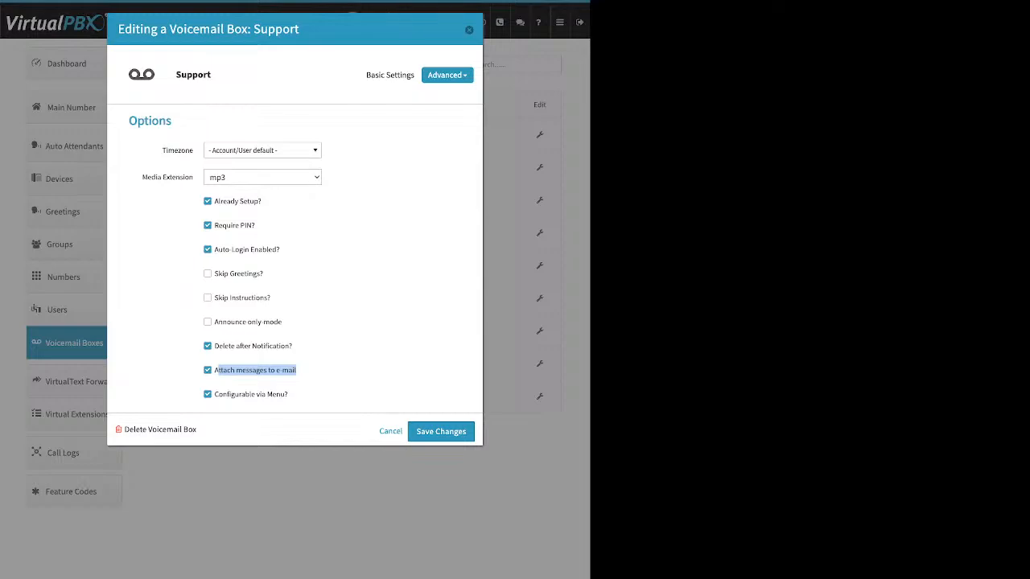
left_click_drag(293, 346, 215, 346)
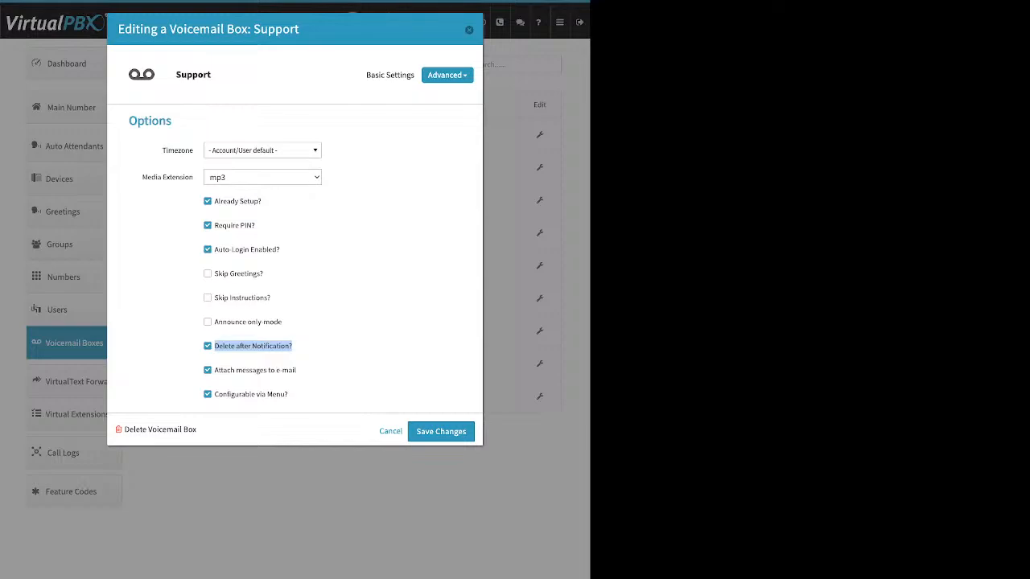
left_click(441, 432)
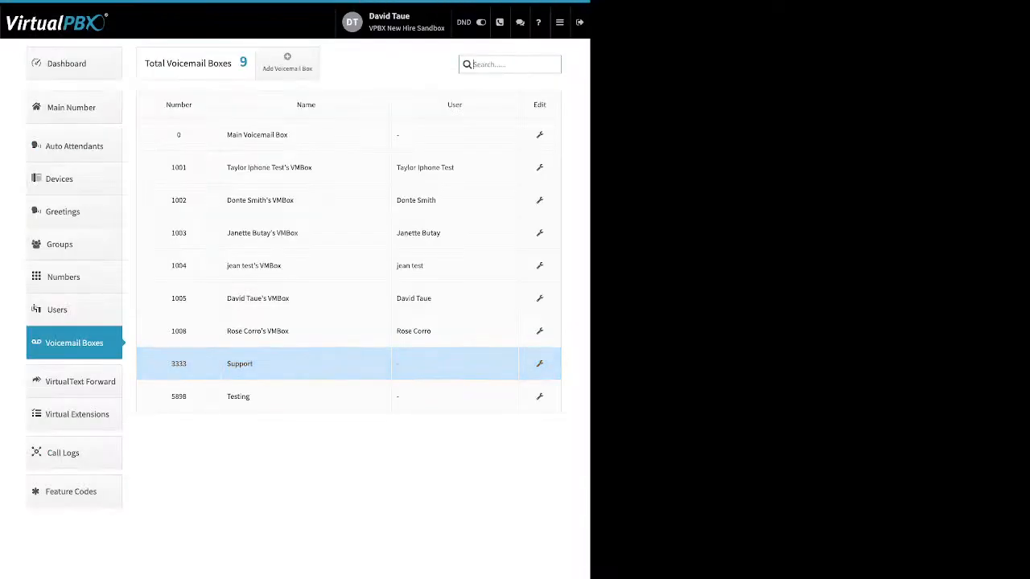
Start a new VirtualText Forward, review its Email and Webhook fields, and close the form without creating it.
left_click(74, 382)
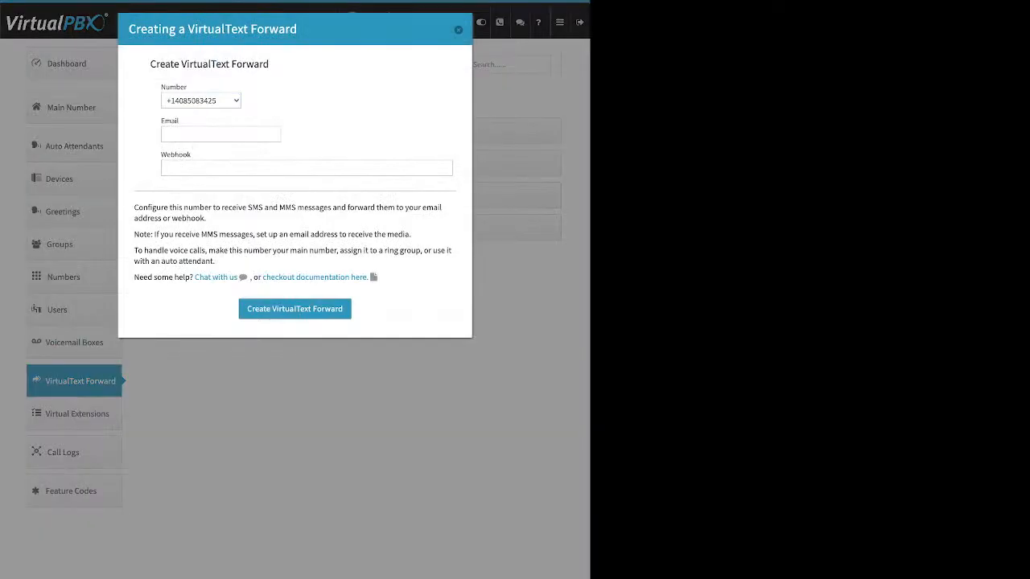
left_click_drag(180, 121, 160, 120)
left_click_drag(191, 155, 160, 154)
left_click(458, 29)
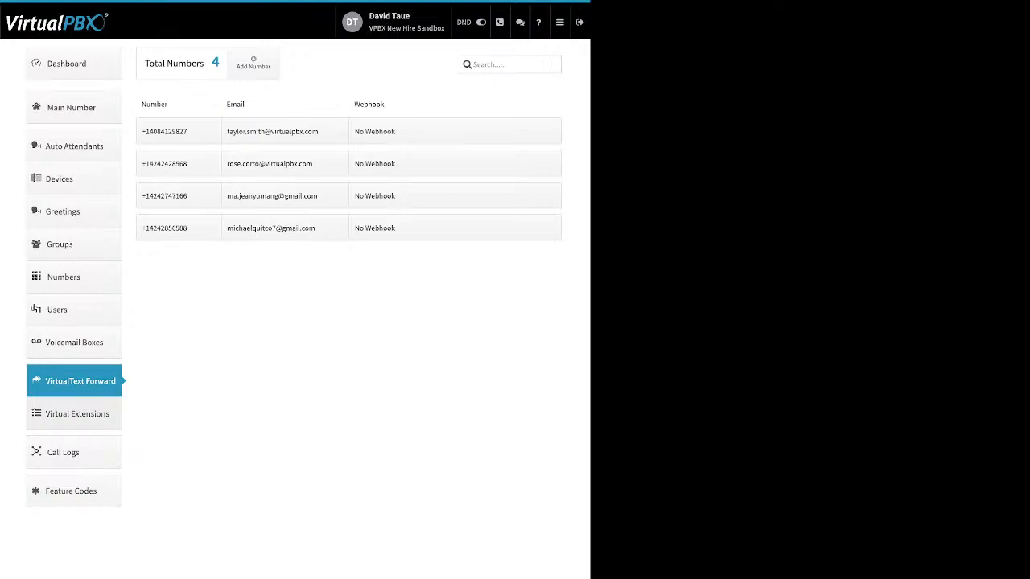
Open Virtual Extensions, view the form for creating an extension with its name and number fields, and close it without creating one.
left_click(77, 414)
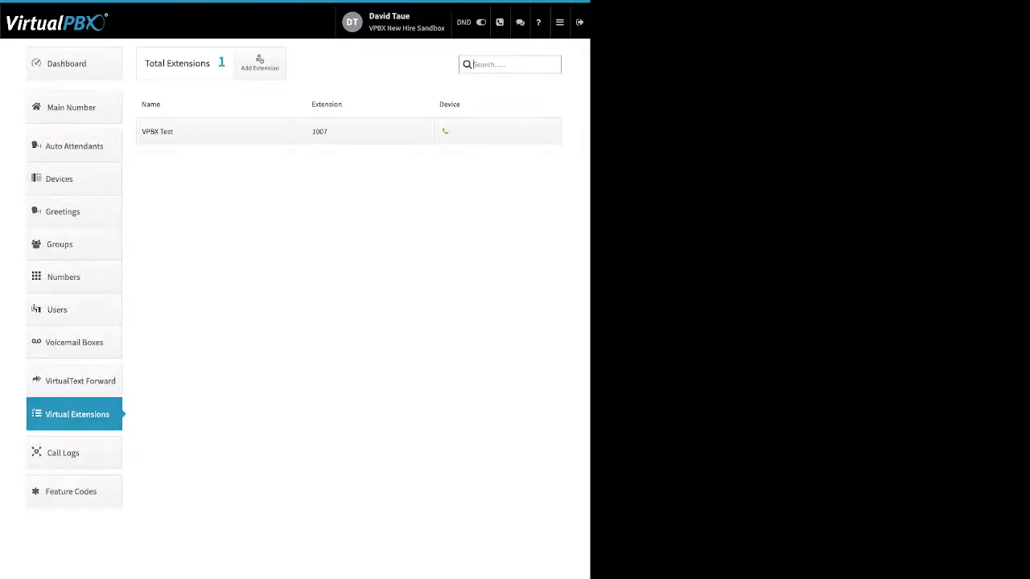
left_click(259, 63)
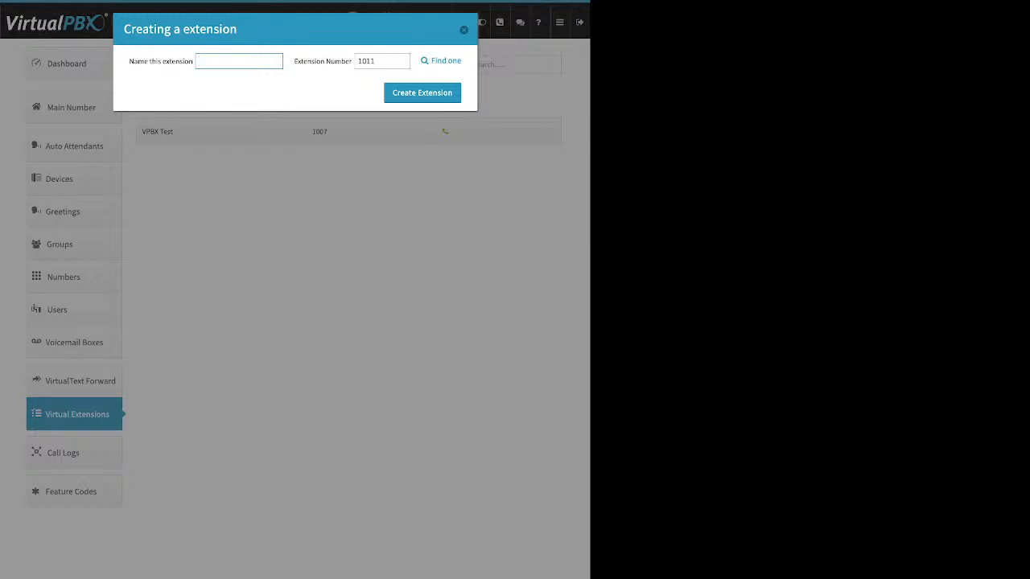
left_click(463, 29)
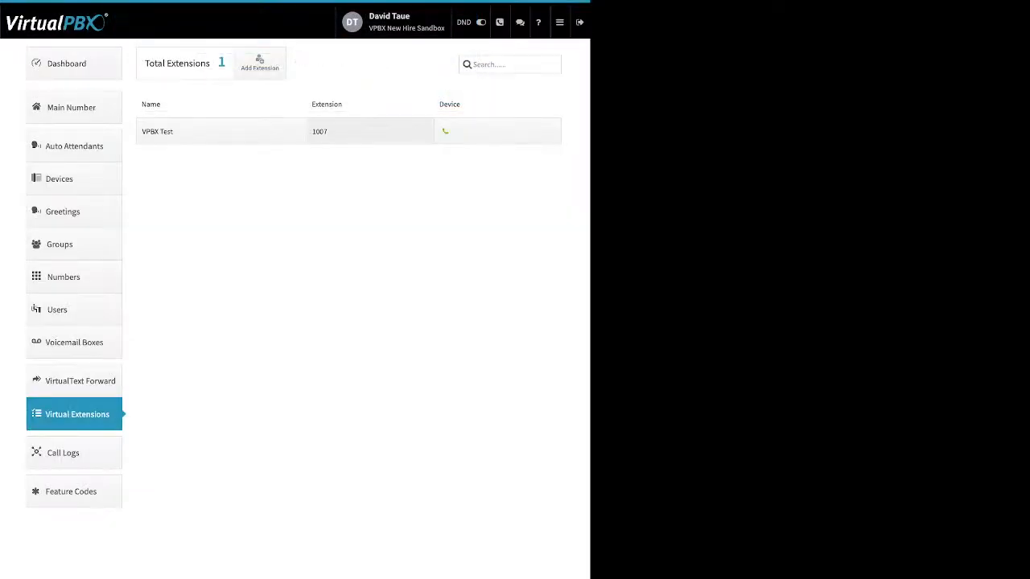
Inspect the VPBX Test extension's number and assigned device settings, cancelling both without changes.
left_click(370, 132)
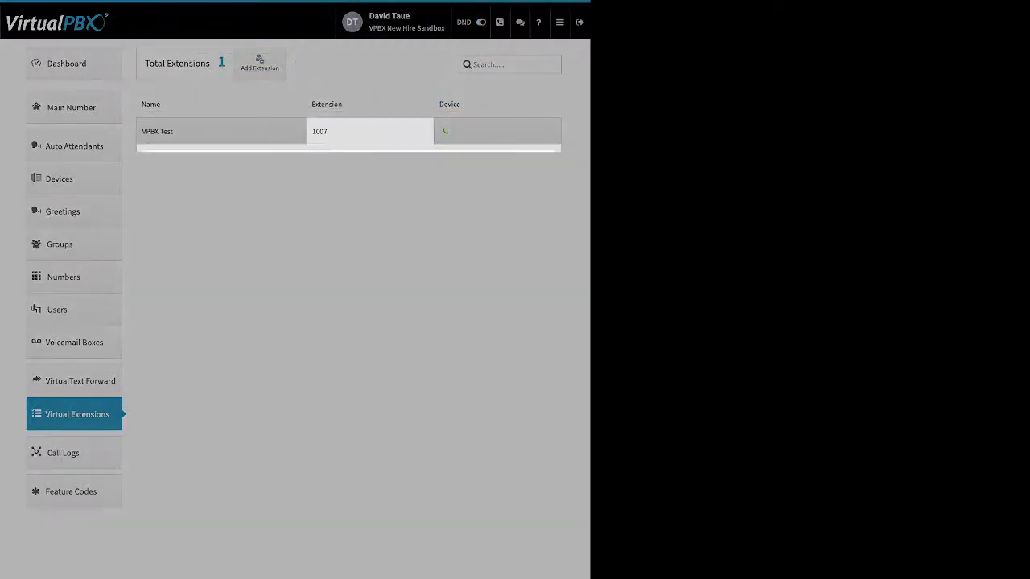
left_click(472, 202)
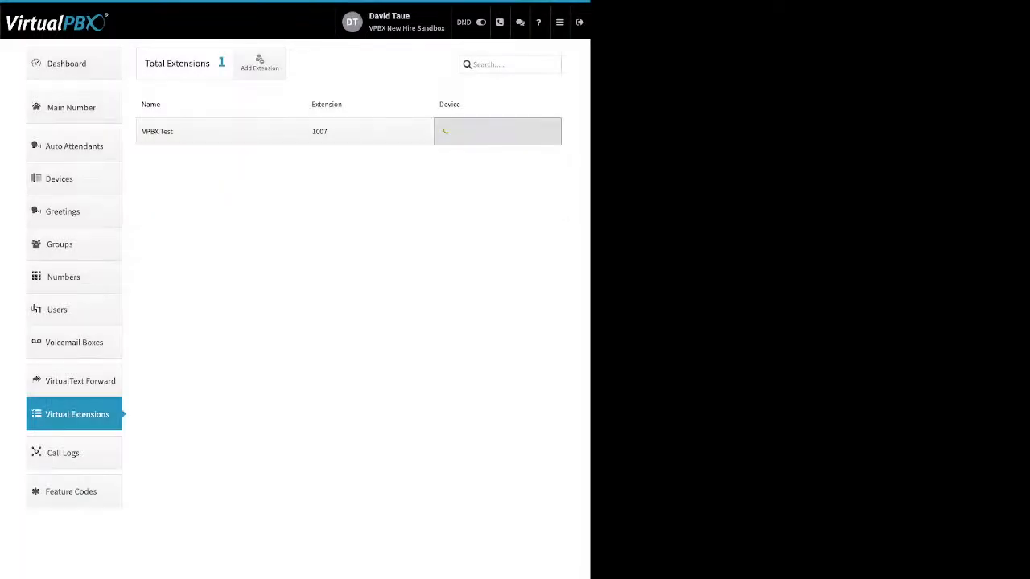
left_click(497, 131)
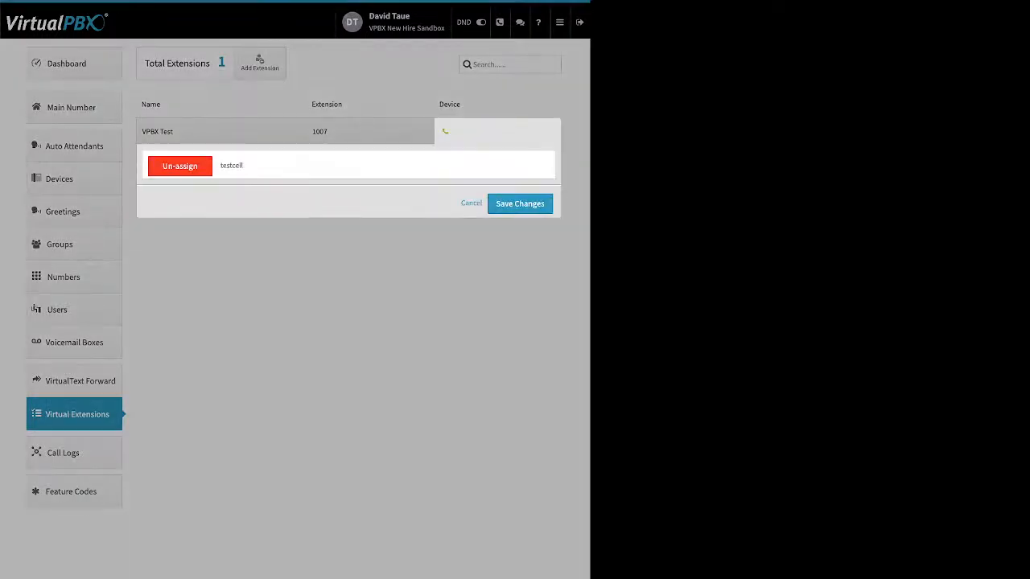
left_click(472, 203)
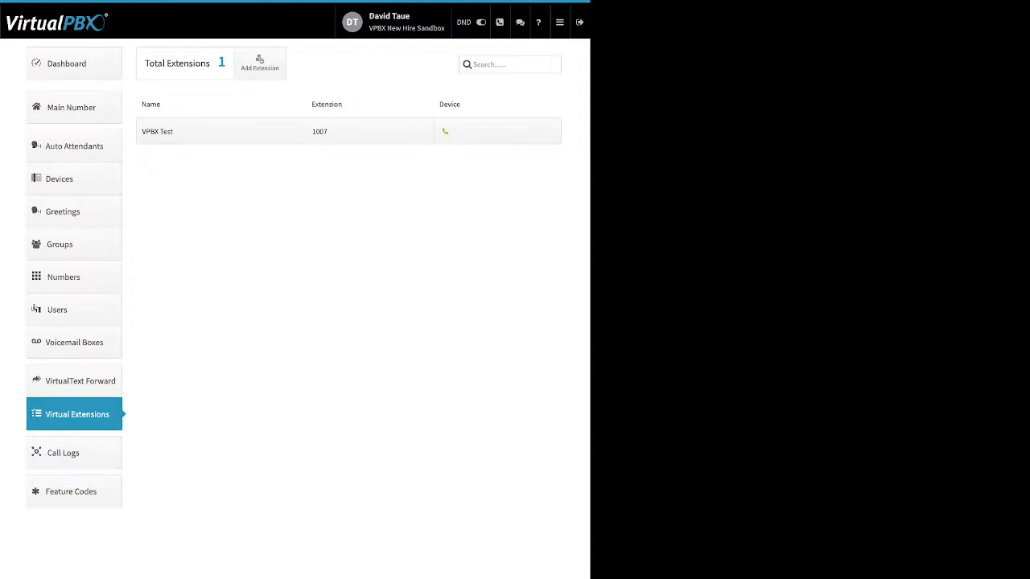
Open Call Logs and view the calls by This Week, This Month and Custom date range.
left_click(63, 453)
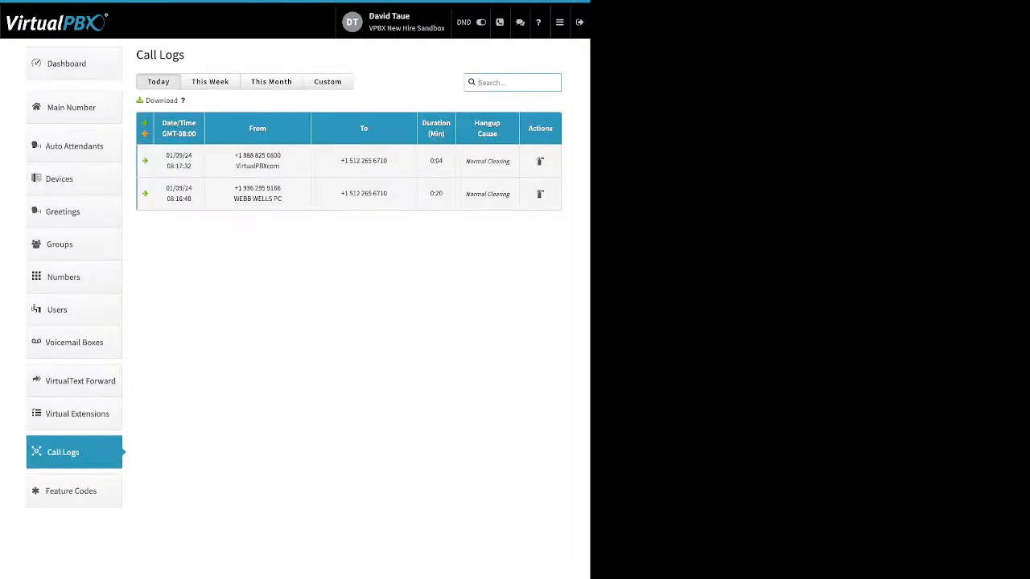
left_click(210, 82)
left_click(271, 82)
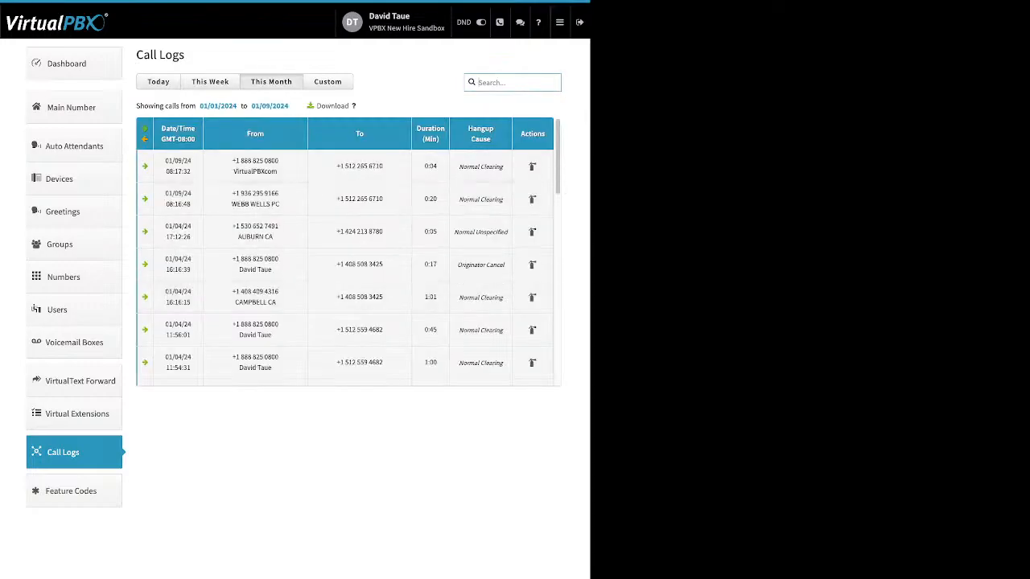
left_click(328, 81)
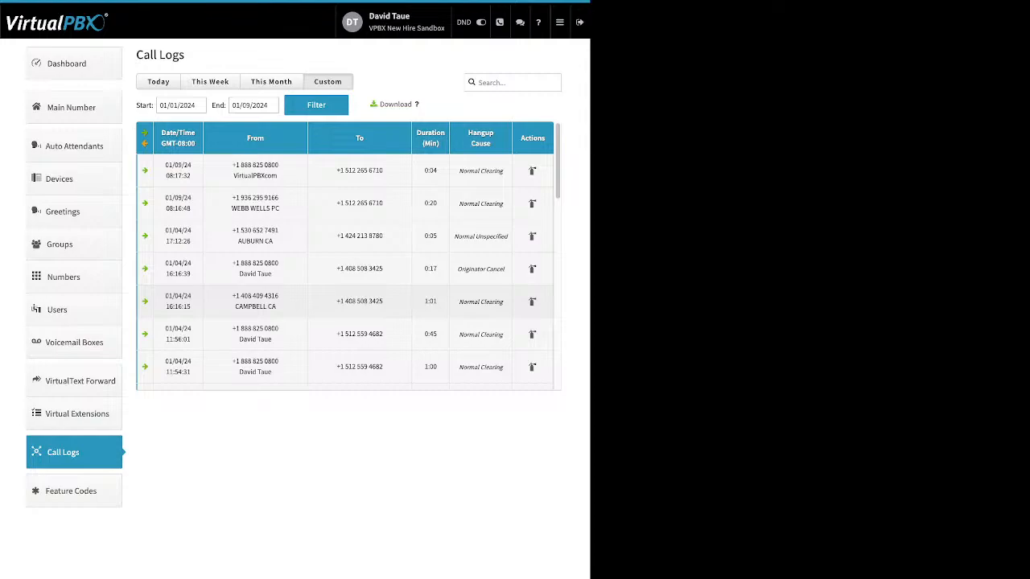
Expand the incoming call of 01/04/24 16:16:15 and examine which device is listed for its call leg.
left_click(346, 302)
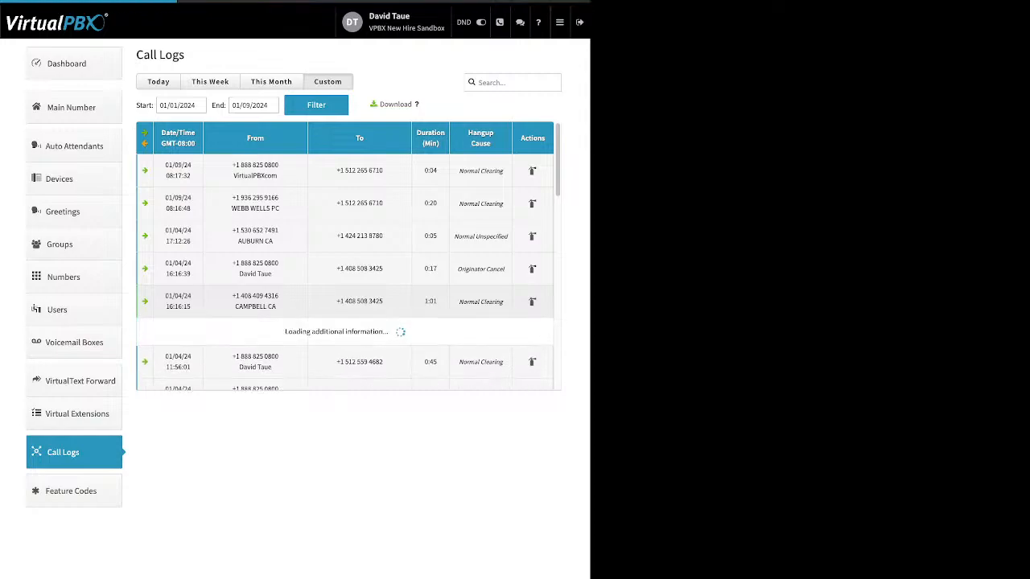
scroll(346, 271, "down", 1)
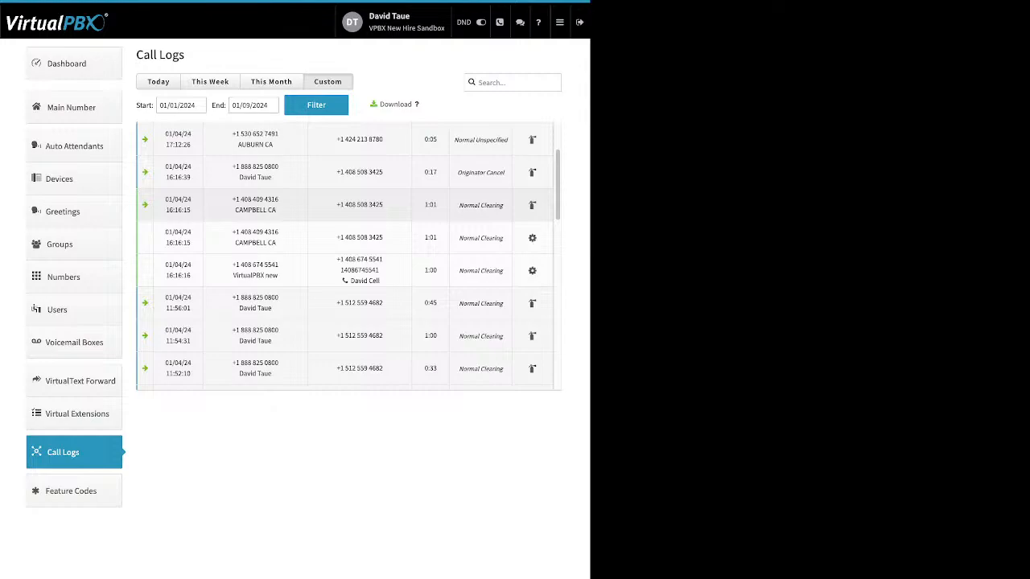
left_click_drag(380, 280, 351, 280)
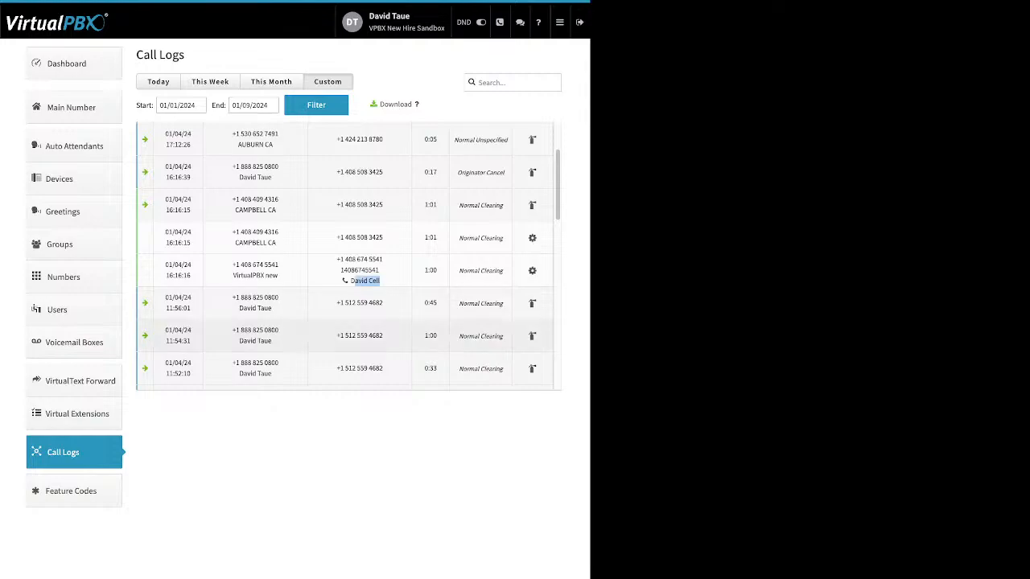
Expand the outgoing call of 01/03/24 12:24:32 and examine the originating device in its call details.
scroll(346, 241, "down", 5)
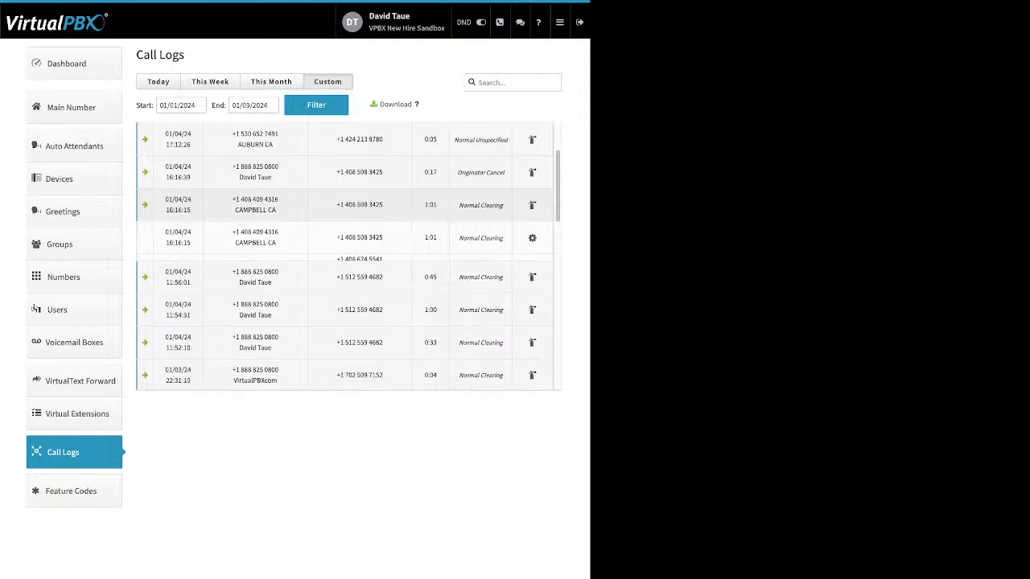
scroll(349, 256, "down", 5)
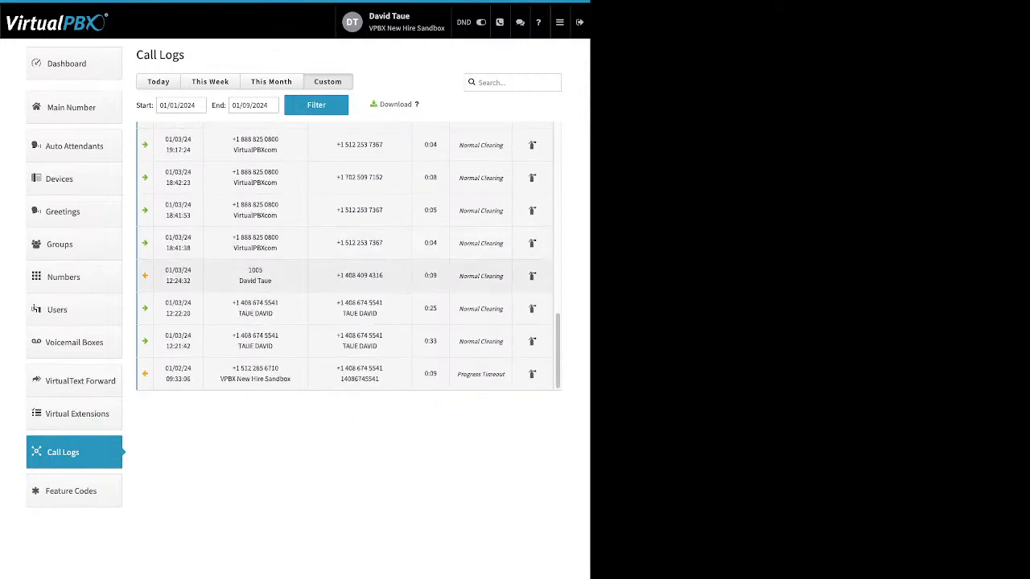
left_click(349, 275)
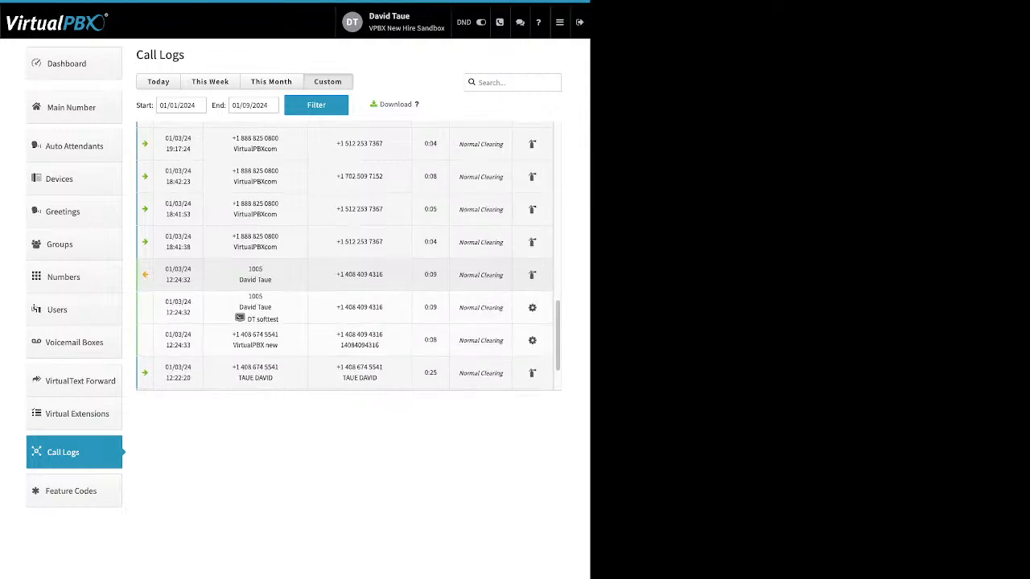
scroll(349, 275, "down", 1)
left_click_drag(279, 285, 256, 285)
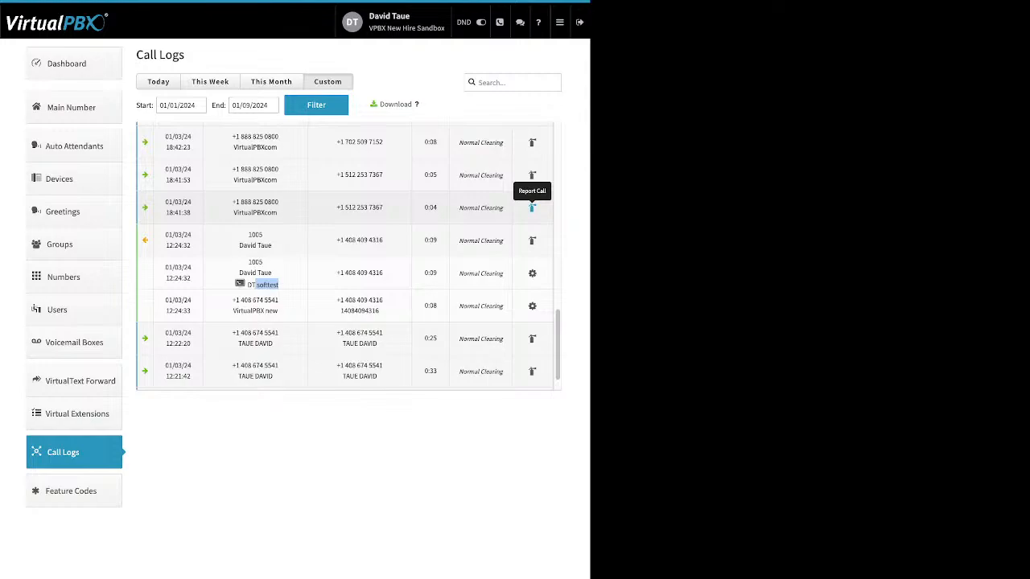
left_click(268, 285)
Set the custom call log start date to 11/01/2023 and apply the date filter.
left_click(183, 105)
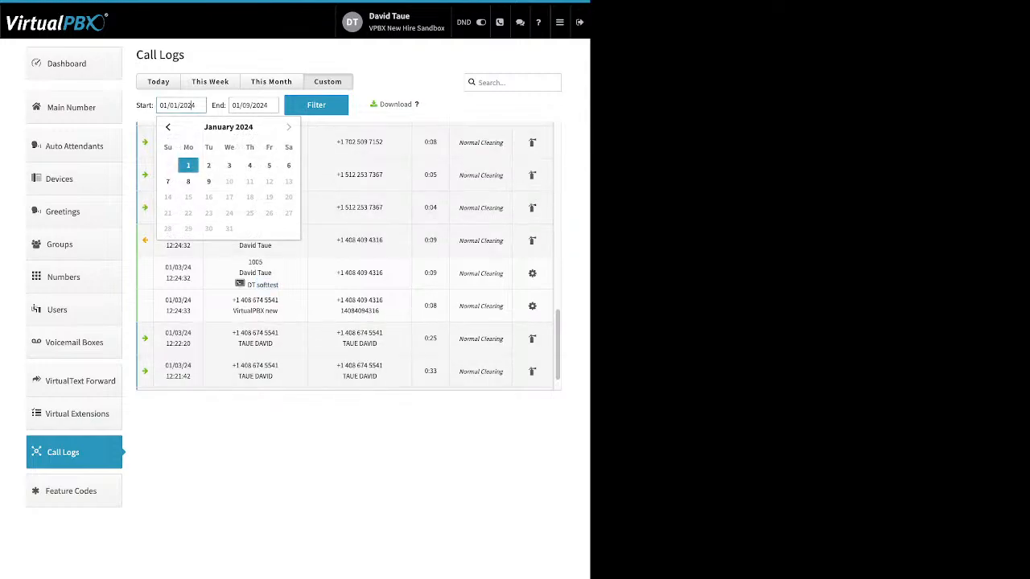
left_click(167, 127)
left_click(167, 127)
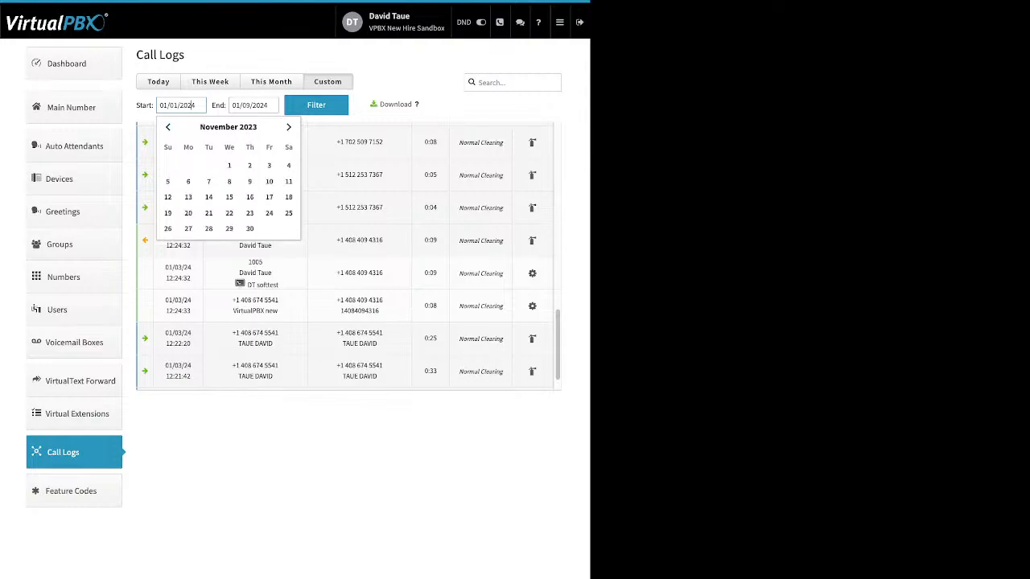
left_click(228, 165)
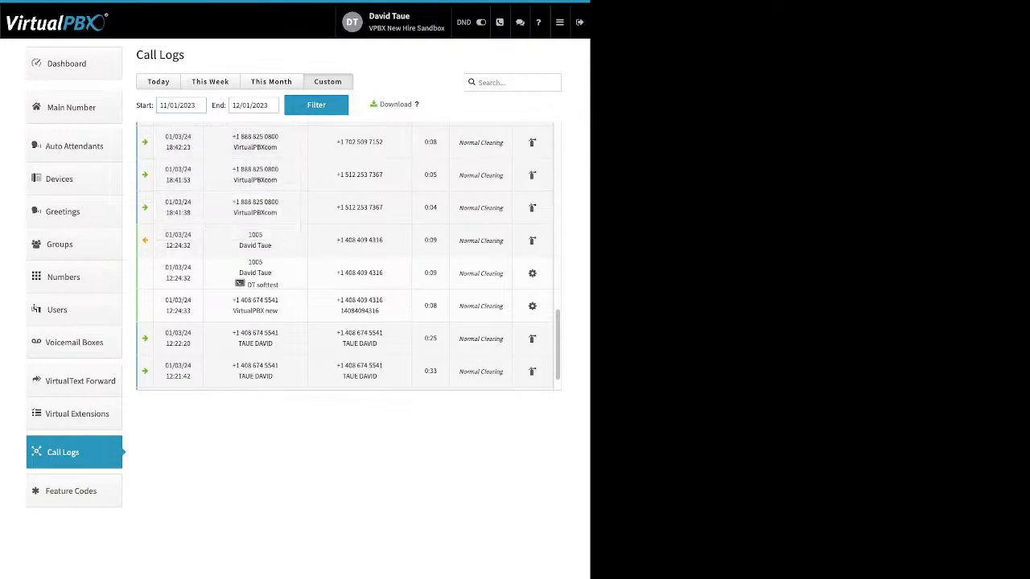
left_click(316, 105)
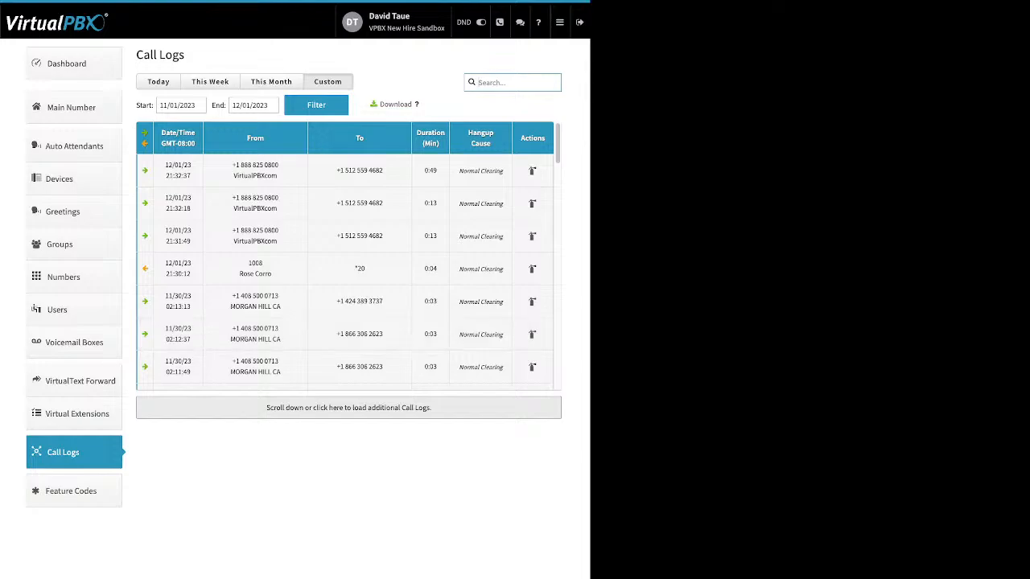
Open the Feature Codes page and review the available codes by category.
left_click(71, 491)
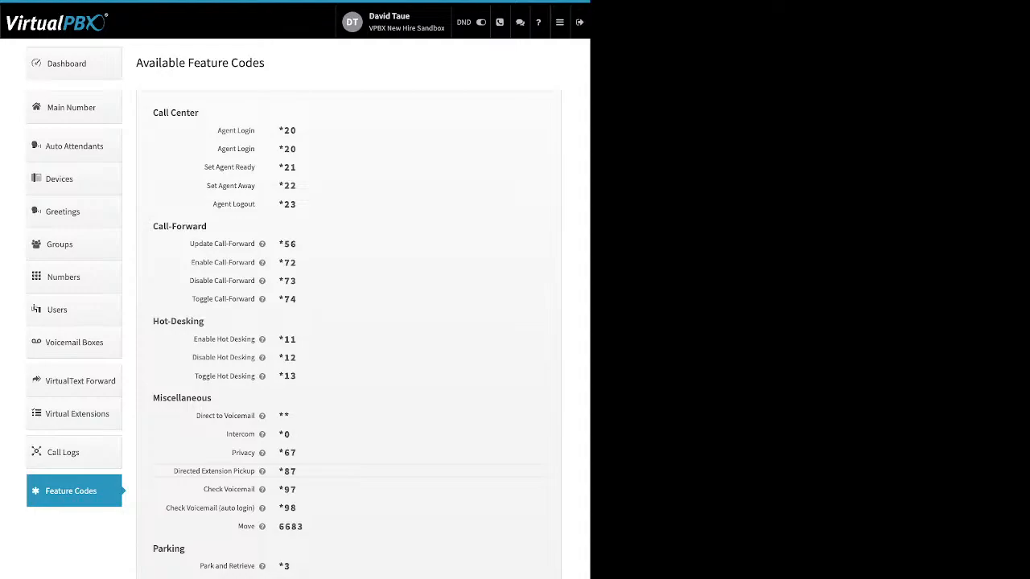
Open the Blacklists page and bring up the Scammer list for editing.
mouse_move(261, 339)
mouse_move(560, 22)
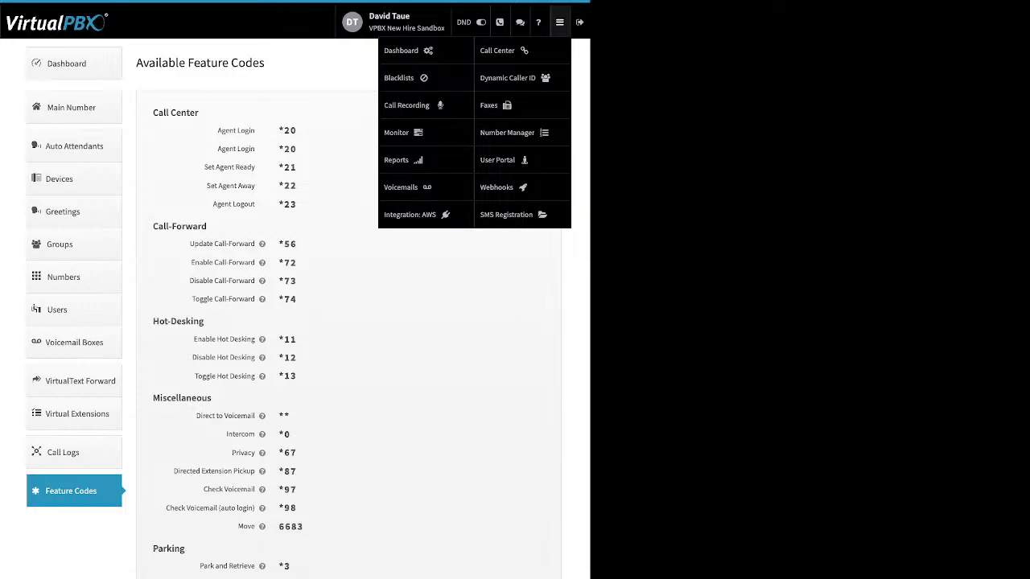
left_click(399, 77)
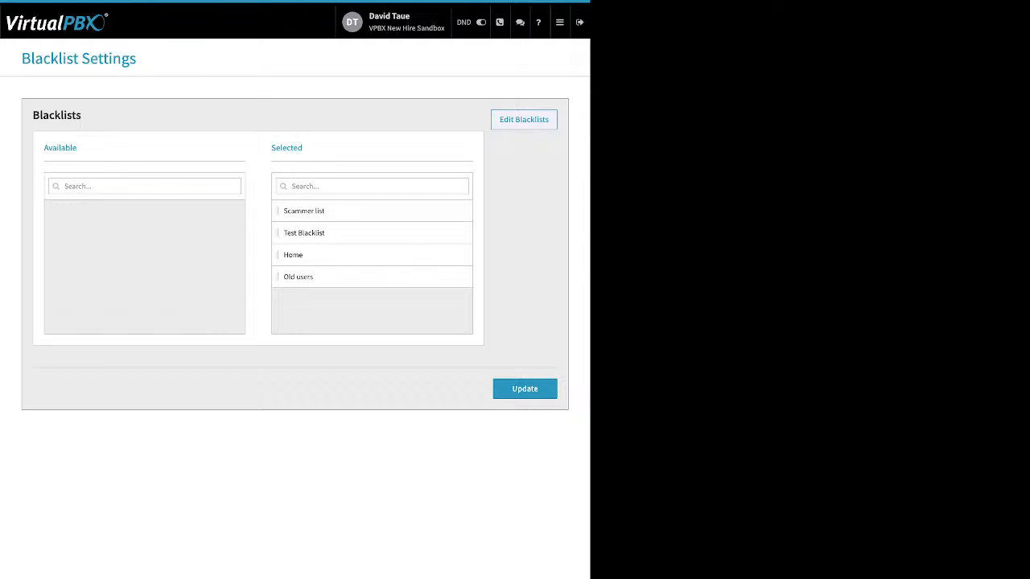
left_click(524, 120)
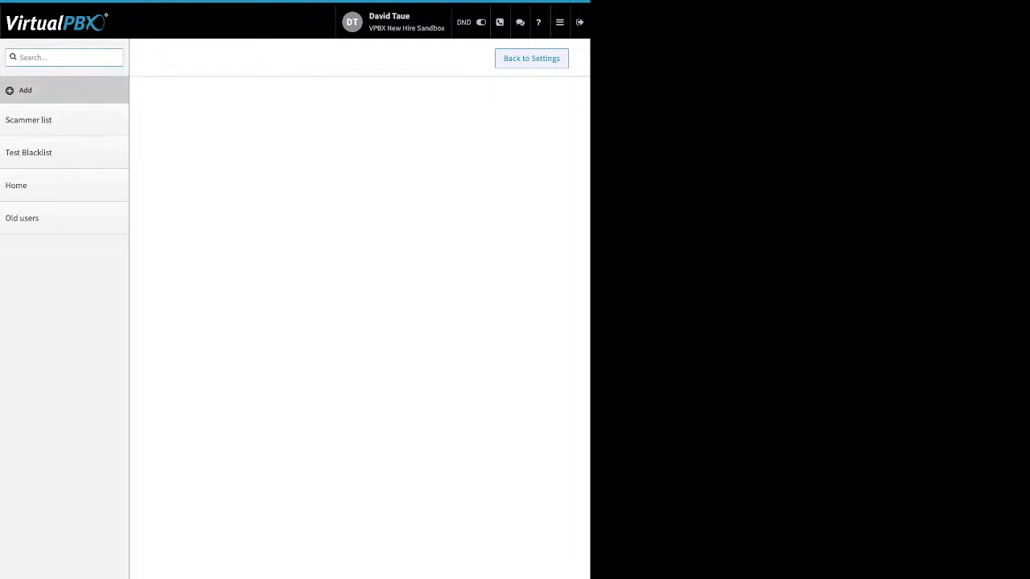
left_click(40, 120)
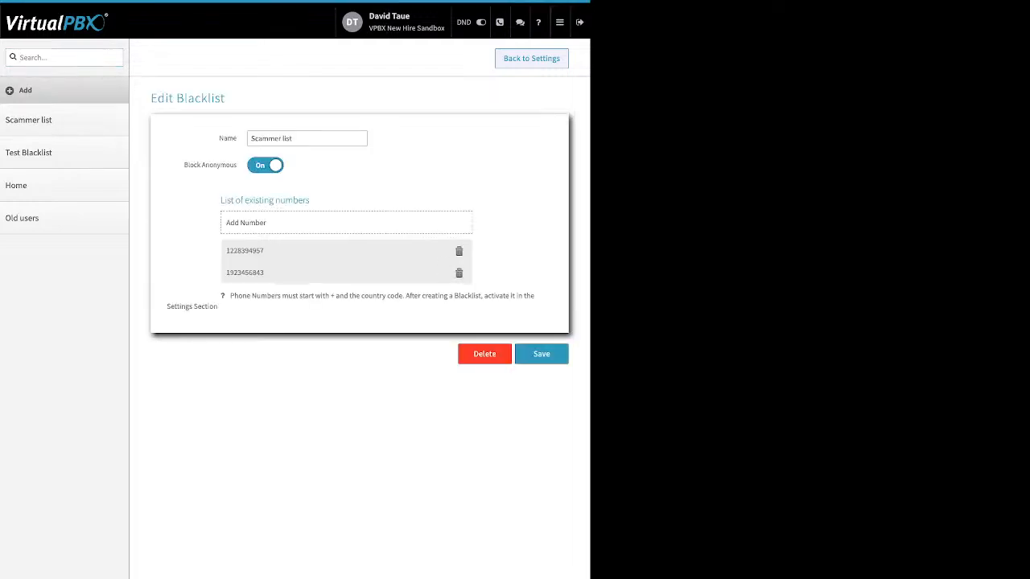
Review the Scammer list's name, Block Anonymous option and number list, opening and cancelling the entry for adding a number.
left_click_drag(220, 138, 237, 139)
left_click_drag(188, 165, 230, 165)
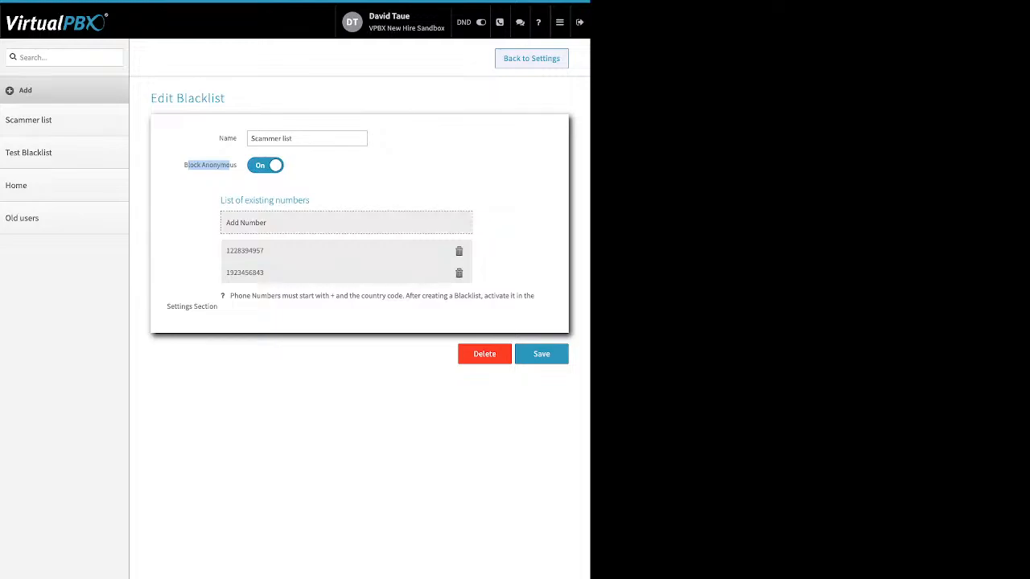
left_click_drag(235, 200, 311, 200)
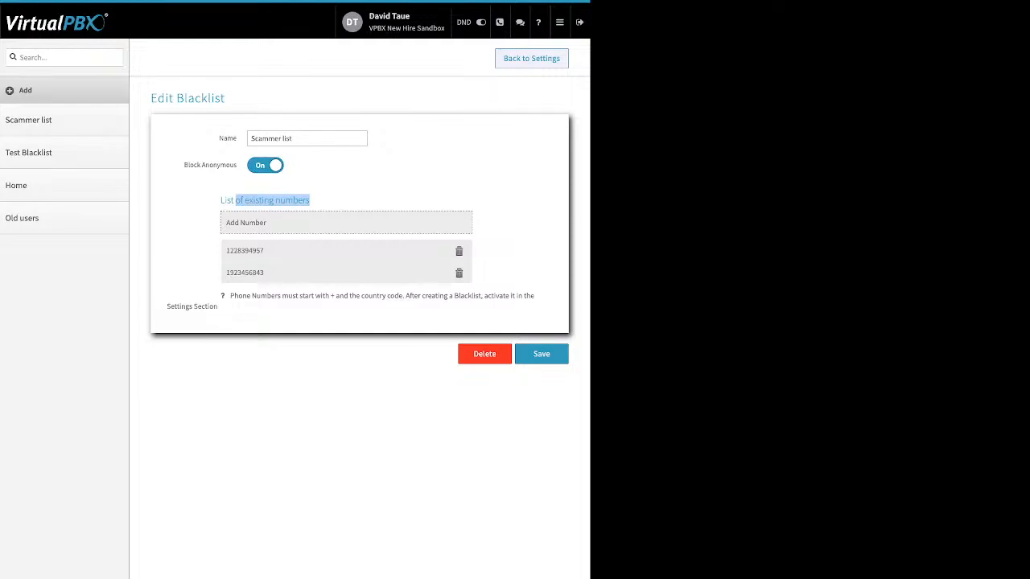
left_click(346, 223)
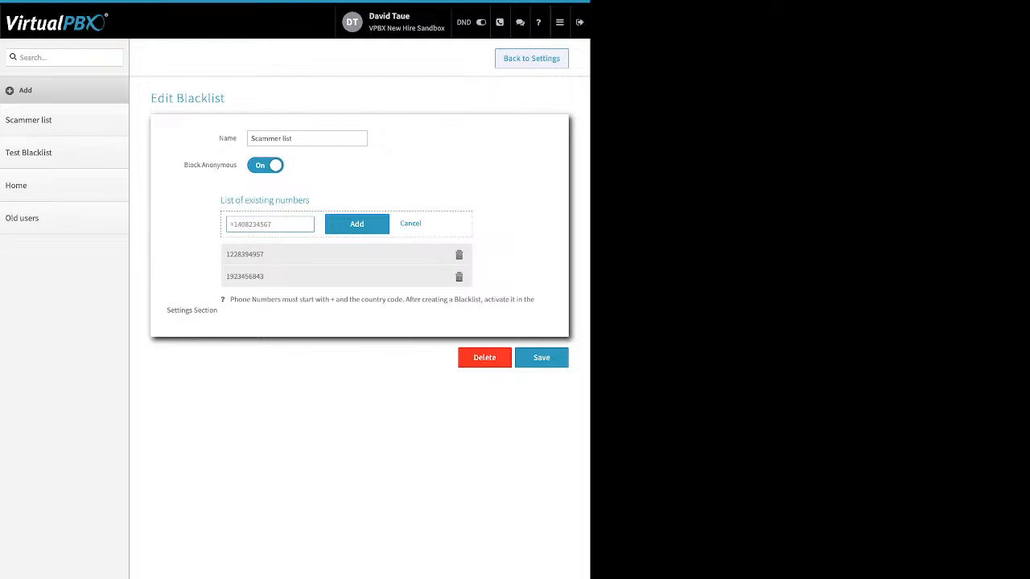
left_click(411, 224)
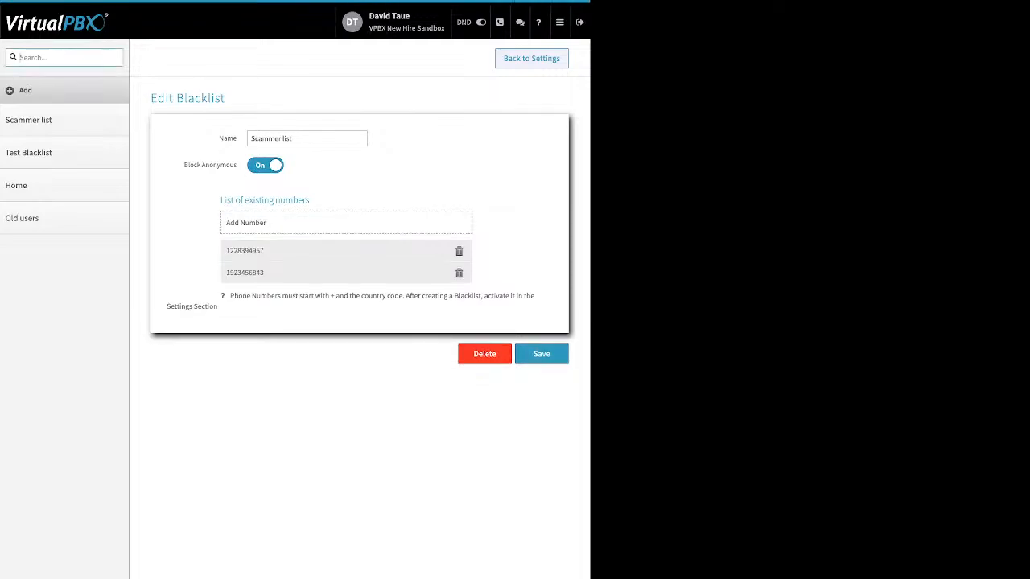
Return to Blacklist Settings, move Old users from Selected to Available while keeping Home selected, and update the settings.
left_click(532, 58)
left_click_drag(303, 148, 271, 148)
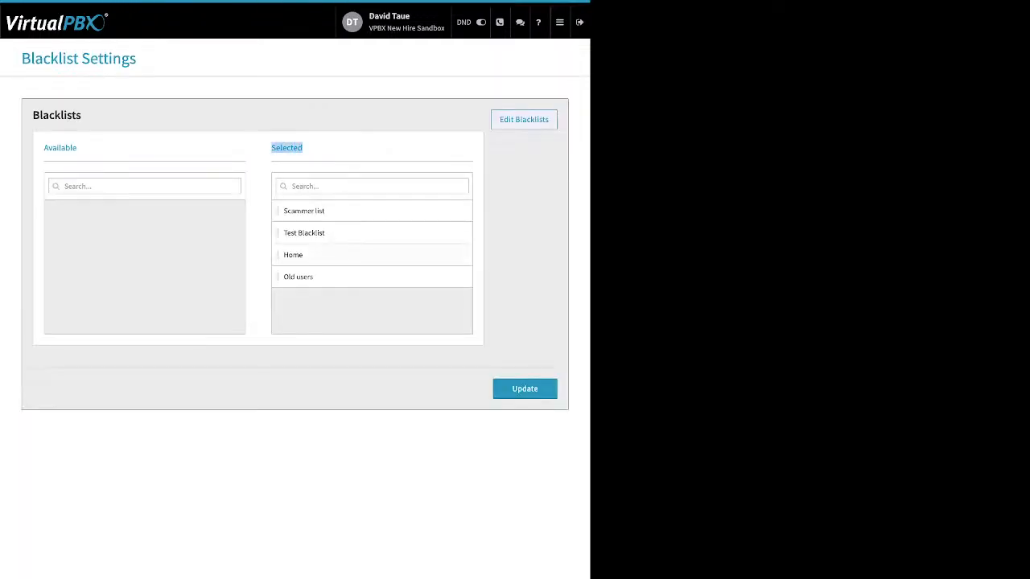
left_click_drag(346, 255, 89, 254)
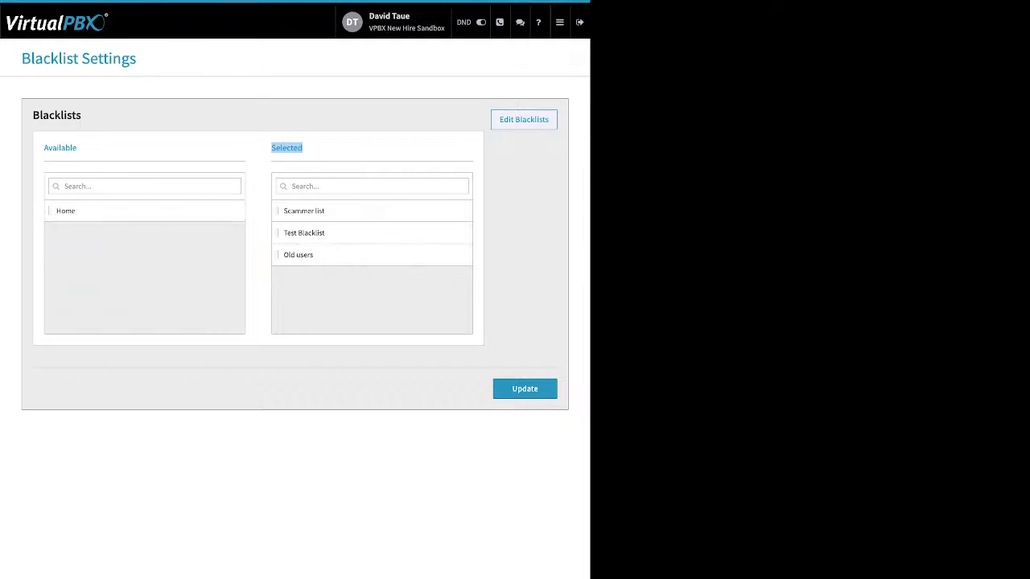
left_click_drag(121, 211, 137, 273)
left_click(525, 389)
Open Call Recording and review the stored recordings.
left_click(560, 22)
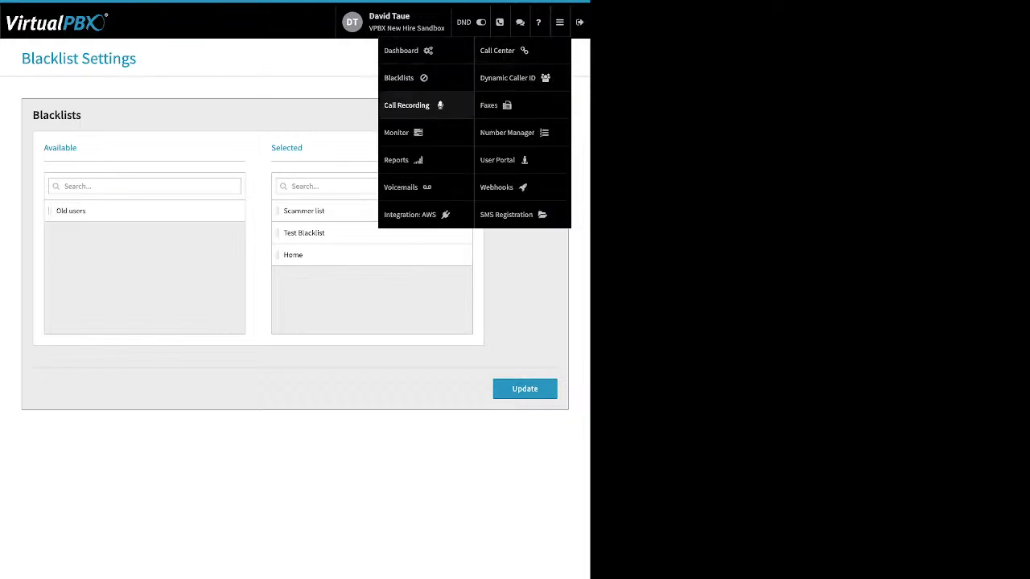
left_click(409, 105)
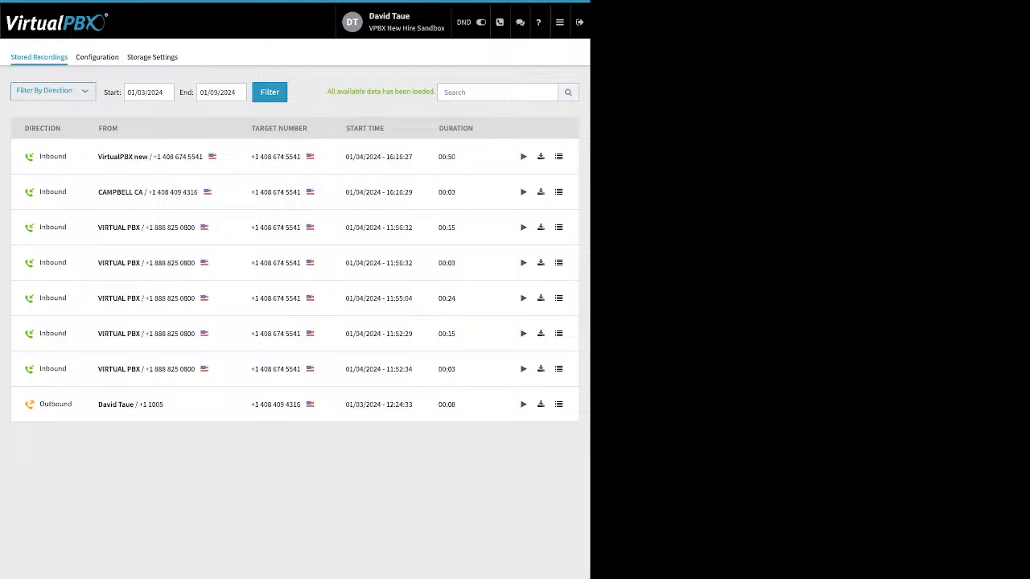
Open the Monitor page, view its Devices list and return to the Employees list.
left_click(560, 23)
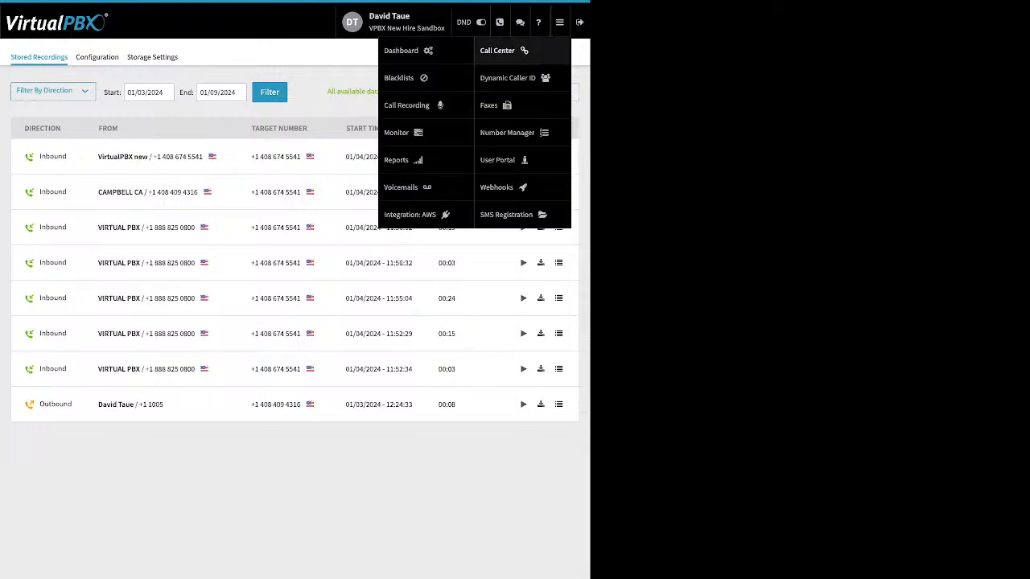
left_click(402, 132)
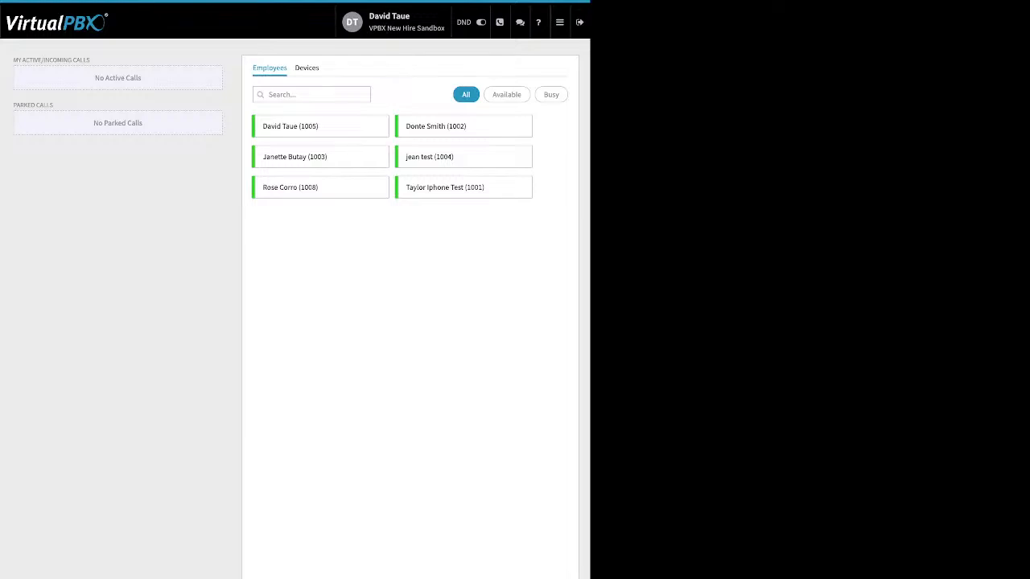
left_click(307, 68)
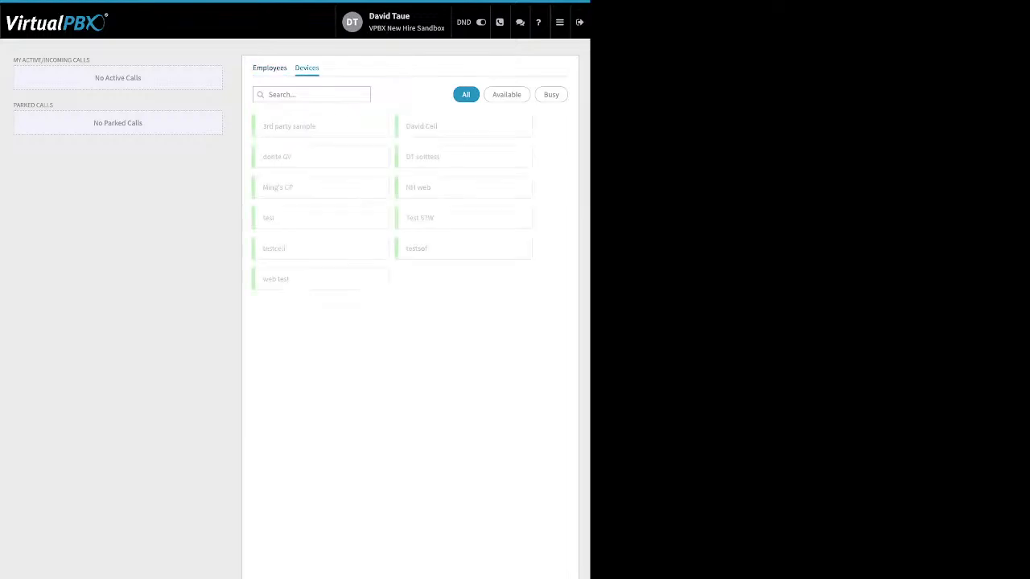
left_click(270, 69)
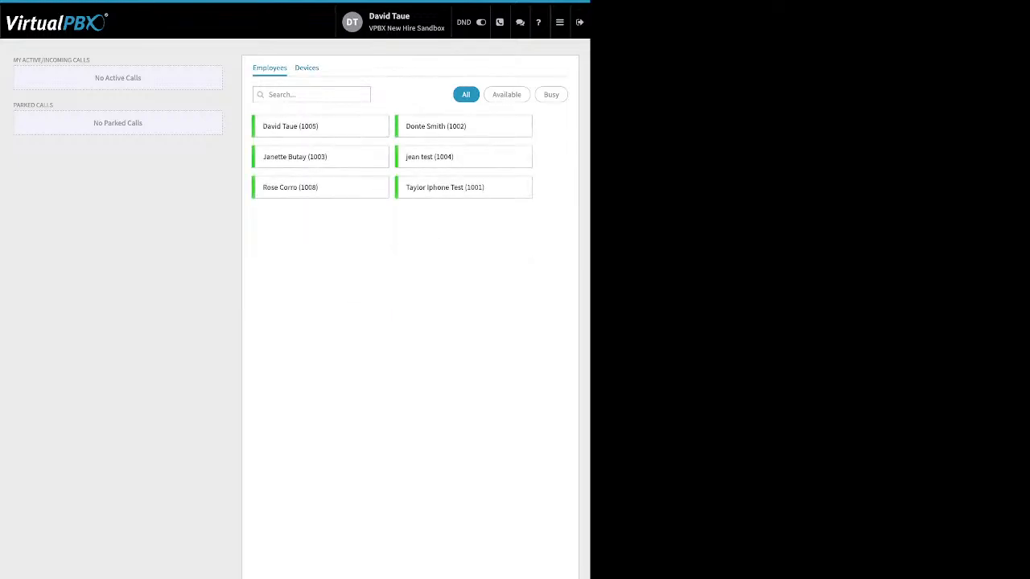
Filter the monitored employees by Available, Busy and All, and examine the active/incoming and parked calls areas.
left_click(507, 95)
left_click(551, 95)
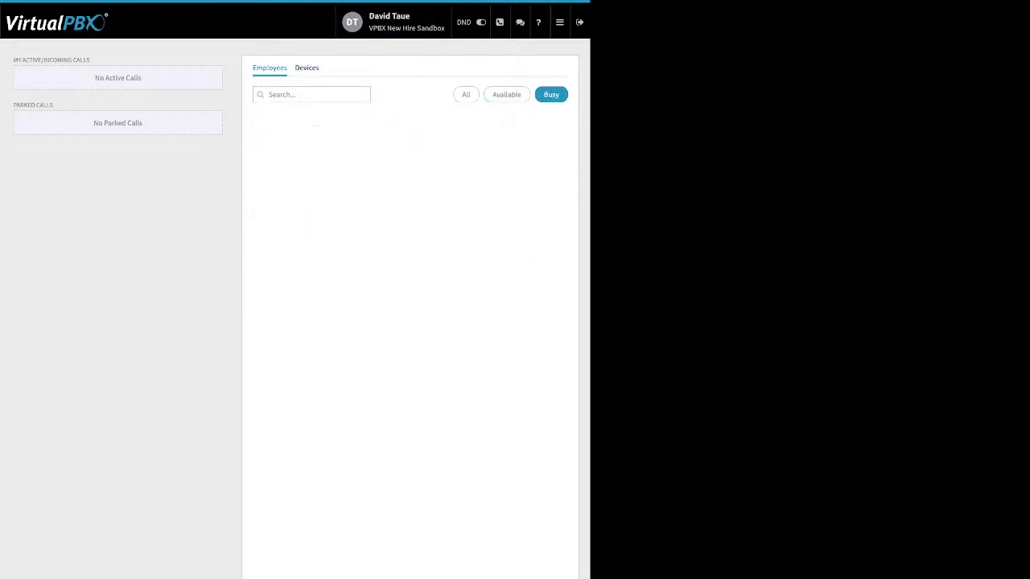
left_click(466, 95)
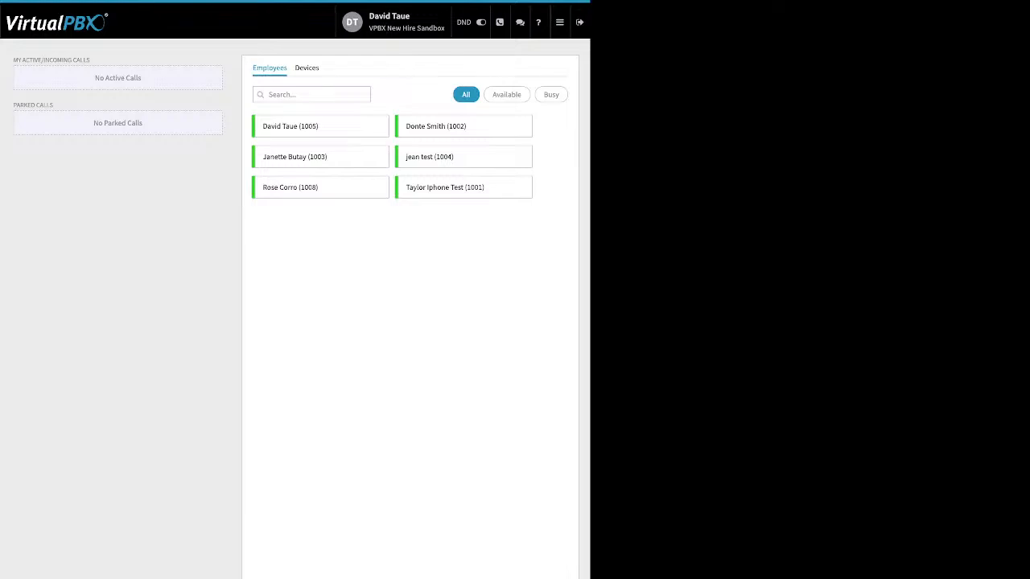
left_click_drag(91, 60, 13, 60)
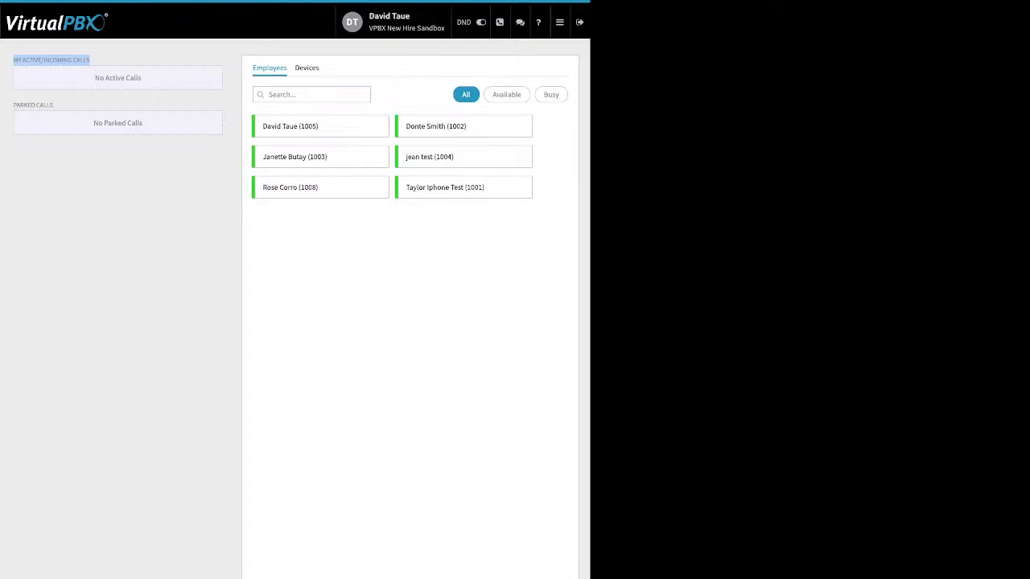
left_click_drag(58, 105, 16, 105)
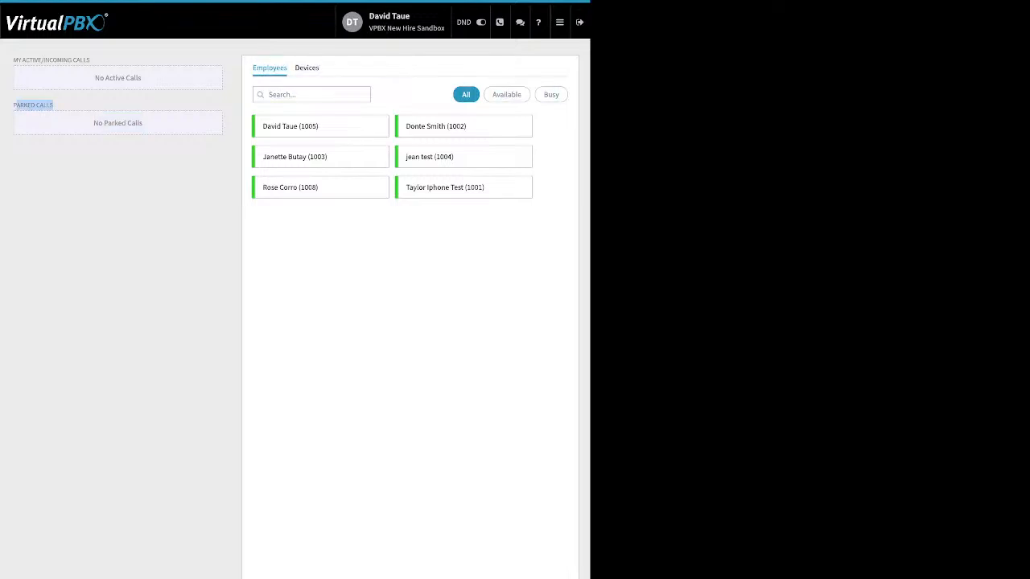
Open the Voicemails page and show the received voicemails in the signed-in user's own voicemail box.
mouse_move(560, 23)
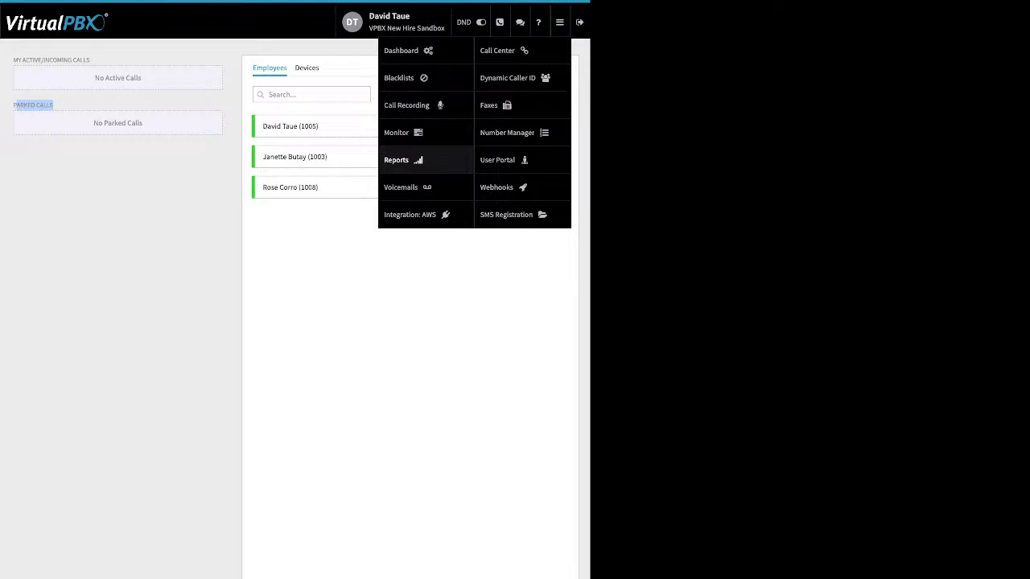
left_click(402, 186)
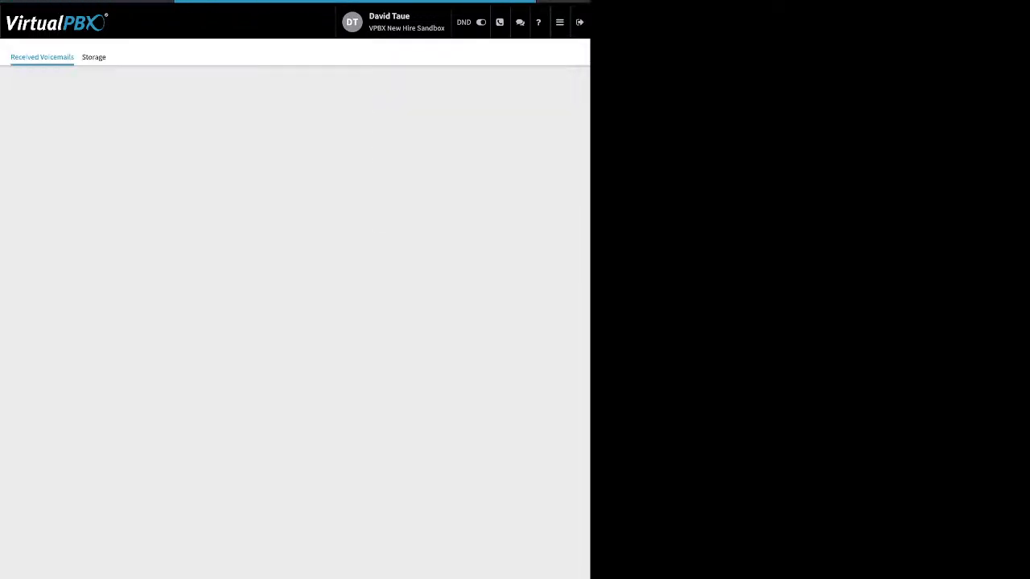
left_click(294, 167)
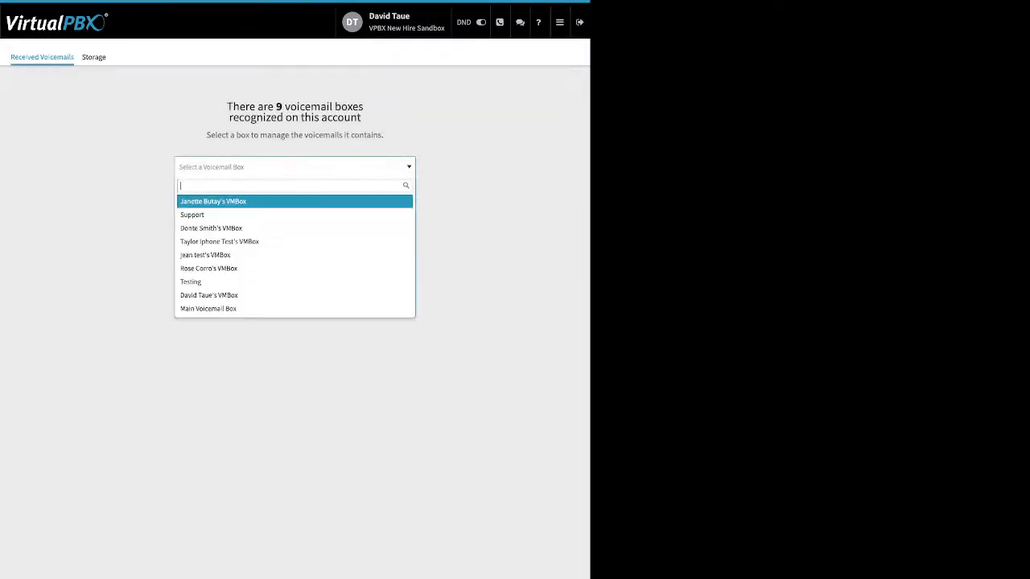
type("da")
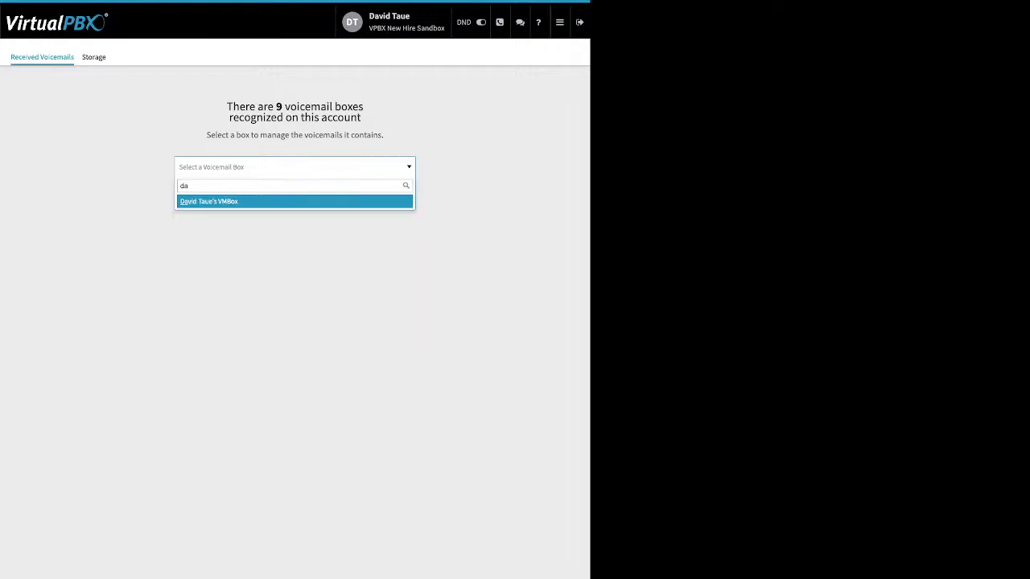
key("Return")
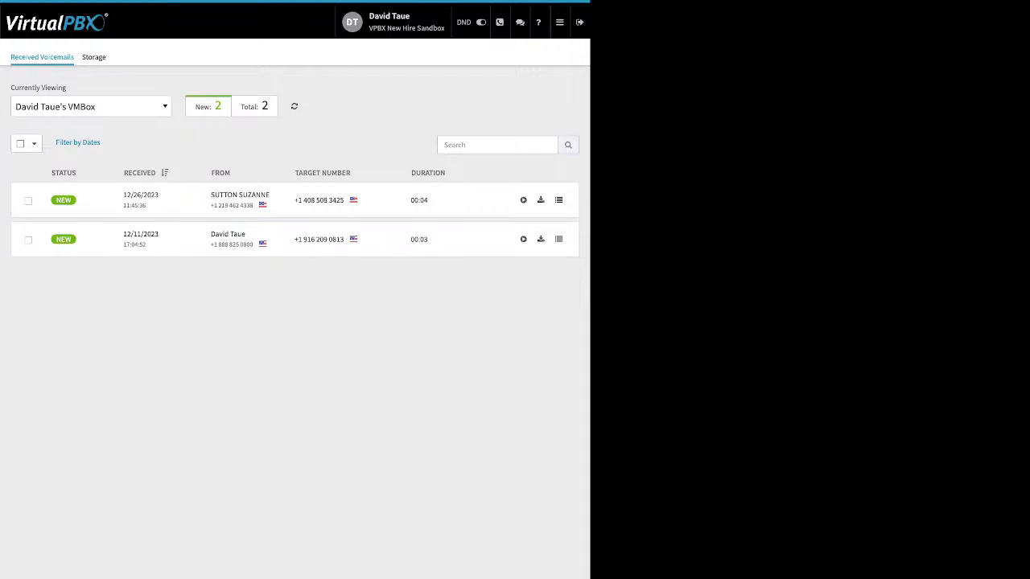
Select the voicemail received 12/26/2023 and review the options for moving it to another box and changing its status.
left_click(28, 201)
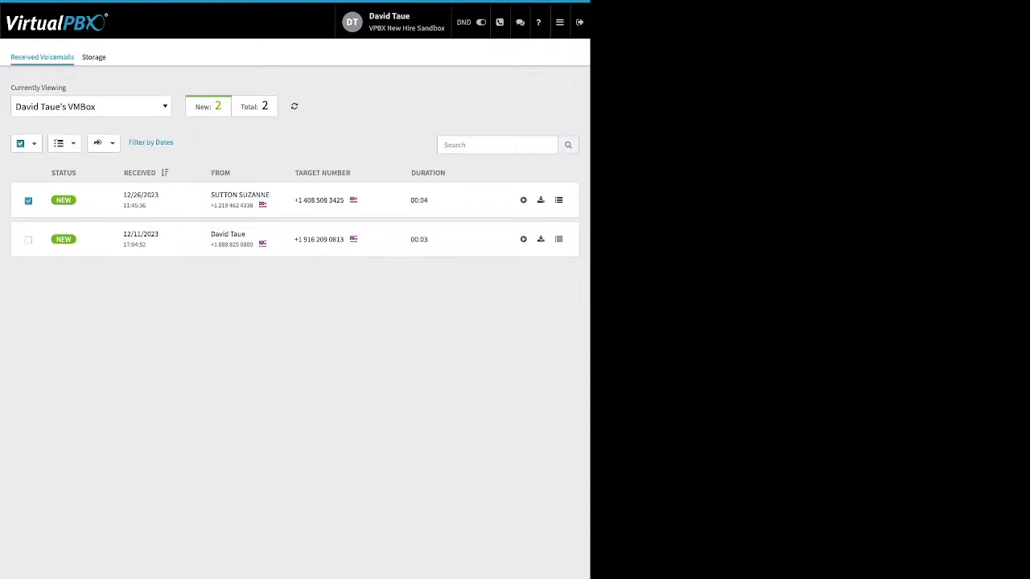
left_click(101, 143)
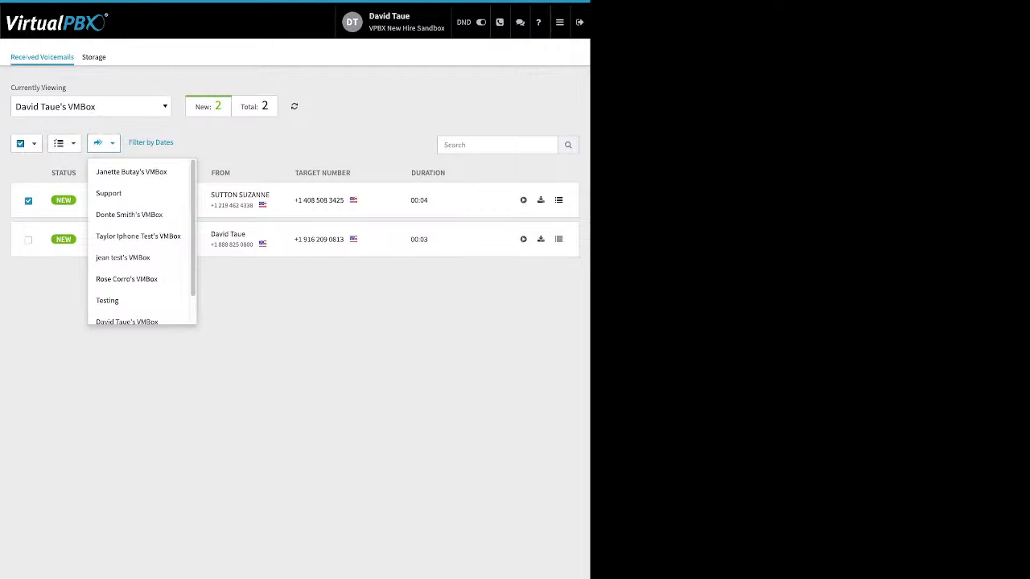
key("Escape")
left_click(64, 144)
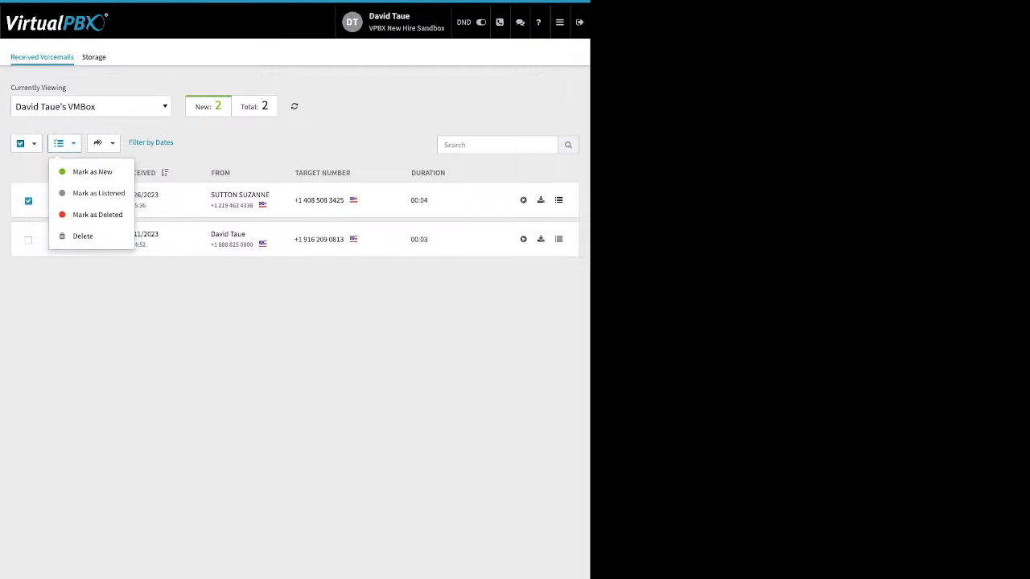
key("Escape")
Open the AWS integration and examine the access key, secret key and bucket fields of the first listed account.
left_click(560, 23)
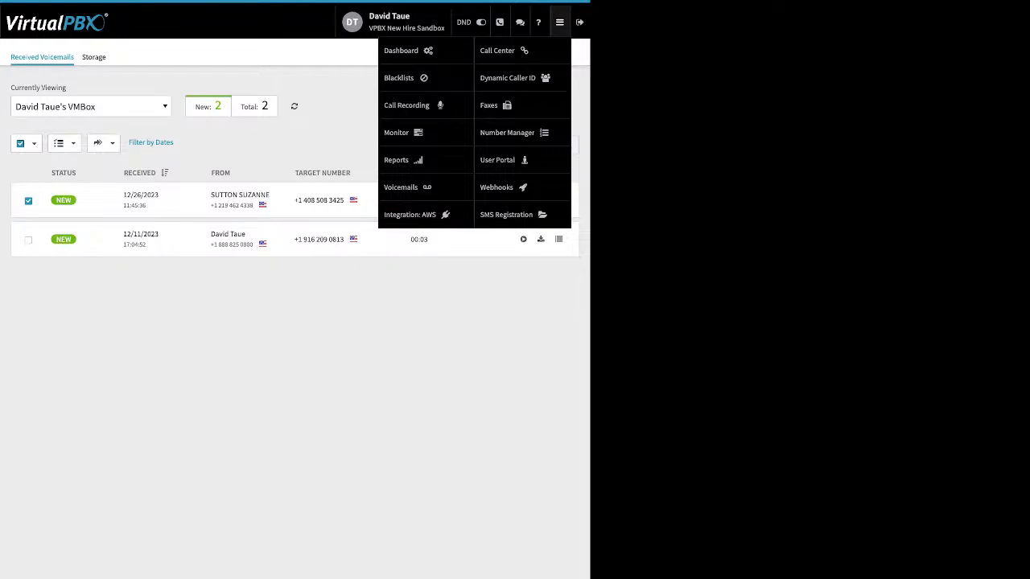
left_click(410, 214)
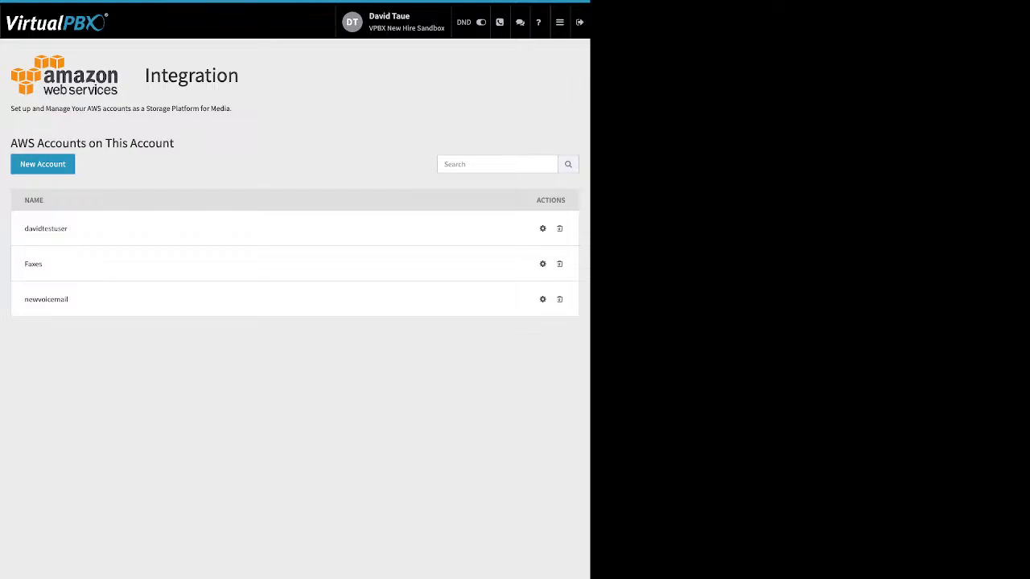
left_click(543, 228)
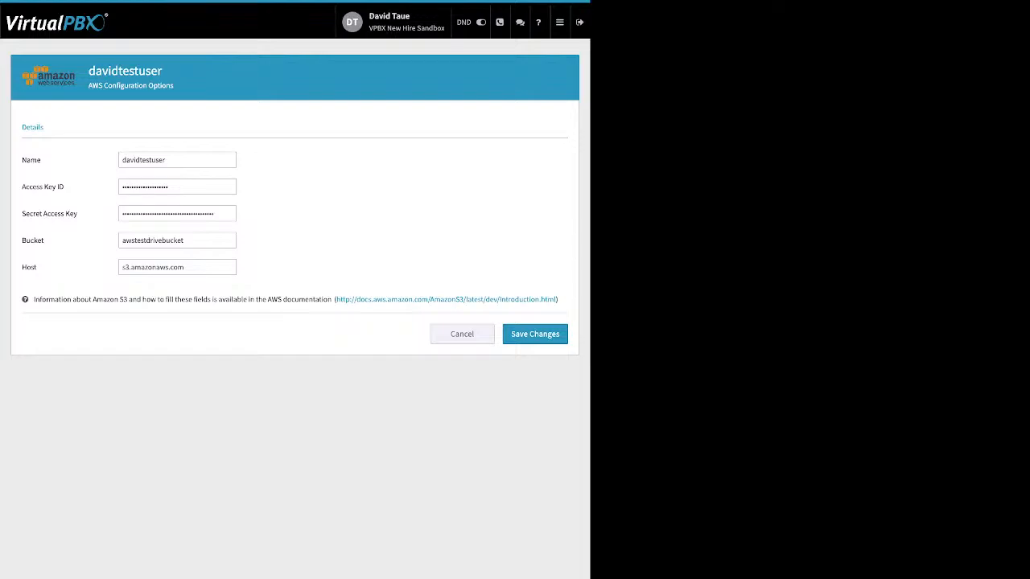
left_click_drag(95, 187, 21, 187)
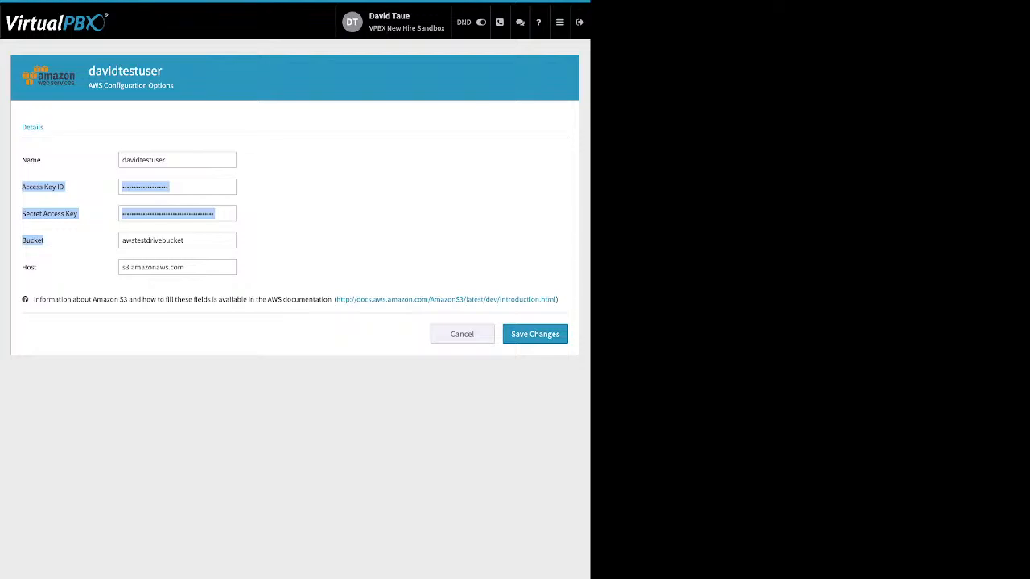
Open the Dynamic Caller ID page and bring up the Vegas rule for editing.
mouse_move(560, 22)
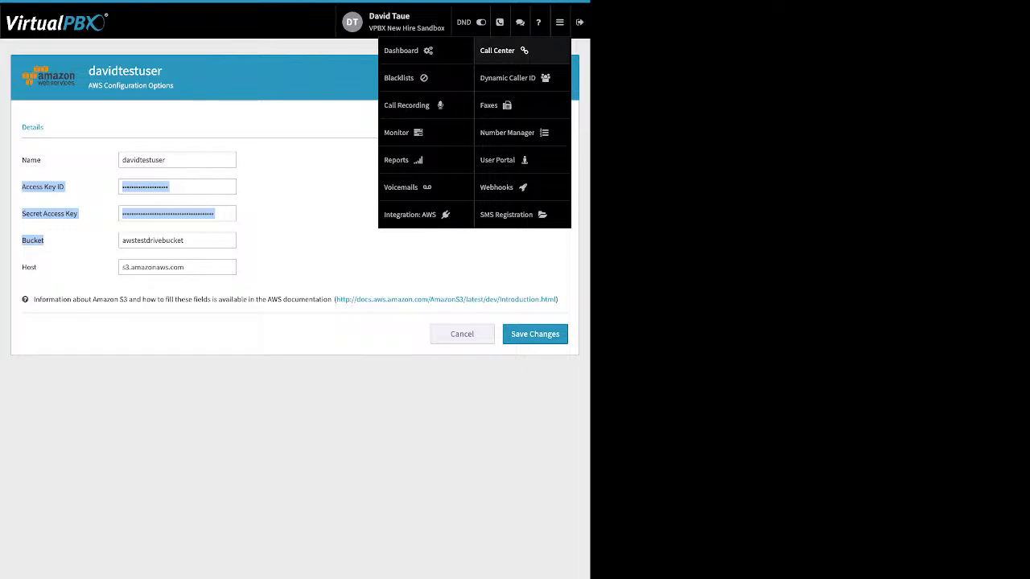
left_click(401, 187)
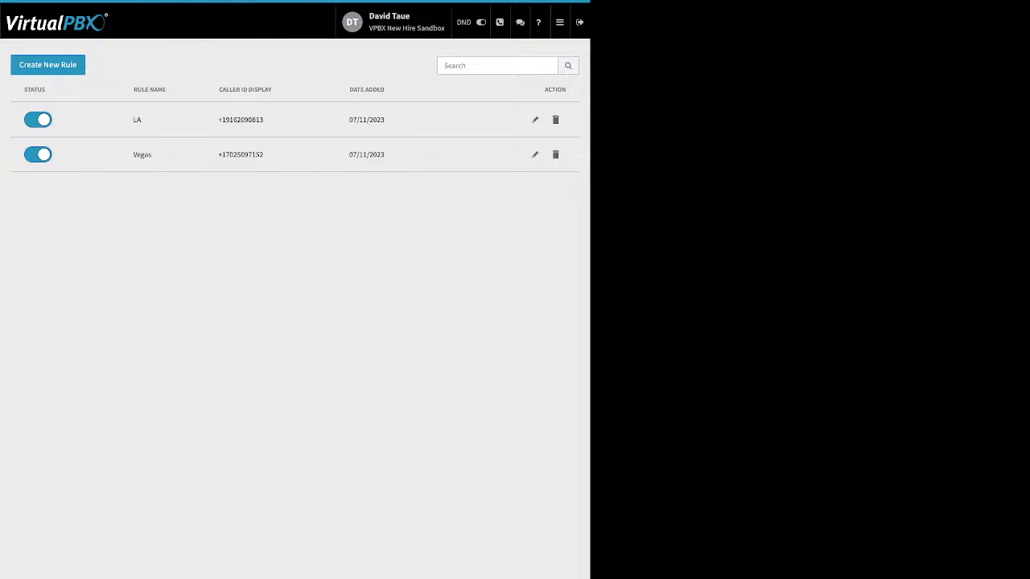
left_click(534, 155)
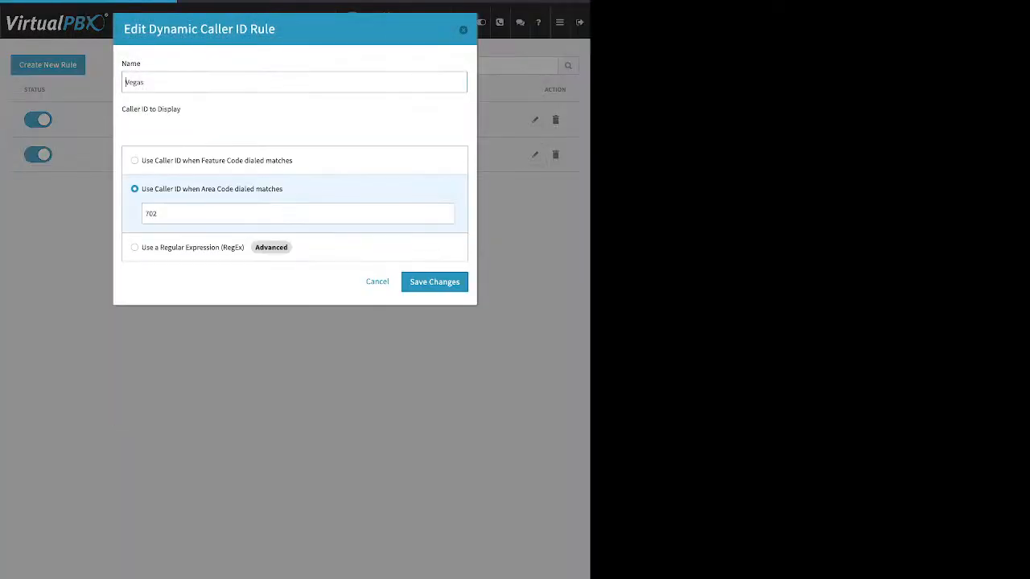
Examine the name and the matching area code of the Vegas rule, and close the rule without changes.
left_click_drag(146, 82, 137, 82)
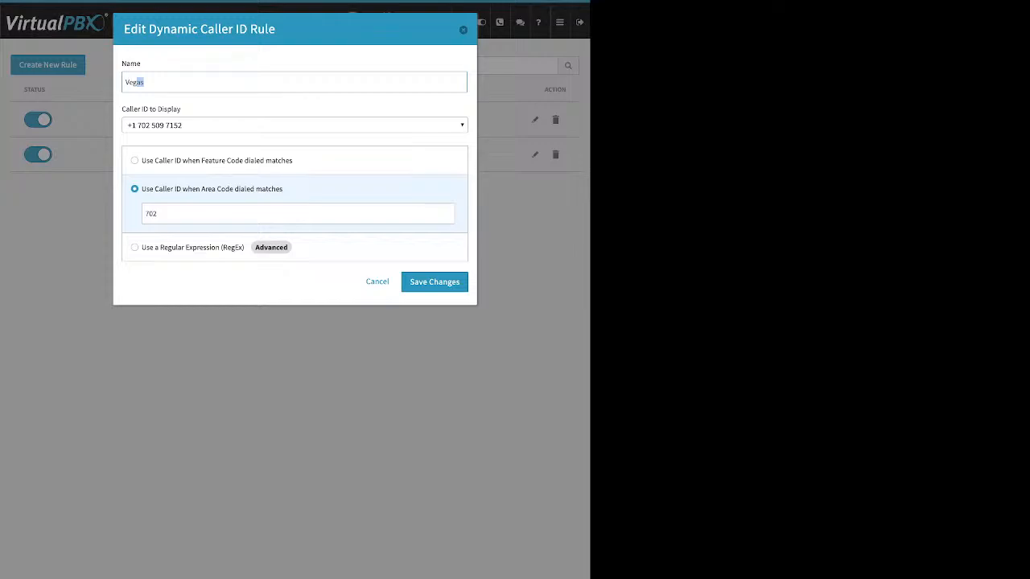
left_click_drag(157, 214, 144, 214)
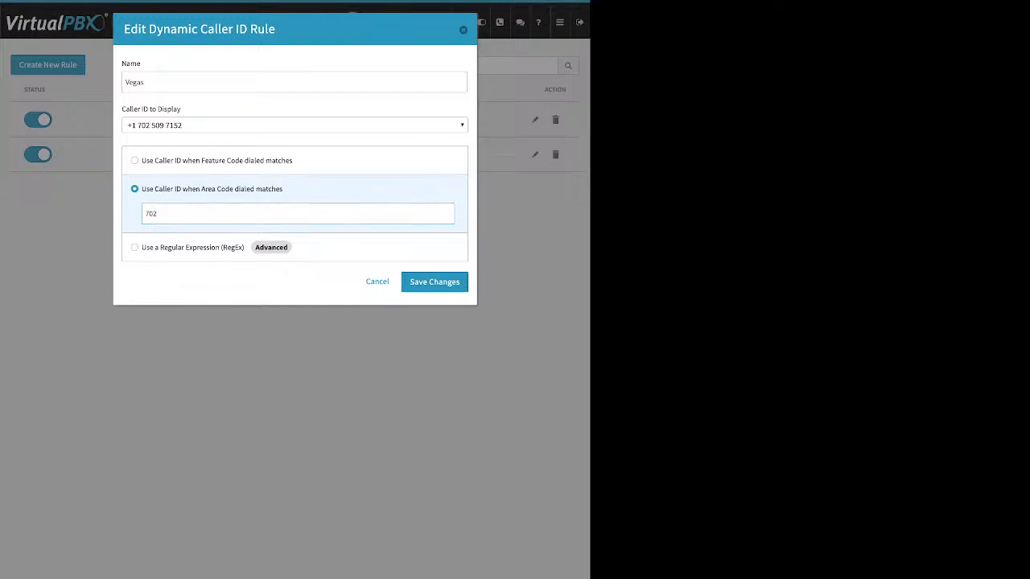
key("Return")
Bring up the LA caller ID rule and examine its feature code and the caller ID to display.
left_click(535, 119)
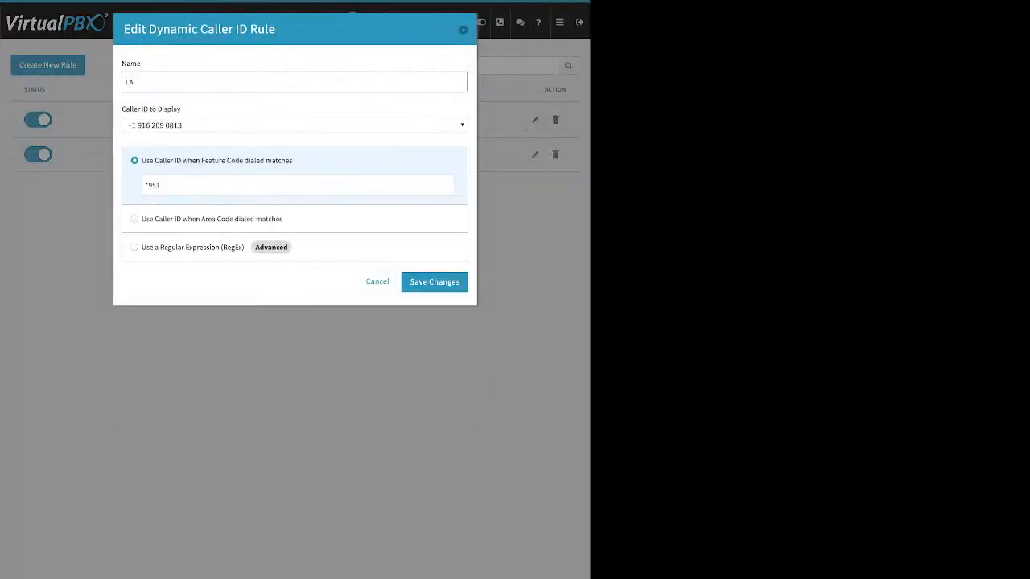
triple_click(154, 185)
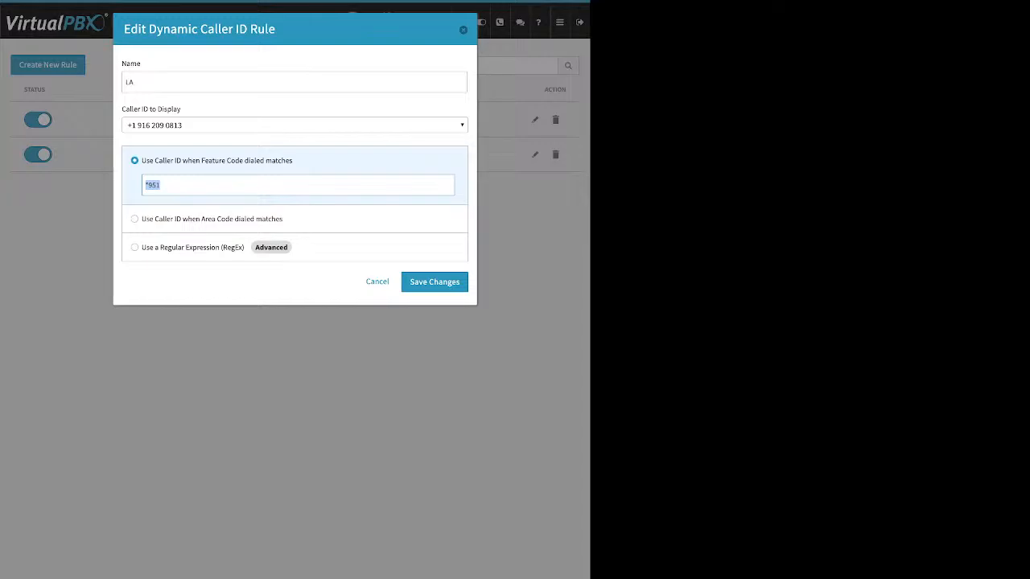
left_click(294, 125)
left_click(295, 126)
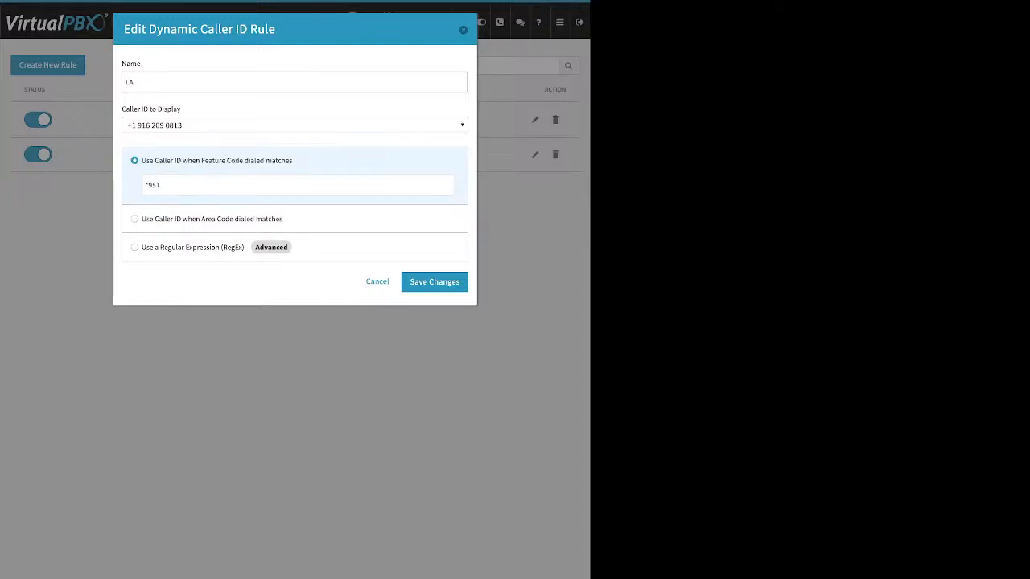
left_click(535, 119)
Open the Faxes app and show the inbound faxes of VPBX New Hire Sandbox's main faxbox.
left_click(560, 22)
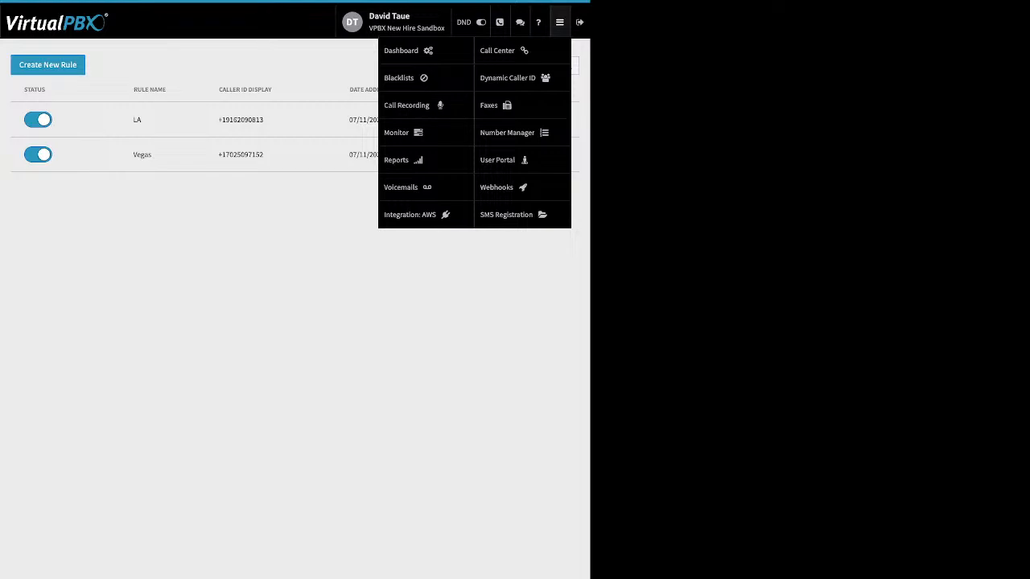
left_click(493, 105)
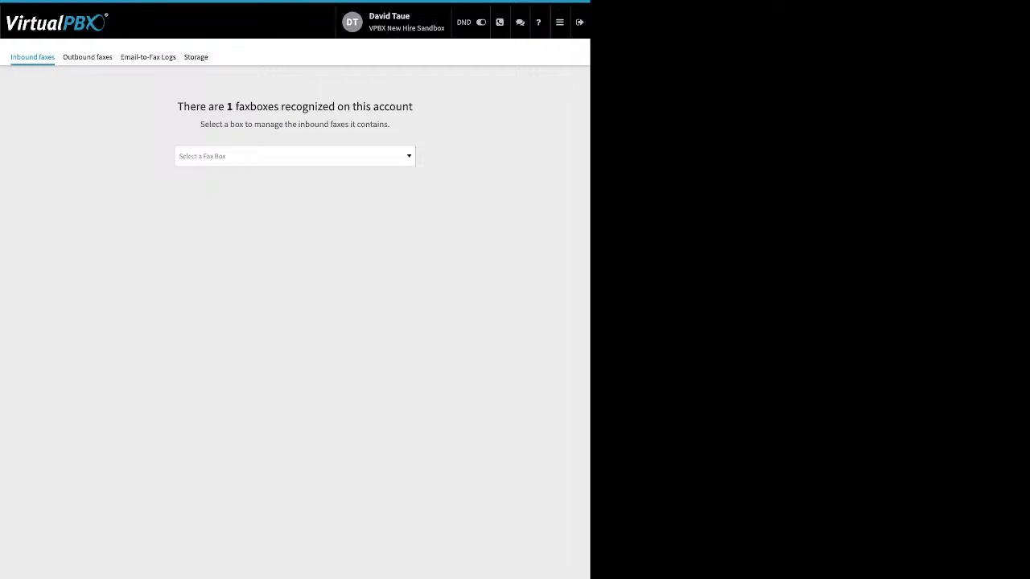
left_click(294, 156)
left_click(295, 191)
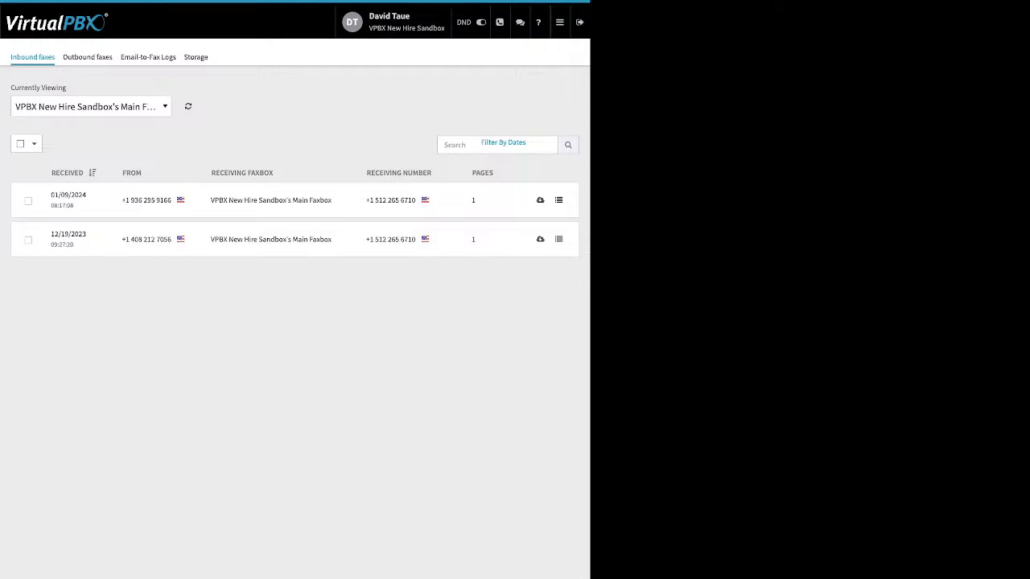
Show the main faxbox's outbound faxes and examine the status of the 01/02/2024 fax.
left_click(87, 57)
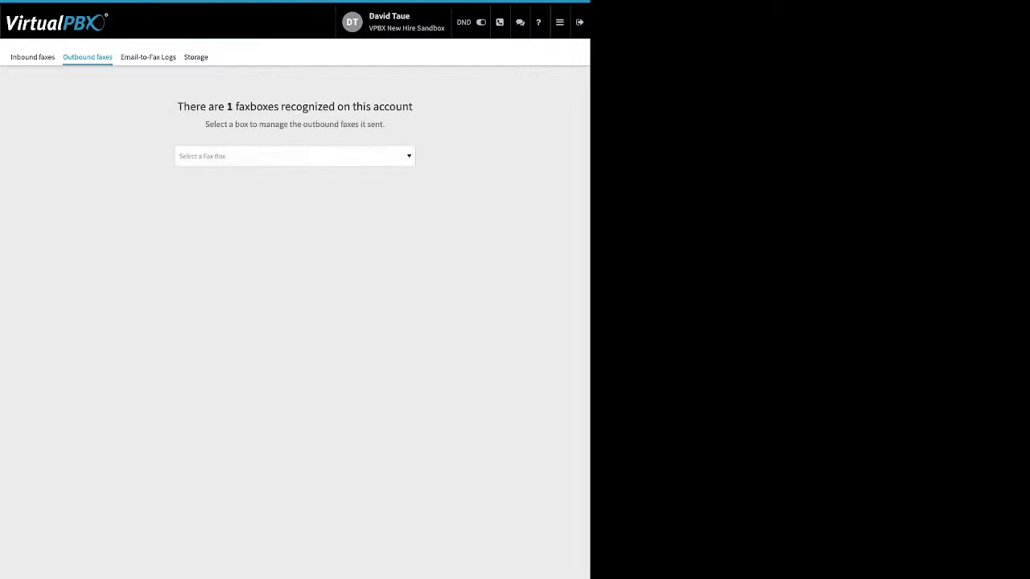
left_click(294, 157)
left_click(280, 190)
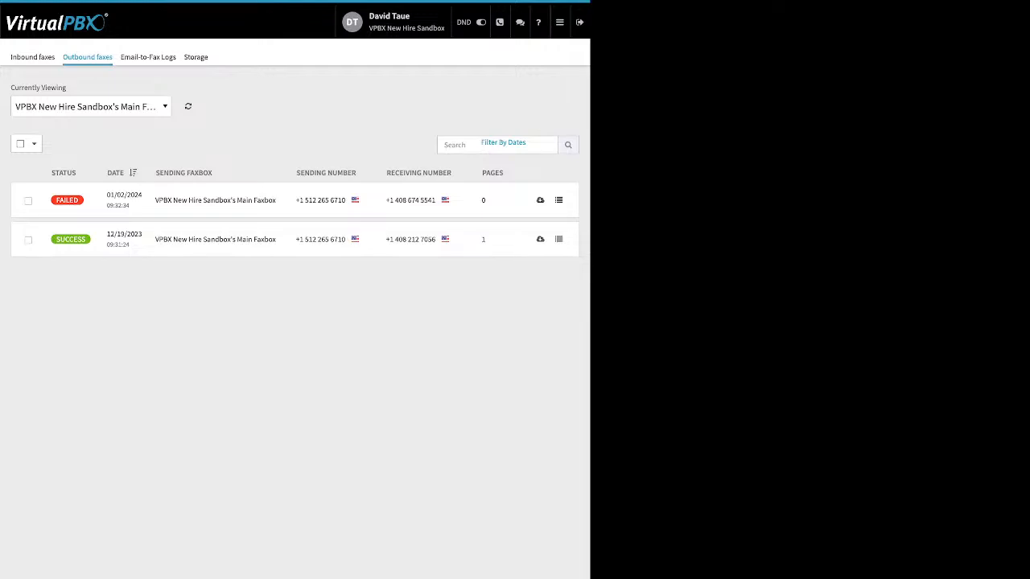
mouse_move(67, 201)
Open the Email-to-Fax logs and examine the technical details and errors of the newest and oldest entries.
left_click(148, 57)
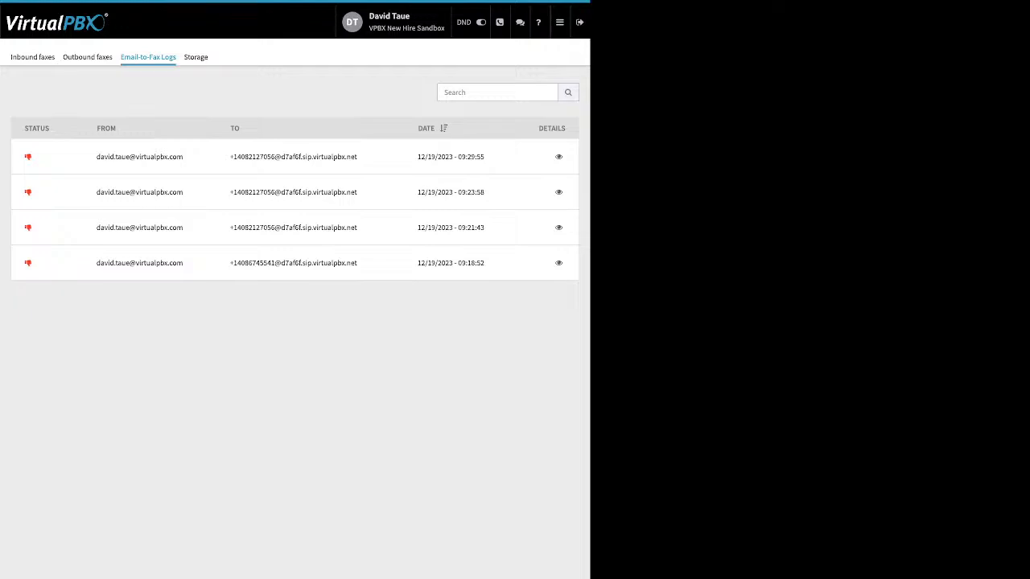
left_click(558, 157)
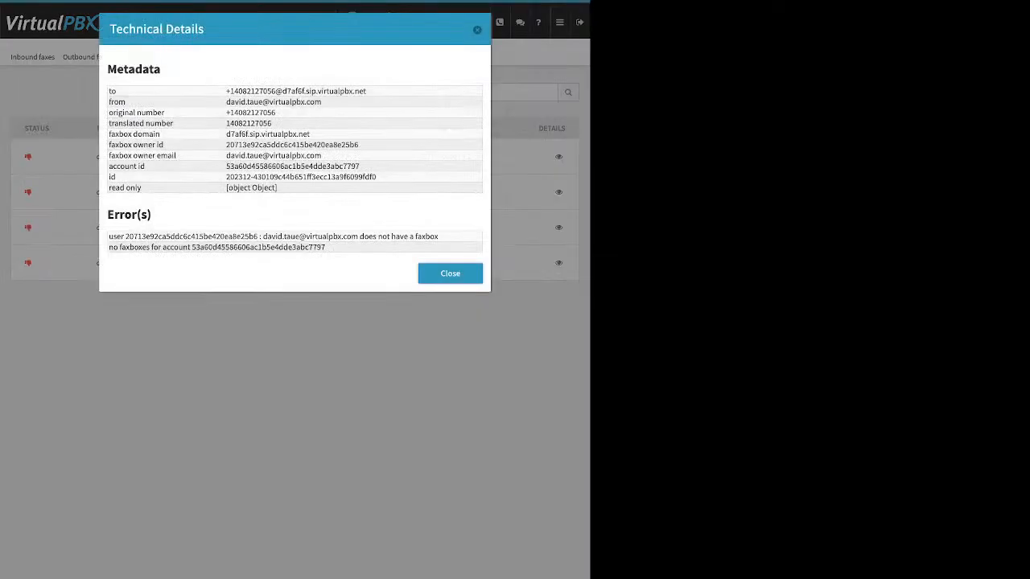
left_click_drag(108, 236, 279, 247)
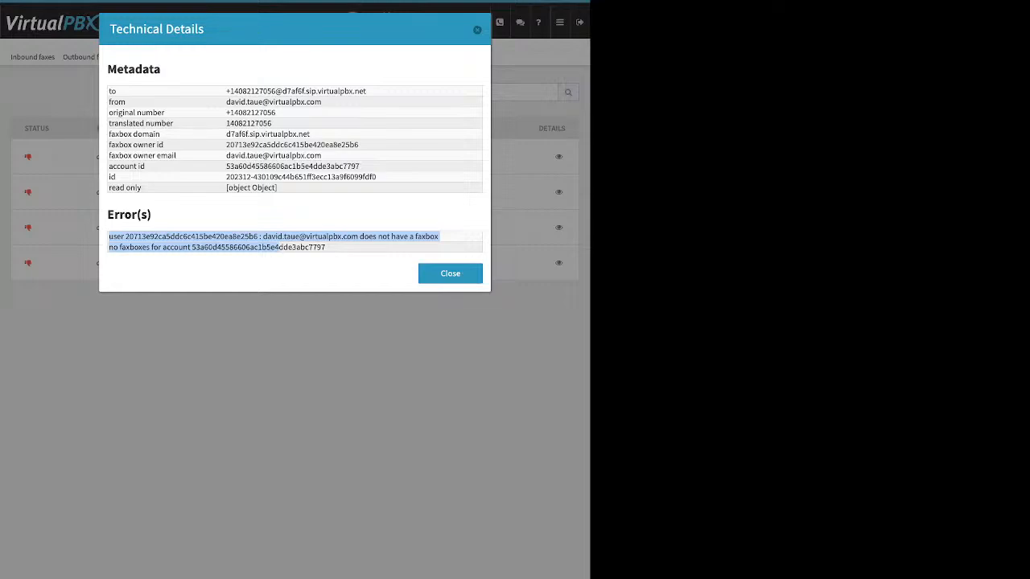
key("Escape")
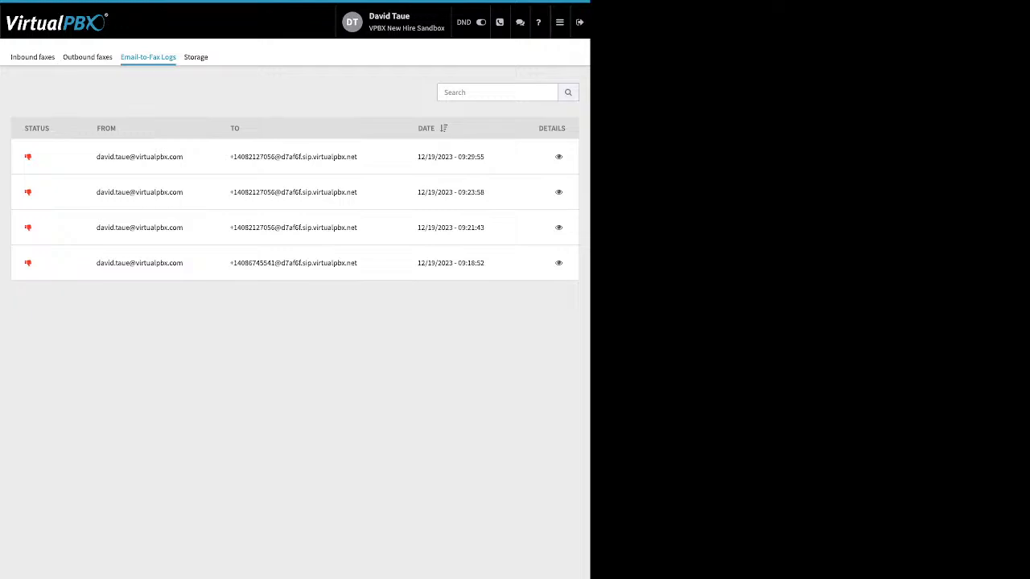
left_click(559, 263)
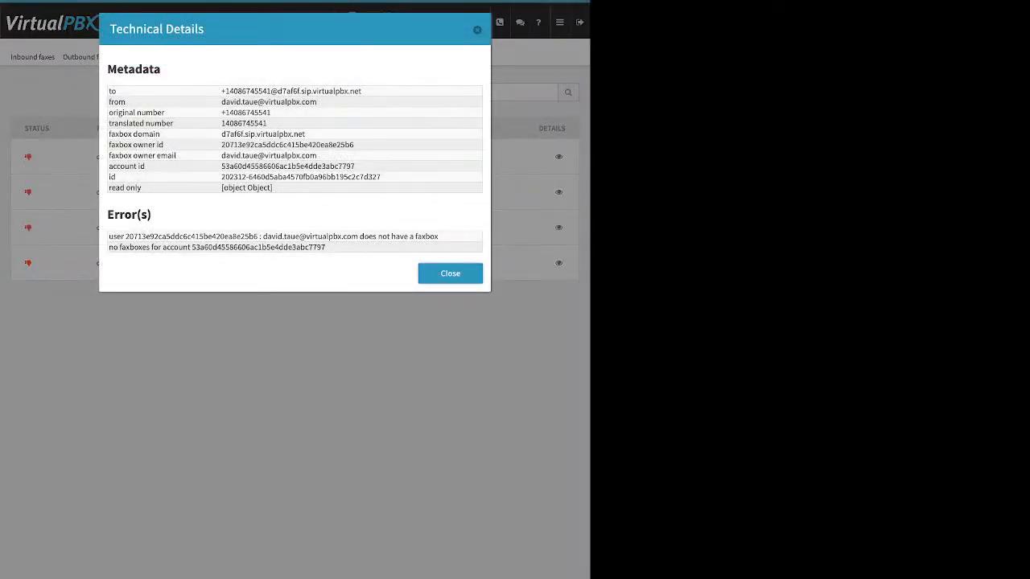
key("Escape")
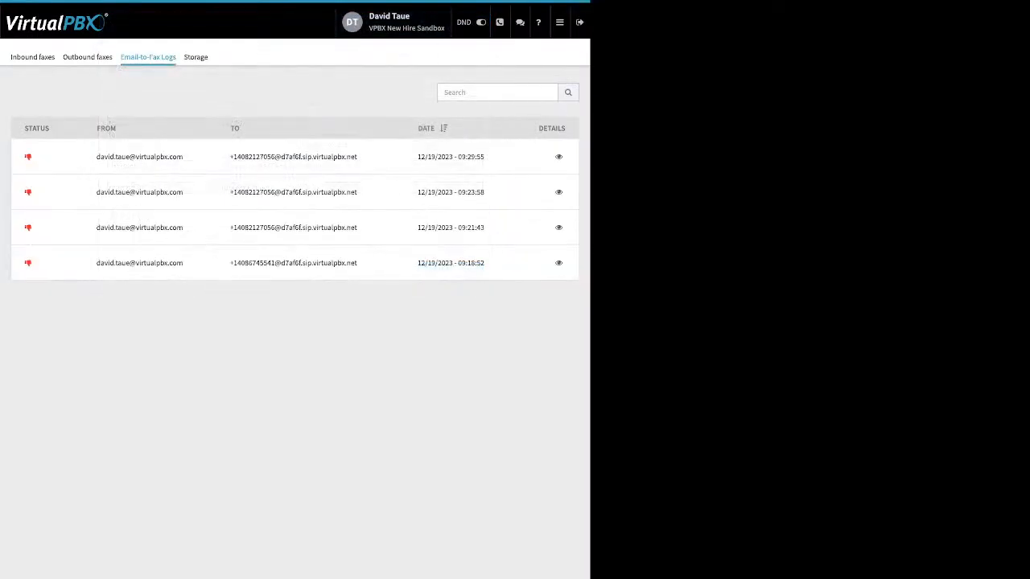
Open the Number Manager to view the account's spare numbers.
left_click(559, 22)
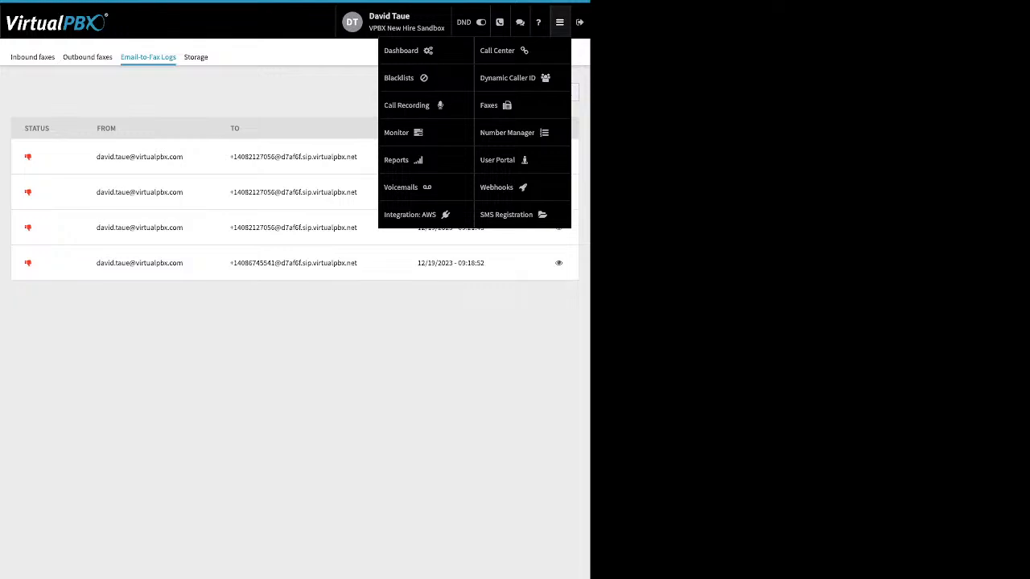
left_click(507, 133)
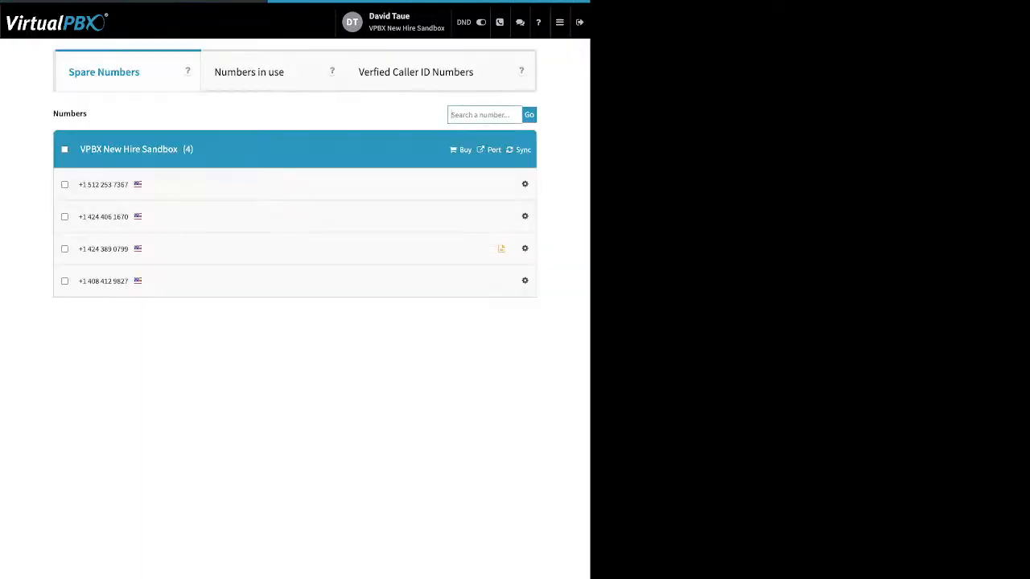
Open SMS Registration and review its overview, the information required to register a company and the registration status.
left_click(559, 21)
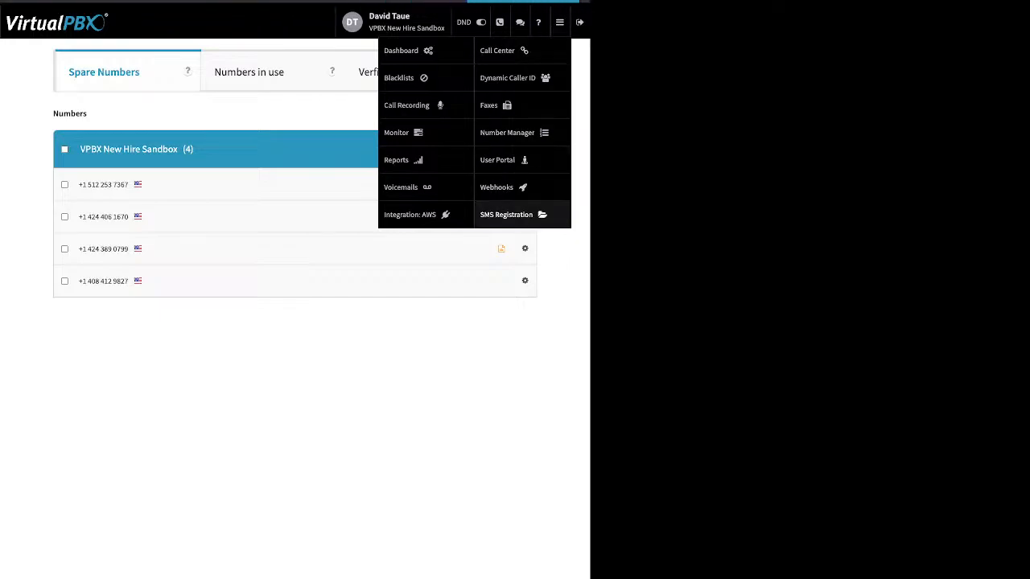
left_click(507, 214)
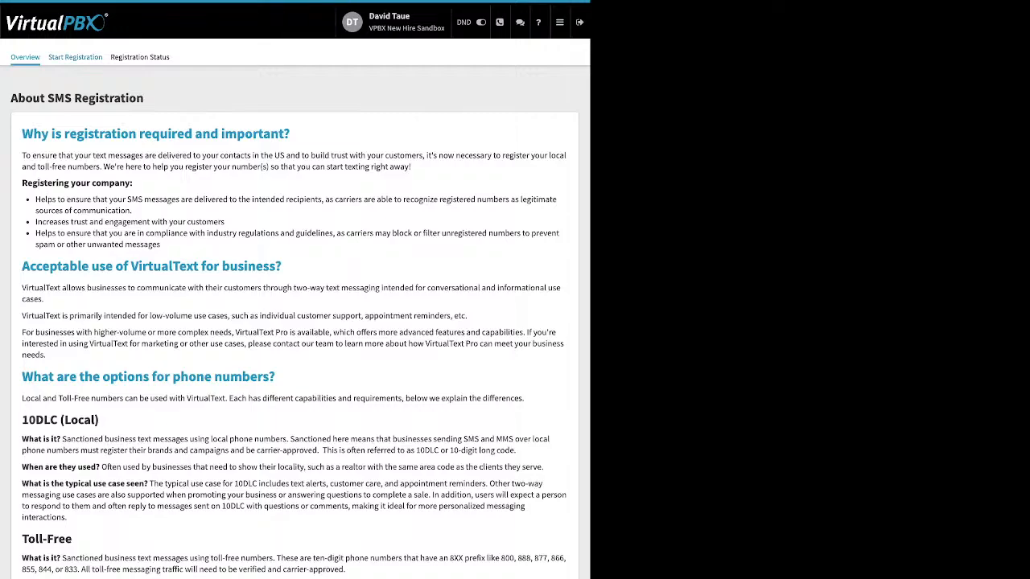
left_click(75, 57)
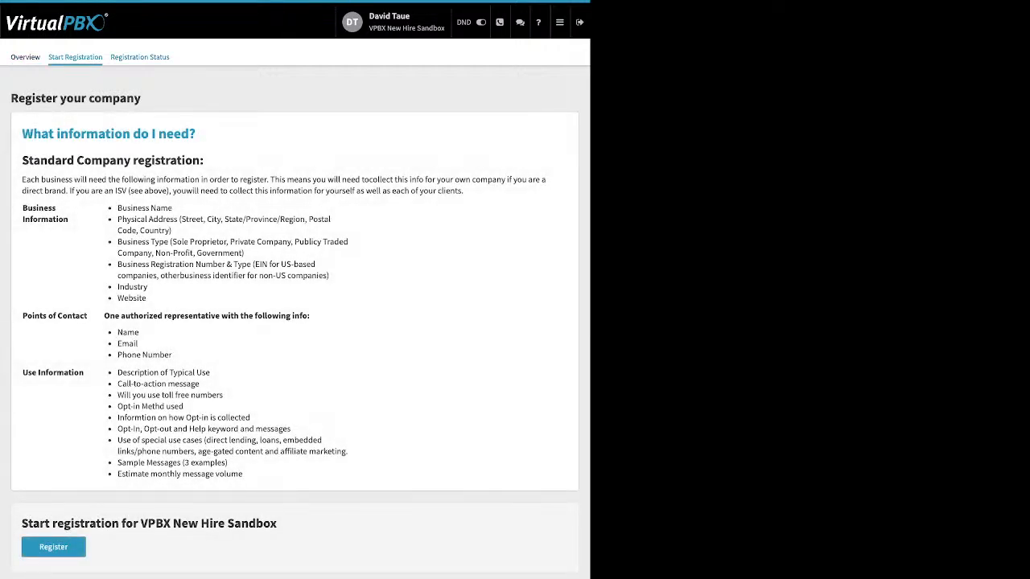
left_click(140, 57)
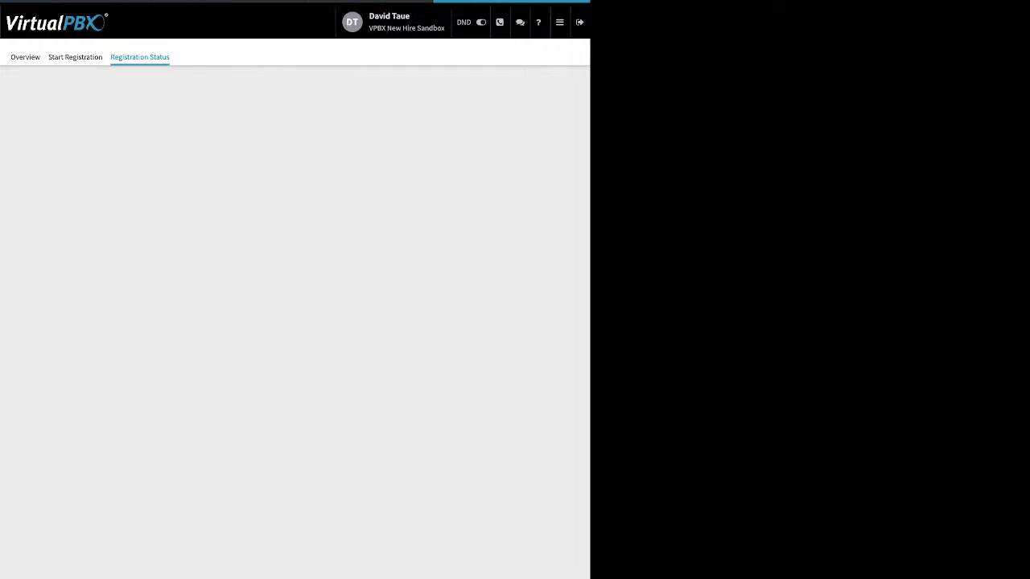
Open the Webhooks app and bring up the form for creating a new webhook.
mouse_move(560, 23)
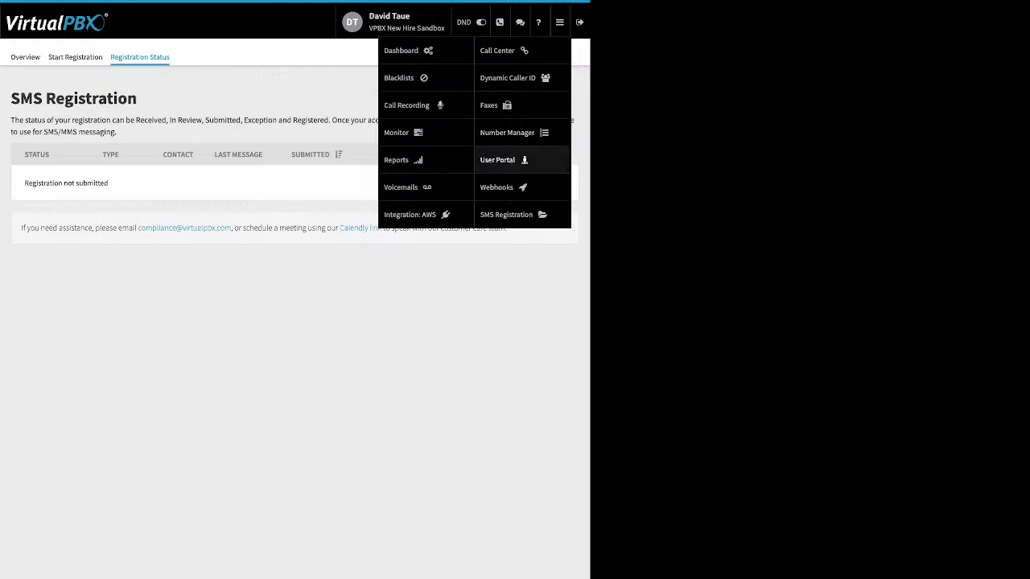
left_click(496, 186)
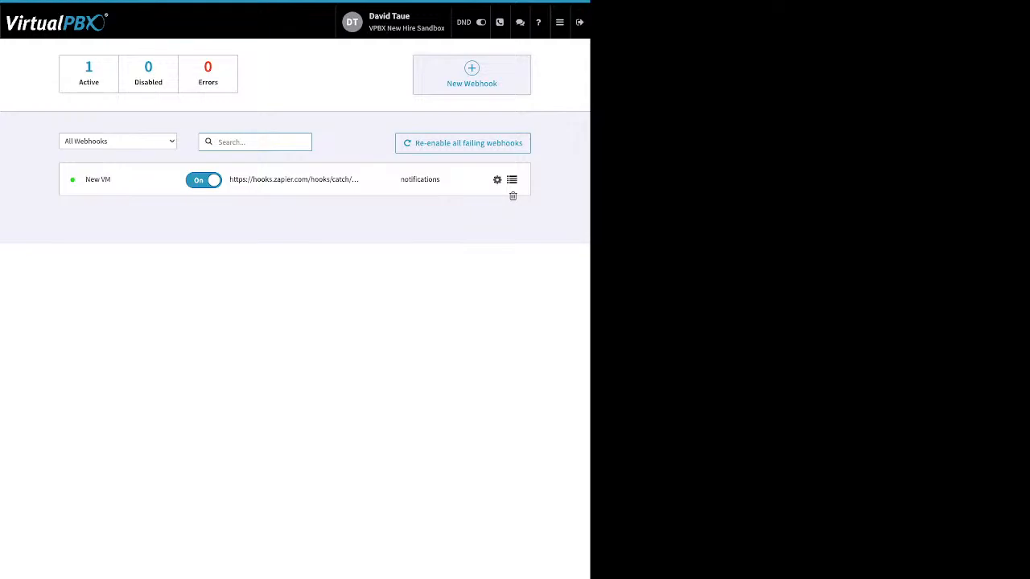
left_click(471, 74)
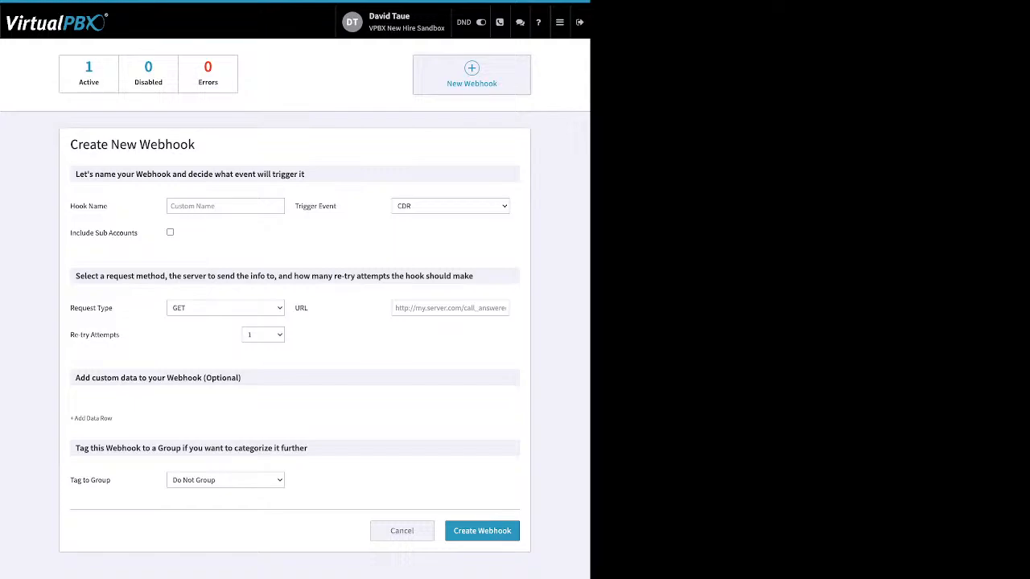
Open the User Portal and review its voicemails, call history, faxes and contact list.
left_click(560, 21)
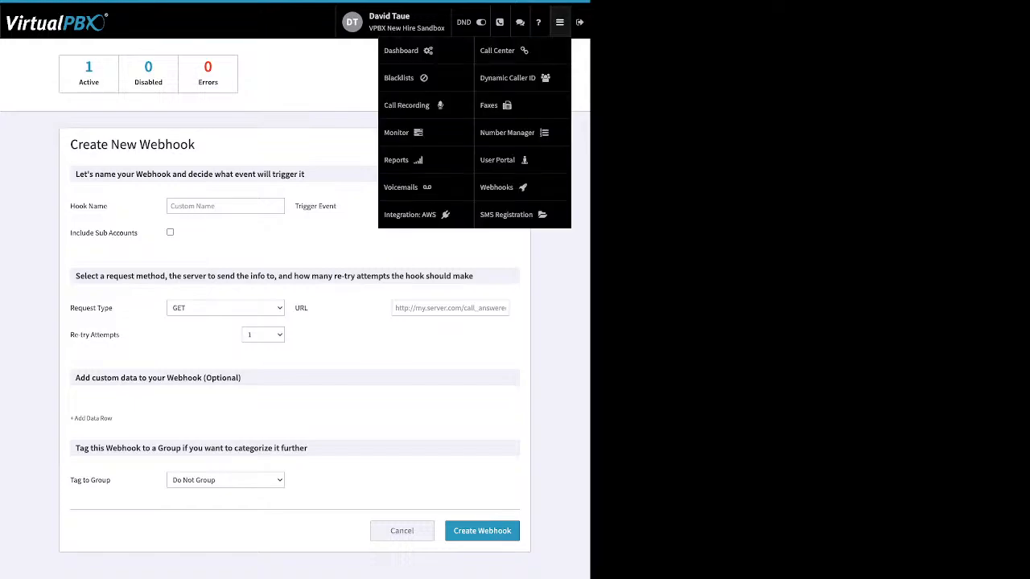
left_click(497, 159)
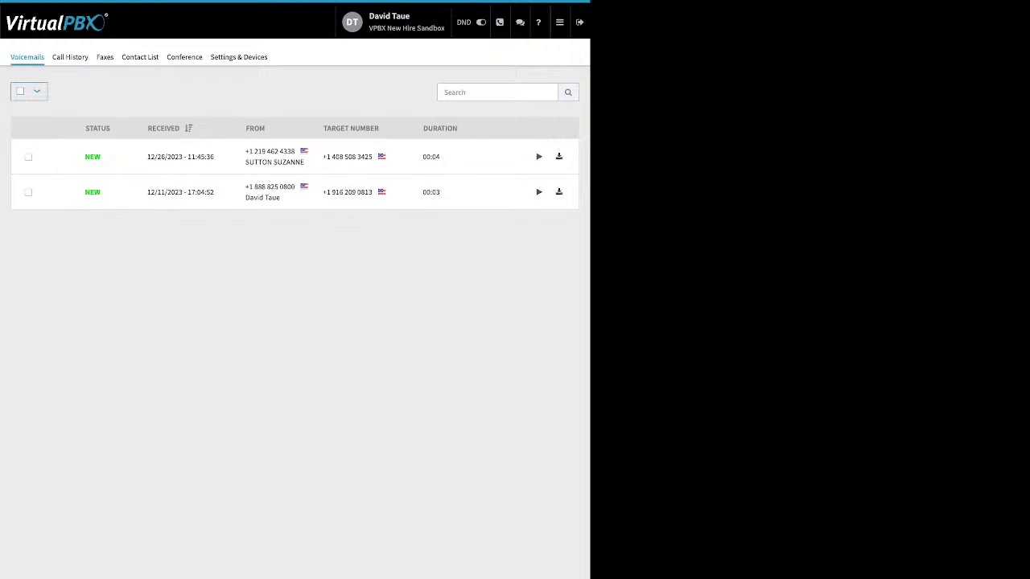
left_click(70, 57)
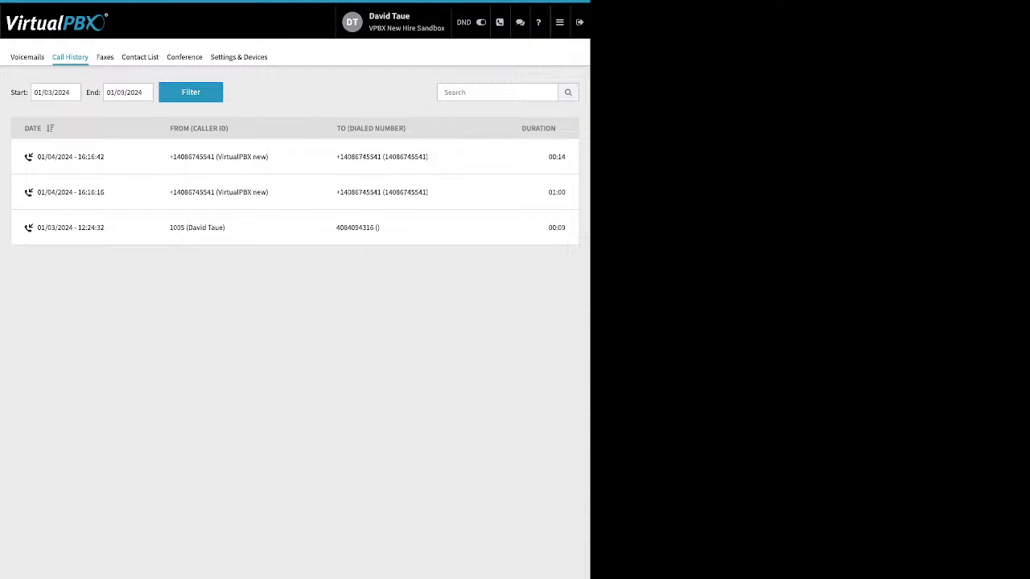
left_click(104, 57)
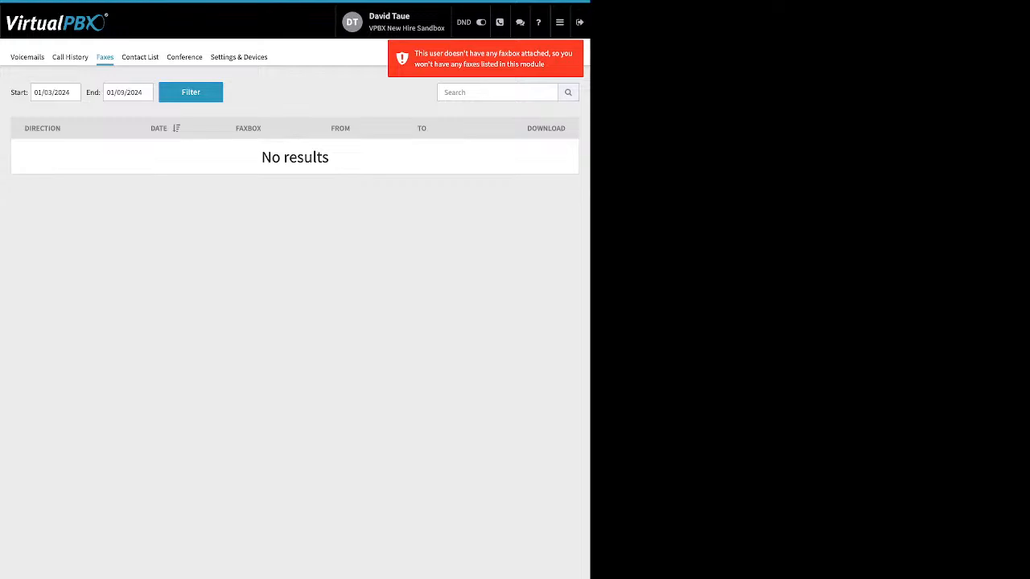
left_click(140, 57)
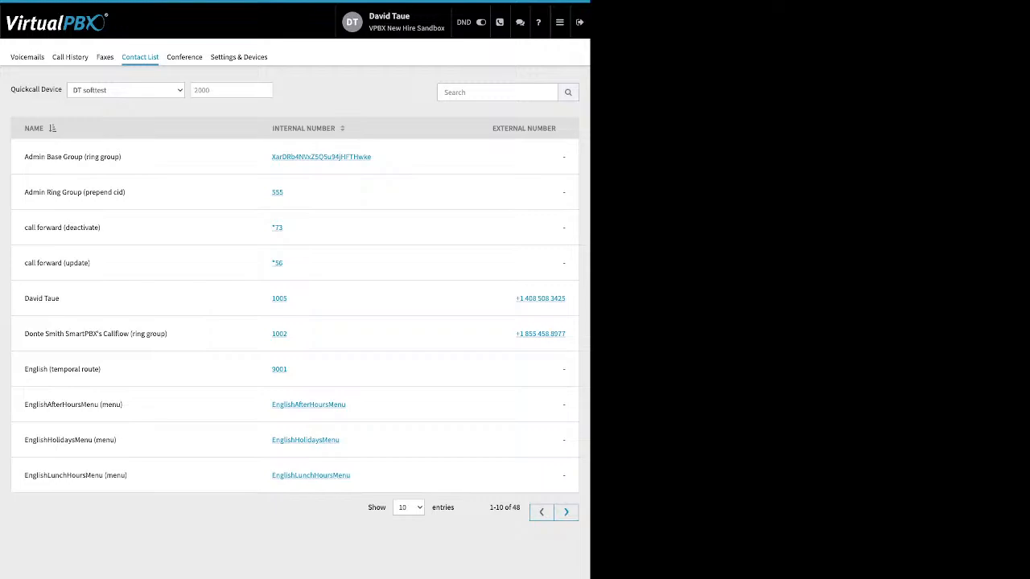
View the User Portal's conference page and examine the PIN fields, muted and deaf joining options, and entry and exit tone settings.
left_click(185, 57)
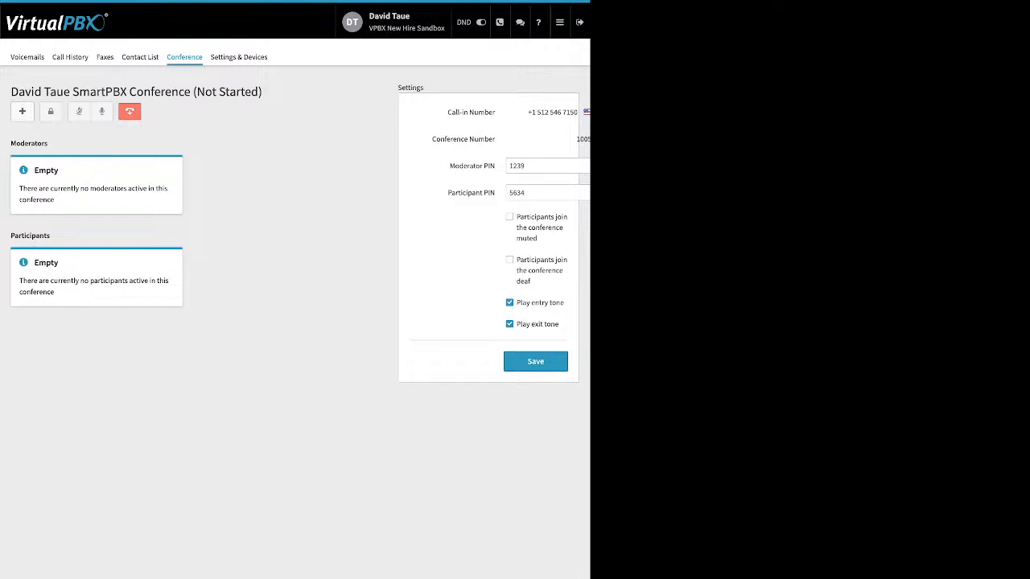
left_click_drag(449, 166, 495, 193)
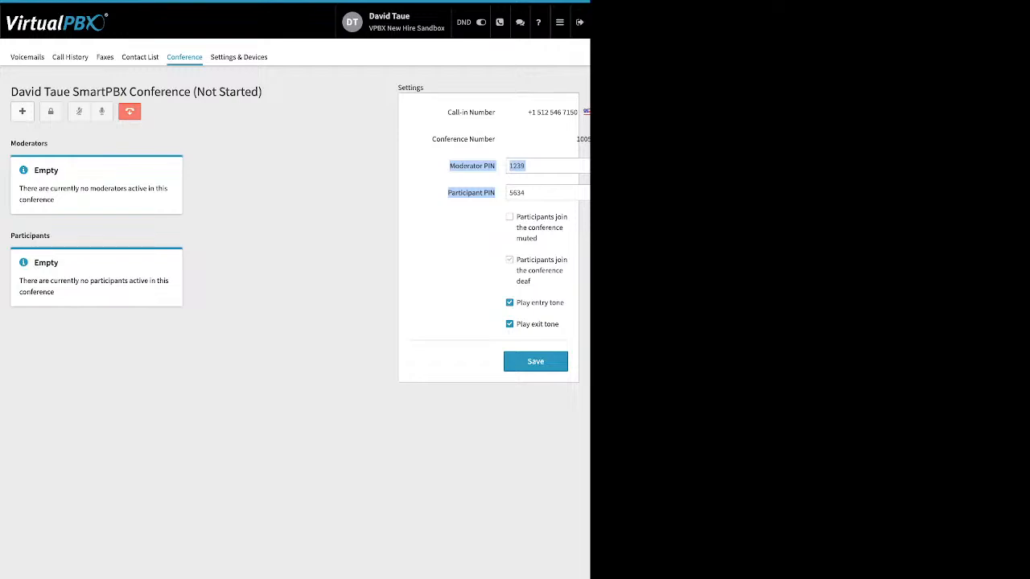
left_click_drag(516, 215, 532, 281)
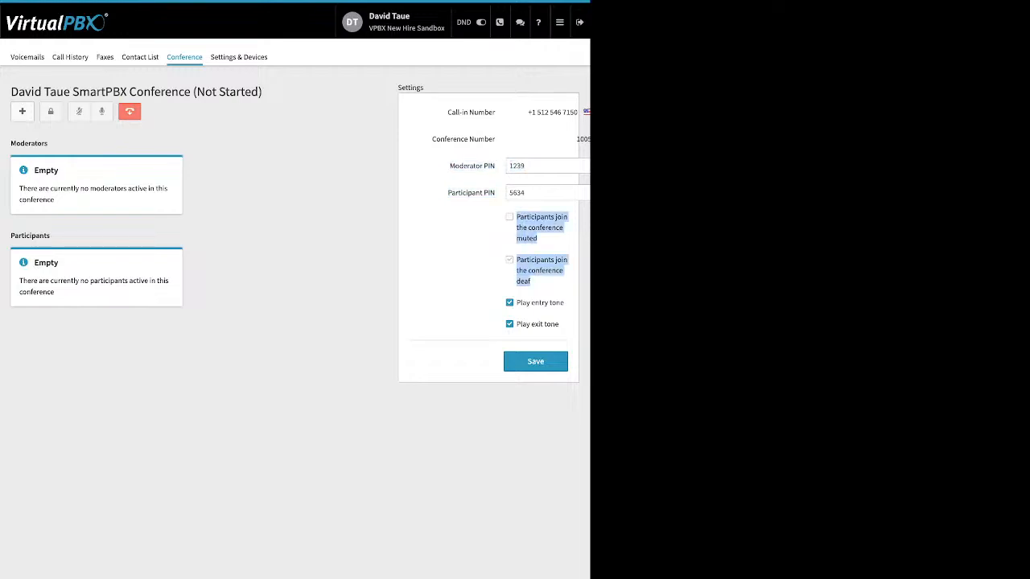
left_click_drag(521, 303, 559, 324)
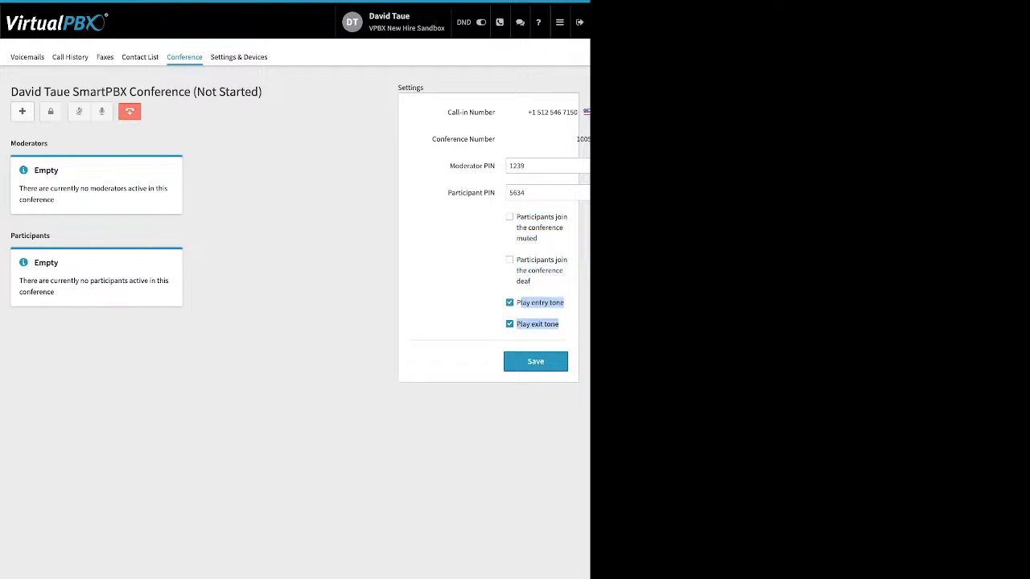
left_click(562, 328)
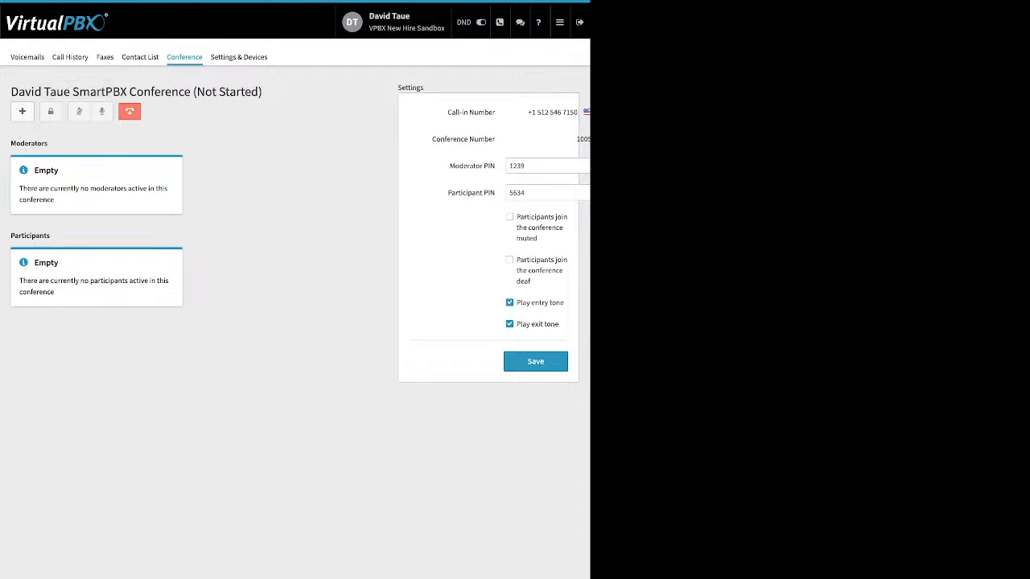
Review the form for adding people to the conference, and close it without inviting anyone.
left_click(23, 111)
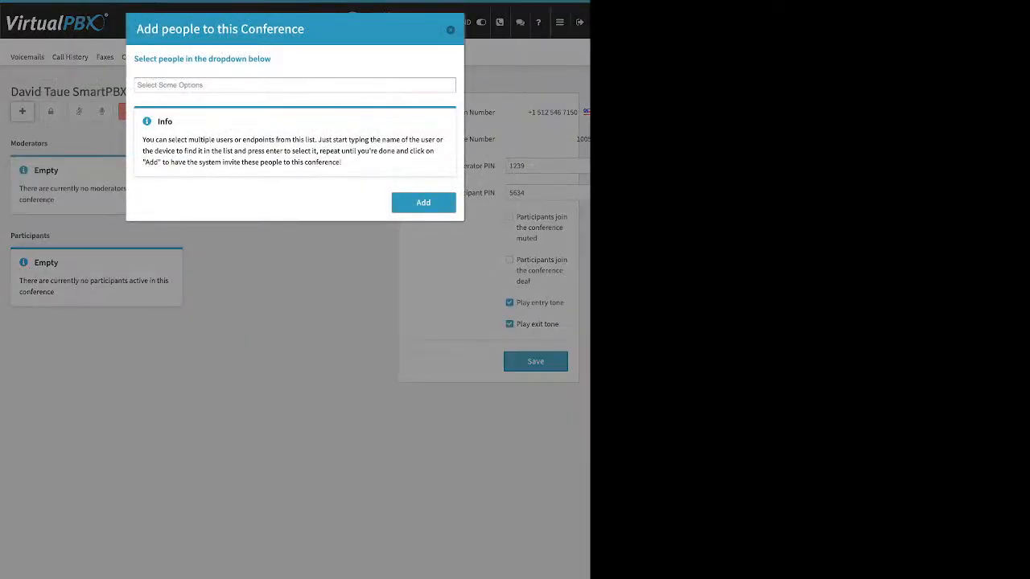
left_click(450, 29)
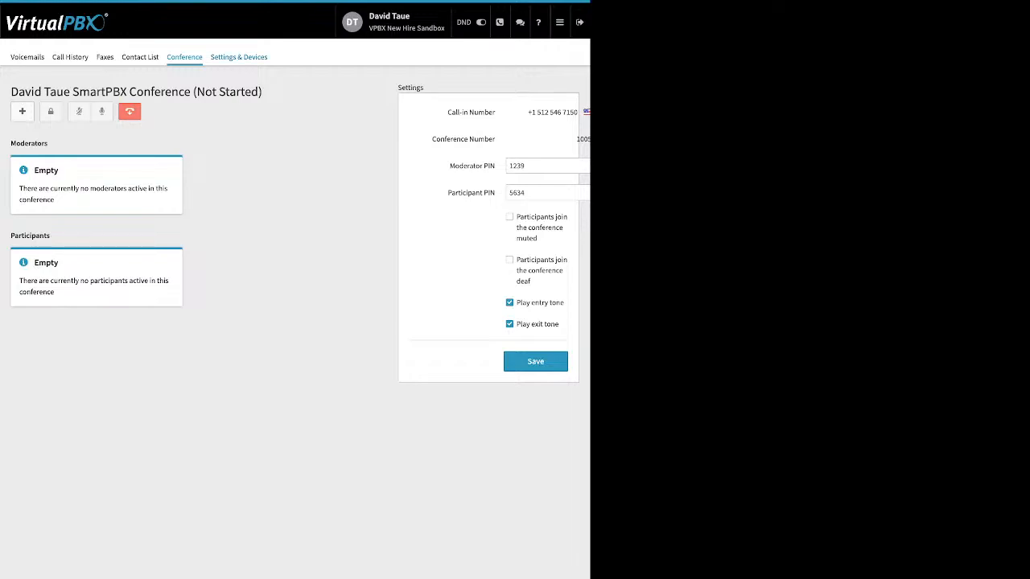
Open the User Portal's personal settings and devices page, enable call forwarding to the prefilled number, and save.
left_click(238, 57)
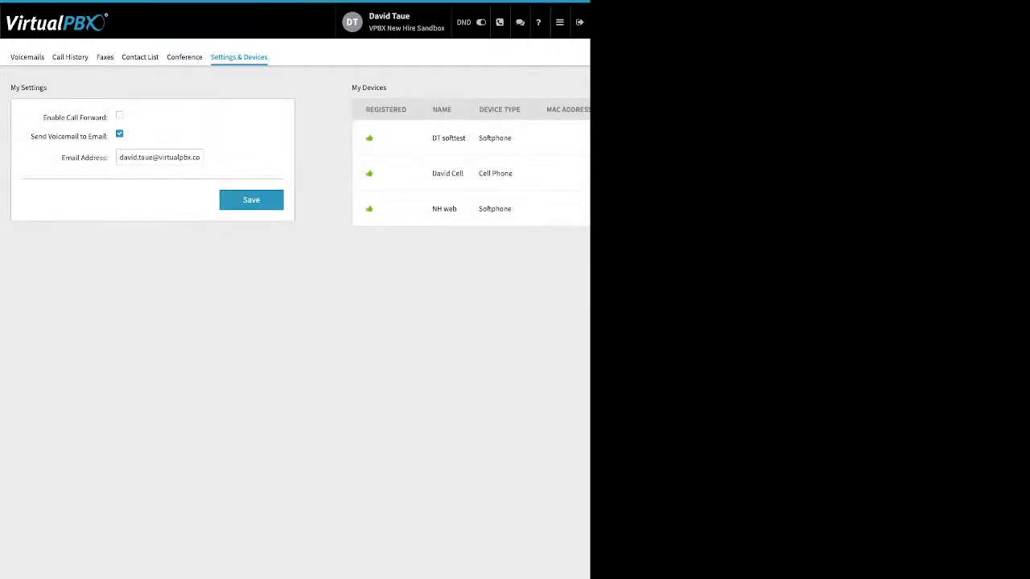
left_click_drag(43, 118, 102, 117)
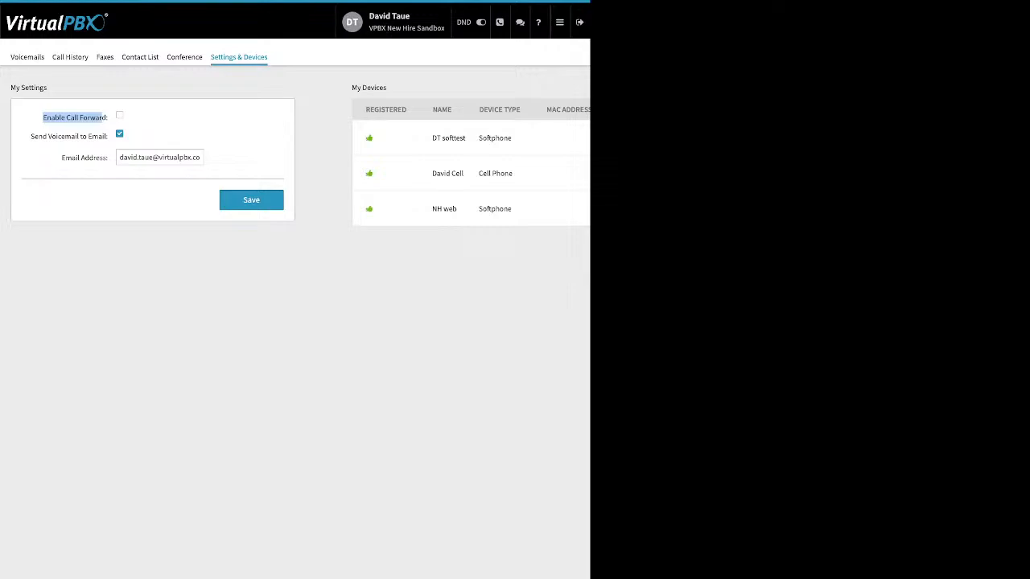
left_click(119, 115)
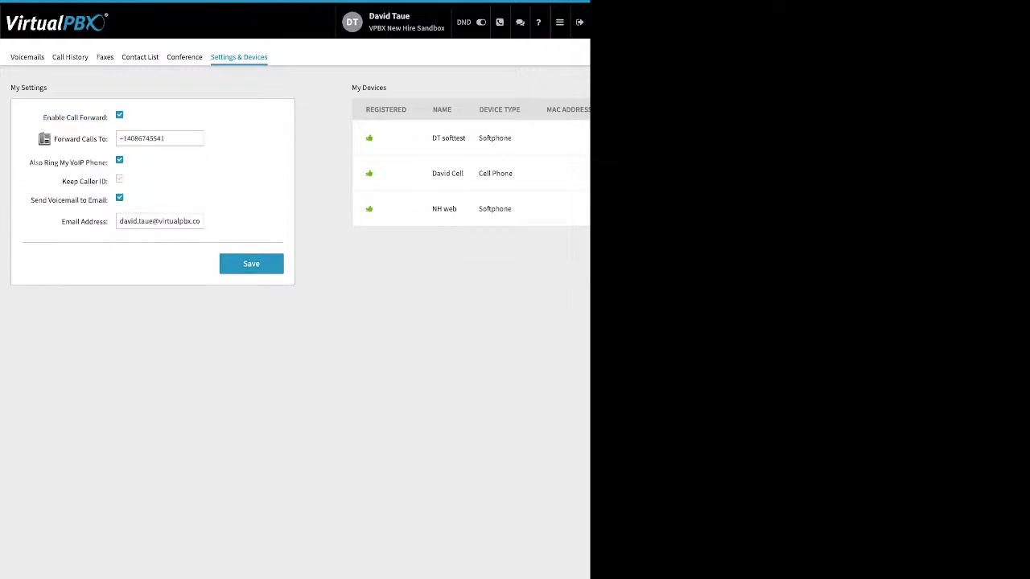
left_click_drag(166, 139, 119, 138)
left_click(251, 264)
left_click(251, 264)
Disable call forwarding, save the personal settings, and return to the account's main dashboard.
left_click(120, 115)
left_click(251, 200)
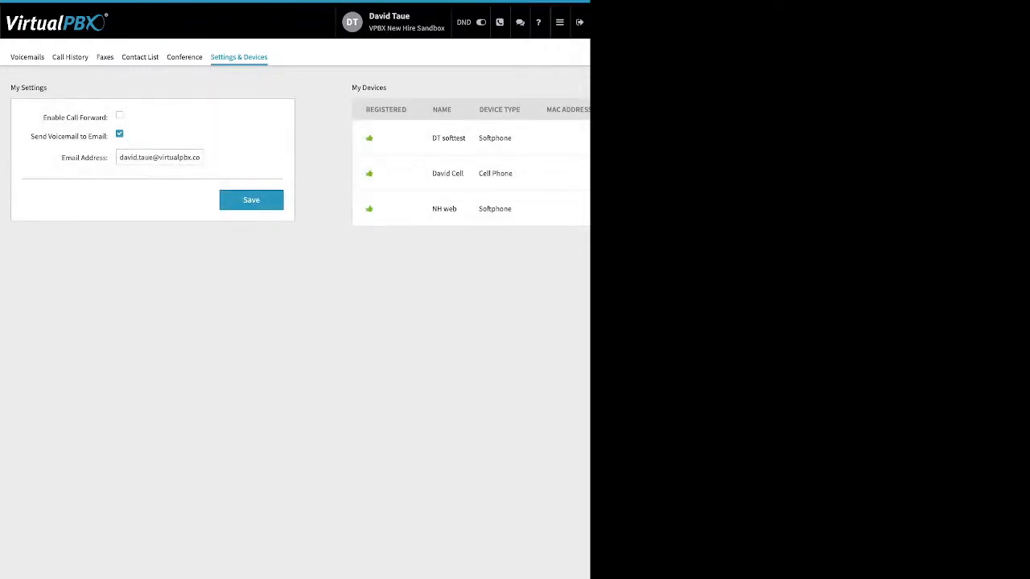
left_click(560, 23)
left_click(401, 50)
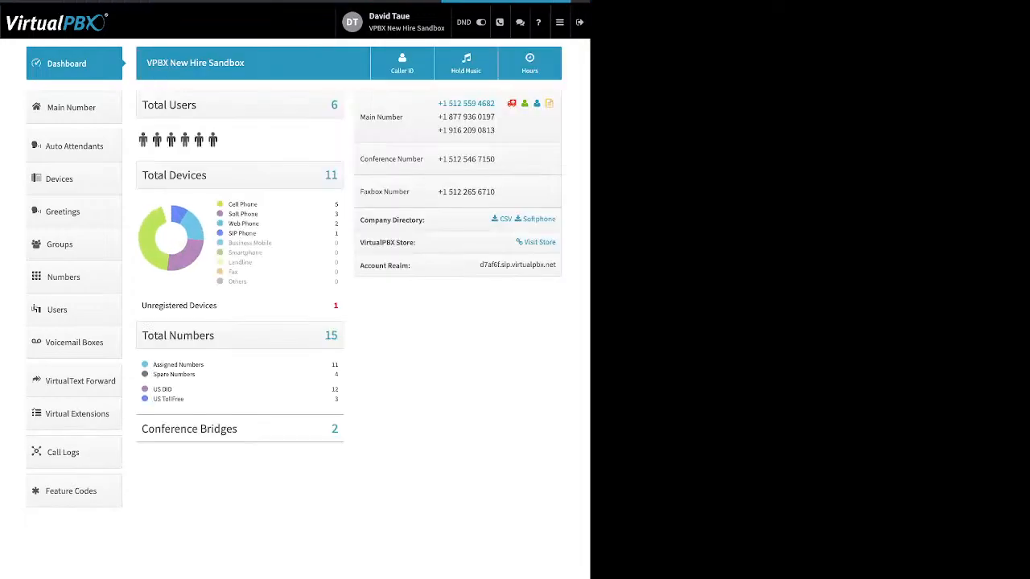